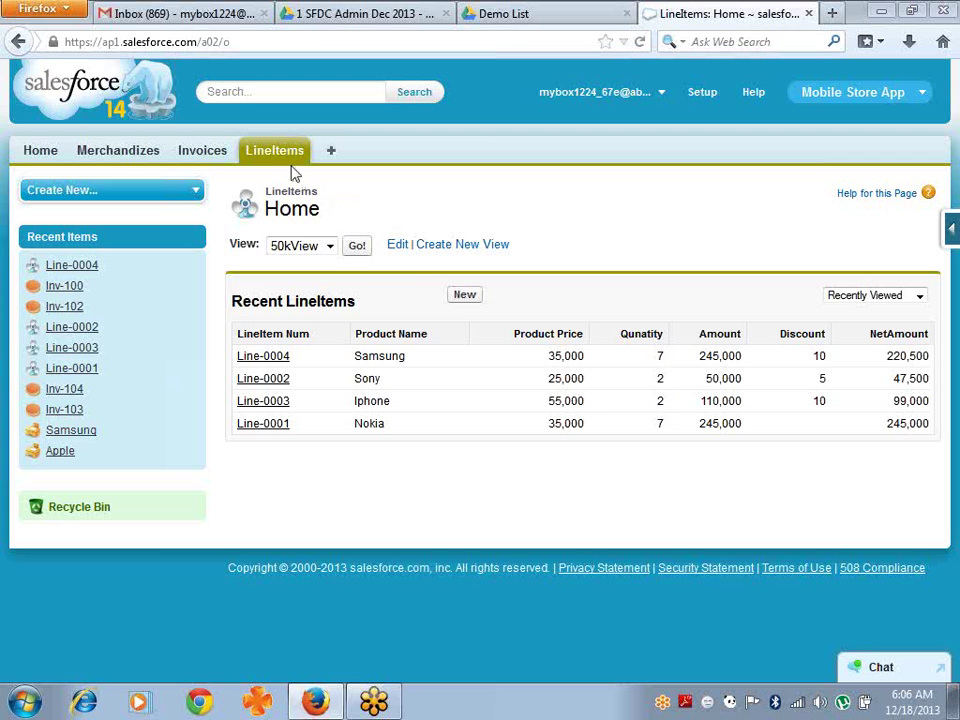
Step: Create and save a LineItem for Sony with product price 25k, quantity 2 and discount 10
{"action": "left_click", "coordinate": [462, 296]}
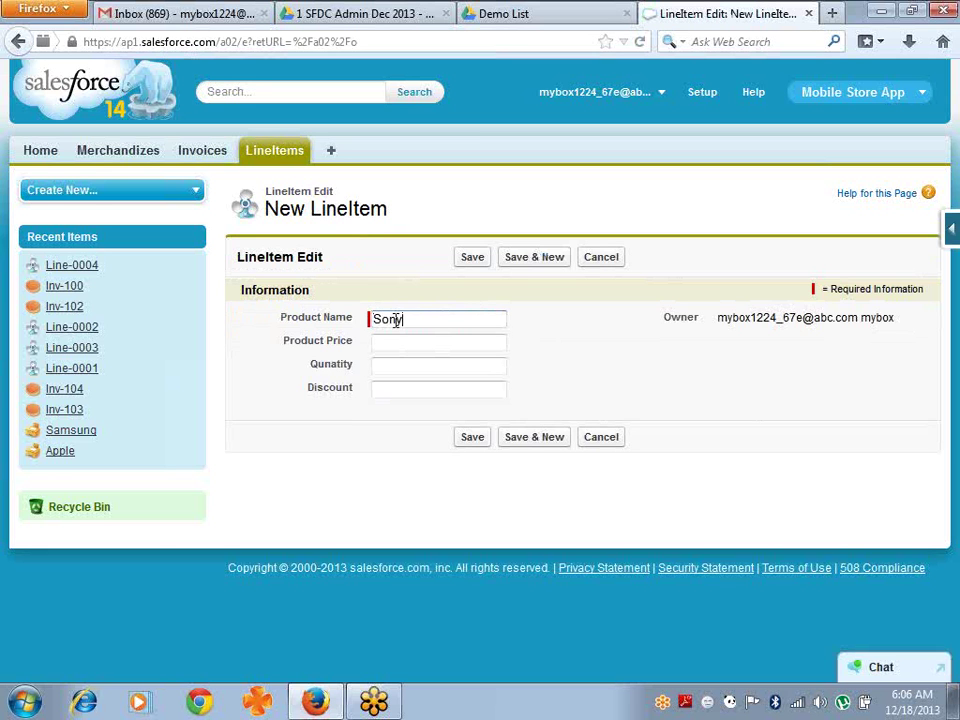
{"action": "key", "text": "Tab"}
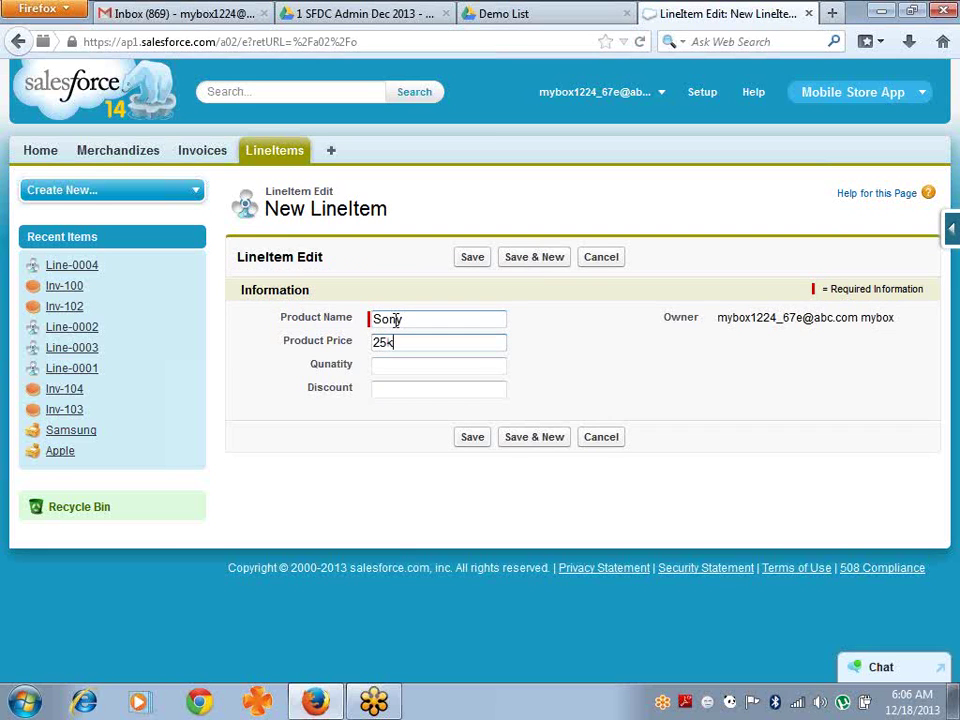
{"action": "key", "text": "Tab"}
{"action": "key", "text": "Tab"}
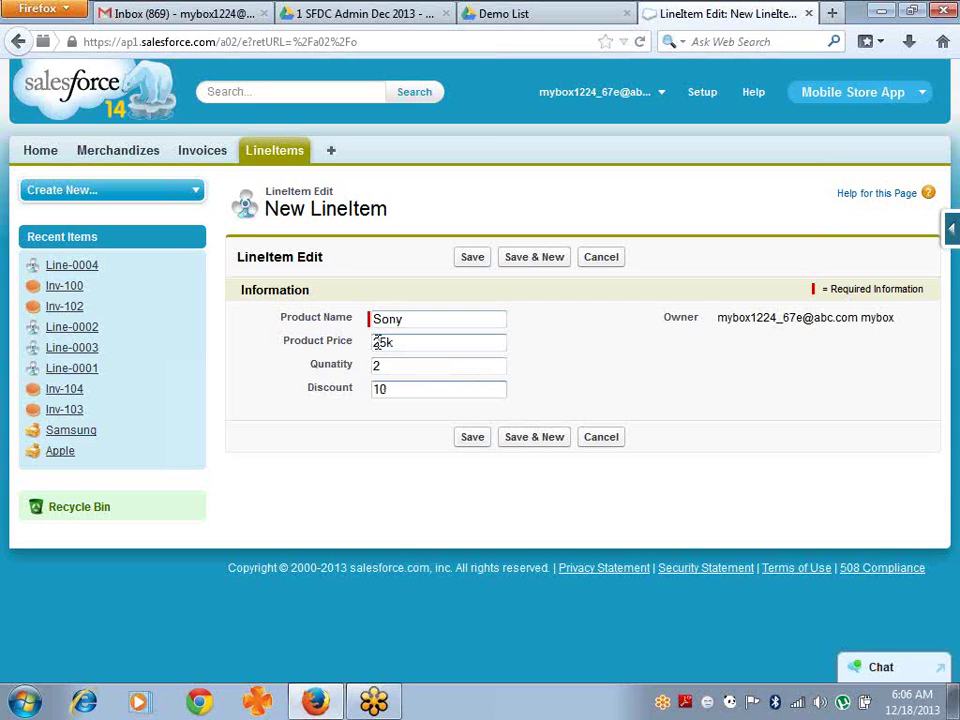
{"action": "left_click", "coordinate": [472, 440]}
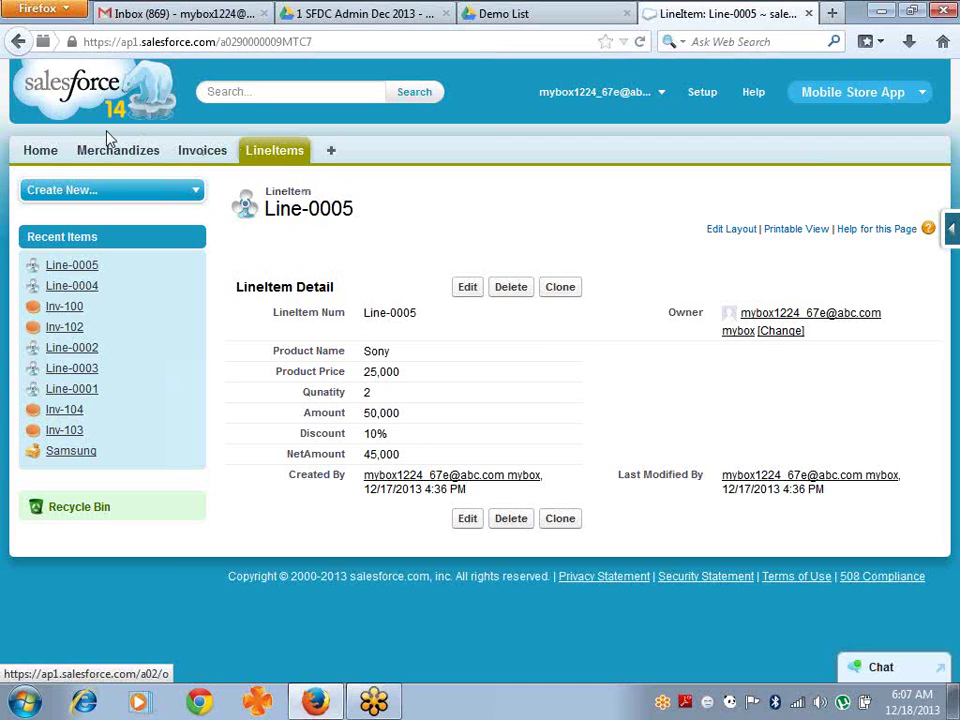
Step: Start another blank LineItem record and open the LineItem object's custom fields list from it
{"action": "left_click", "coordinate": [298, 155]}
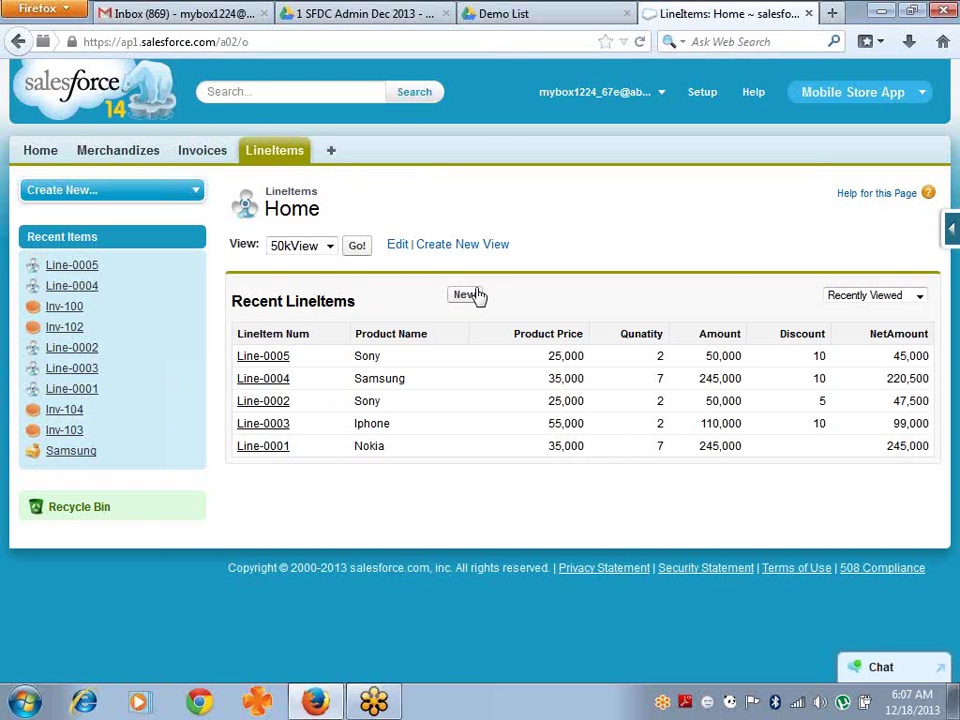
{"action": "left_click", "coordinate": [476, 296]}
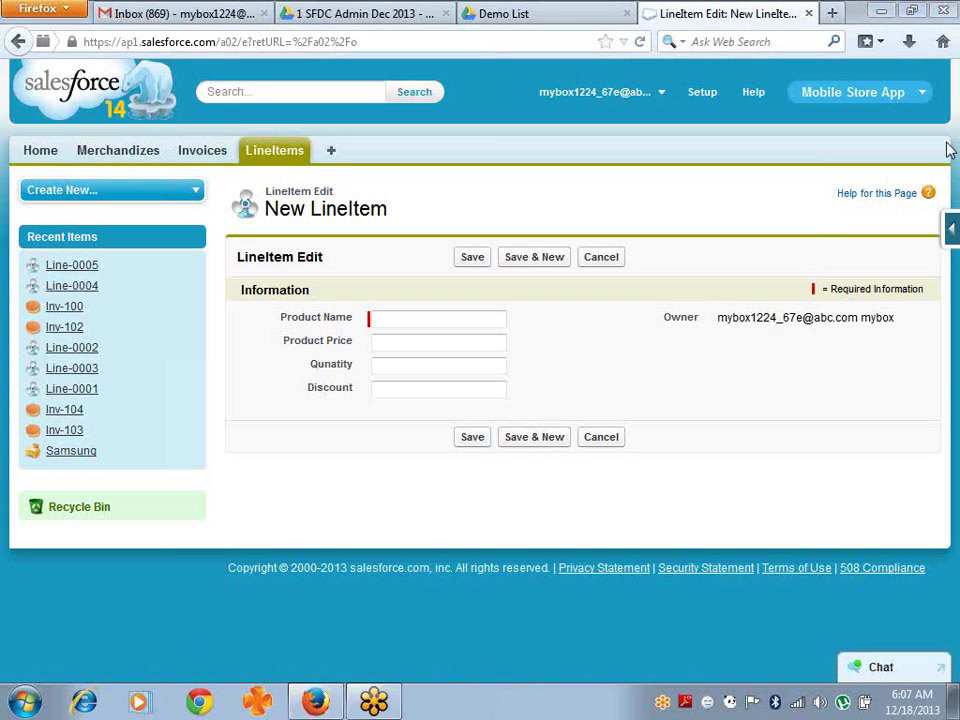
{"action": "left_click", "coordinate": [952, 232]}
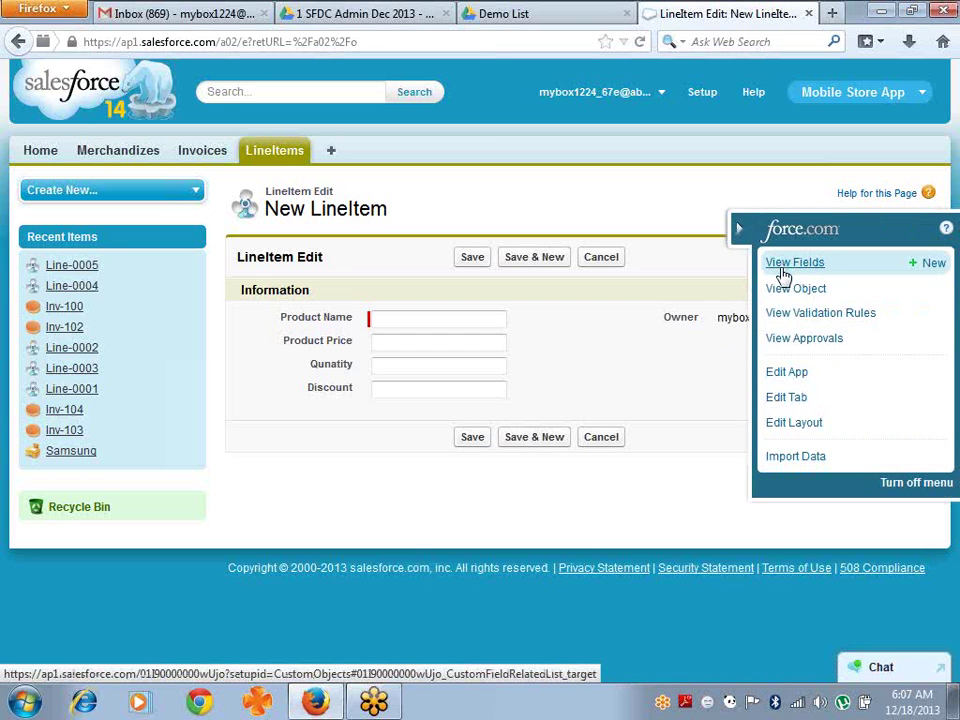
{"action": "left_click", "coordinate": [782, 266]}
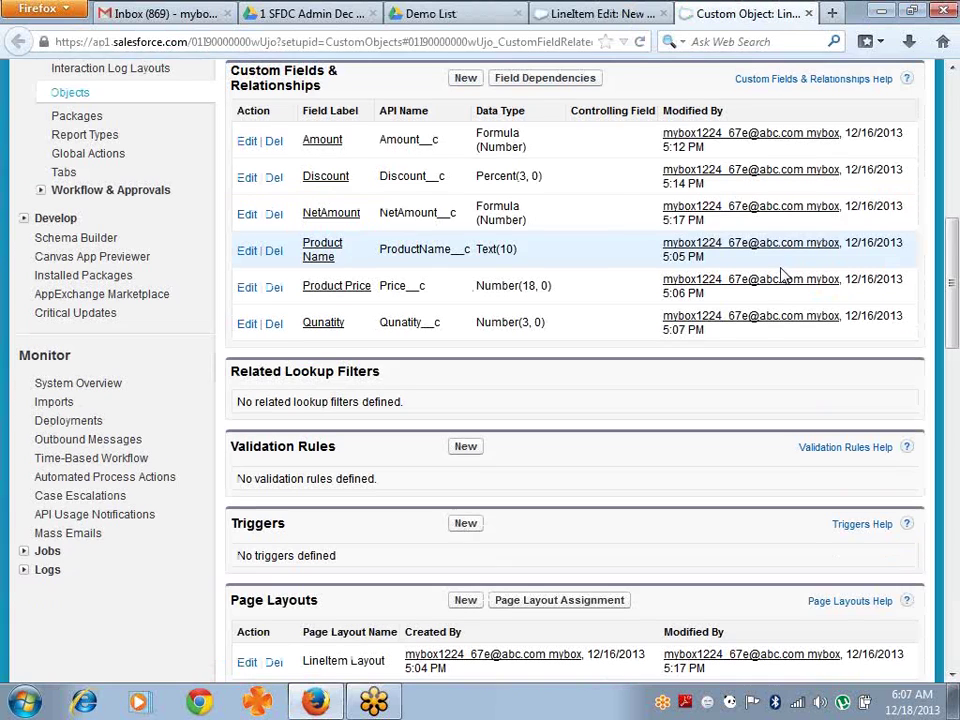
Step: Start a new custom field on the LineItem object with the Lookup Relationship data type
{"action": "left_click", "coordinate": [465, 79]}
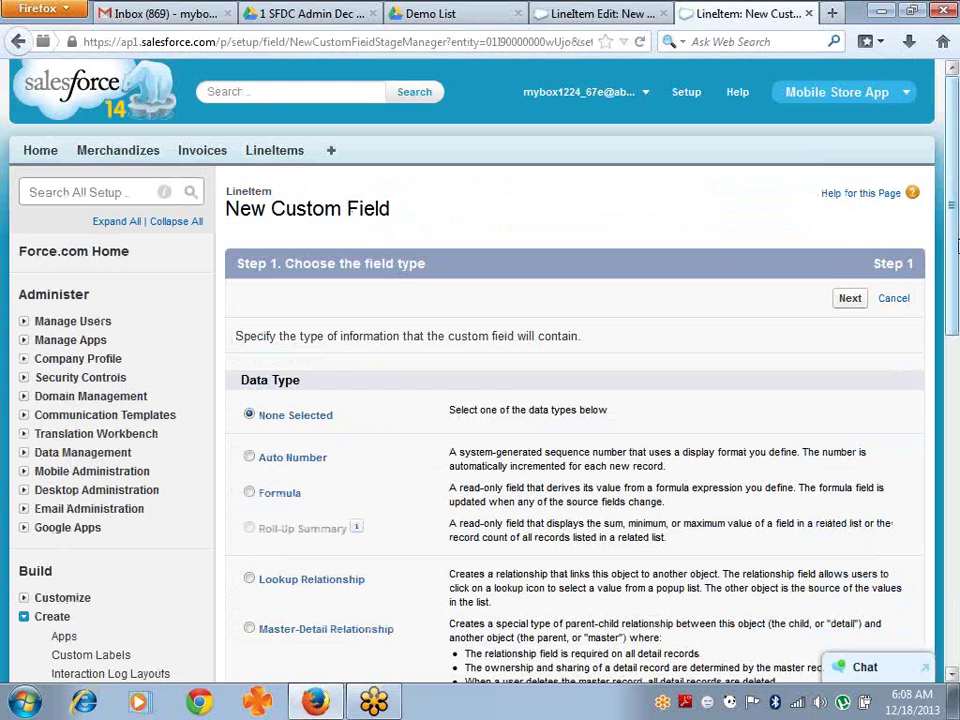
{"action": "scroll", "coordinate": [955, 230], "scroll_direction": "down", "scroll_amount": 4}
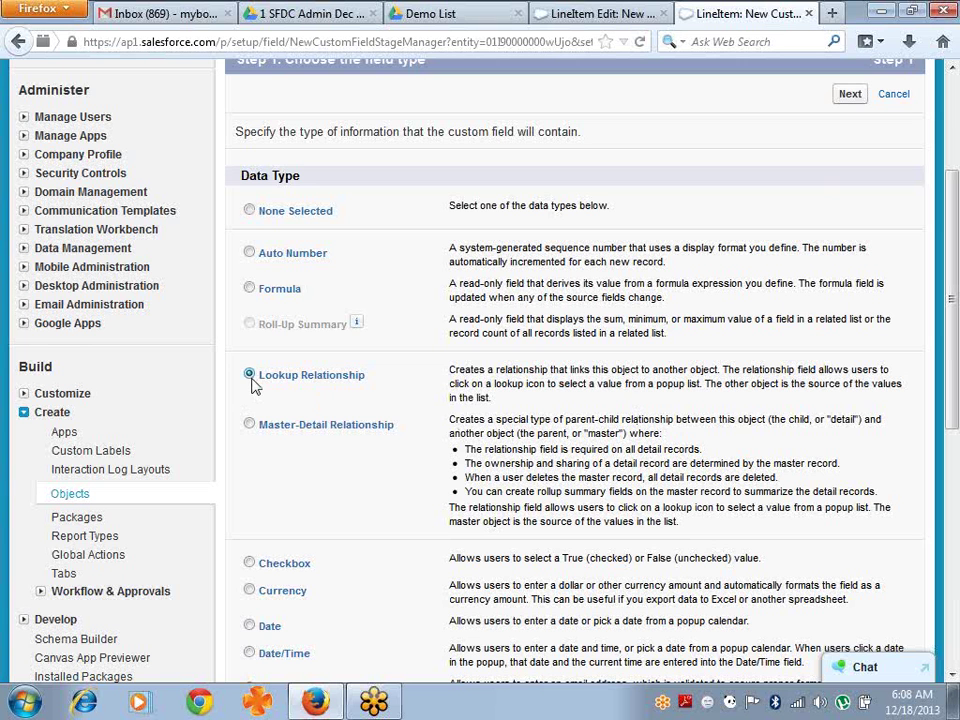
{"action": "left_click", "coordinate": [849, 95]}
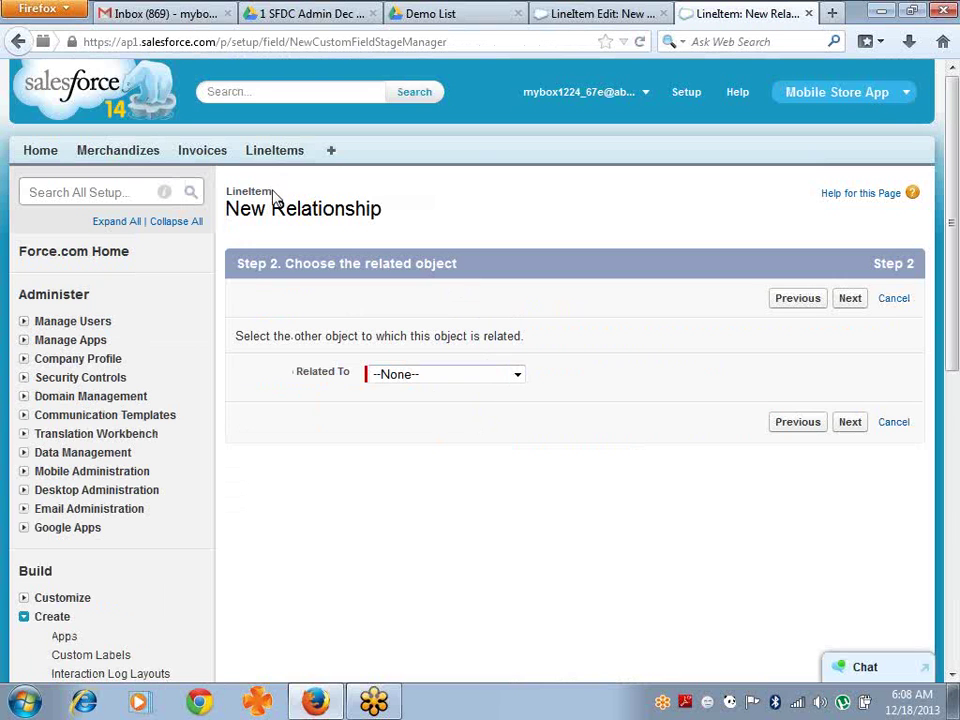
Step: Choose Merchandize as the related object for the LineItem lookup field and continue to the label settings
{"action": "left_click_drag", "start_coordinate": [277, 198], "coordinate": [224, 191]}
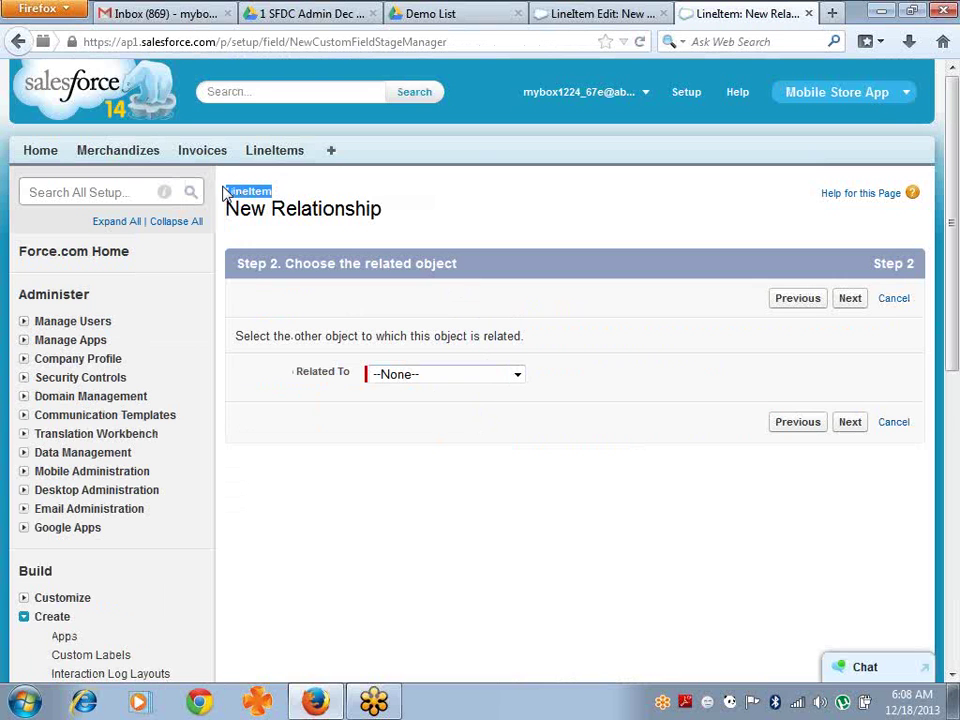
{"action": "left_click", "coordinate": [516, 378]}
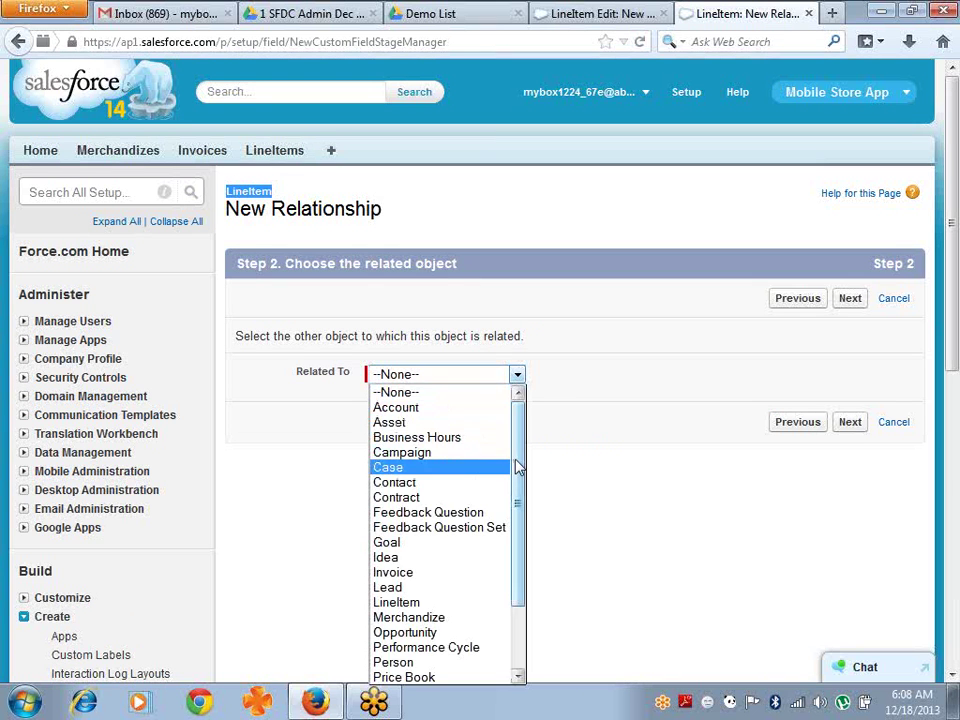
{"action": "left_click_drag", "start_coordinate": [518, 467], "coordinate": [521, 506]}
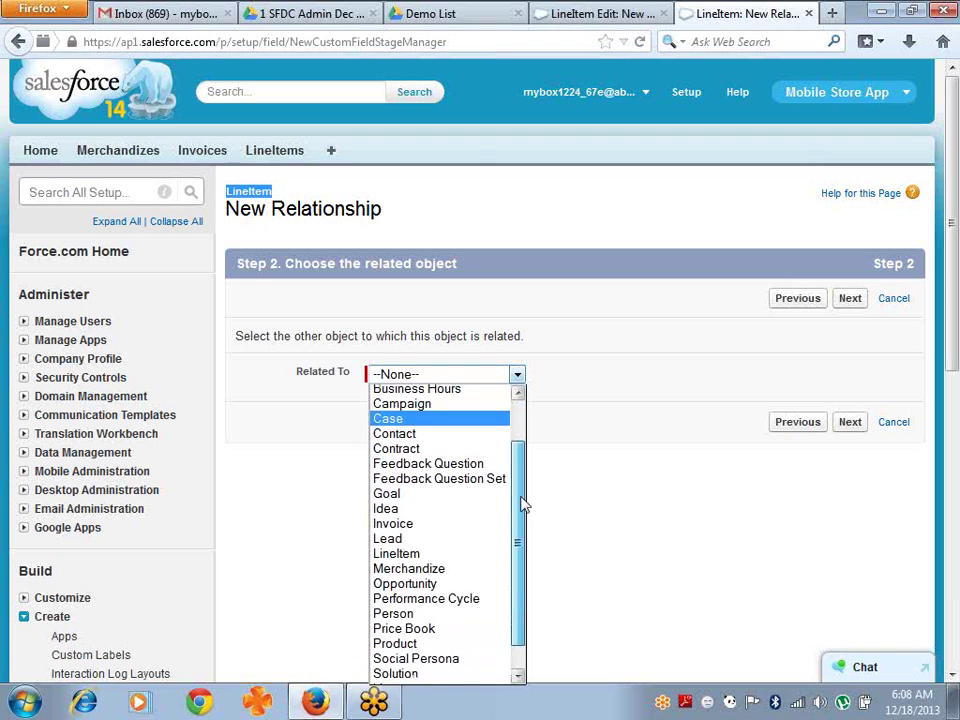
{"action": "left_click", "coordinate": [425, 567]}
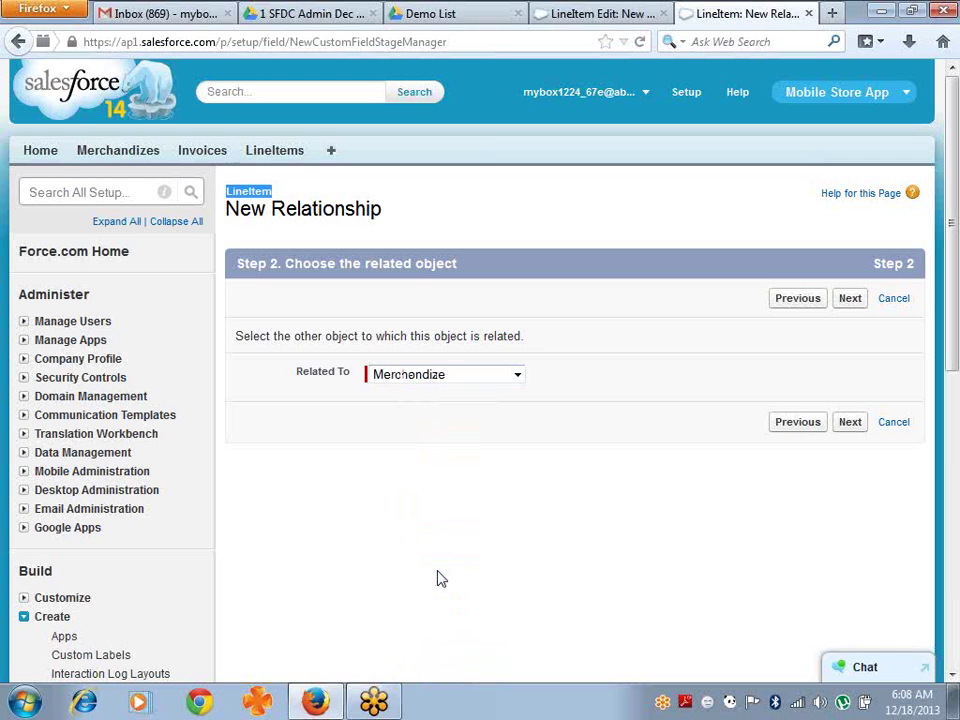
{"action": "left_click", "coordinate": [850, 424]}
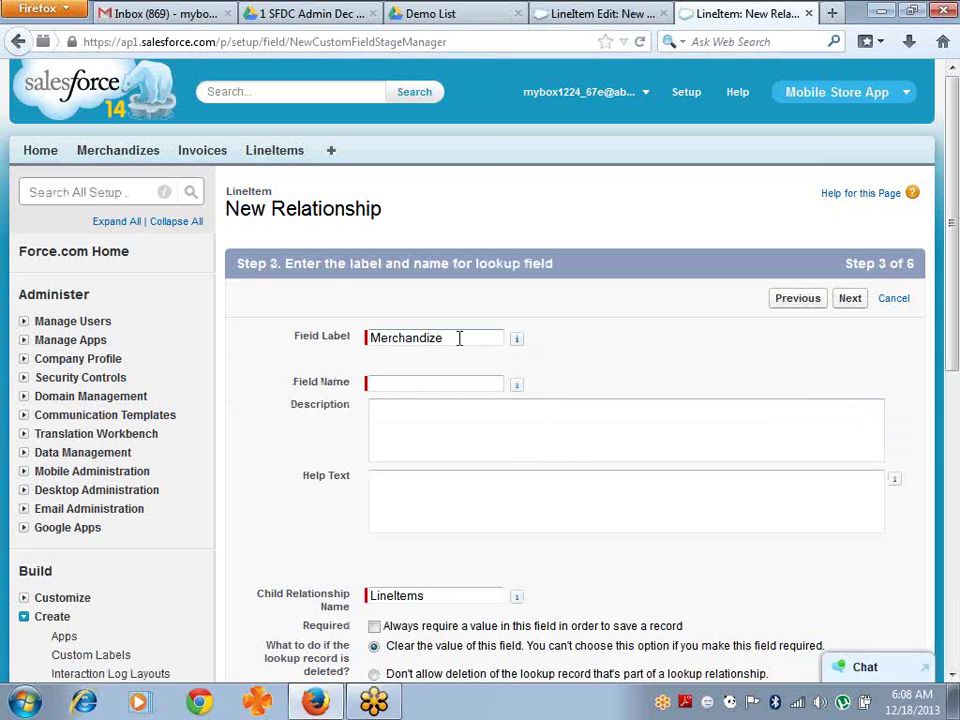
Step: Close the Demo List page, check the fields on the blank LineItem form, and return to the relationship setup
{"action": "left_click", "coordinate": [580, 12]}
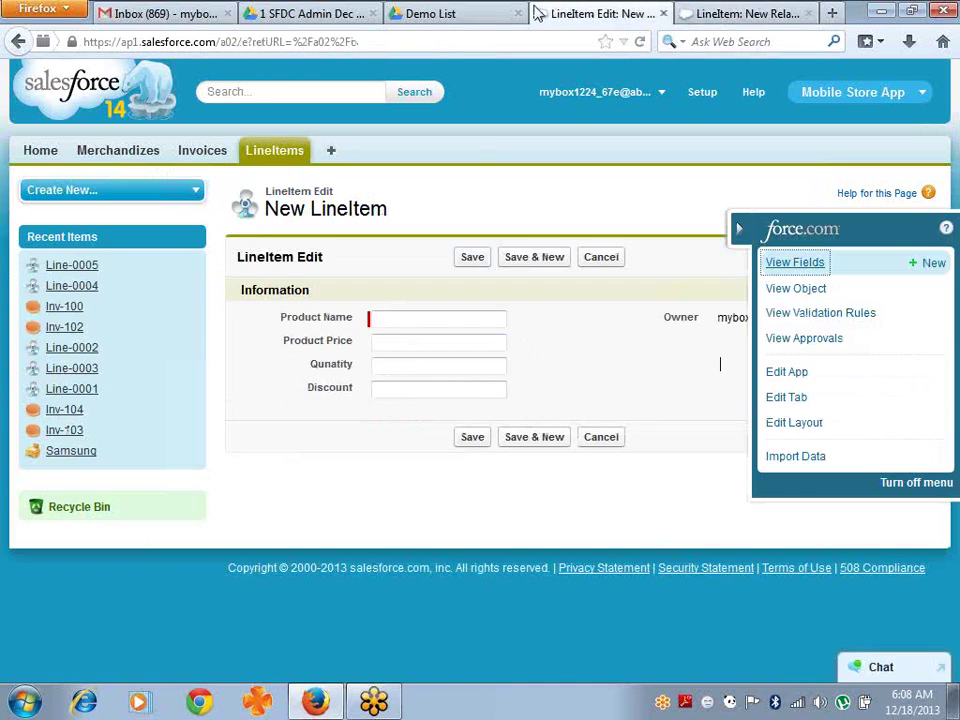
{"action": "left_click", "coordinate": [519, 14]}
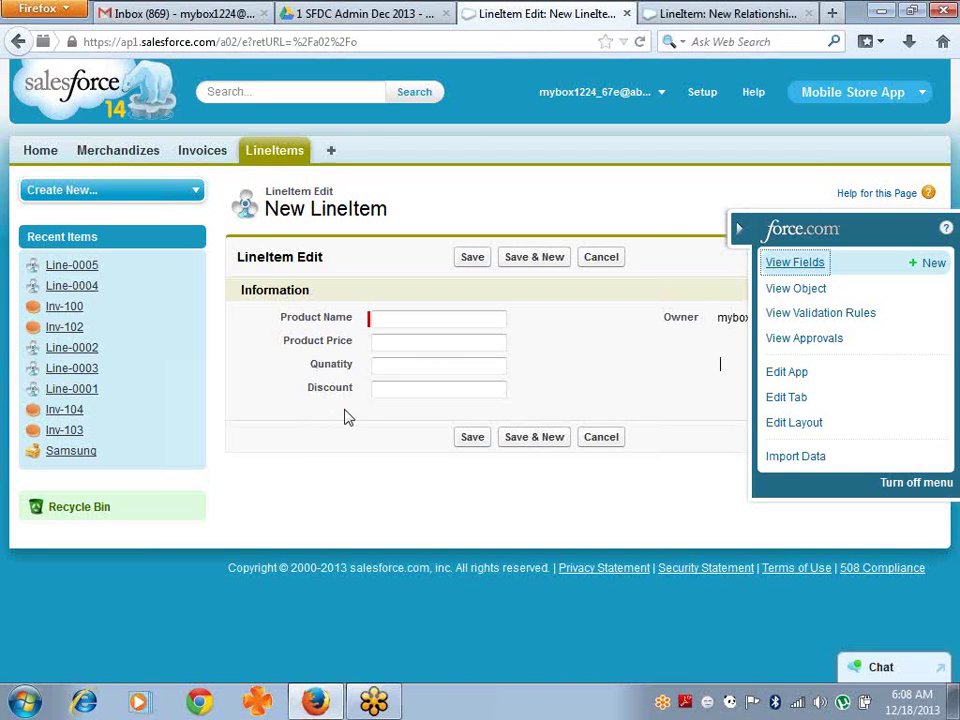
{"action": "left_click", "coordinate": [728, 14]}
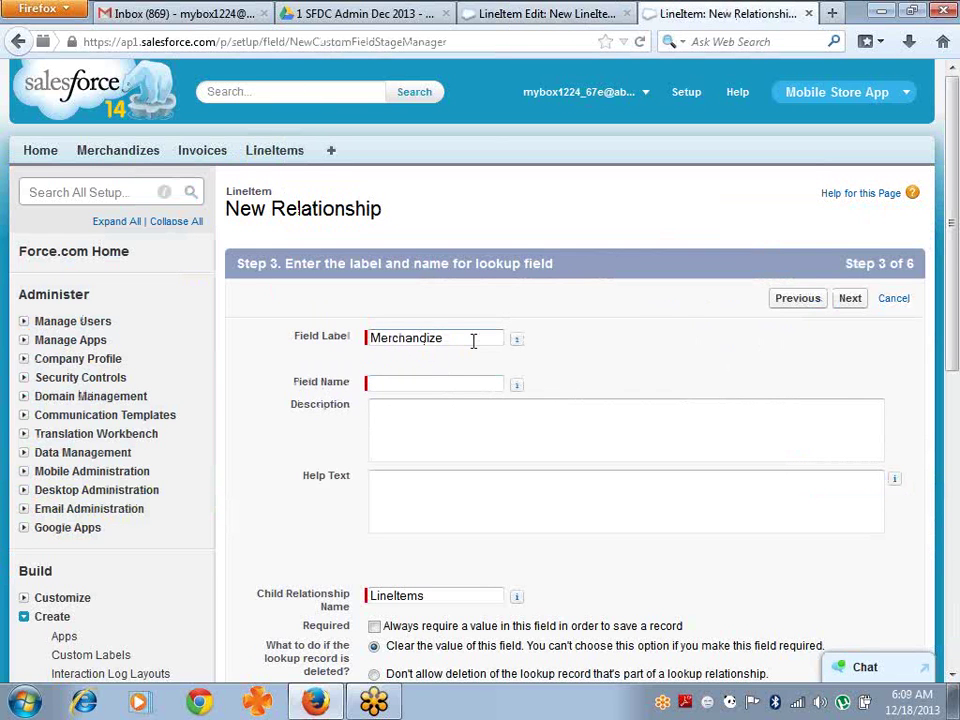
Step: Name the lookup field Merchandize, accept the default field security, page layout and related list settings, and save it
{"action": "key", "text": "Tab"}
{"action": "left_click", "coordinate": [613, 382]}
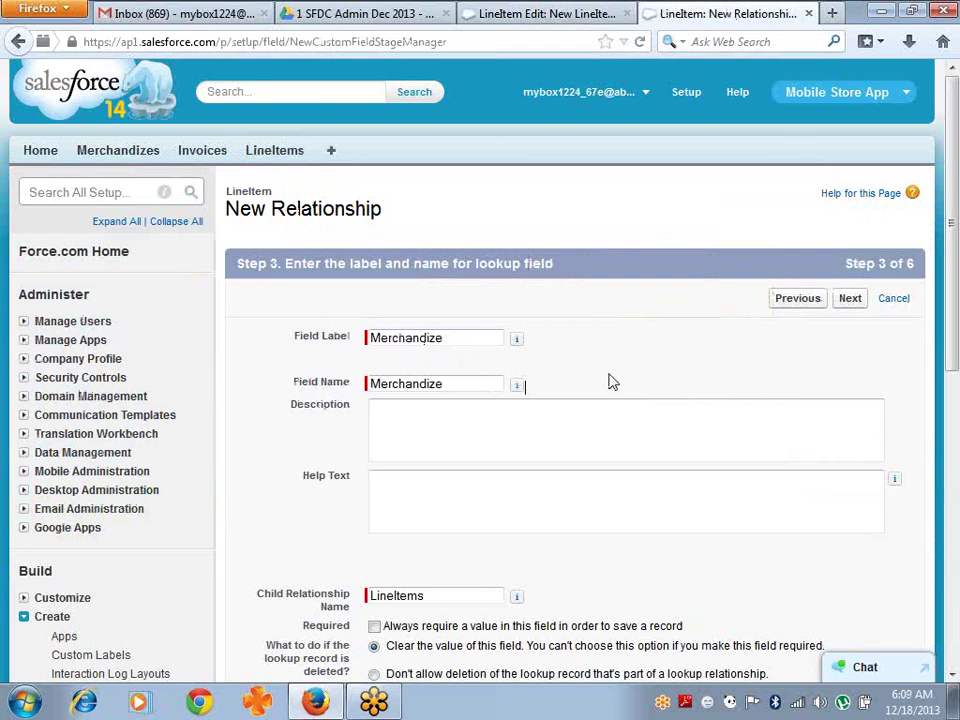
{"action": "left_click", "coordinate": [853, 303]}
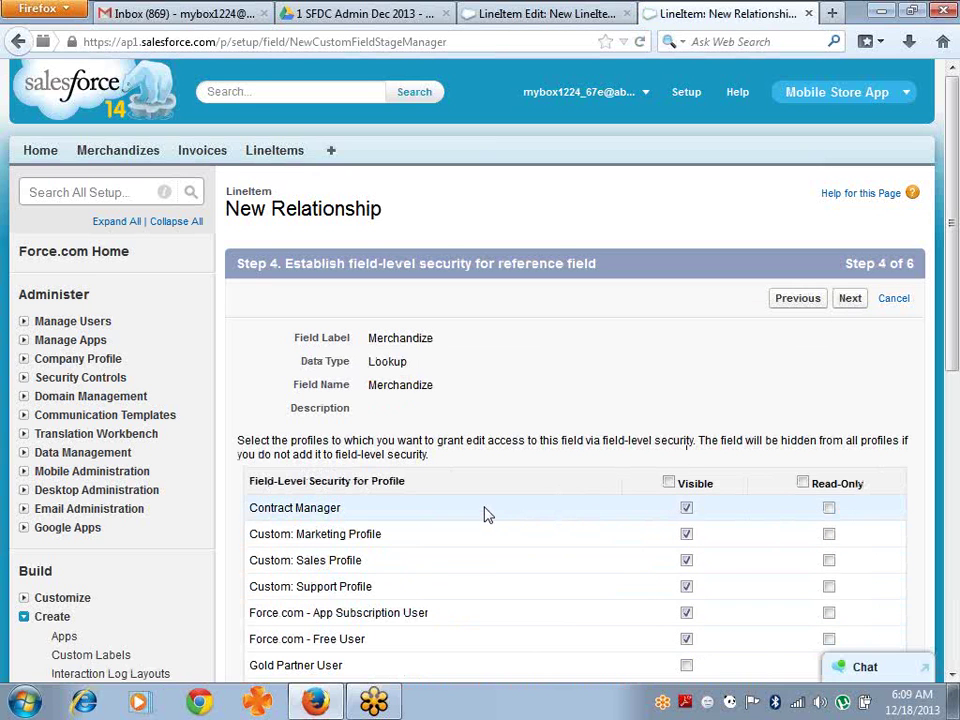
{"action": "left_click", "coordinate": [849, 302]}
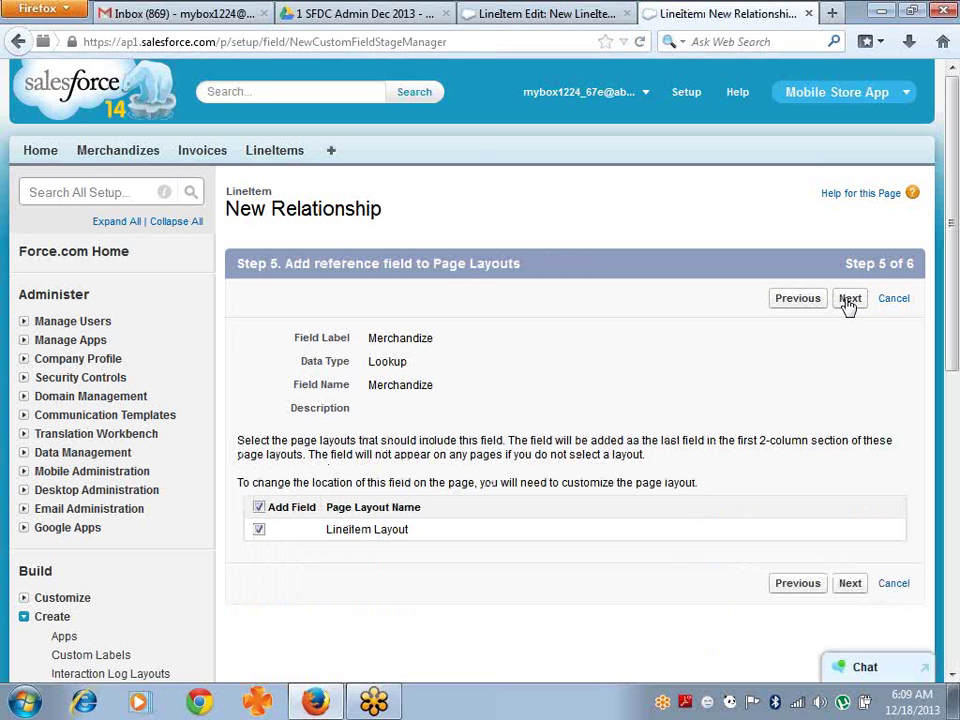
{"action": "left_click", "coordinate": [849, 300]}
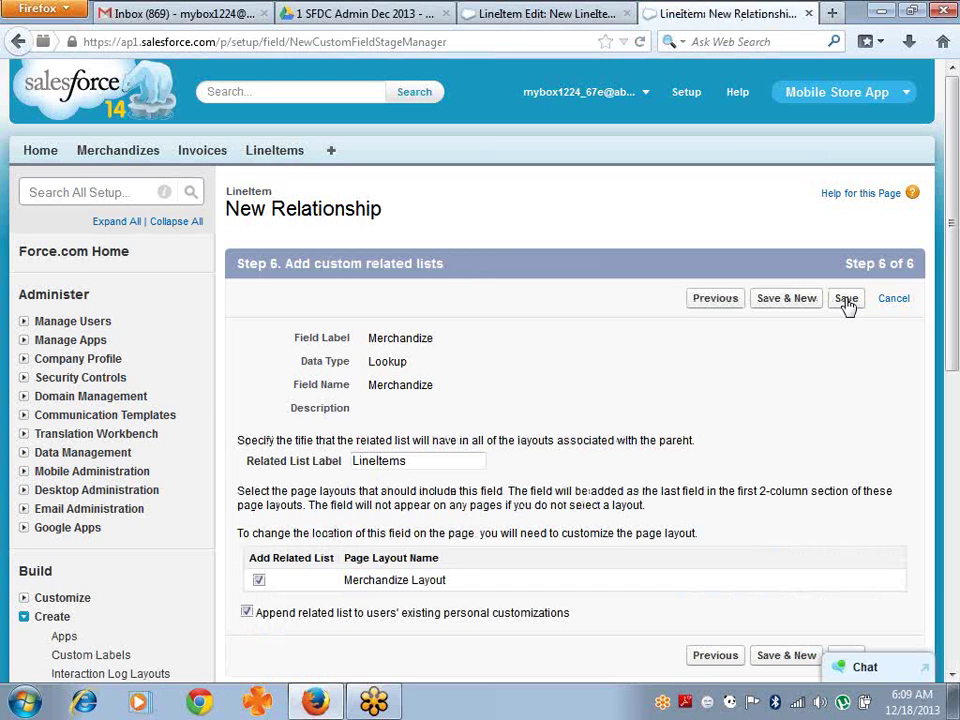
{"action": "left_click", "coordinate": [846, 300]}
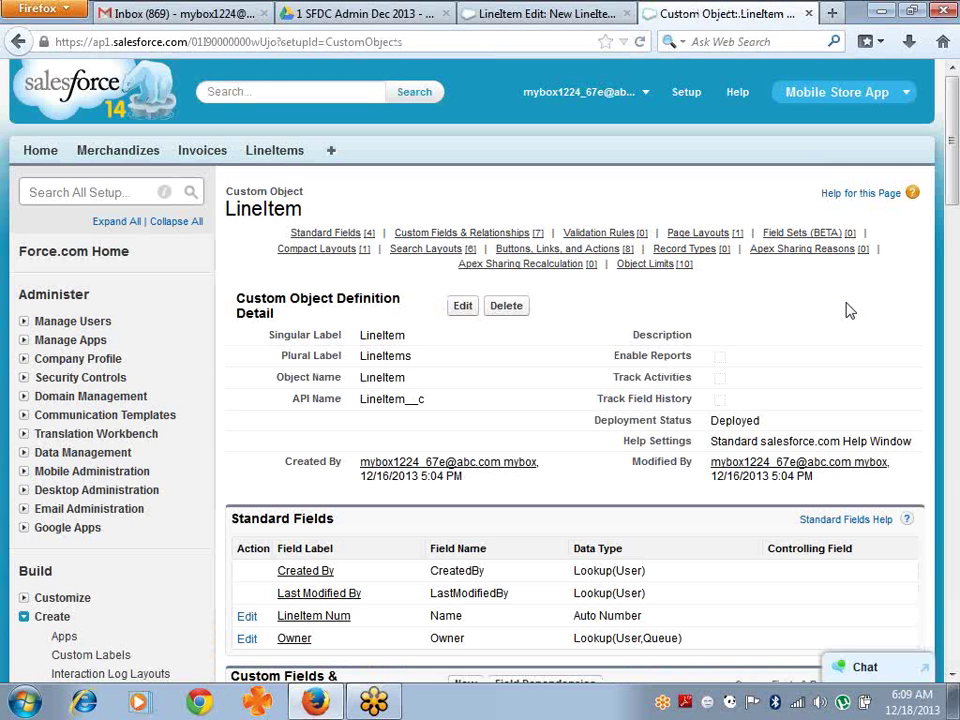
Step: Check the LineItem custom fields list, then start a new LineItem and look up Samsung as its Merchandize
{"action": "left_click_drag", "start_coordinate": [953, 188], "coordinate": [953, 272]}
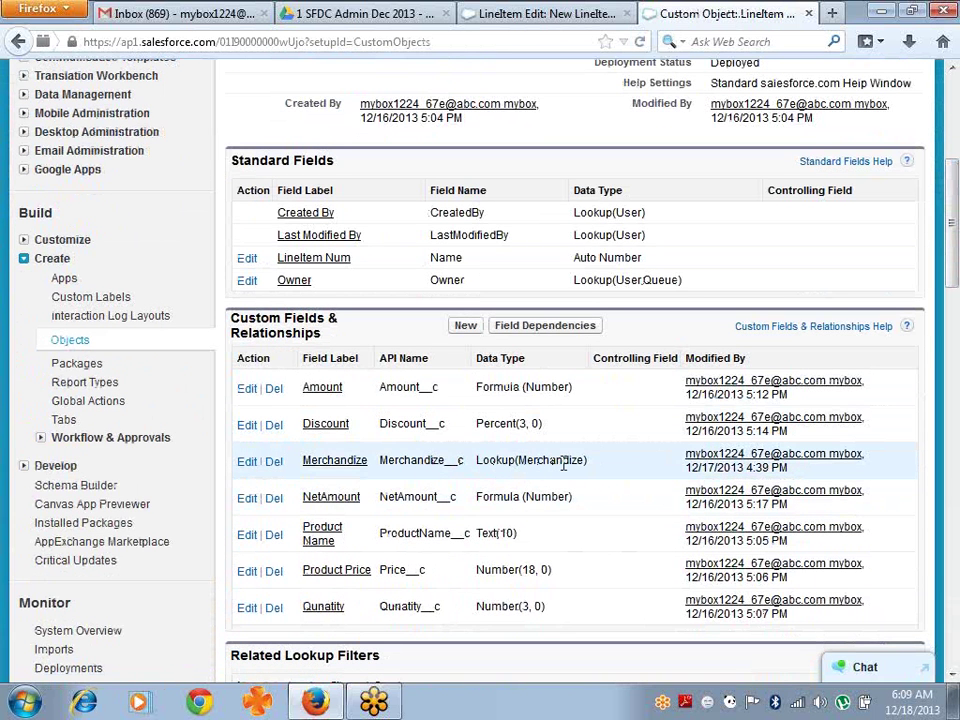
{"action": "left_click", "coordinate": [955, 175]}
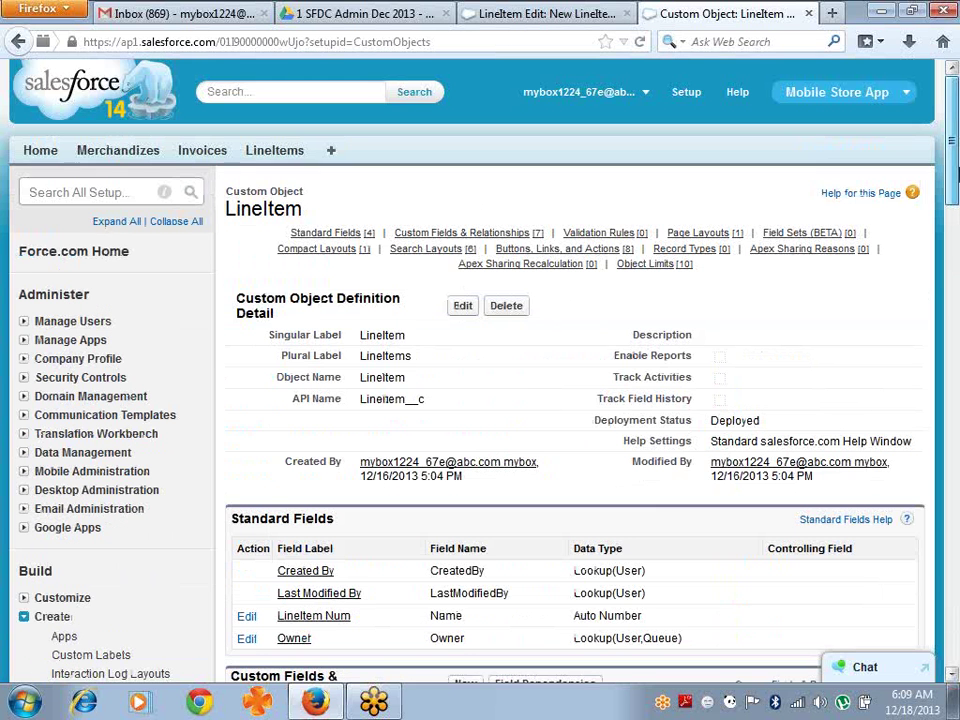
{"action": "left_click", "coordinate": [284, 158]}
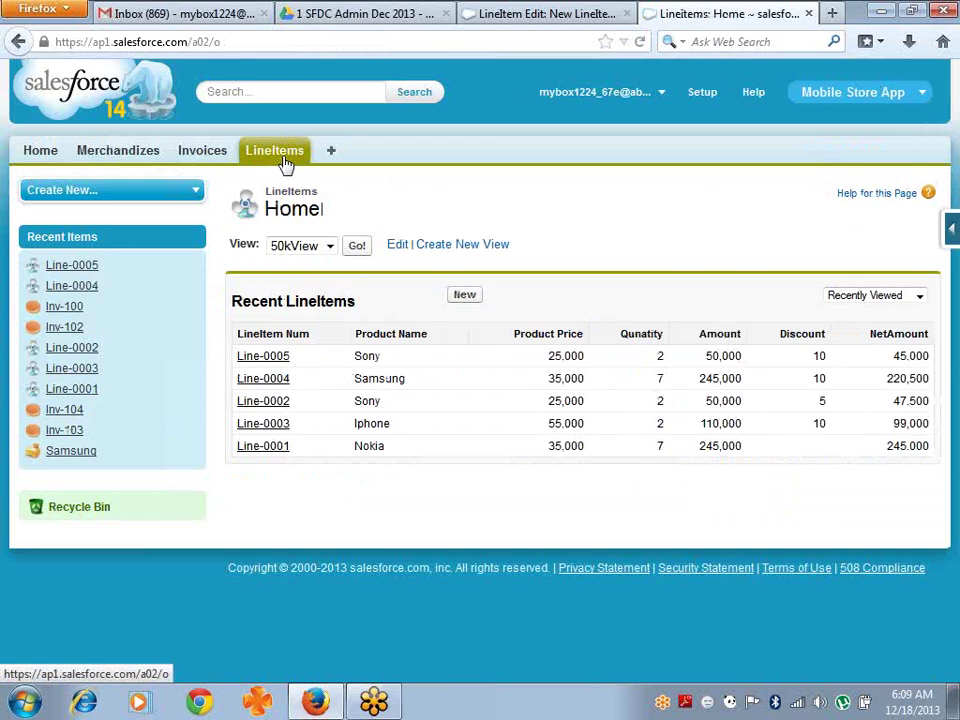
{"action": "left_click", "coordinate": [463, 297]}
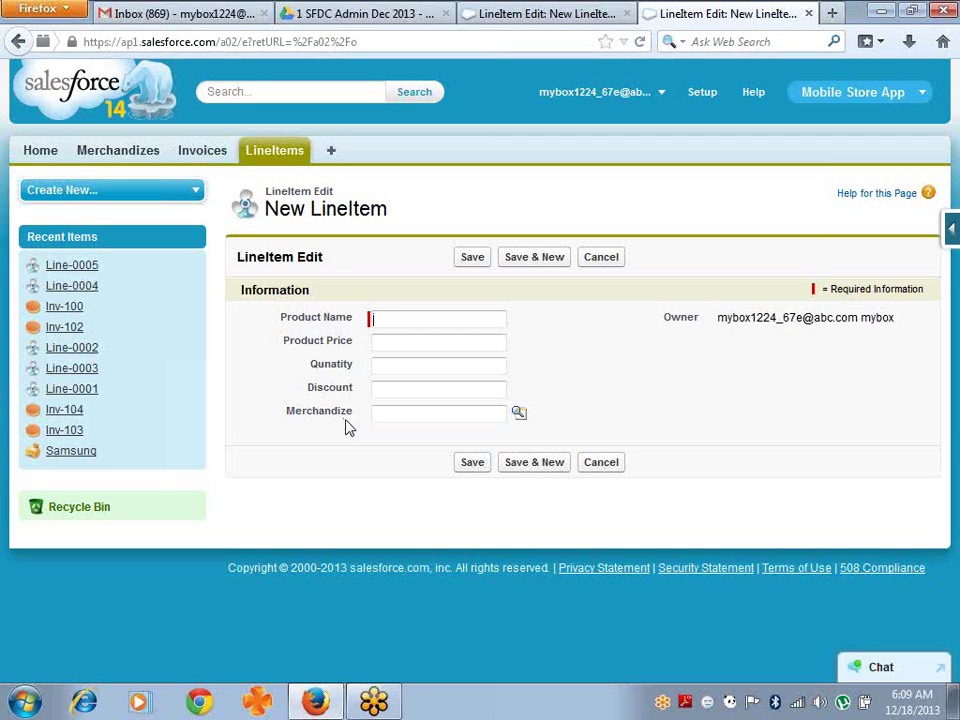
{"action": "left_click", "coordinate": [519, 414]}
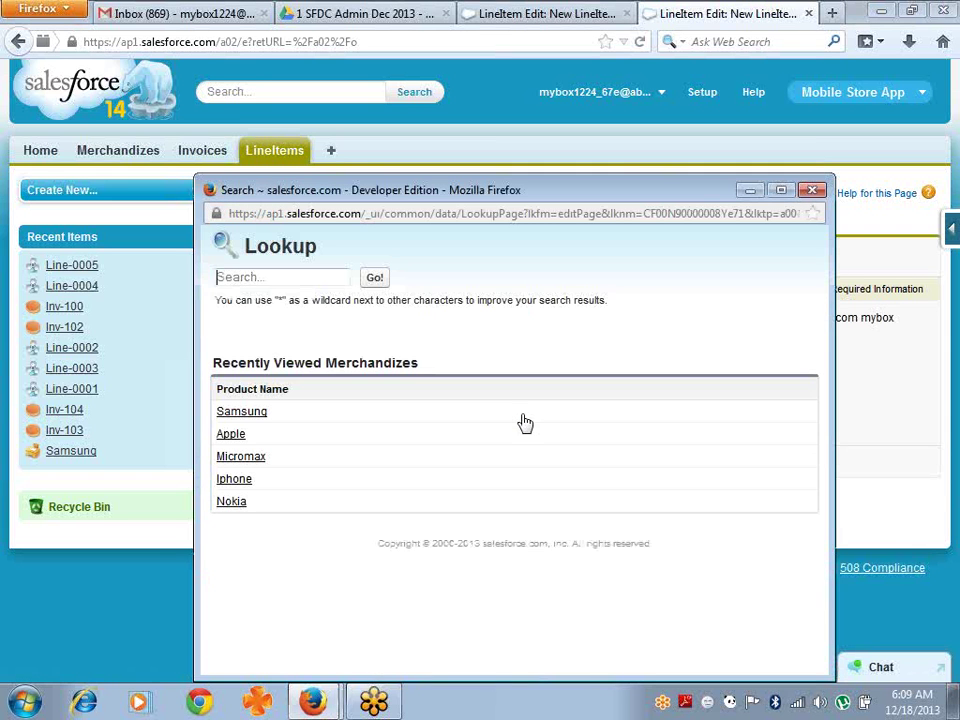
{"action": "left_click", "coordinate": [242, 412]}
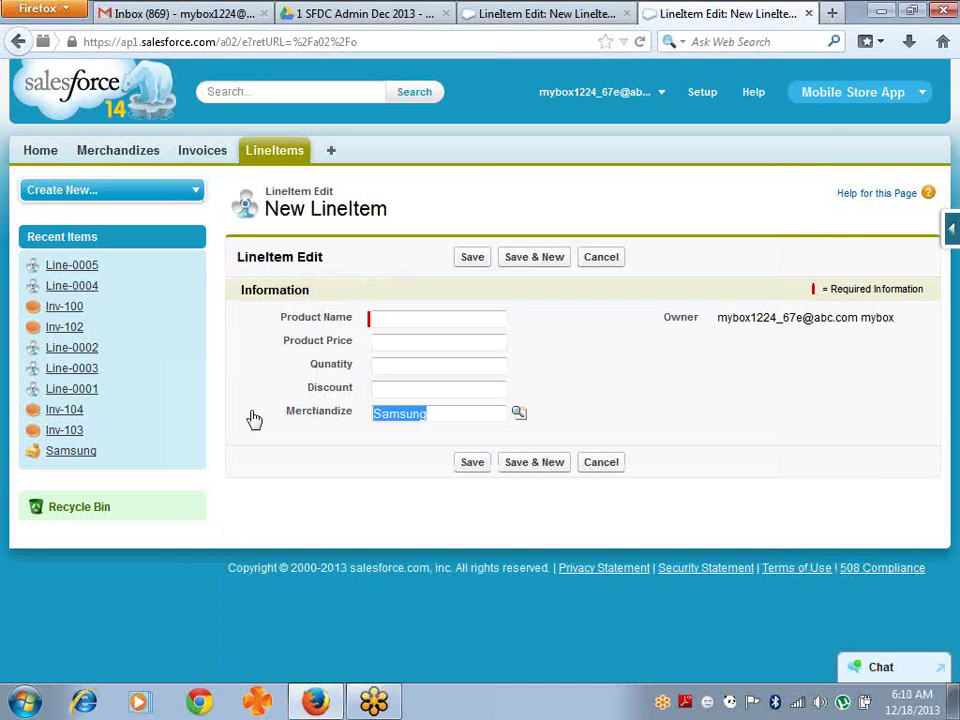
{"action": "left_click", "coordinate": [434, 320]}
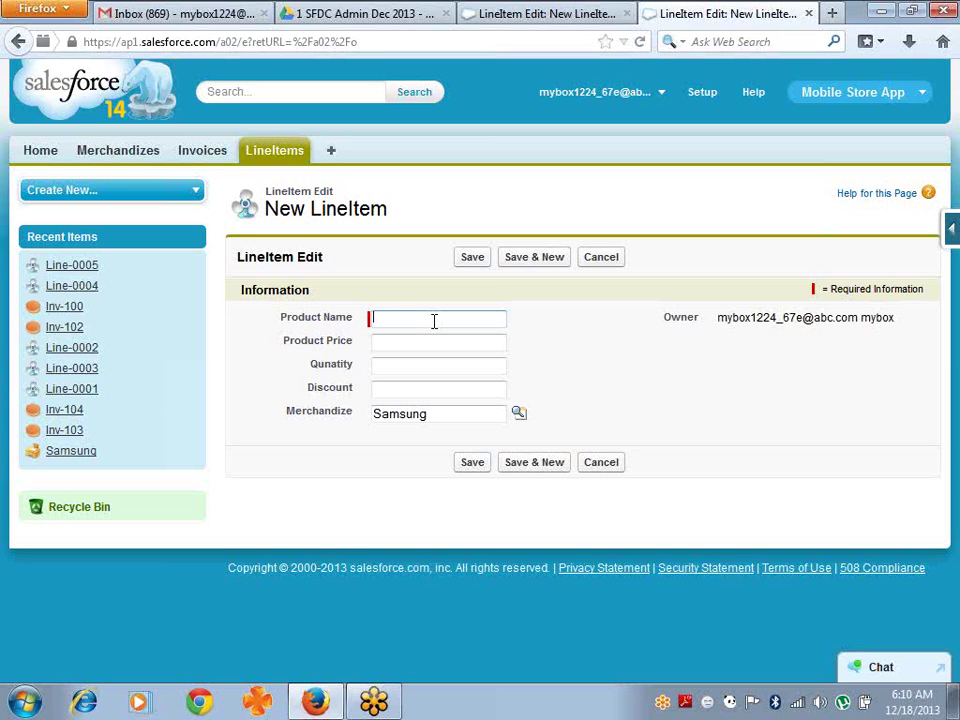
{"action": "type", "text": "nokia"}
{"action": "key", "text": "BackSpace"}
{"action": "key", "text": "BackSpace"}
{"action": "key", "text": "BackSpace"}
{"action": "key", "text": "BackSpace"}
{"action": "key", "text": "BackSpace"}
{"action": "left_click", "coordinate": [402, 320]}
Step: Delete the Product Name custom field from the LineItem object, confirming the deletion
{"action": "left_click", "coordinate": [953, 231]}
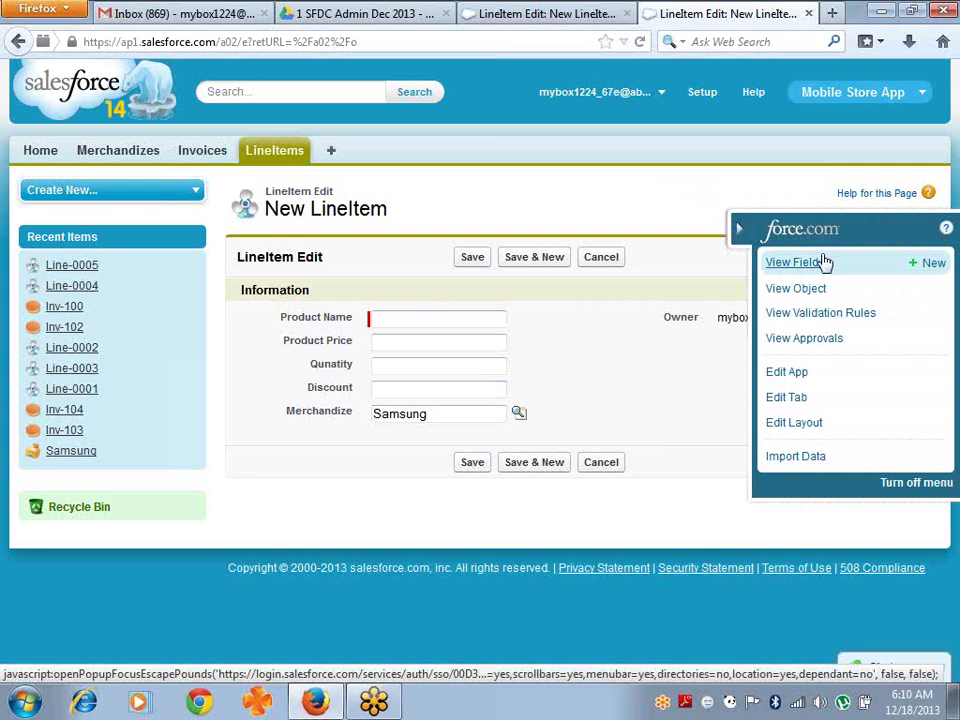
{"action": "left_click", "coordinate": [794, 262]}
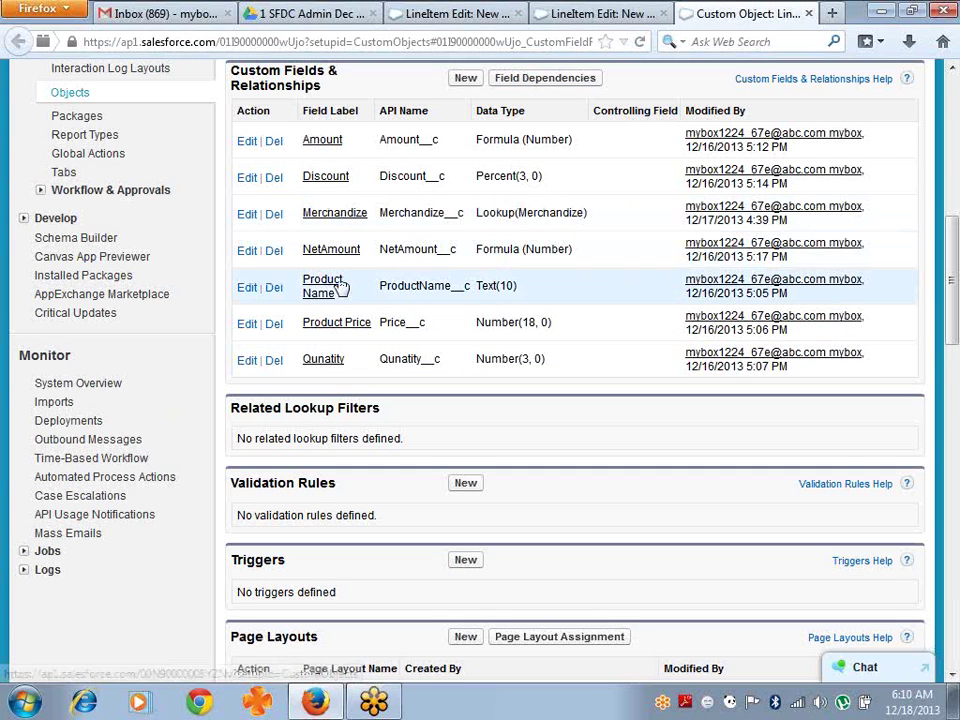
{"action": "left_click", "coordinate": [274, 297]}
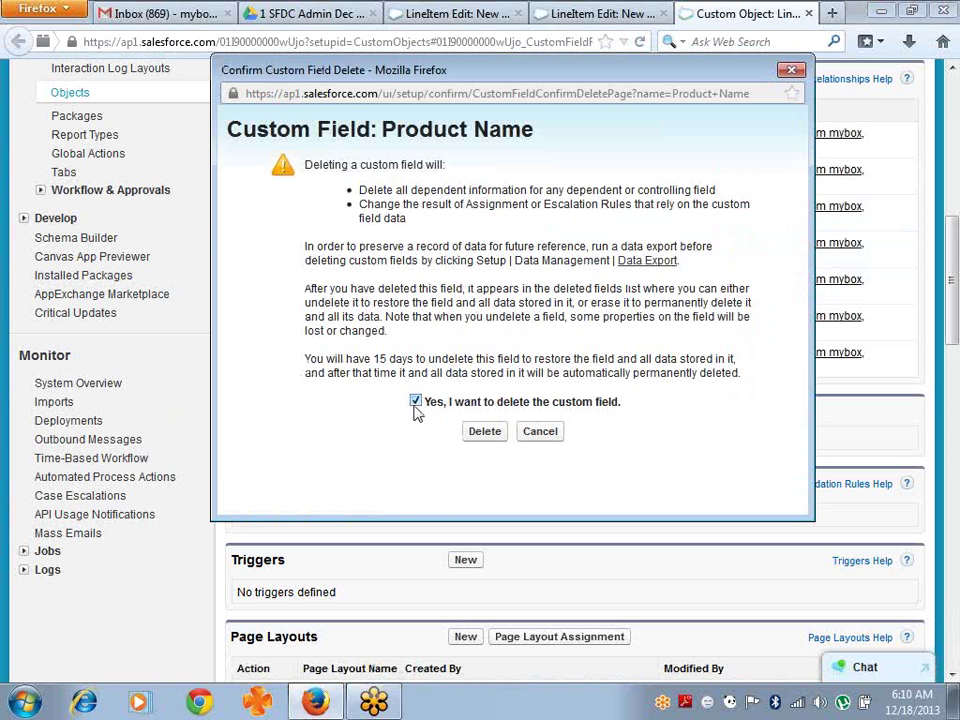
{"action": "left_click", "coordinate": [487, 433]}
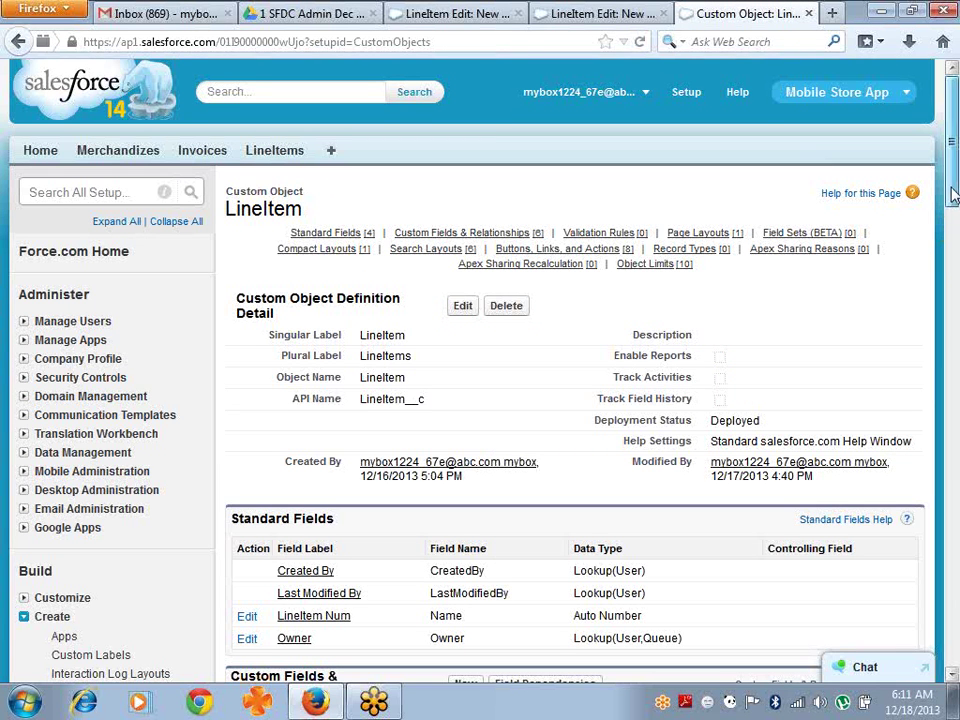
Step: Delete the Merchandize lookup relationship from the LineItem object's custom fields, confirming the deletion
{"action": "left_click", "coordinate": [951, 256]}
{"action": "left_click_drag", "start_coordinate": [955, 320], "coordinate": [955, 321]}
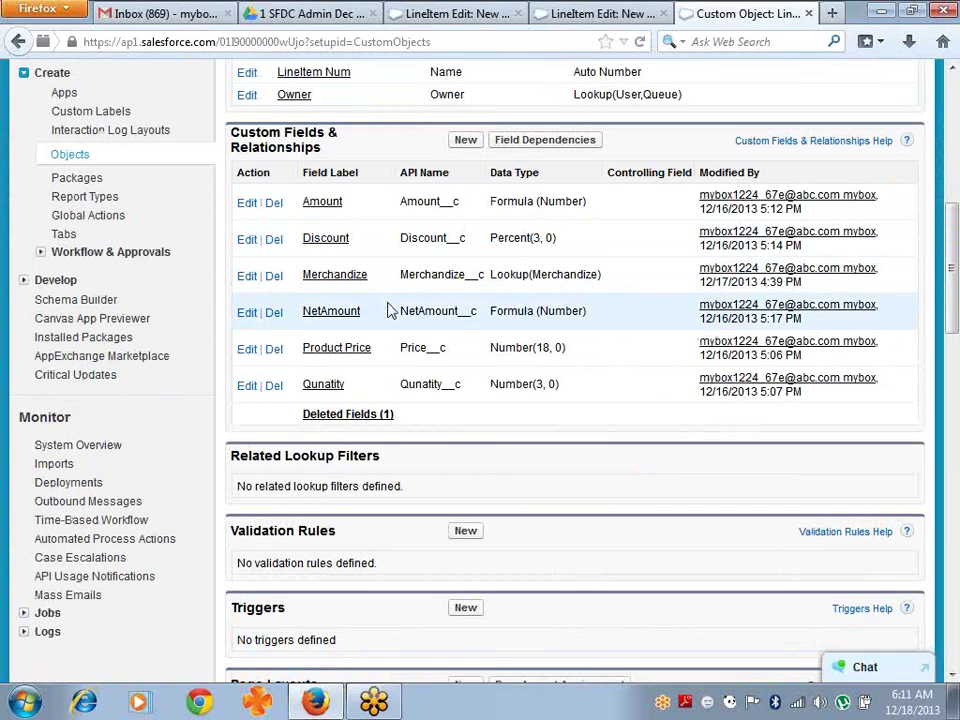
{"action": "left_click", "coordinate": [273, 276]}
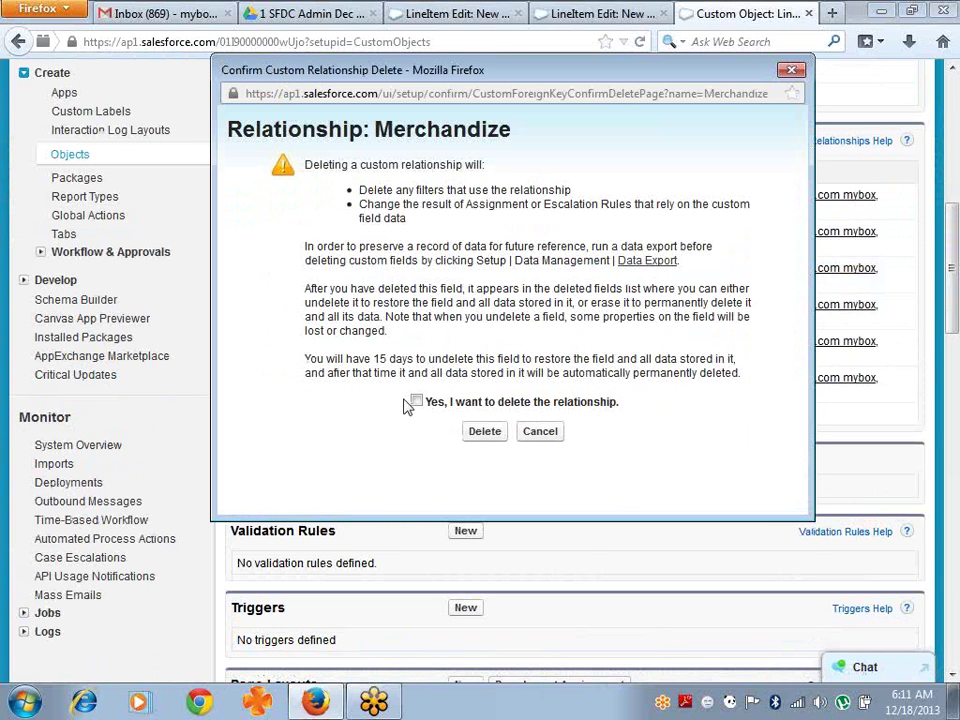
{"action": "left_click", "coordinate": [416, 402]}
{"action": "left_click", "coordinate": [496, 436]}
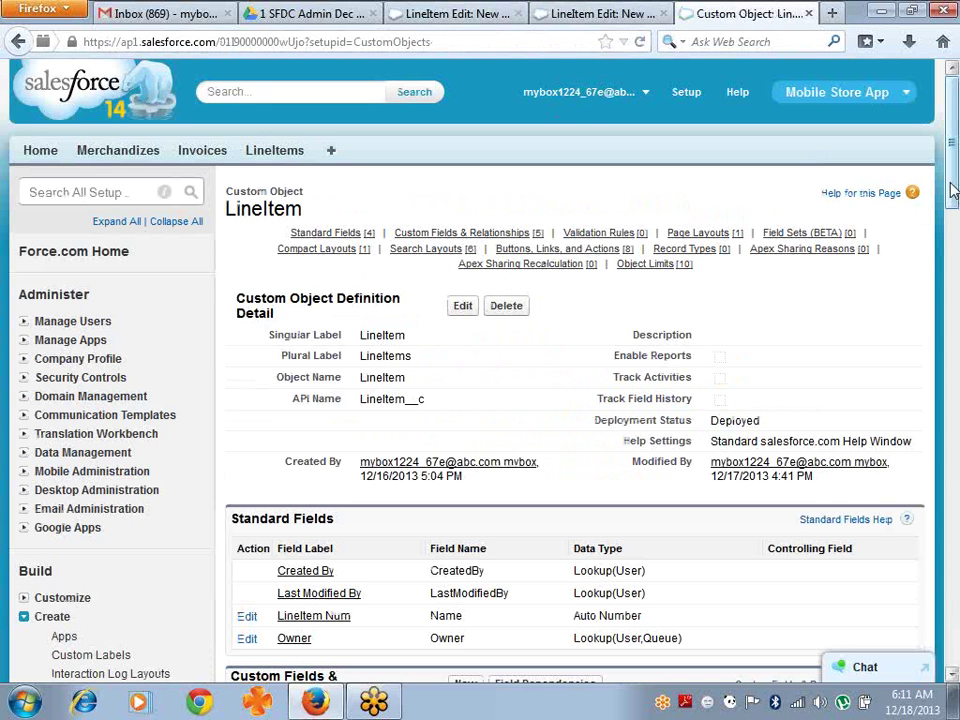
Step: Reload the blank LineItem form to check its remaining fields, and open the LineItem custom fields list from it
{"action": "left_click", "coordinate": [421, 13]}
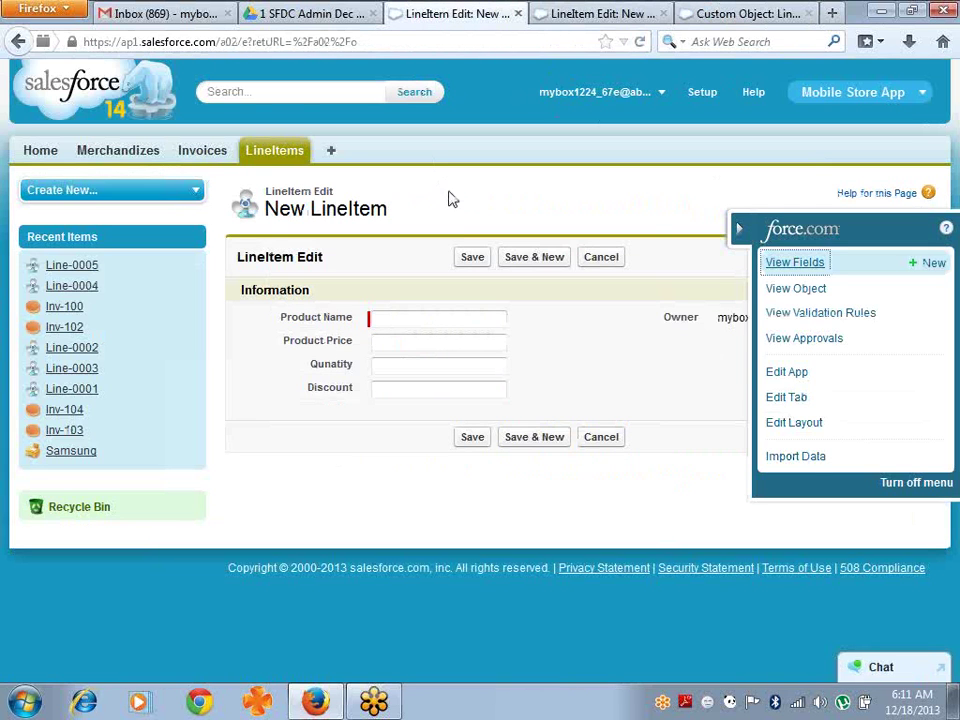
{"action": "key", "text": "F5"}
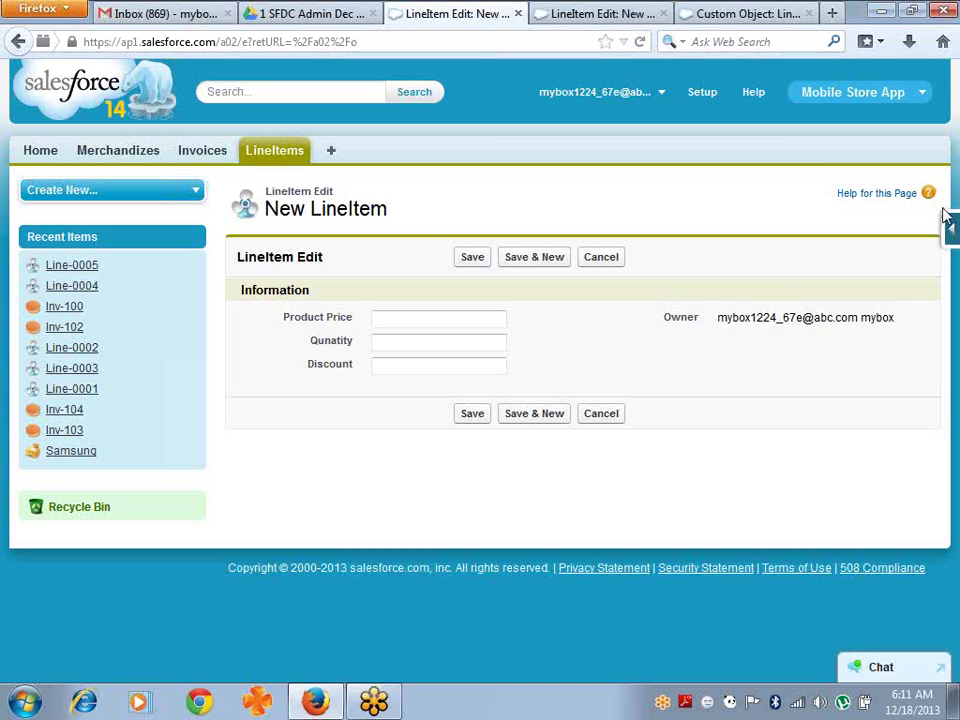
{"action": "mouse_move", "coordinate": [953, 229]}
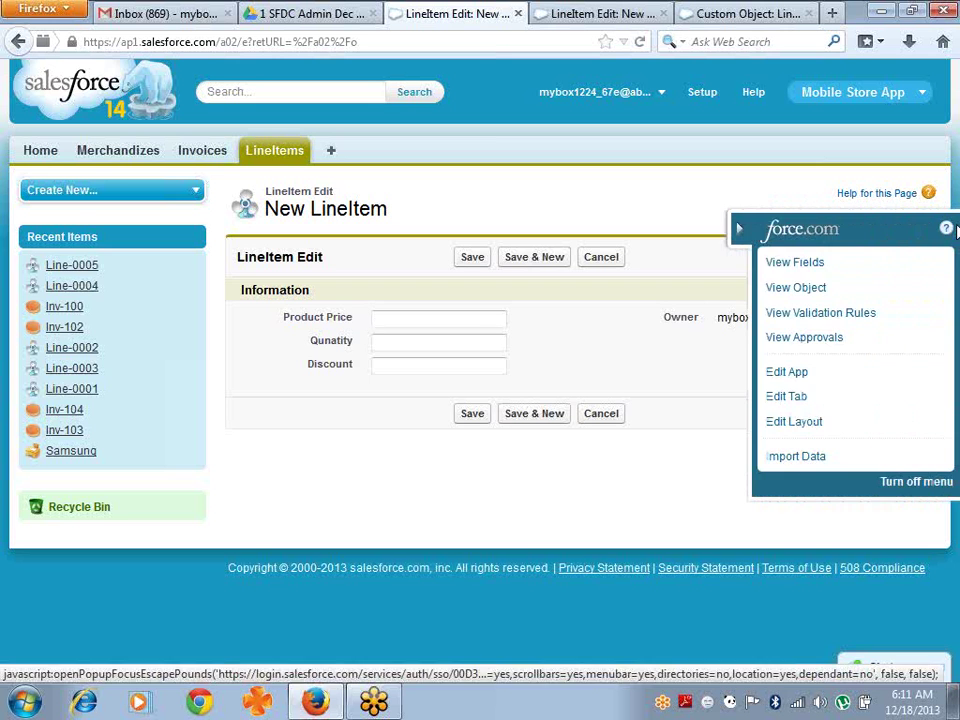
{"action": "left_click", "coordinate": [790, 263]}
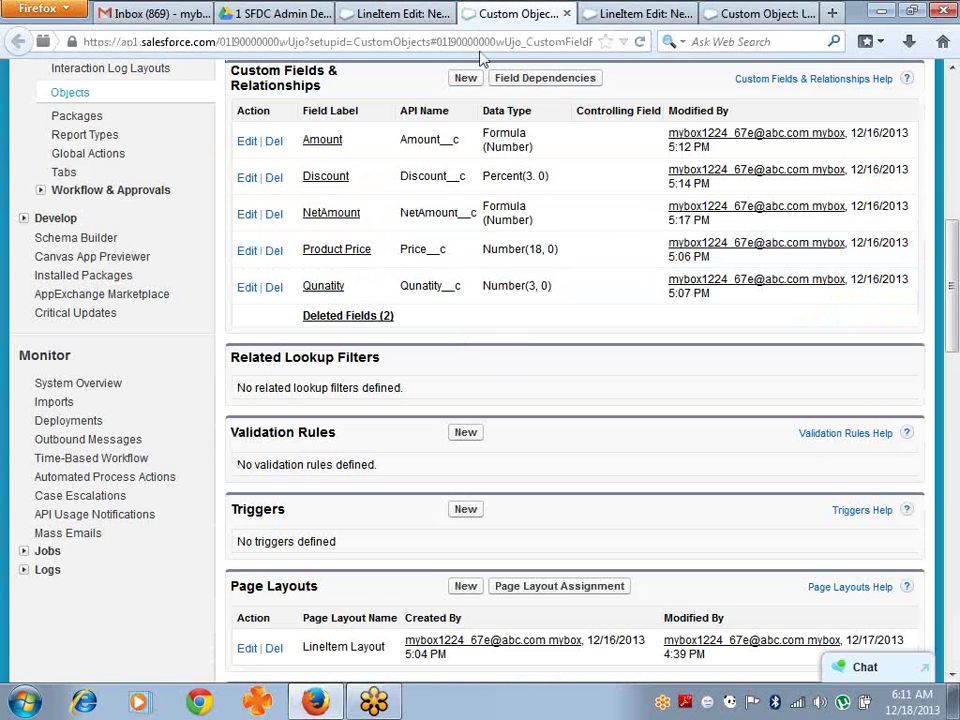
Step: Start a new LineItem custom field of type Lookup Relationship and relate it to the Merchandize object
{"action": "left_click", "coordinate": [466, 79]}
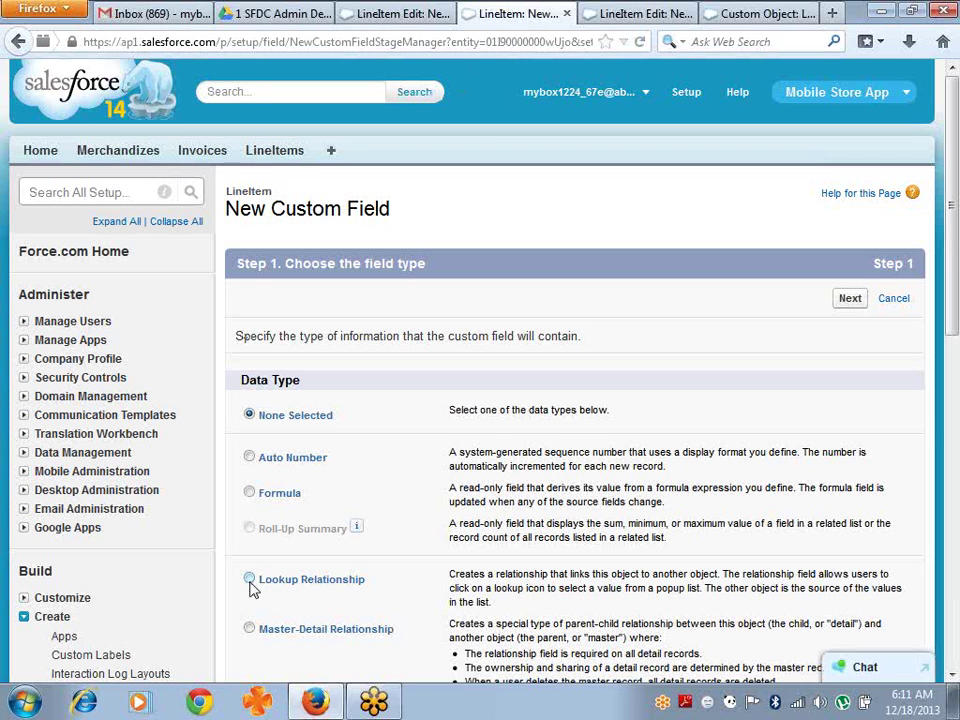
{"action": "left_click", "coordinate": [251, 585]}
{"action": "left_click_drag", "start_coordinate": [956, 226], "coordinate": [956, 283]}
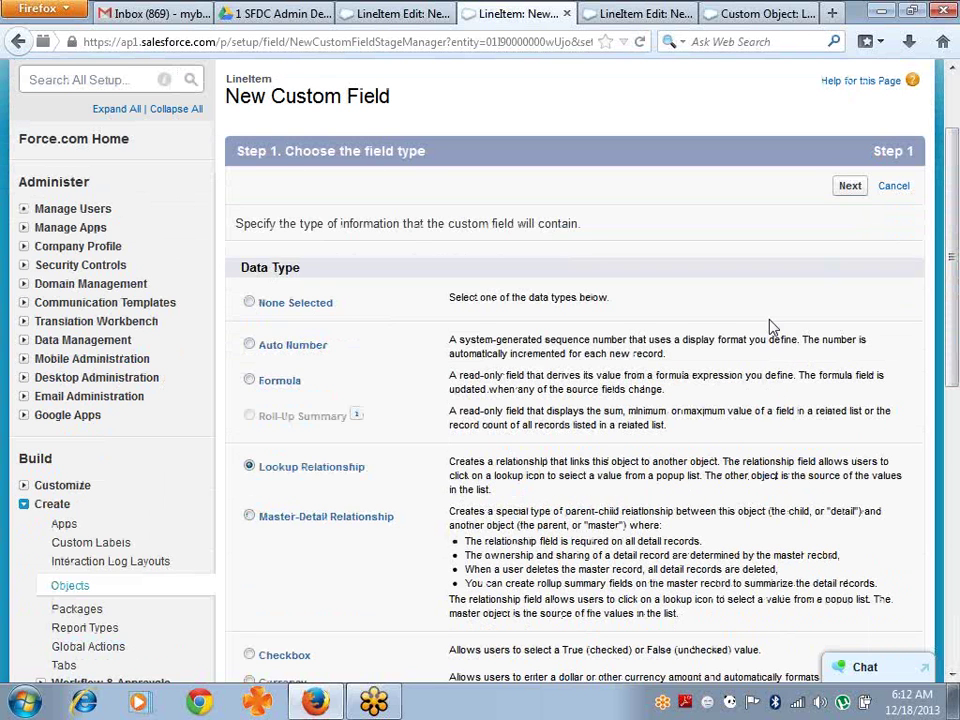
{"action": "left_click", "coordinate": [849, 186]}
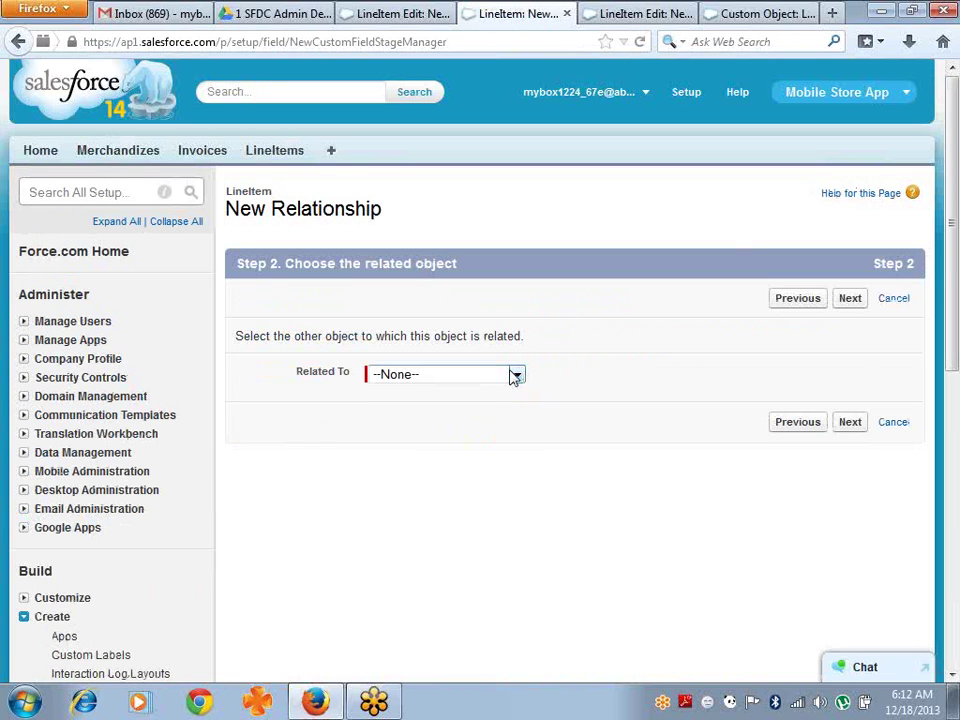
{"action": "left_click", "coordinate": [512, 375]}
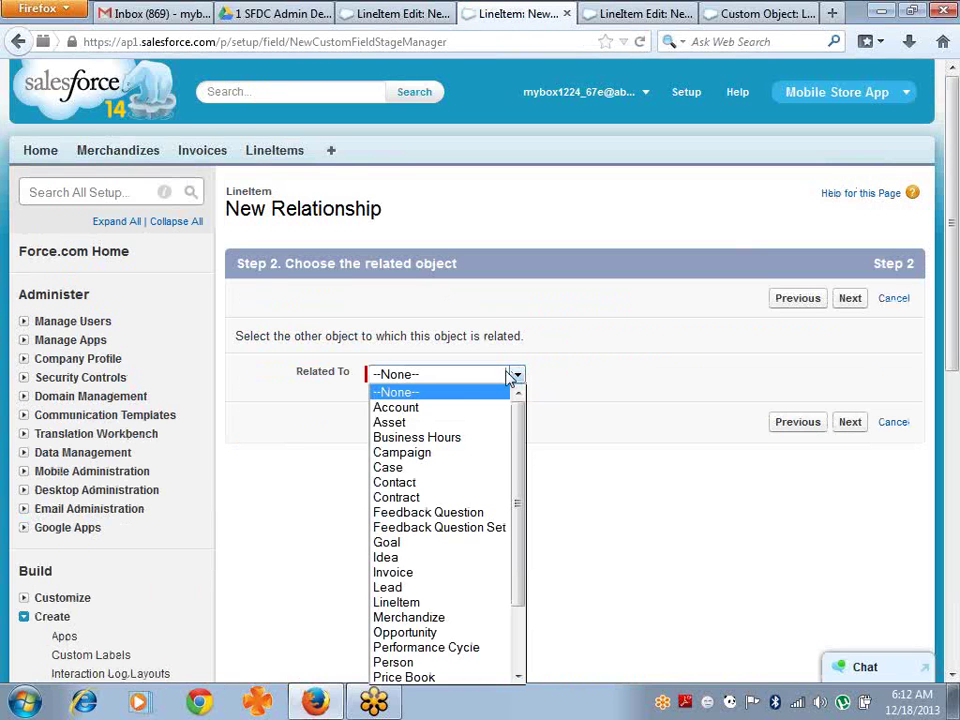
{"action": "left_click", "coordinate": [456, 619]}
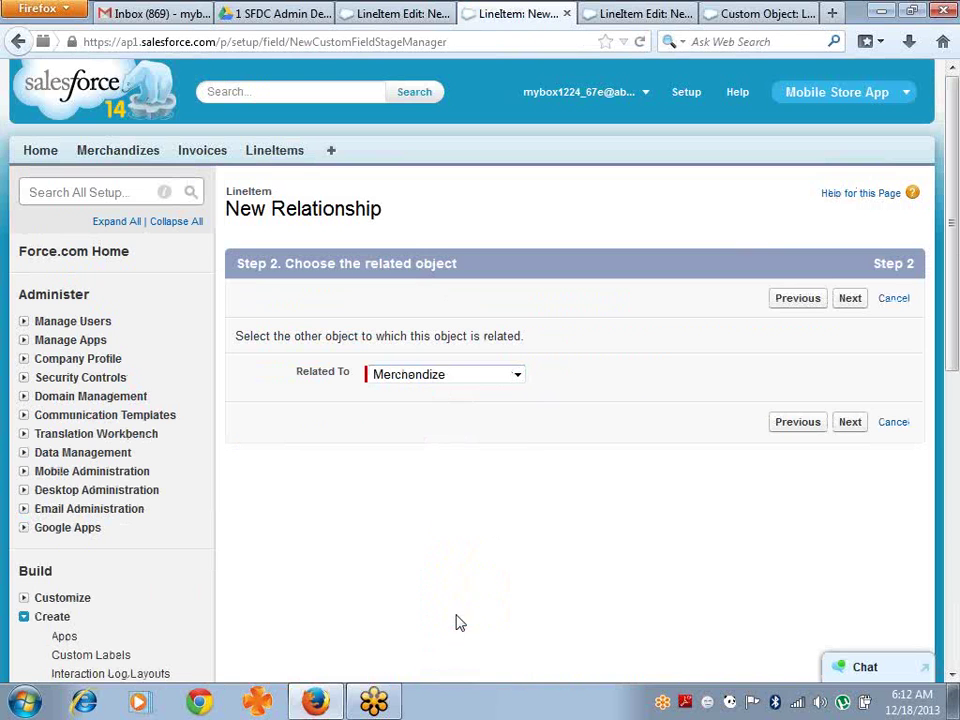
{"action": "left_click", "coordinate": [846, 298]}
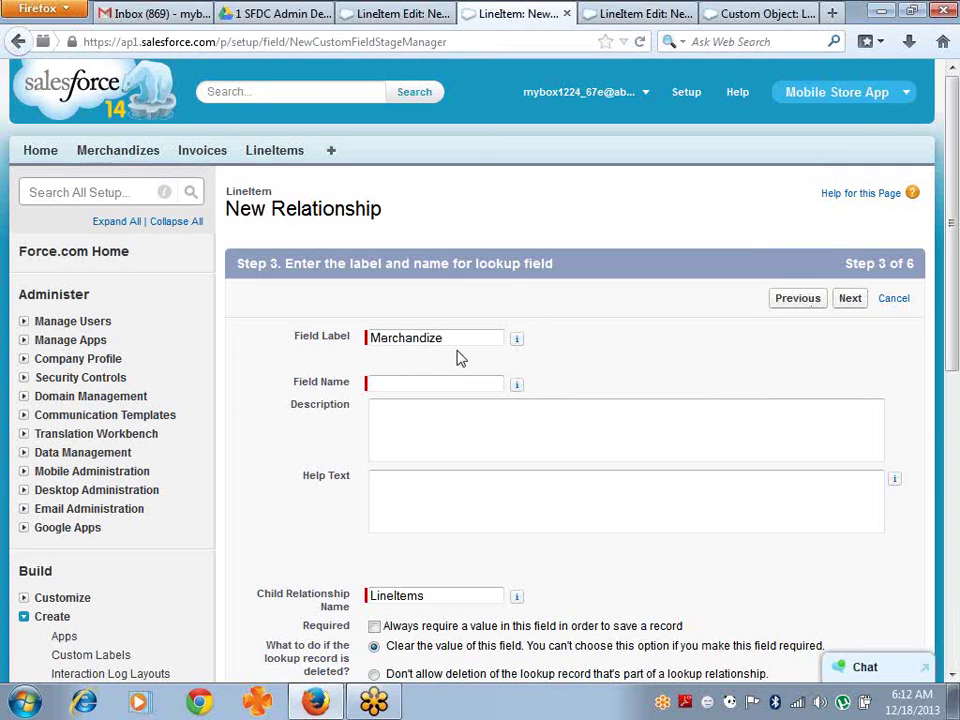
Step: Name the lookup field Merchandize, accept the default field security, page layout and related list settings, and save the relationship
{"action": "key", "text": "Tab"}
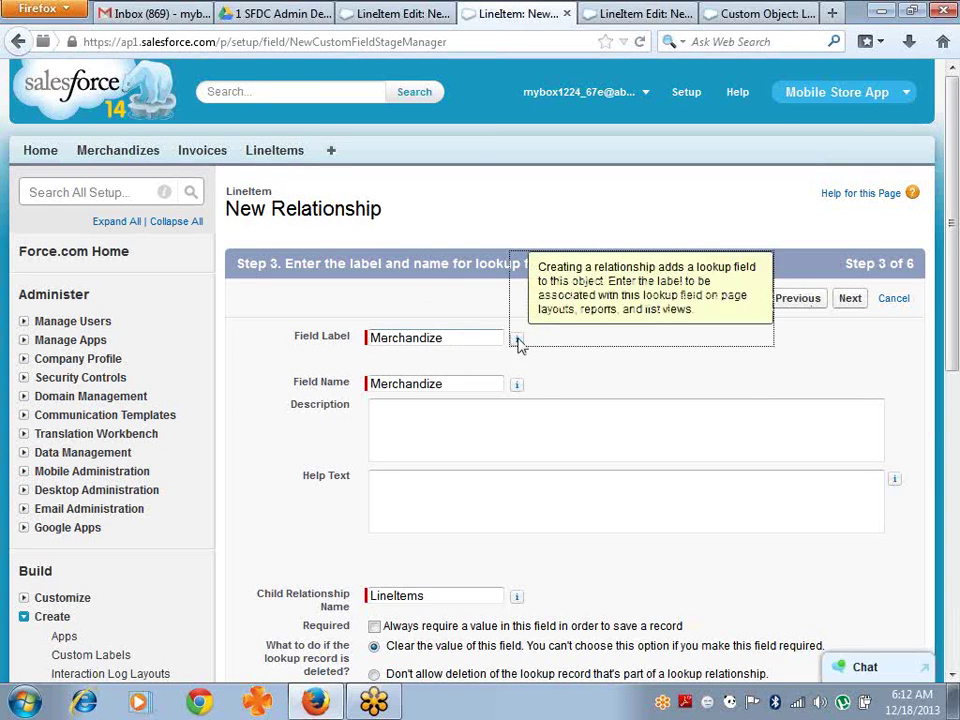
{"action": "left_click", "coordinate": [858, 298]}
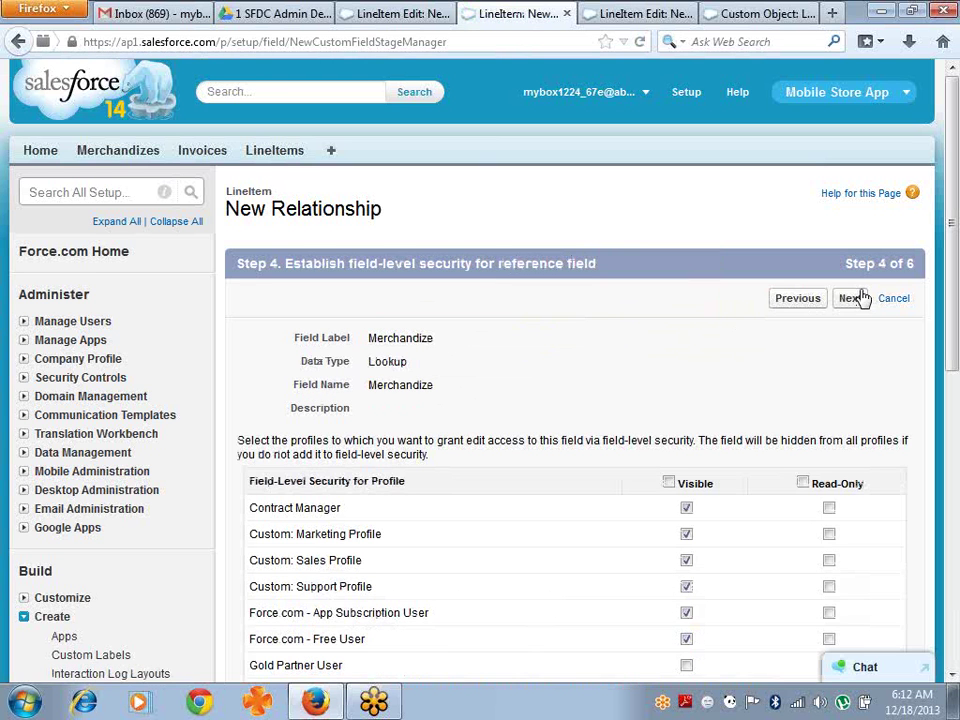
{"action": "left_click", "coordinate": [858, 298]}
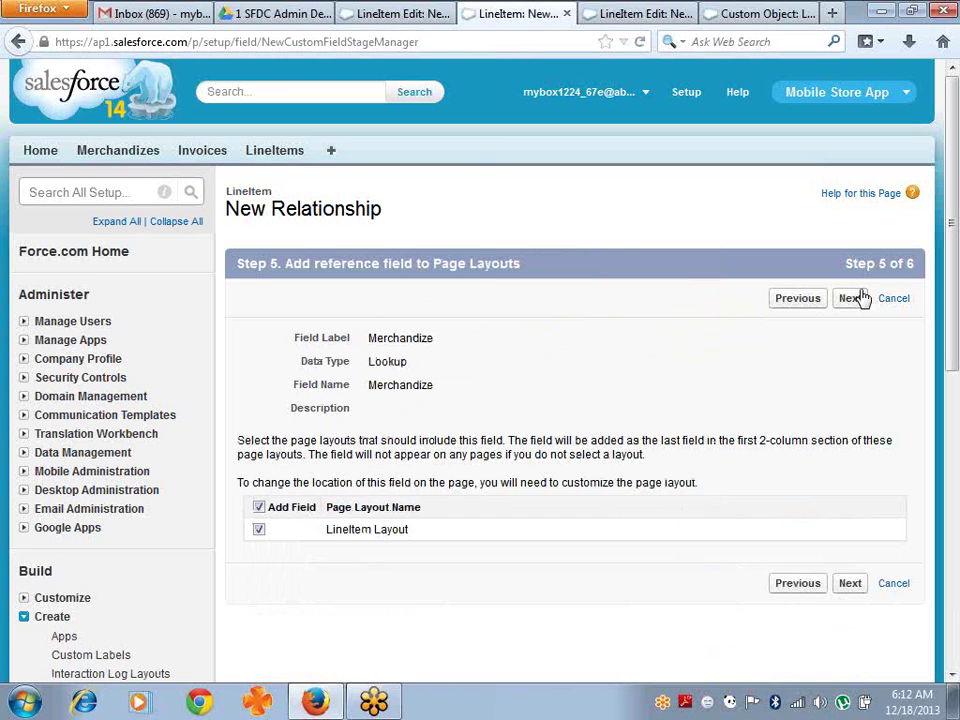
{"action": "left_click", "coordinate": [857, 304]}
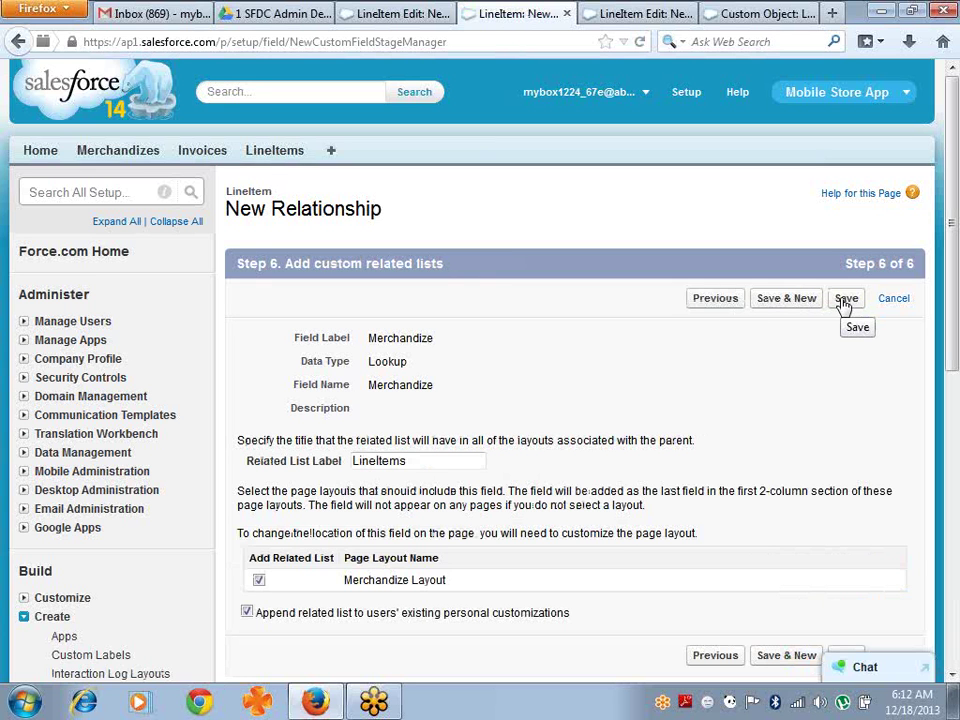
{"action": "left_click", "coordinate": [845, 303]}
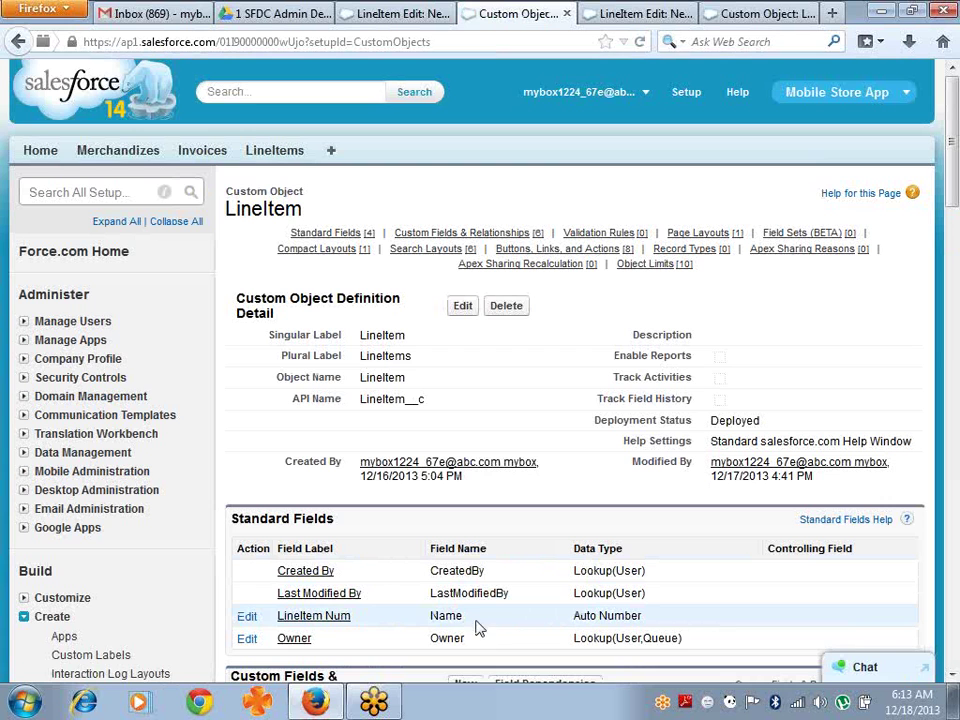
Step: Edit the page layout from a new LineItem form, placing Merchandize first in the Information section, and save the layout
{"action": "mouse_move", "coordinate": [955, 170]}
{"action": "left_mouse_down"}
{"action": "mouse_move", "coordinate": [955, 190]}
{"action": "mouse_move", "coordinate": [956, 149]}
{"action": "left_mouse_up"}
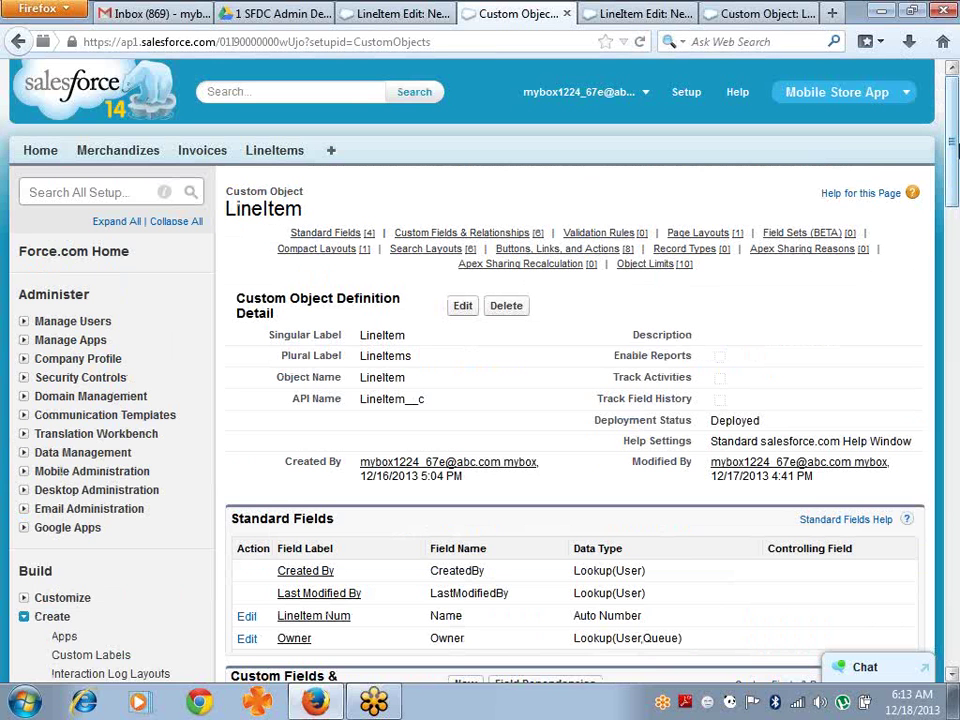
{"action": "left_click", "coordinate": [274, 152]}
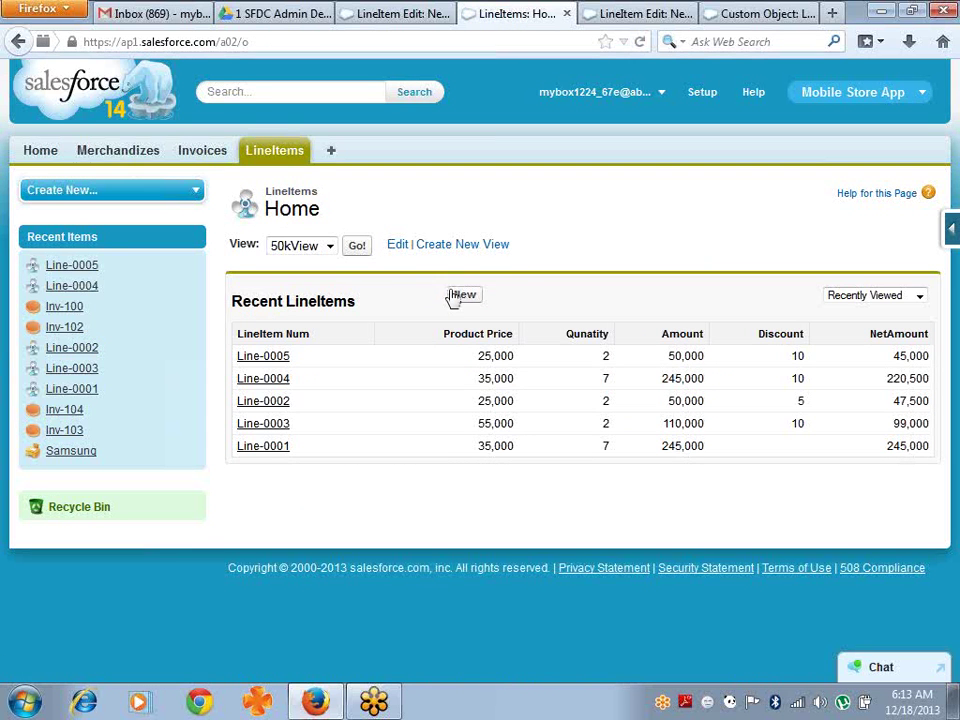
{"action": "left_click", "coordinate": [462, 295]}
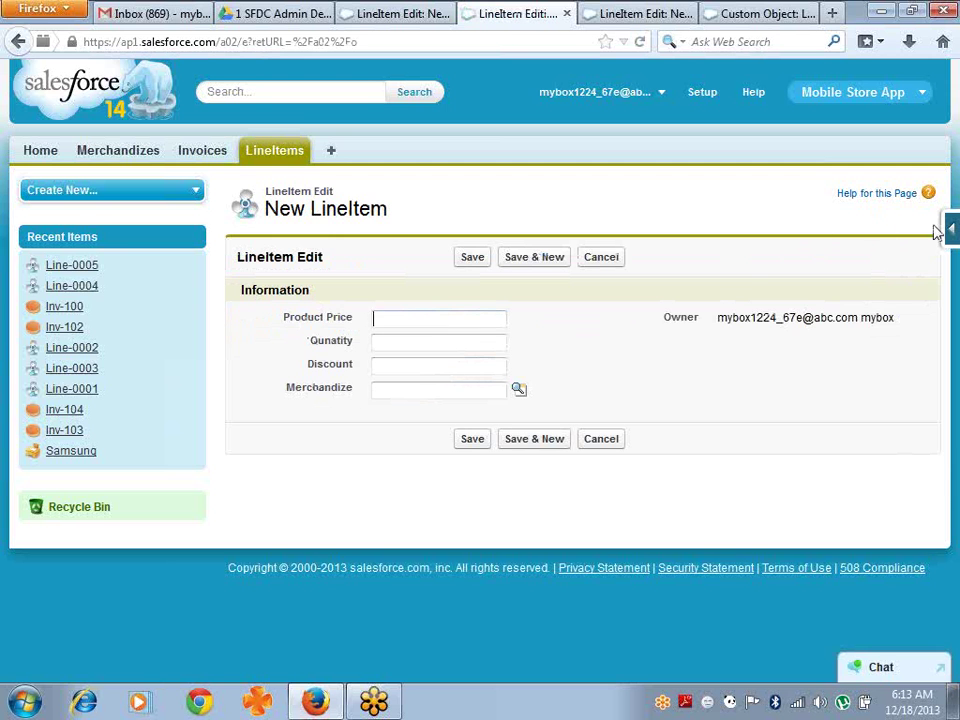
{"action": "mouse_move", "coordinate": [945, 230]}
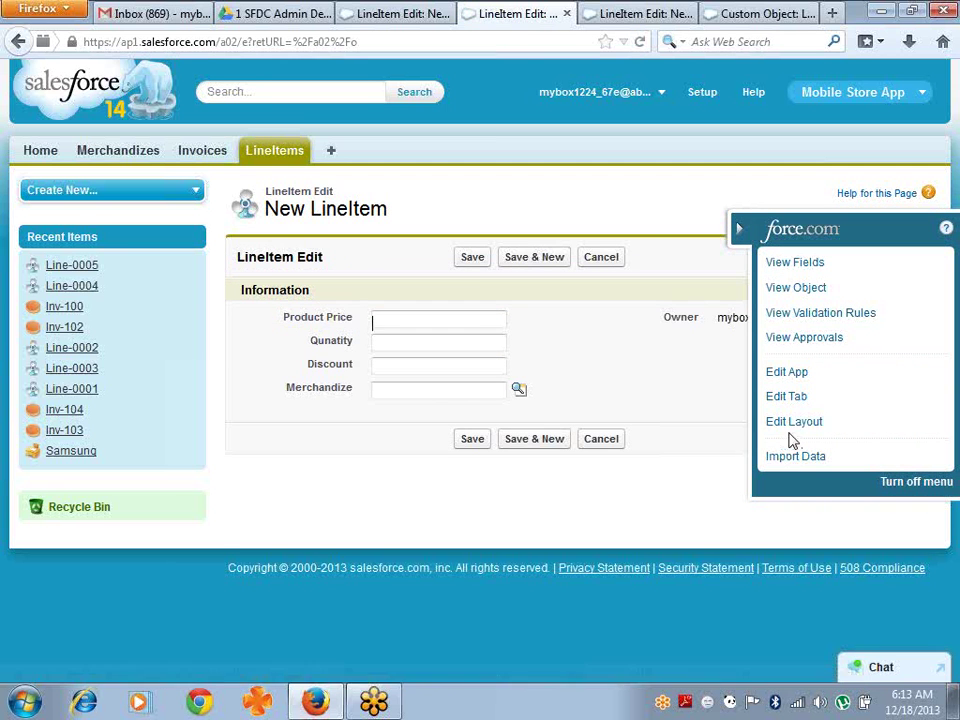
{"action": "left_click", "coordinate": [796, 434]}
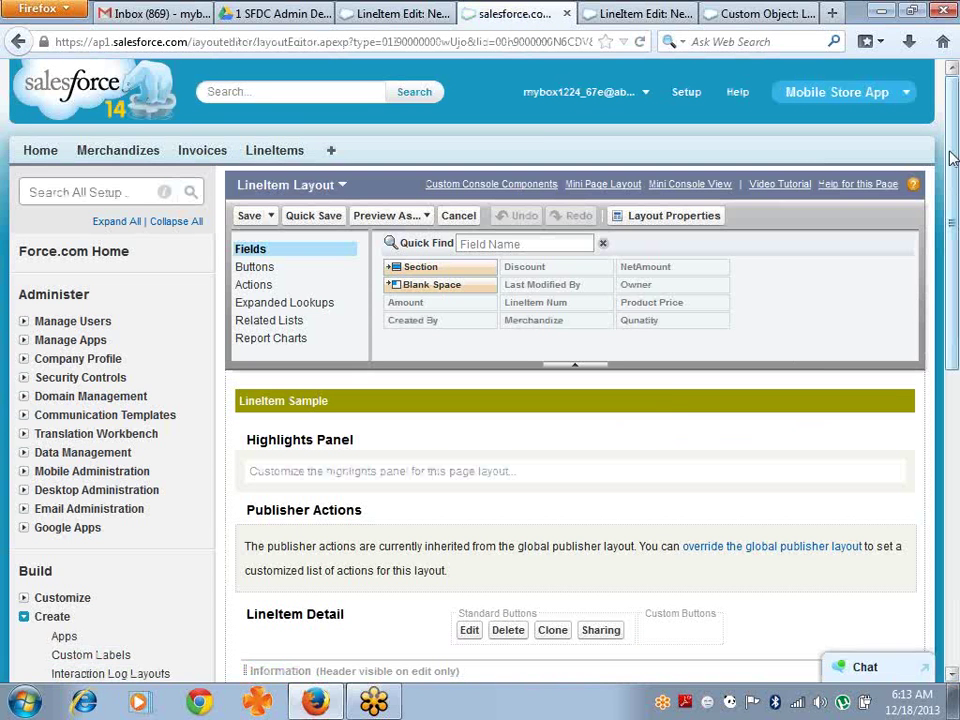
{"action": "scroll", "coordinate": [409, 579], "scroll_direction": "down", "scroll_amount": 5}
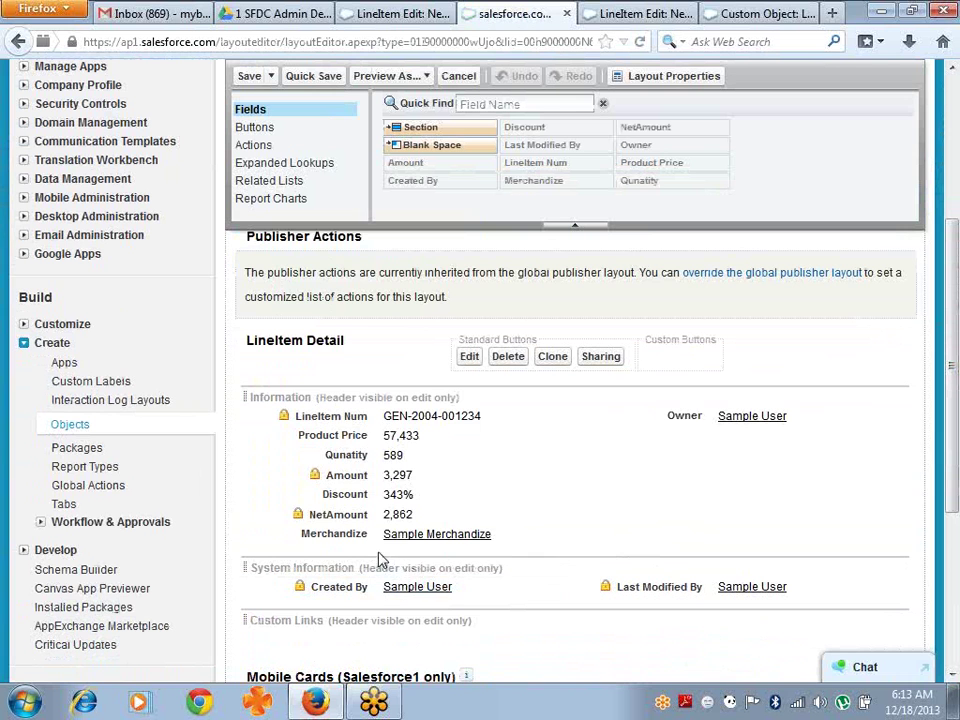
{"action": "left_click_drag", "start_coordinate": [396, 534], "coordinate": [424, 415]}
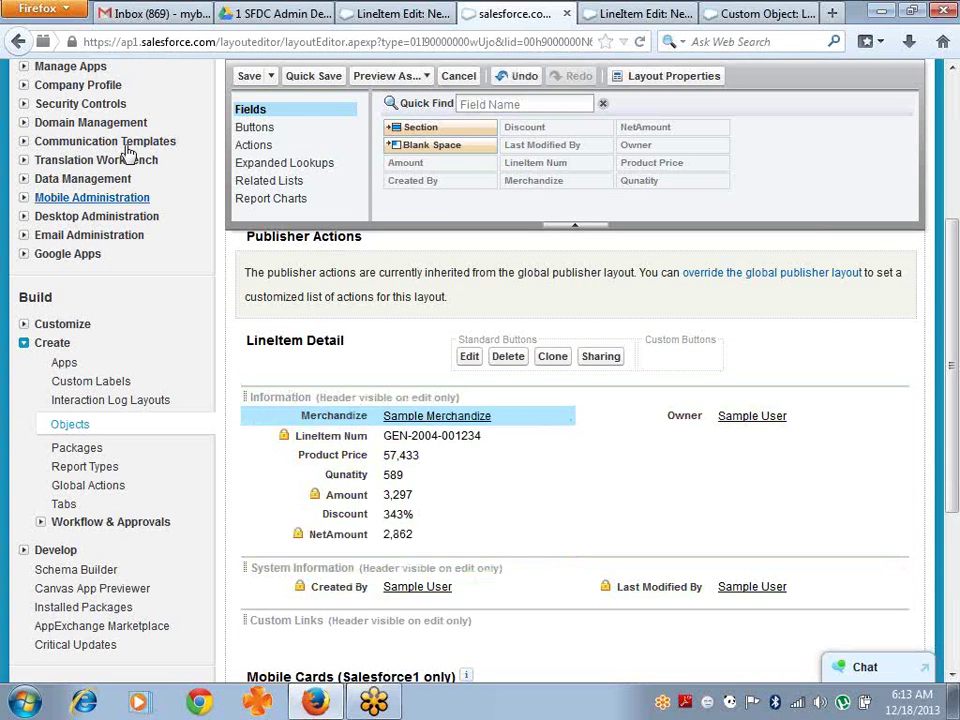
{"action": "left_click", "coordinate": [243, 77]}
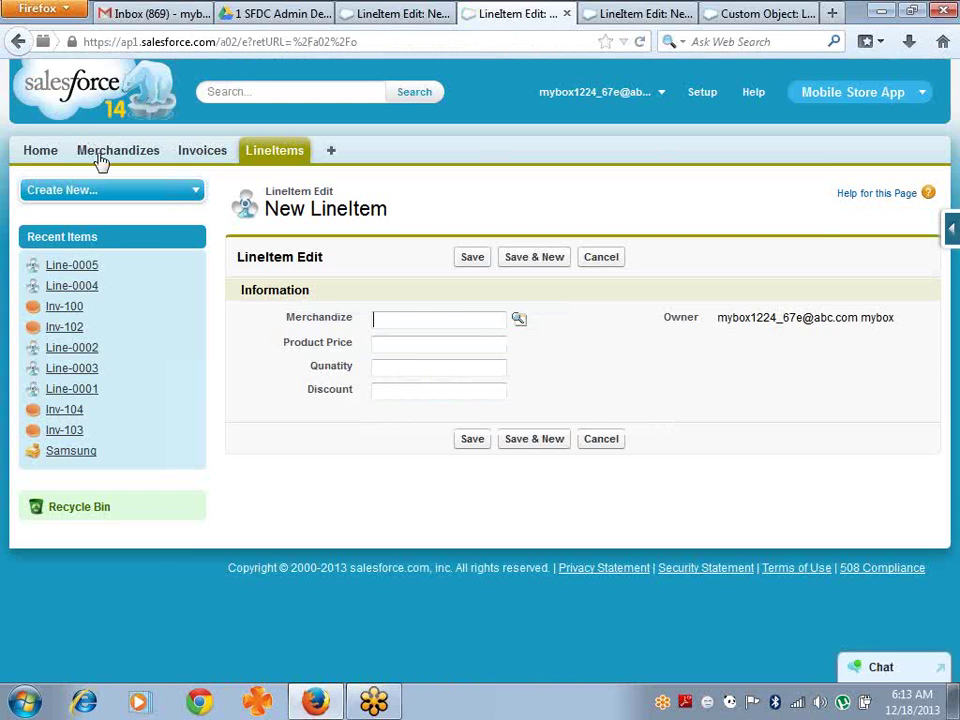
Step: Create a LineItem with Merchandize Samsung, Product Price 25k, Qunatity 2 and Discount 10, and save it
{"action": "left_click", "coordinate": [519, 320]}
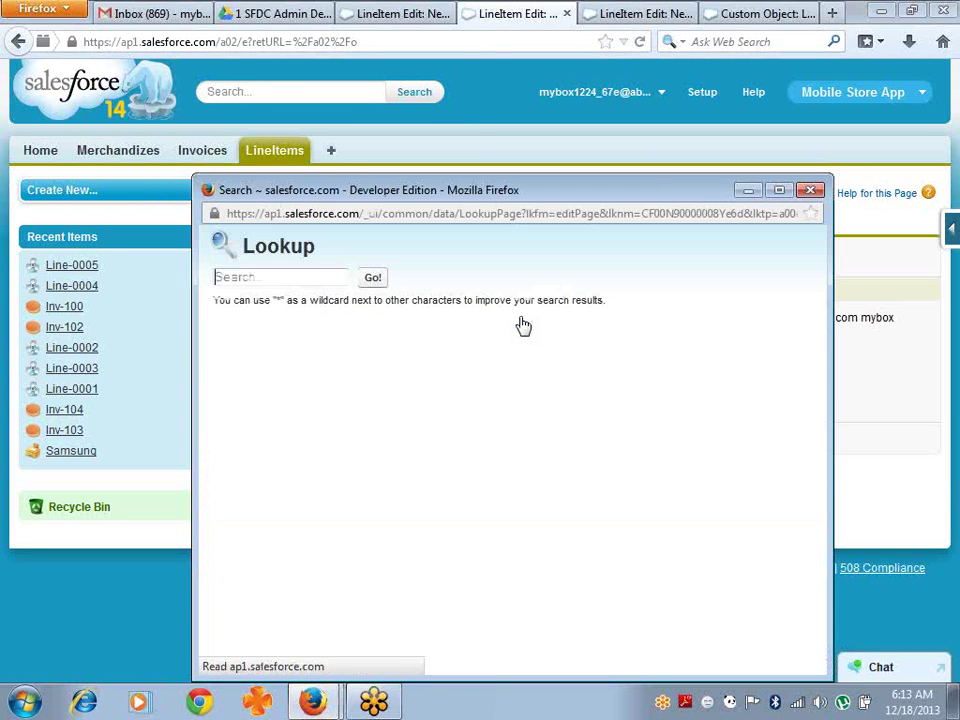
{"action": "left_click", "coordinate": [241, 412]}
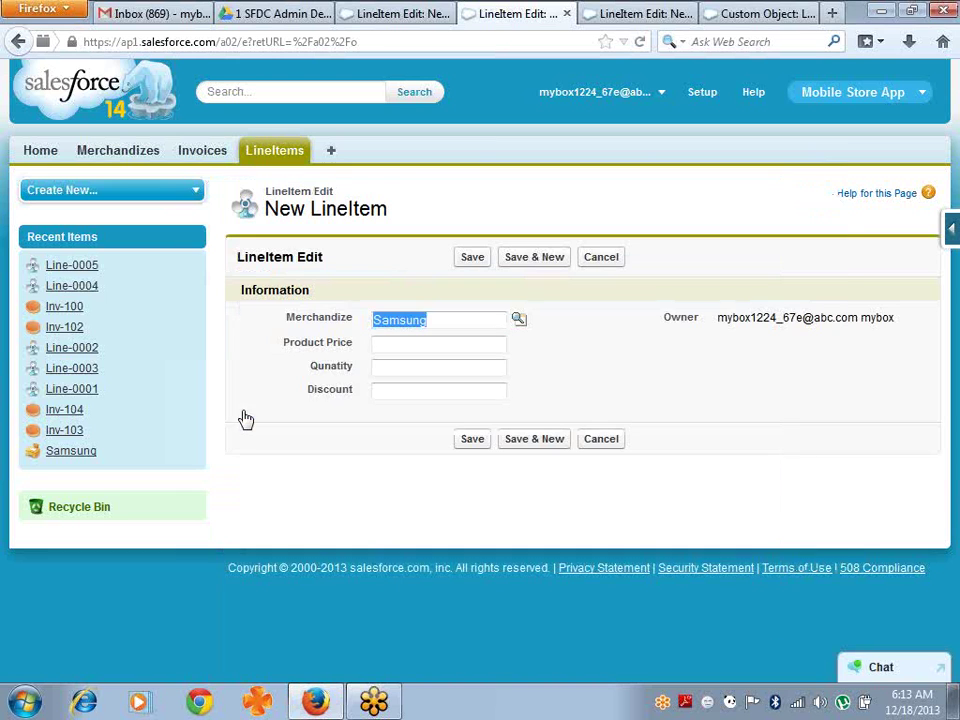
{"action": "left_click", "coordinate": [400, 346]}
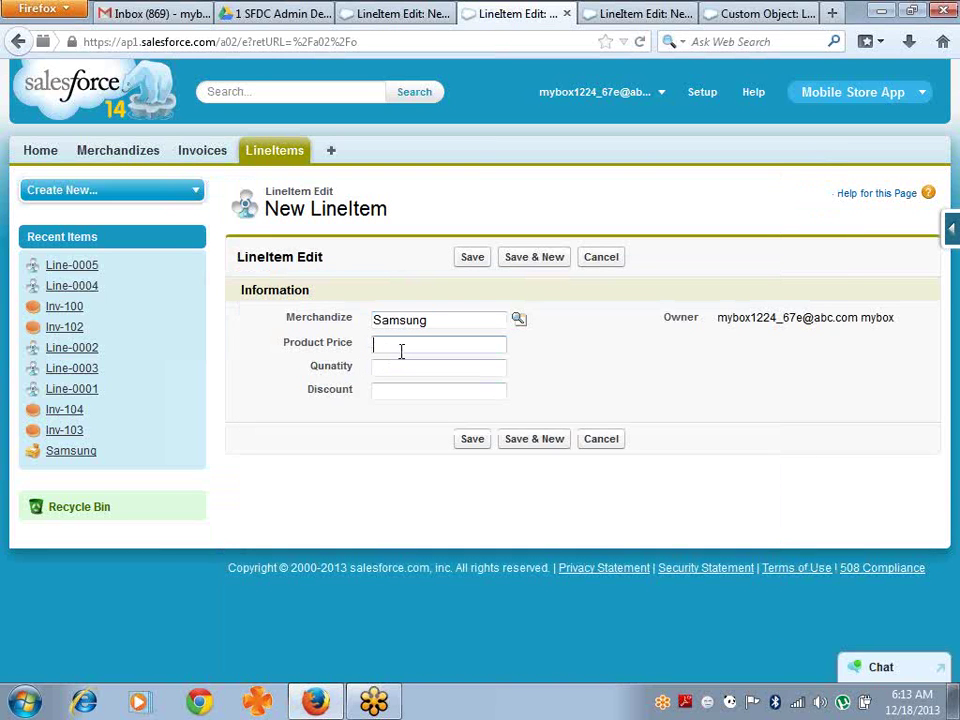
{"action": "type", "text": "25k"}
{"action": "key", "text": "Tab"}
{"action": "key", "text": "Tab"}
{"action": "type", "text": "10"}
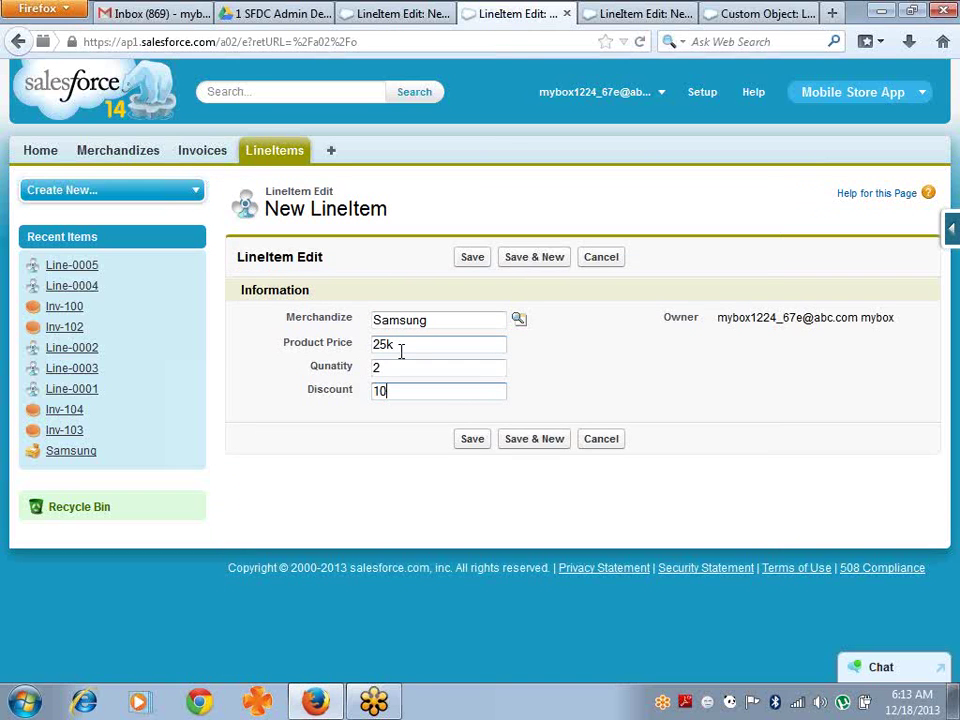
{"action": "key", "text": "Return"}
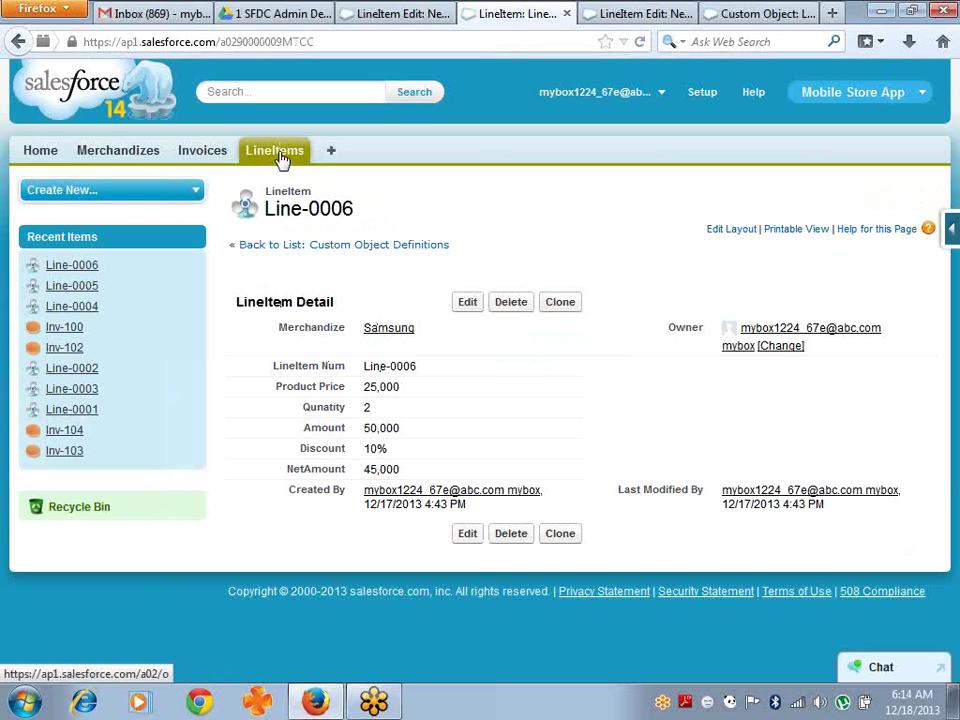
Step: Review the recent LineItems list and the details of invoice Inv-100, and return to the earlier unsaved LineItem form
{"action": "left_click", "coordinate": [280, 158]}
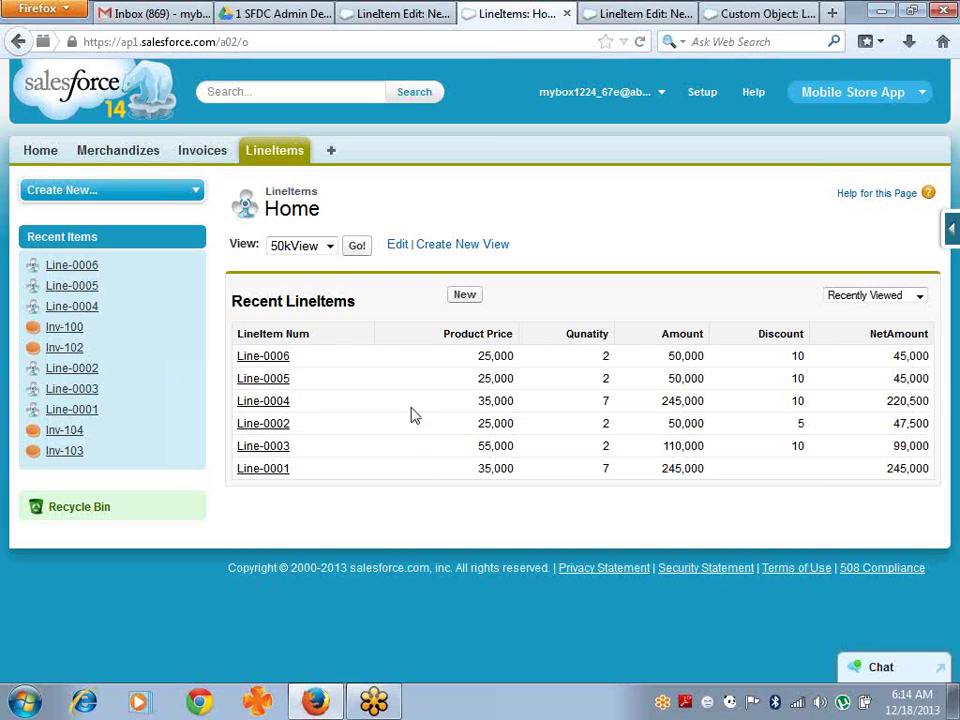
{"action": "left_click", "coordinate": [202, 153]}
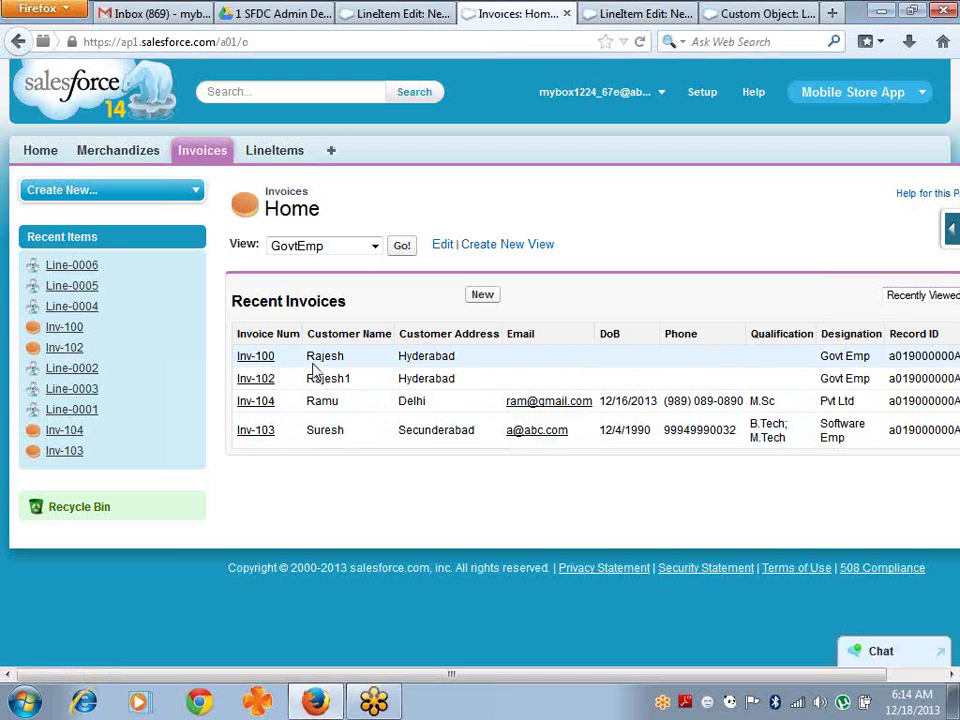
{"action": "left_click", "coordinate": [271, 364]}
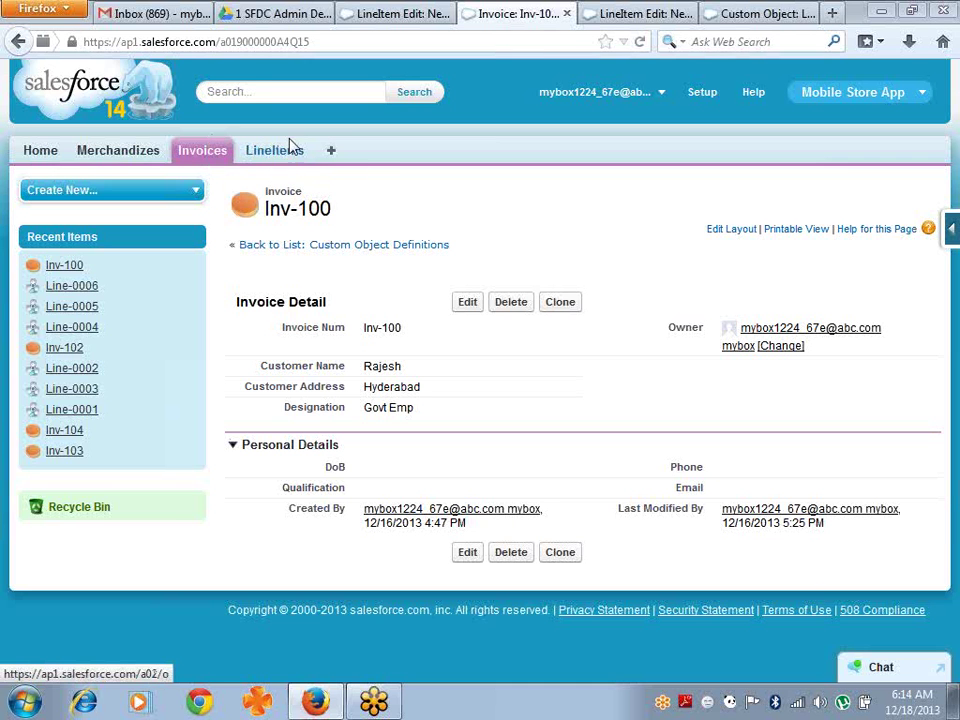
{"action": "left_click", "coordinate": [611, 14]}
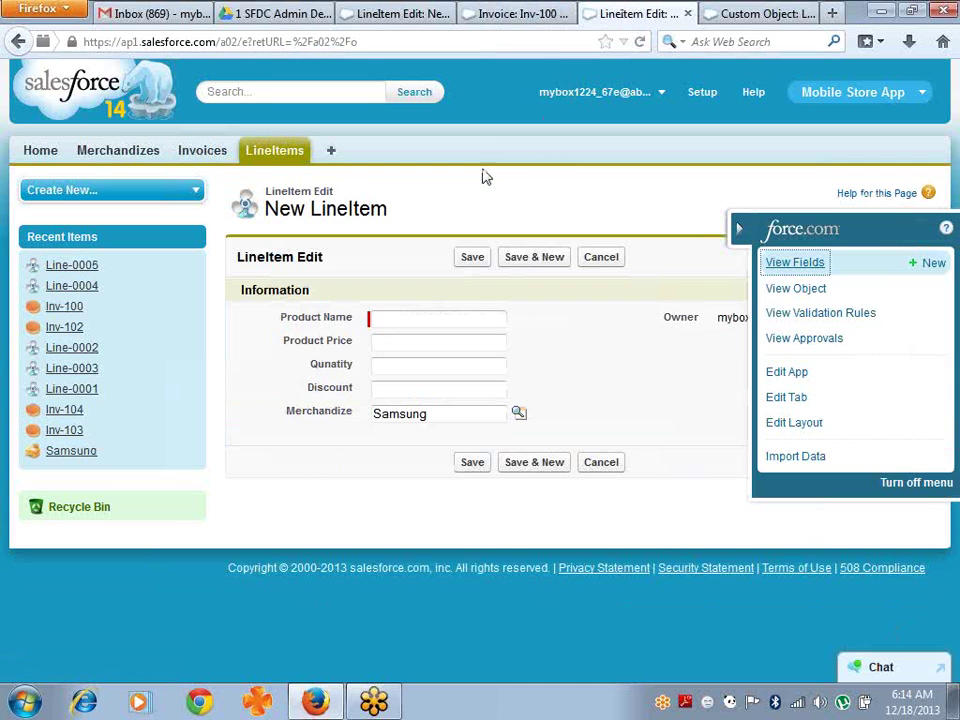
Step: Close the outdated LineItem form that lacks the Merchandize field, and open a new LineItem form from the LineItems list
{"action": "left_click", "coordinate": [438, 20]}
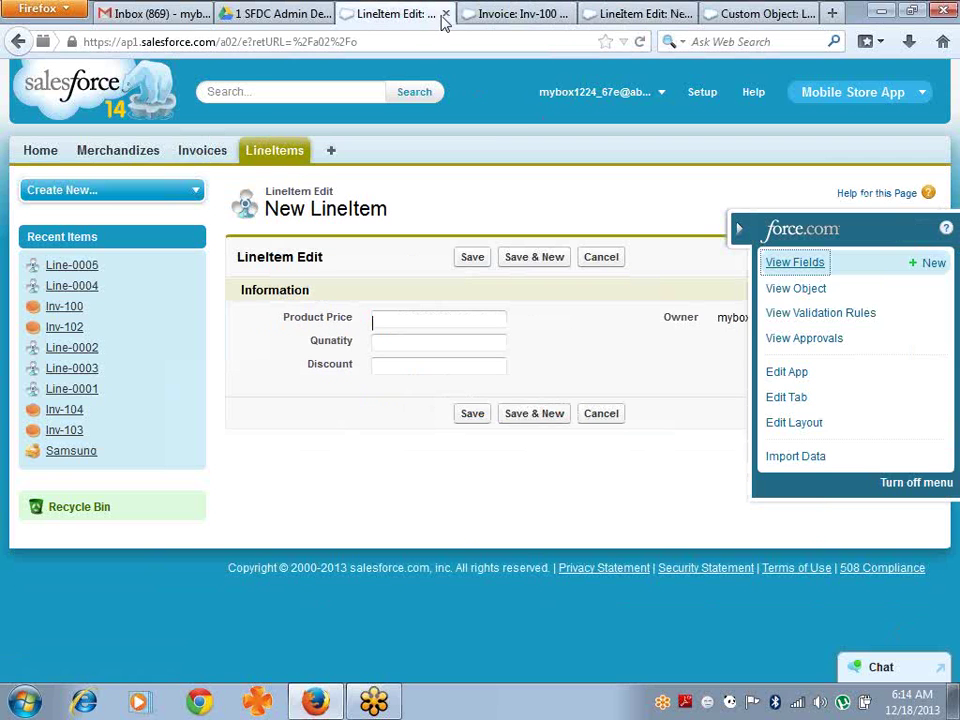
{"action": "left_click", "coordinate": [445, 15]}
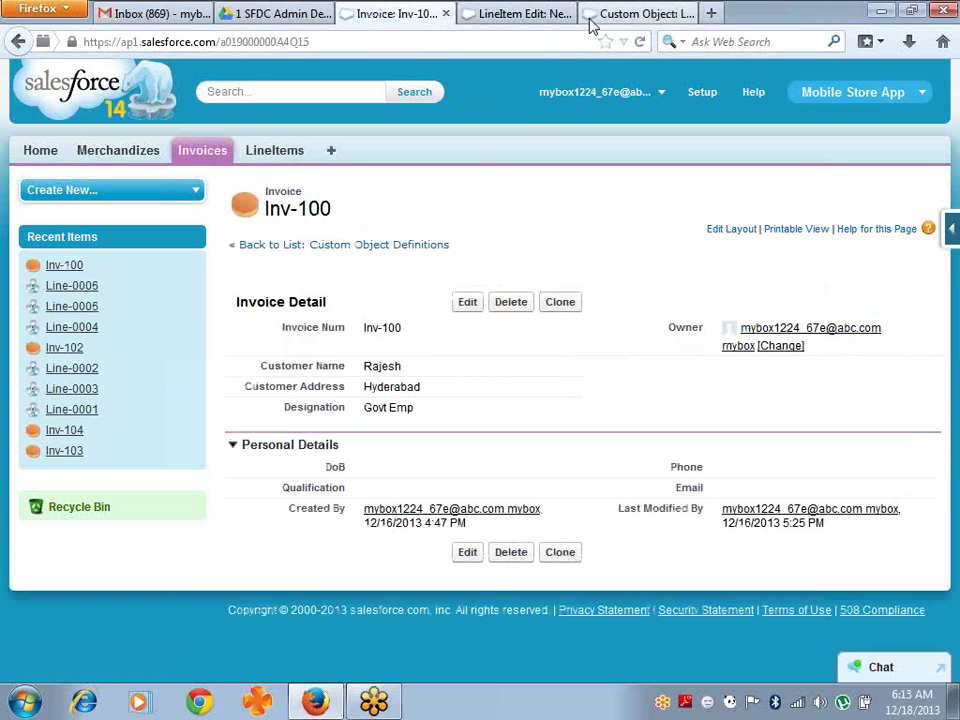
{"action": "left_click", "coordinate": [478, 16]}
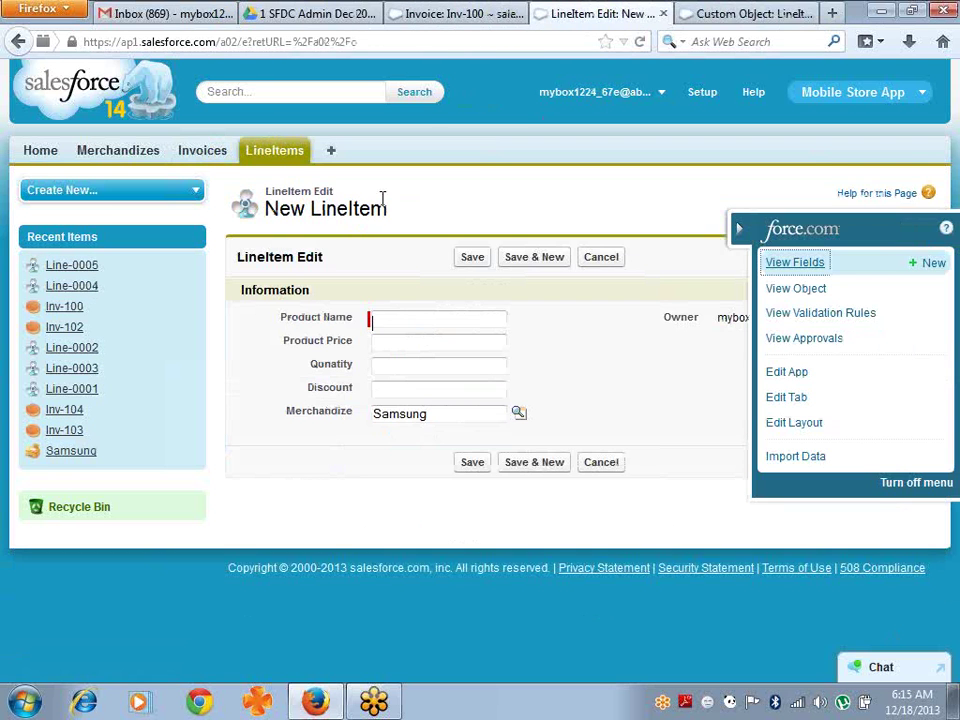
{"action": "left_click", "coordinate": [287, 154]}
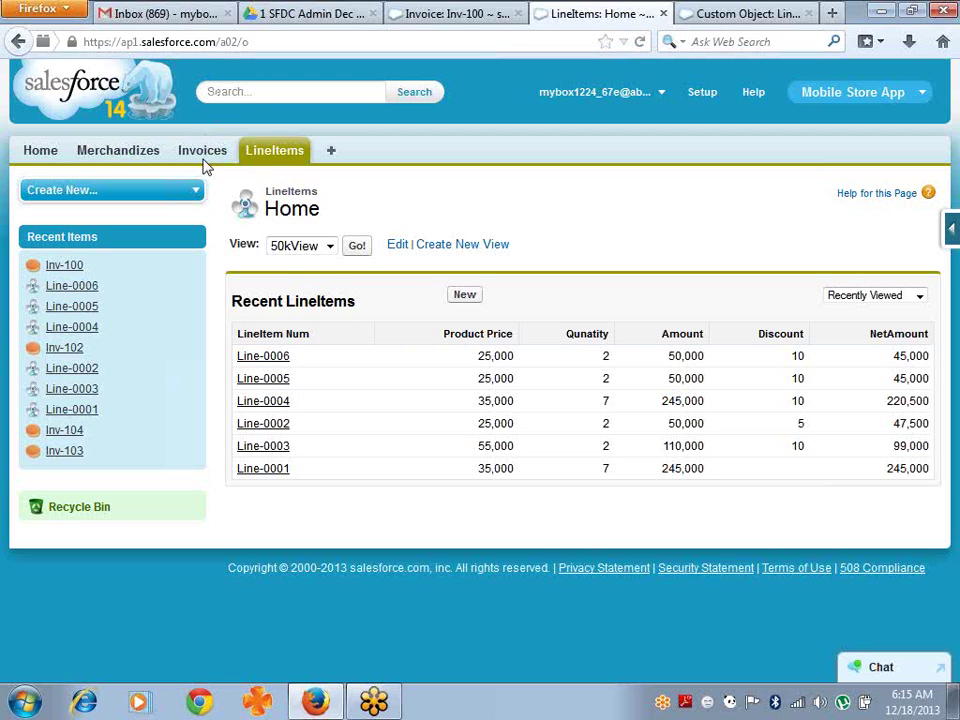
{"action": "left_click", "coordinate": [459, 298]}
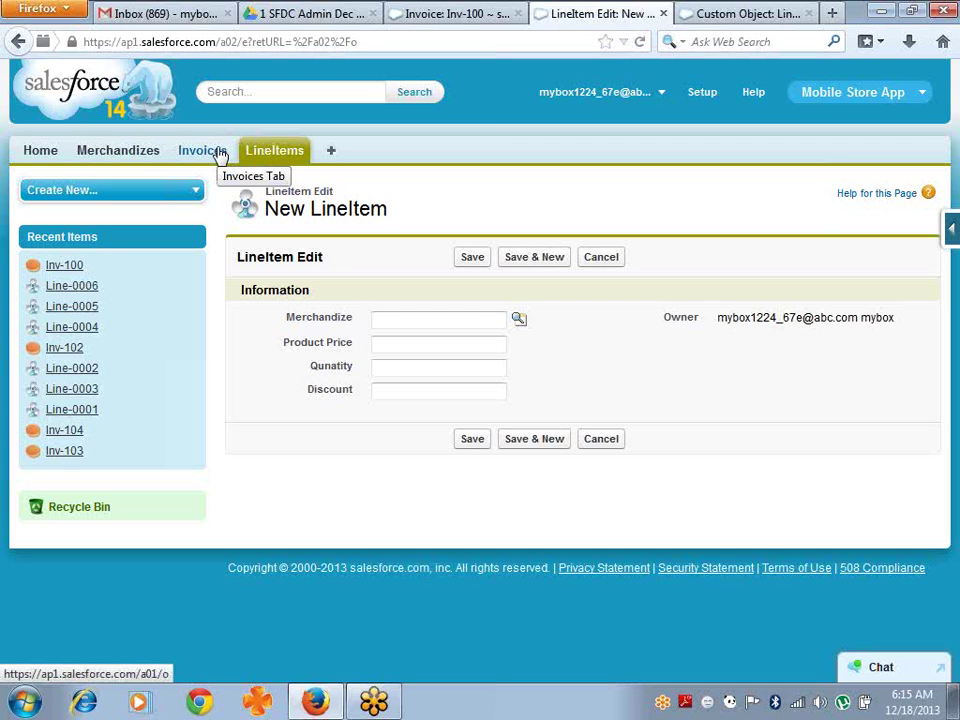
Step: Return to invoice Inv-100, open an empty Notepad window, and move it beside the invoice details
{"action": "left_click", "coordinate": [407, 14]}
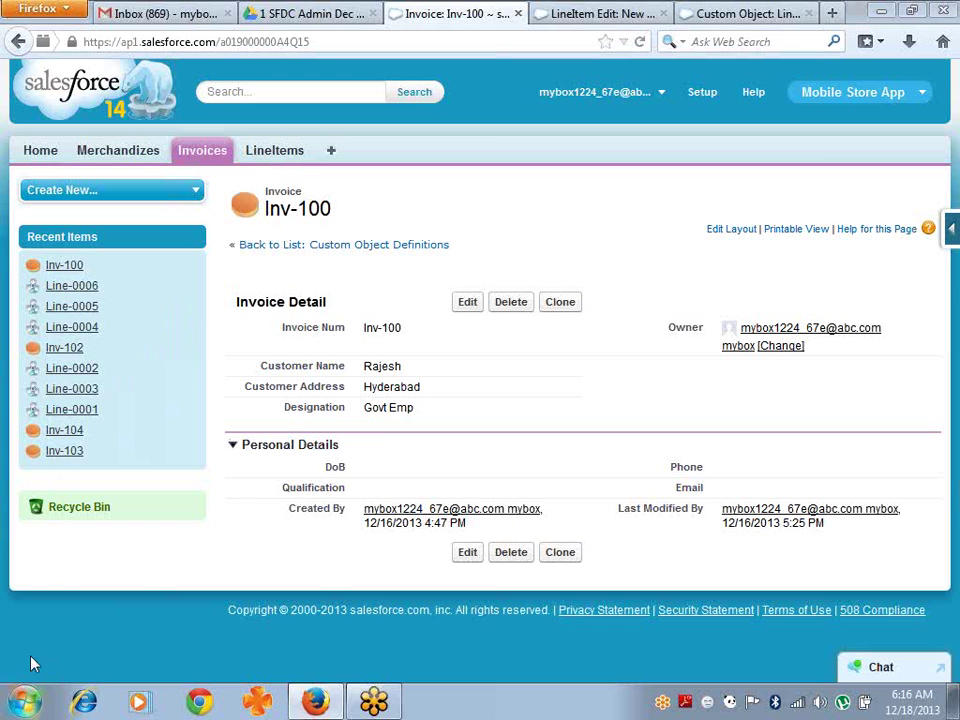
{"action": "left_click", "coordinate": [25, 701]}
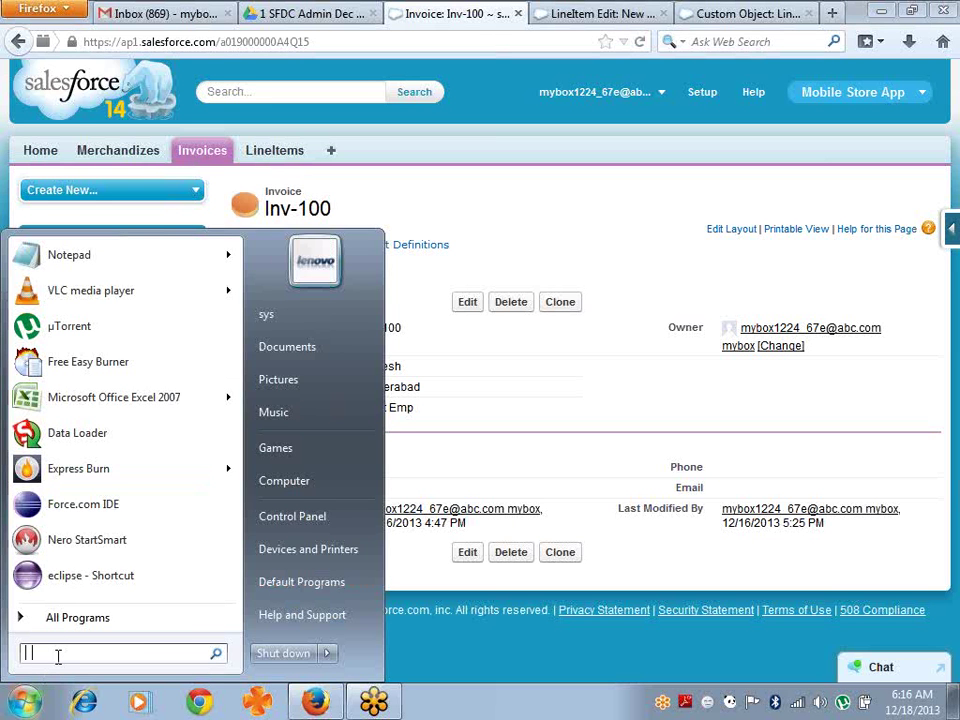
{"action": "type", "text": "note"}
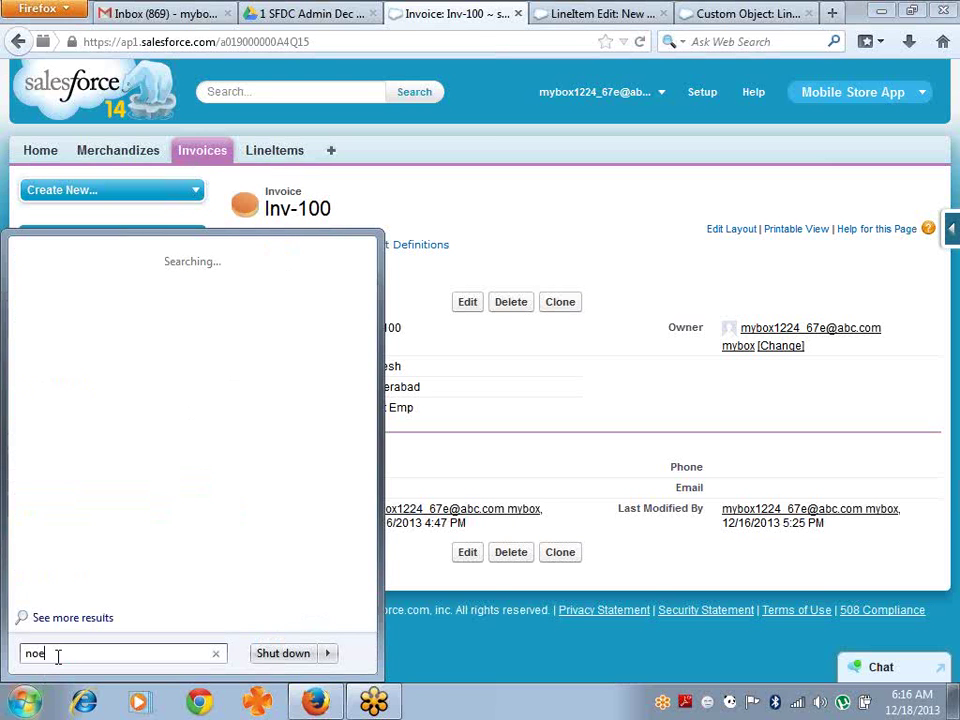
{"action": "type", "text": "pad"}
{"action": "key", "text": "Escape"}
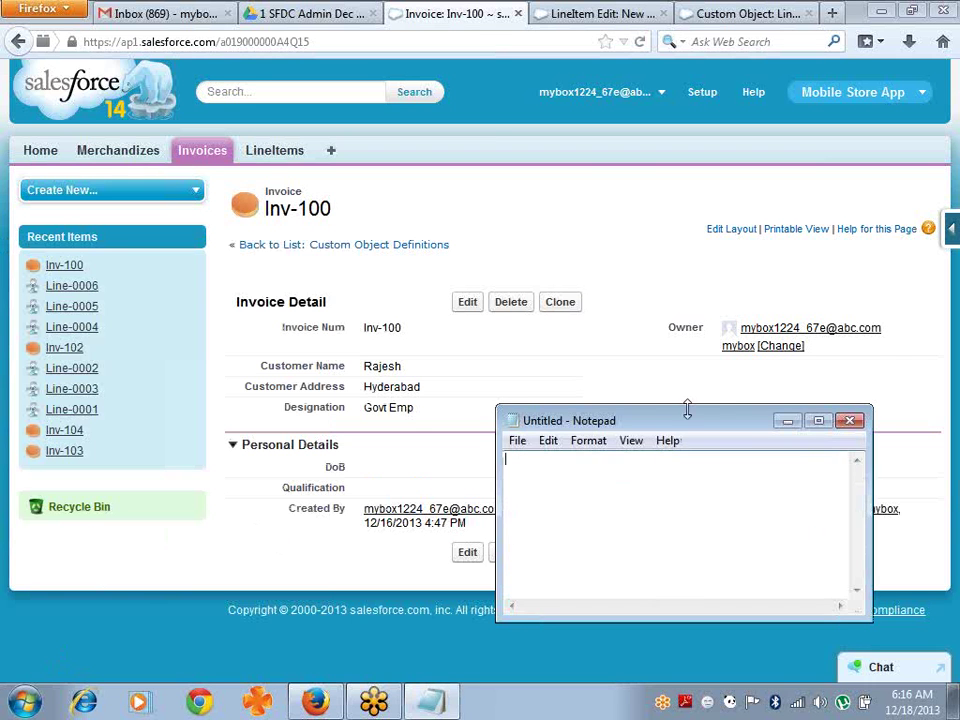
{"action": "left_click_drag", "start_coordinate": [692, 424], "coordinate": [777, 243]}
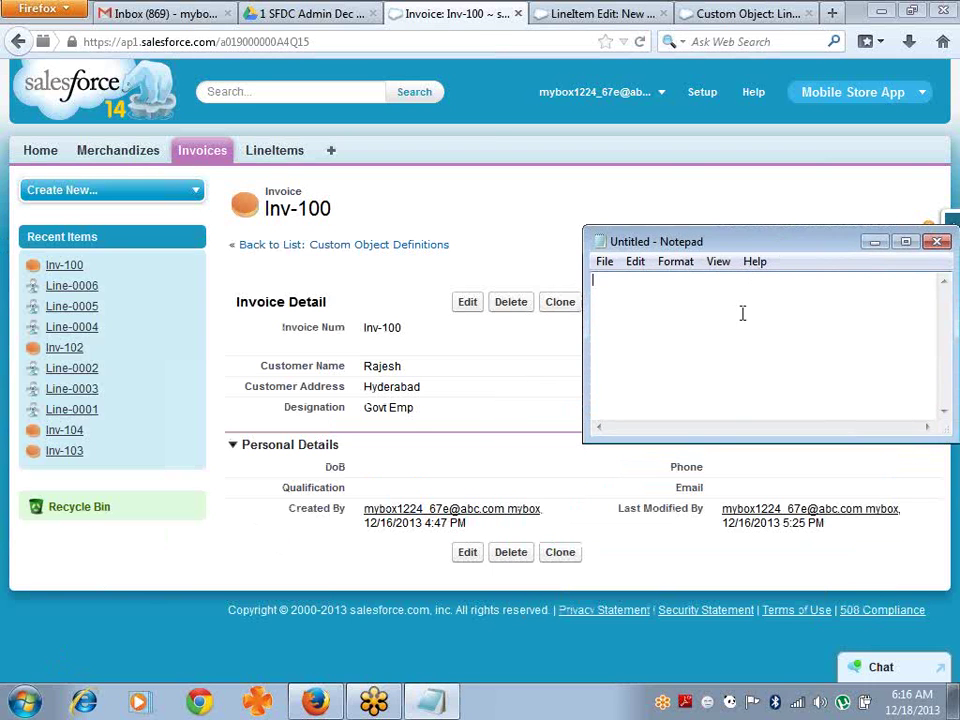
Step: Write "1) identify which is master and details" as the first line of the notes
{"action": "type", "text": "identify which"}
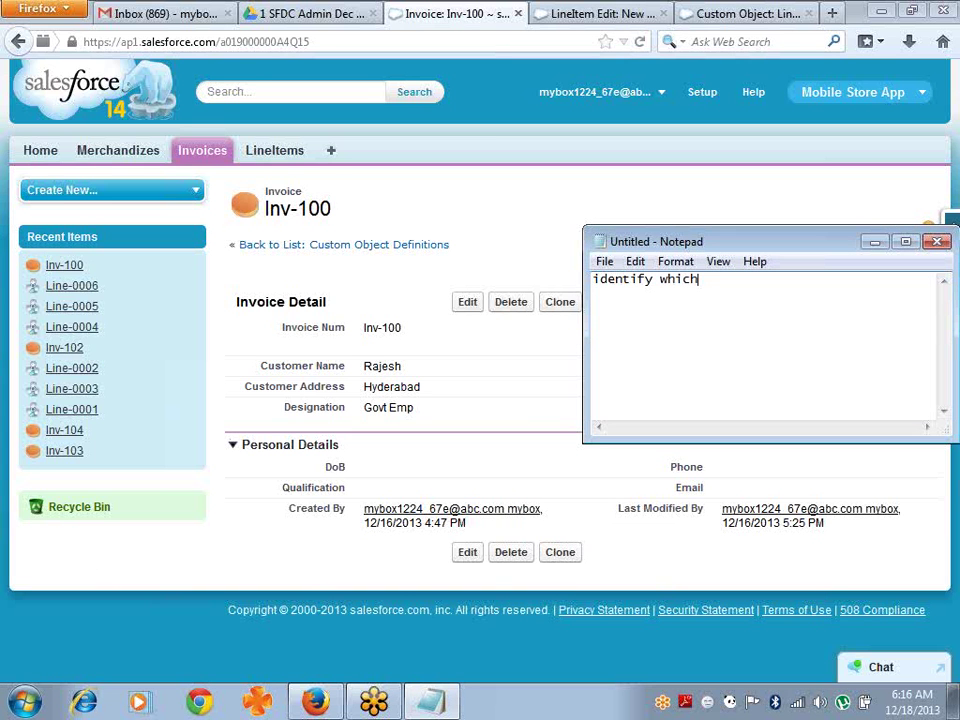
{"action": "type", "text": " is master and details"}
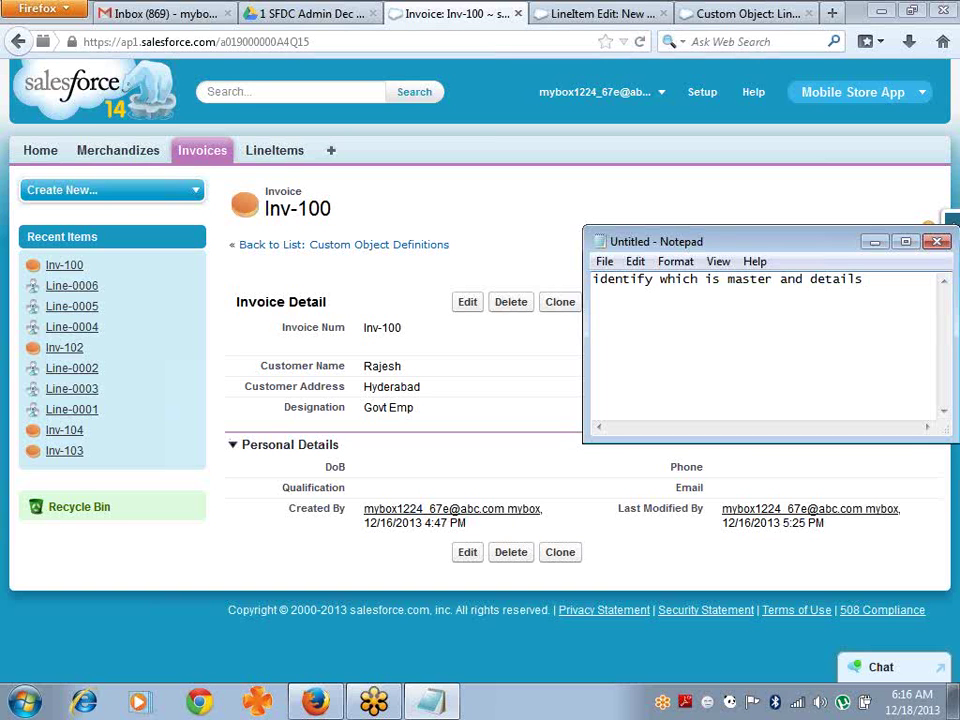
{"action": "key", "text": "Home"}
{"action": "type", "text": "1"}
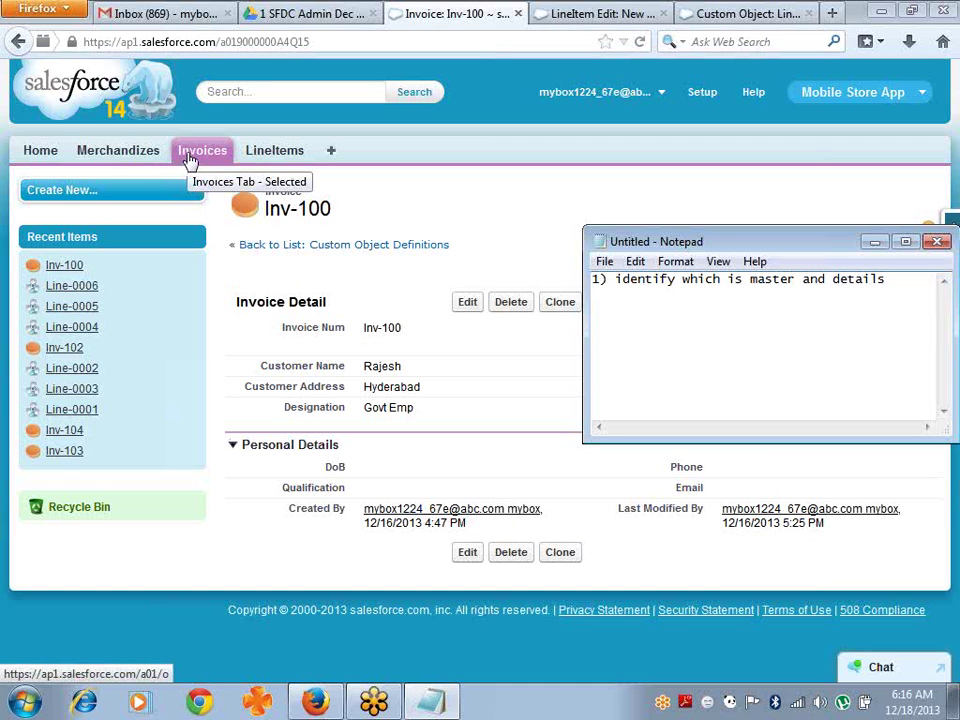
Step: Add the lines "Master is Invoice" and "detail is lineitems" beneath the first note
{"action": "key", "text": "Return"}
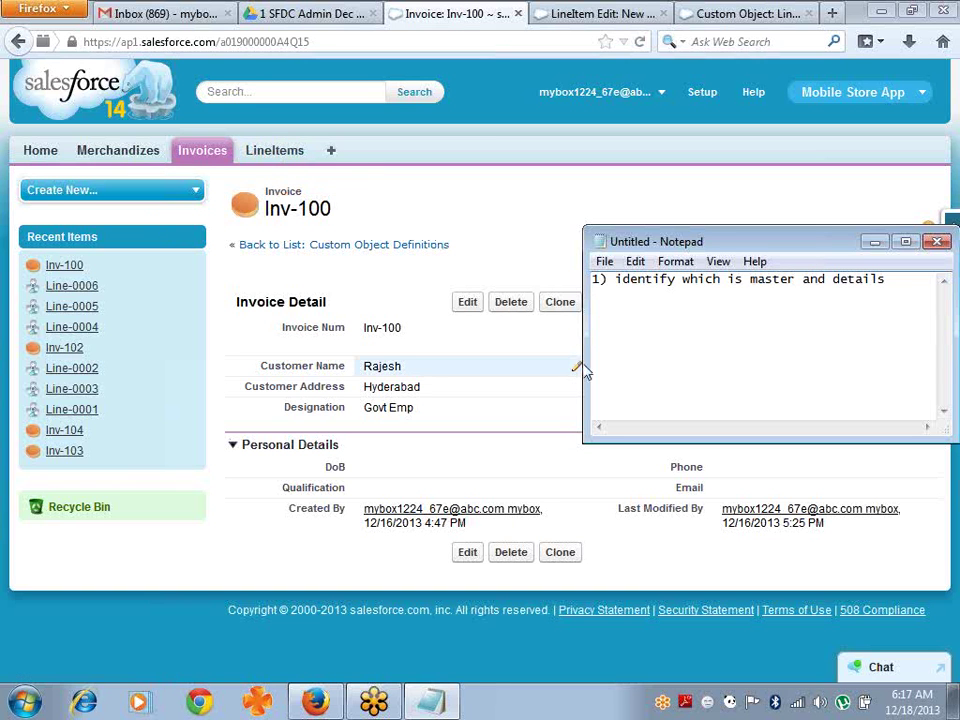
{"action": "left_click", "coordinate": [617, 329]}
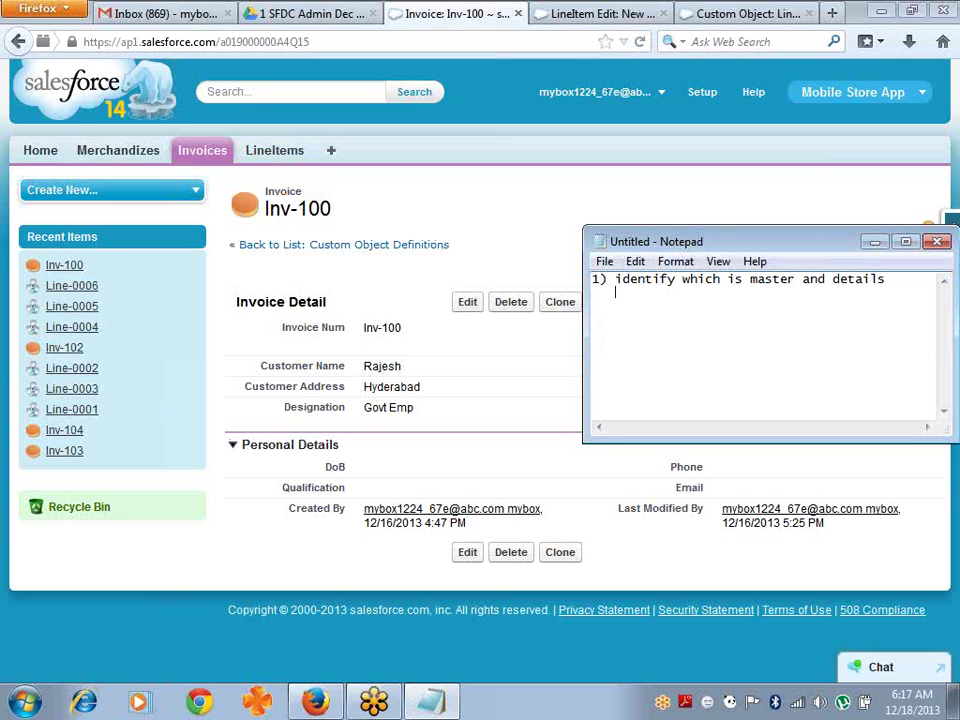
{"action": "type", "text": "Master is "}
{"action": "type", "text": "Invice"}
{"action": "key", "text": "BackSpace"}
{"action": "key", "text": "BackSpace"}
{"action": "key", "text": "BackSpace"}
{"action": "type", "text": "p"}
{"action": "key", "text": "BackSpace"}
{"action": "type", "text": "oice"}
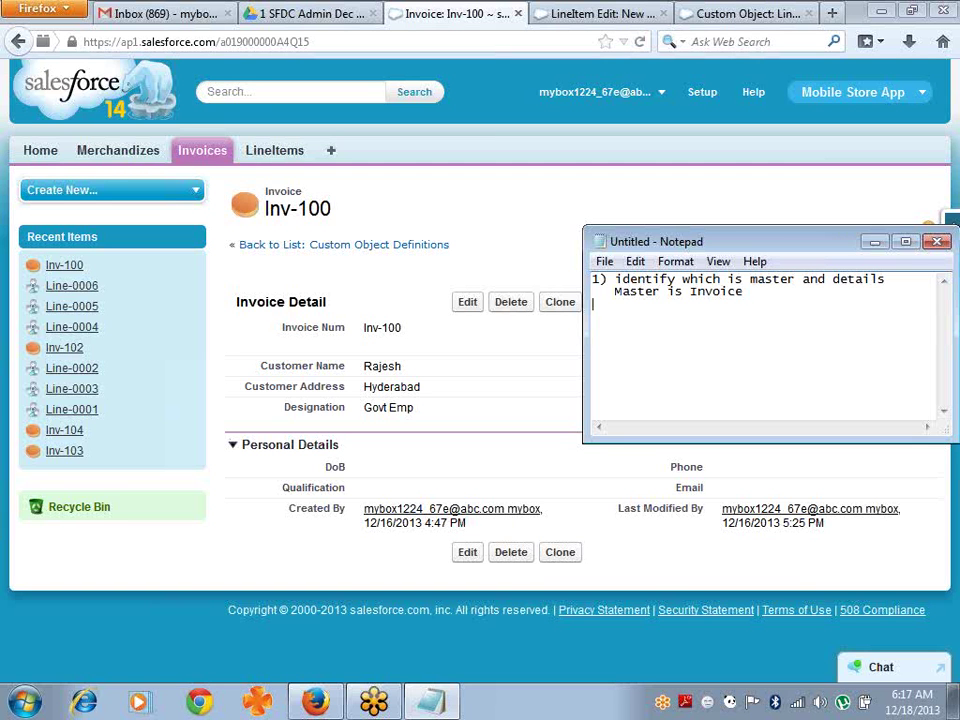
{"action": "key", "text": "Return"}
{"action": "key", "text": "Tab"}
{"action": "type", "text": "detail is lineitems"}
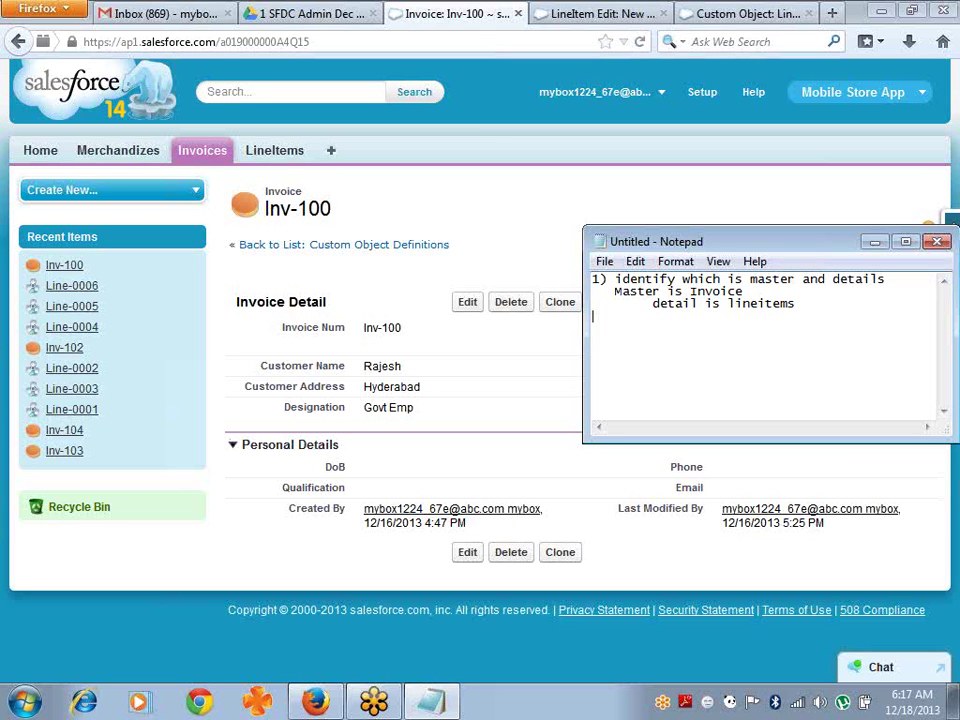
Step: Start a second note numbered 2), and inspect the fields of a new LineItem form before returning to the LineItems list
{"action": "key", "text": "Return"}
{"action": "type", "text": "2)"}
{"action": "left_click", "coordinate": [272, 155]}
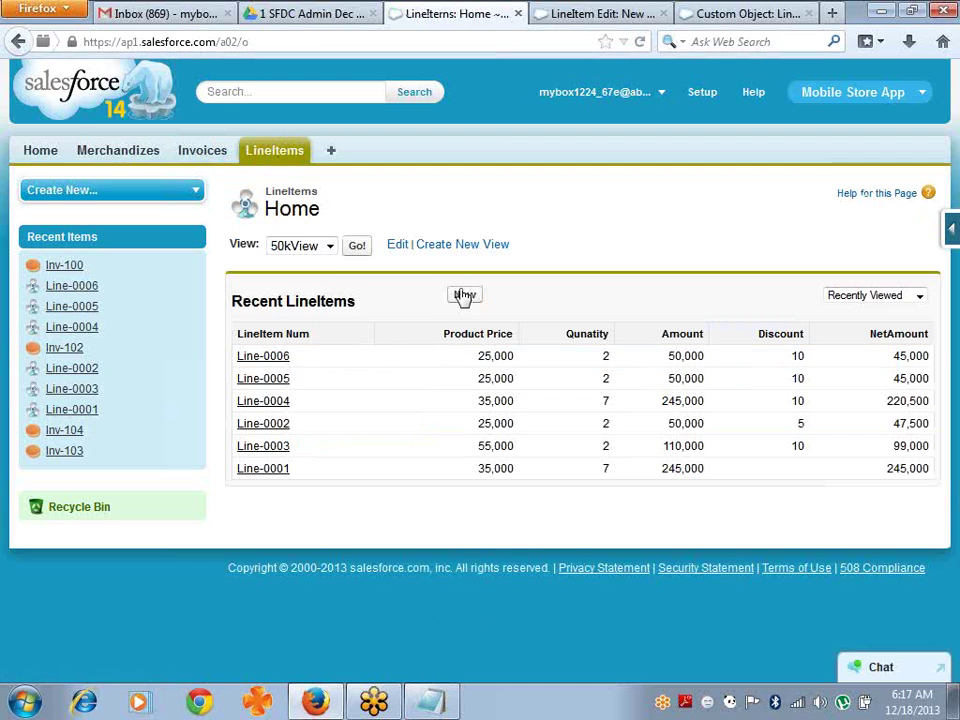
{"action": "left_click", "coordinate": [464, 295]}
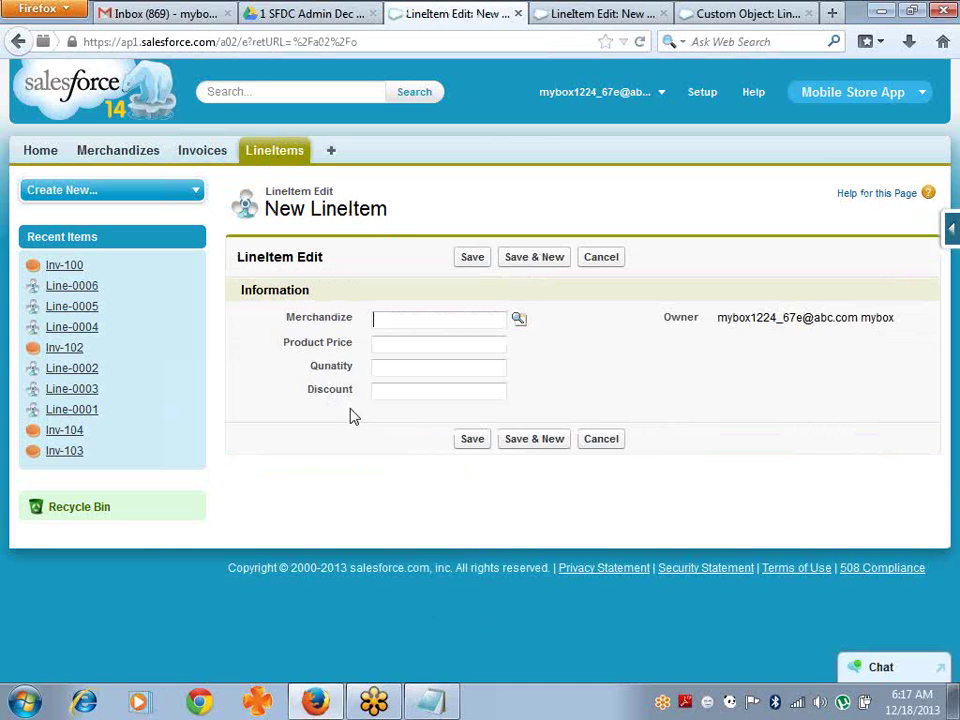
{"action": "left_click", "coordinate": [257, 155]}
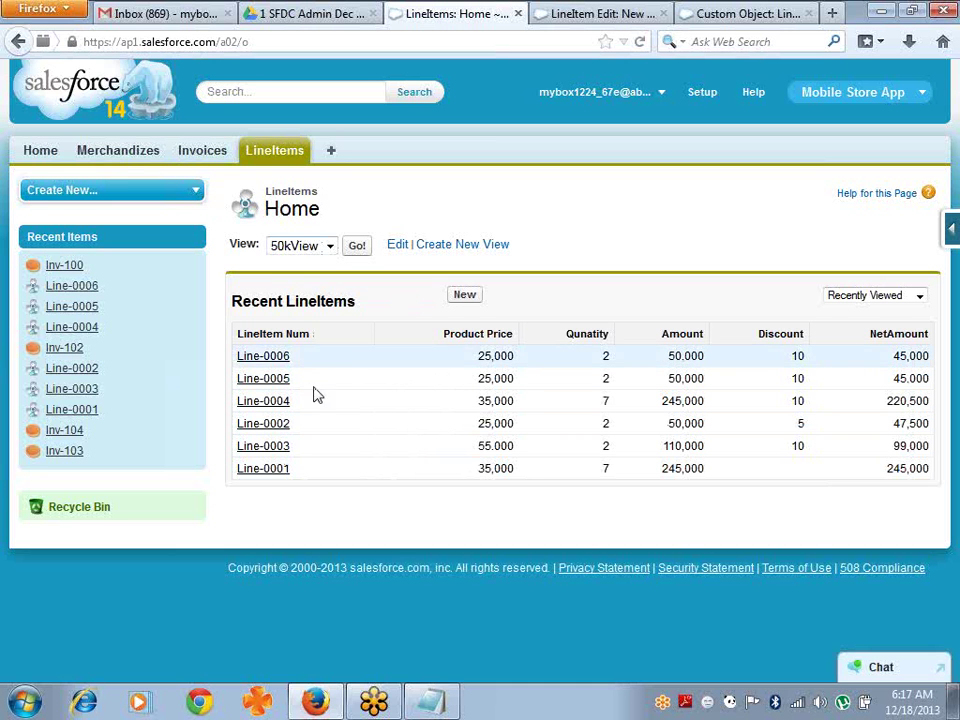
Step: Complete the second note in Notepad with "create MD field in Lineitem (detail object),"
{"action": "left_click", "coordinate": [437, 700]}
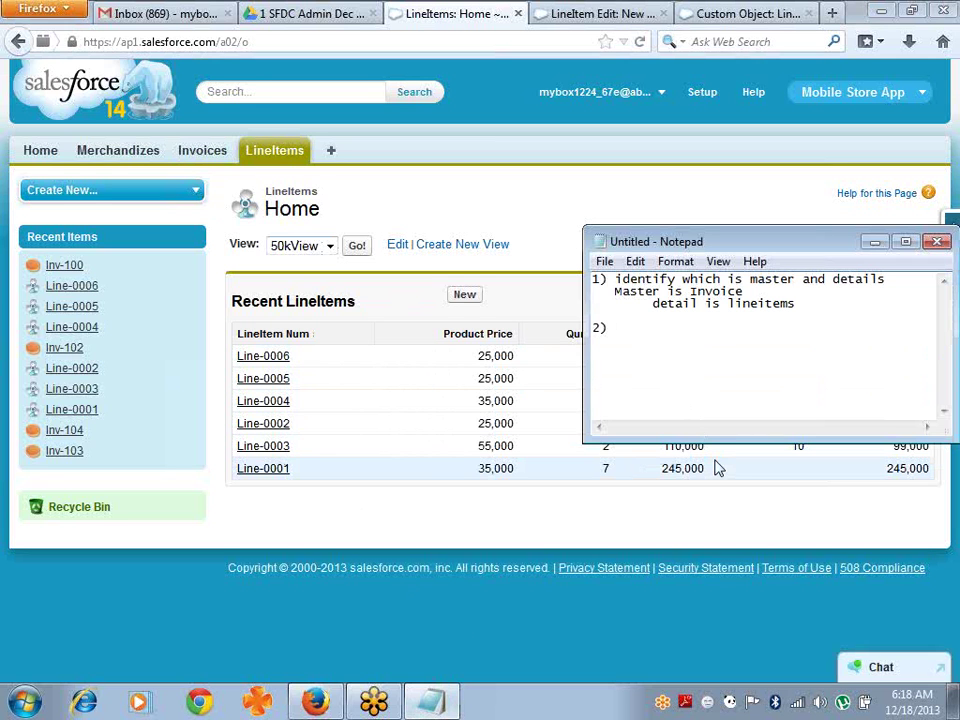
{"action": "type", "text": "create MD field"}
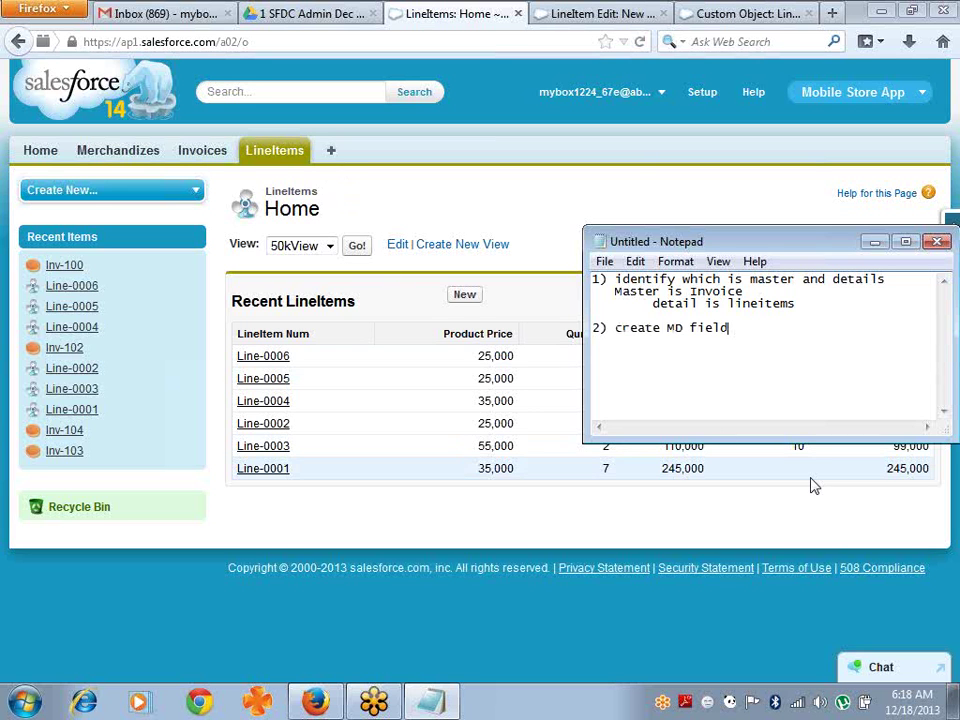
{"action": "type", "text": " in Lineitem (detail"}
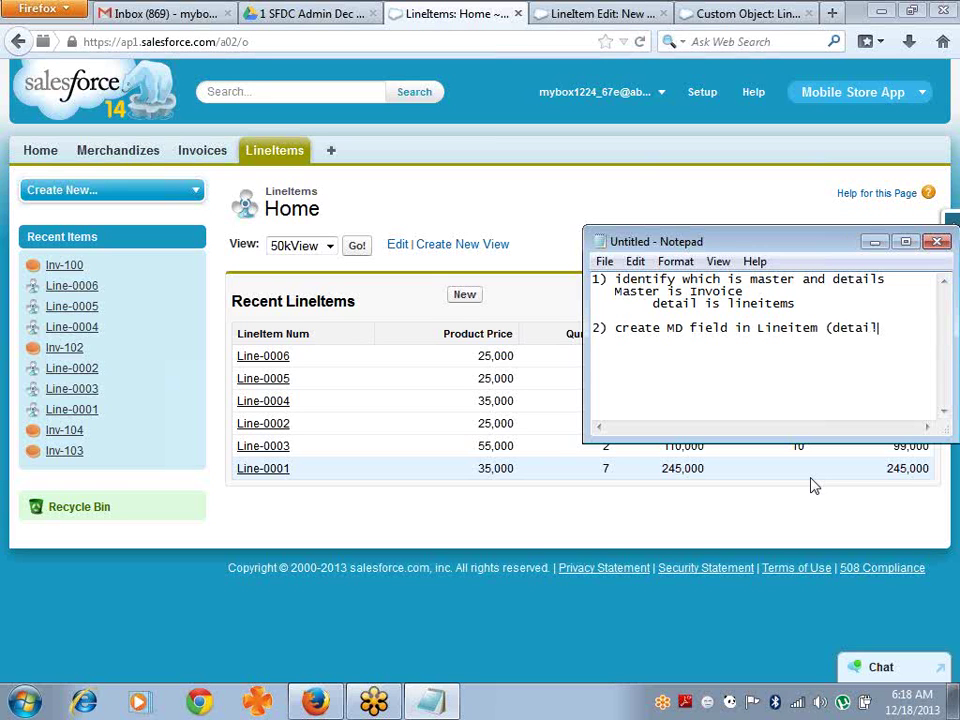
{"action": "type", "text": " object),"}
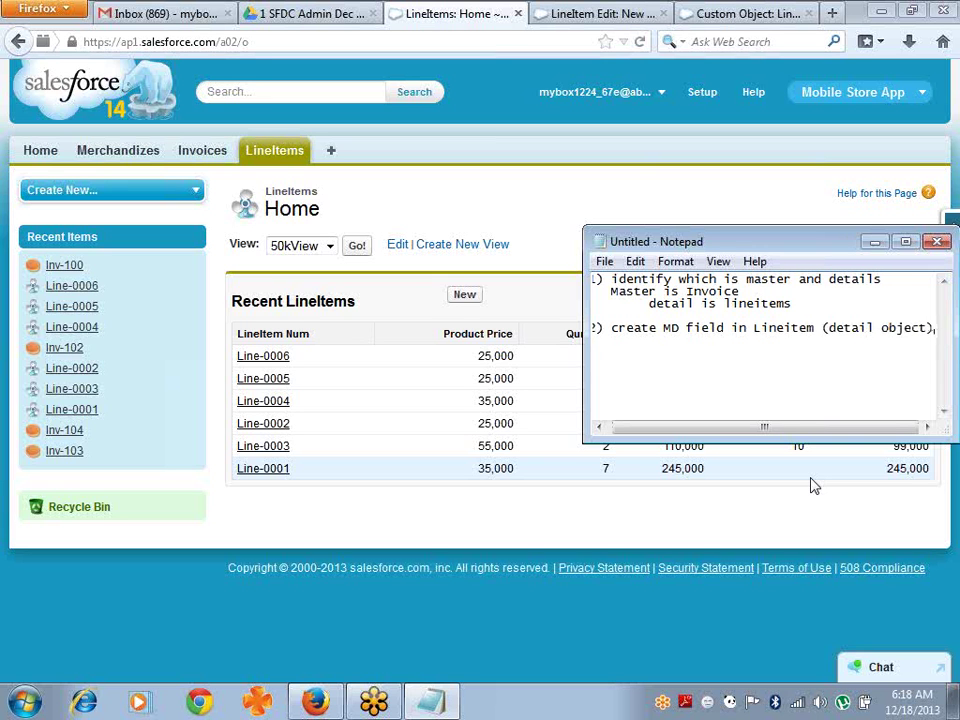
{"action": "key", "text": "Return"}
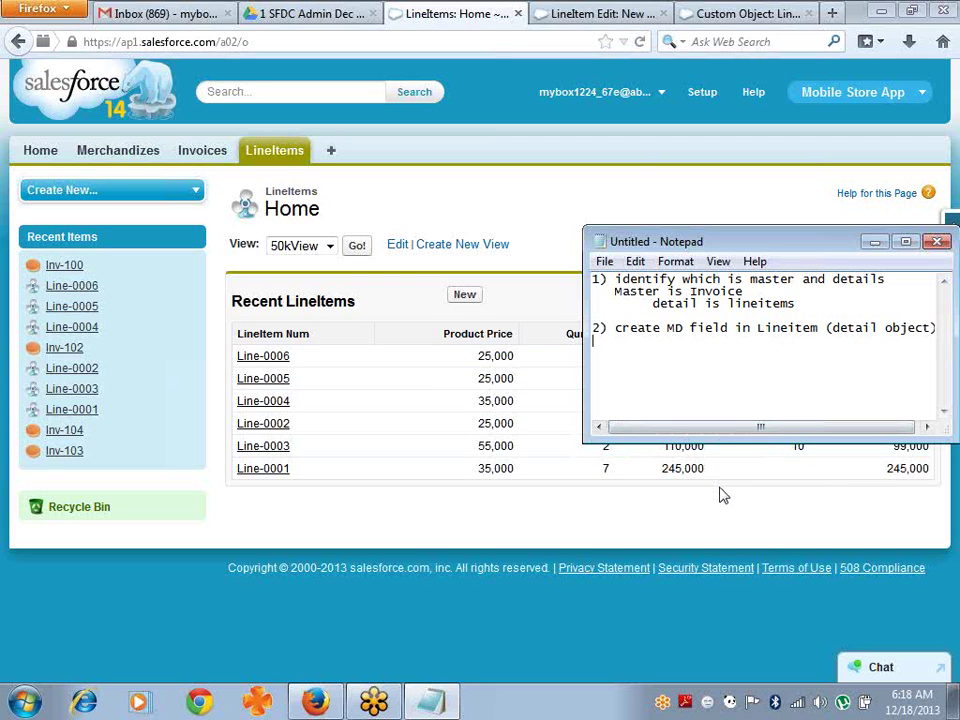
Step: Start a third note numbered 3), and compare the details of invoice Inv-100 with the recent LineItems in Salesforce
{"action": "key", "text": "Return"}
{"action": "type", "text": "3)"}
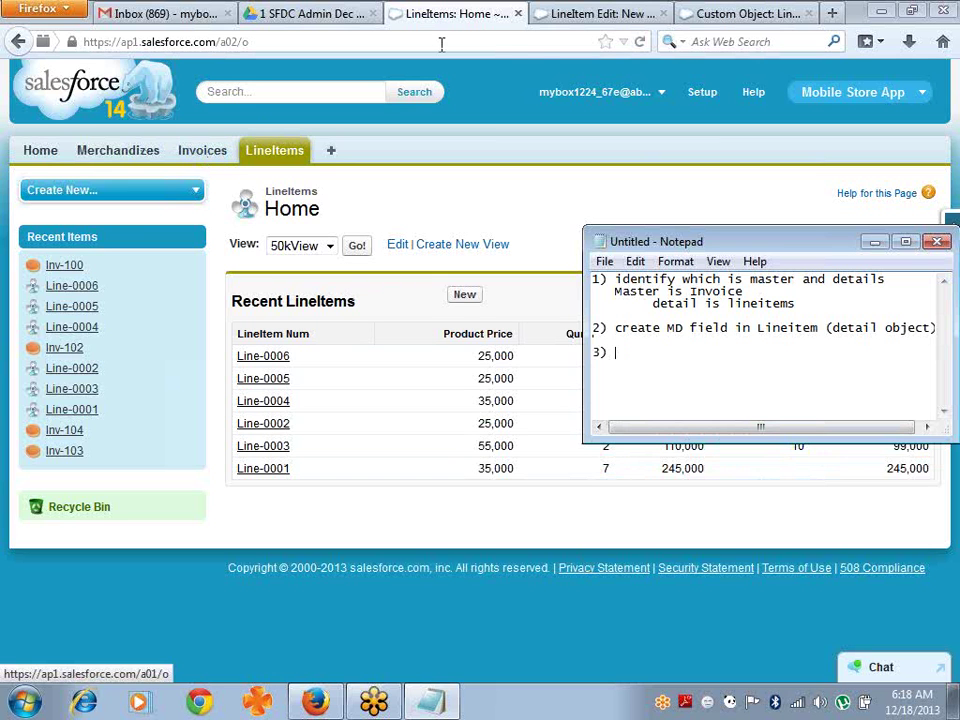
{"action": "left_click", "coordinate": [551, 15]}
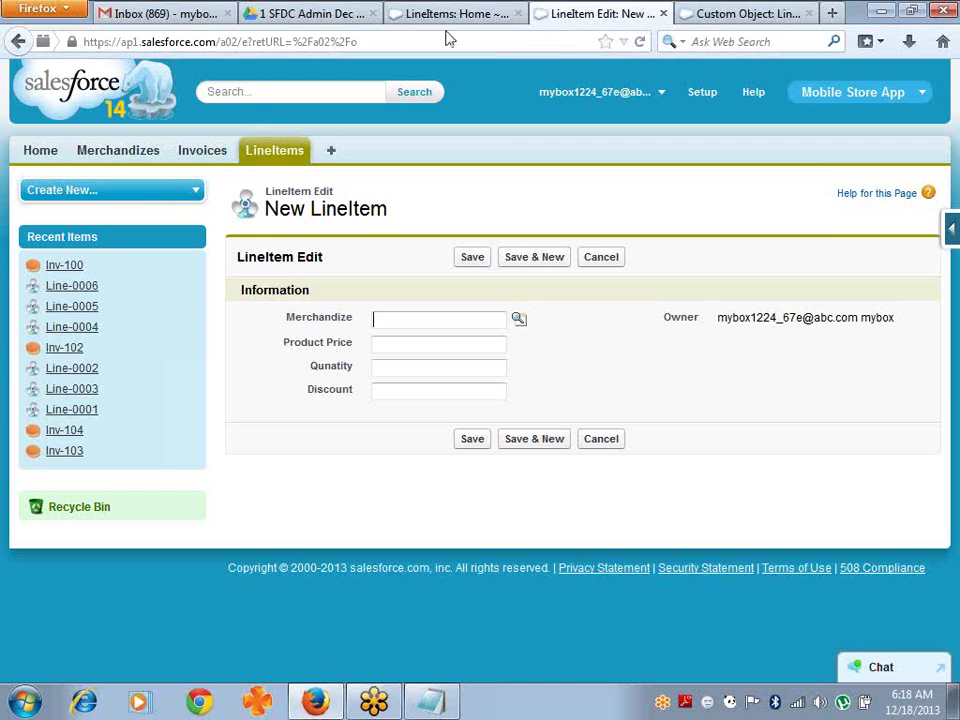
{"action": "left_click", "coordinate": [211, 155]}
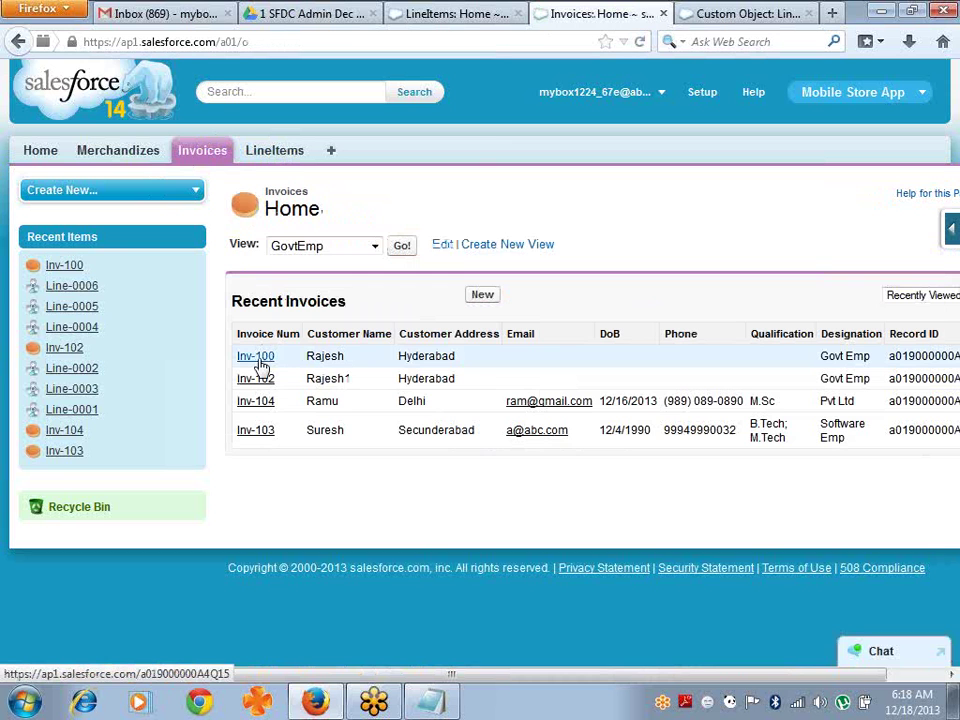
{"action": "left_click", "coordinate": [256, 358]}
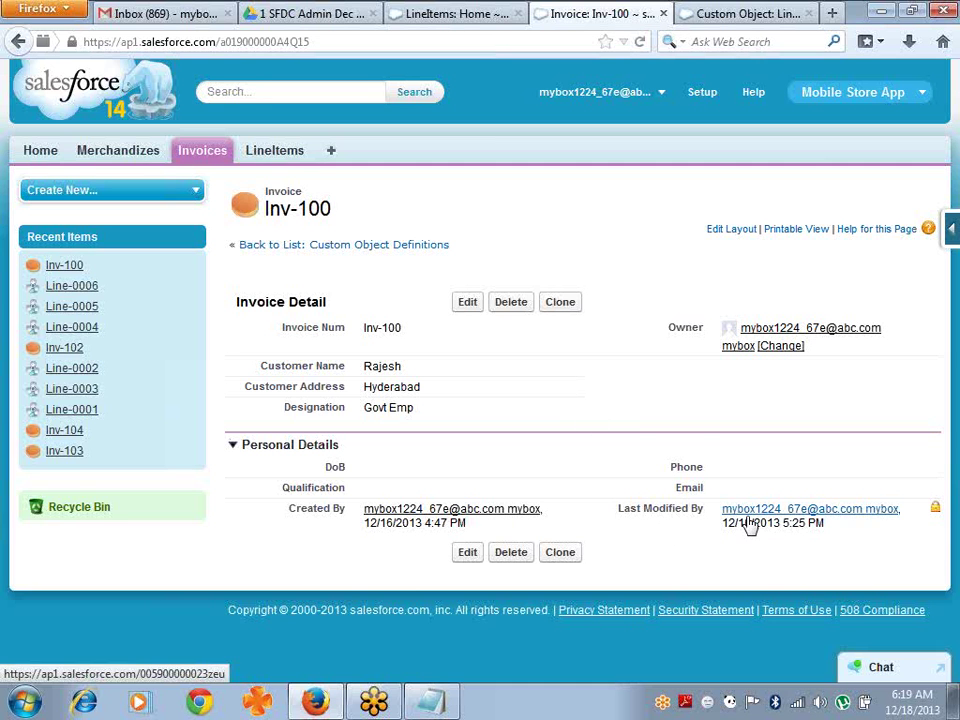
{"action": "left_click", "coordinate": [453, 12]}
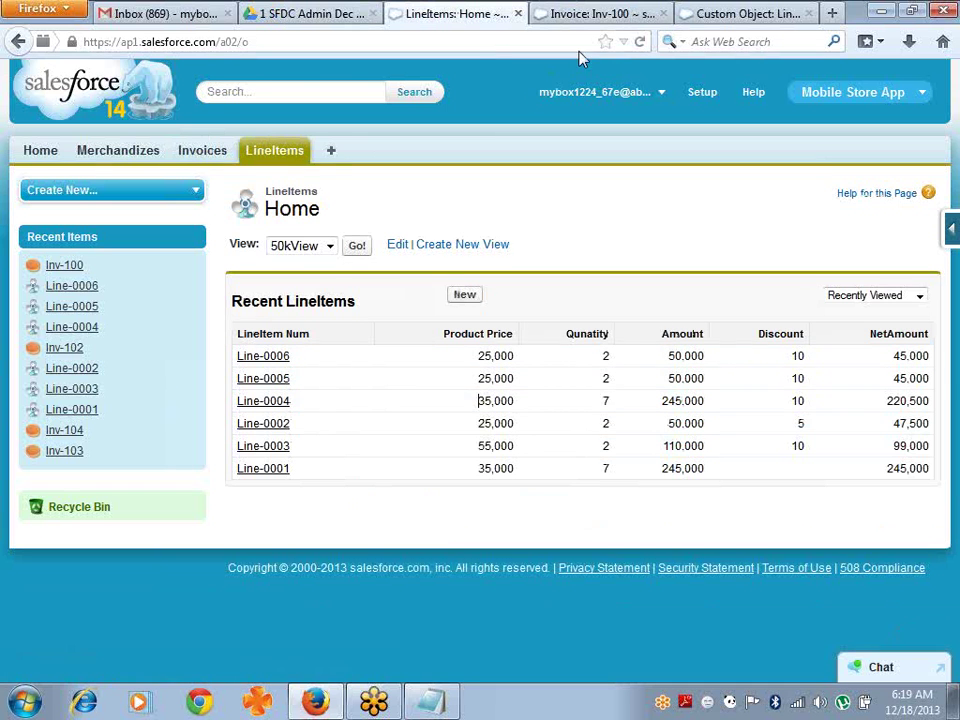
{"action": "left_click", "coordinate": [617, 11]}
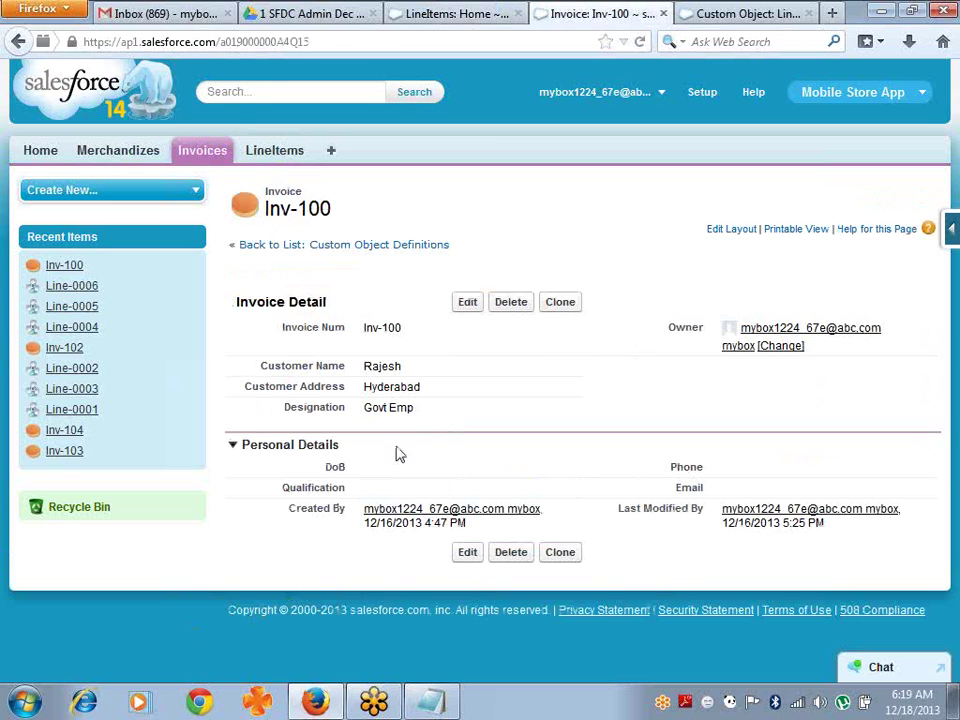
Step: Complete the third note in Notepad with "Can create Rollup Summary fields", and return to the LineItems list in Salesforce
{"action": "left_click", "coordinate": [430, 700]}
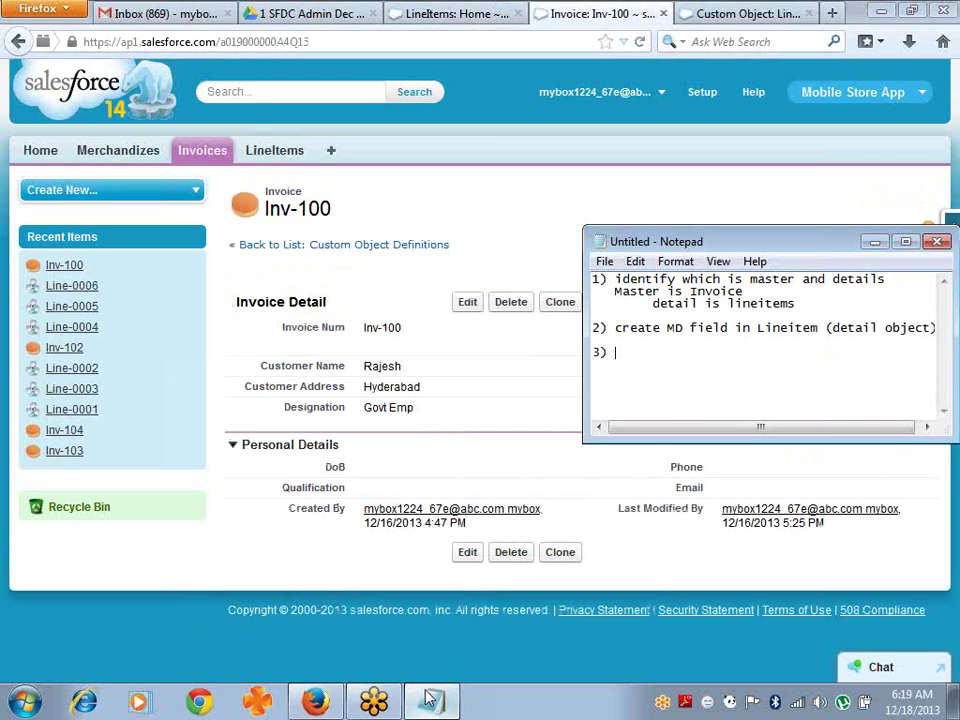
{"action": "type", "text": "Can create R"}
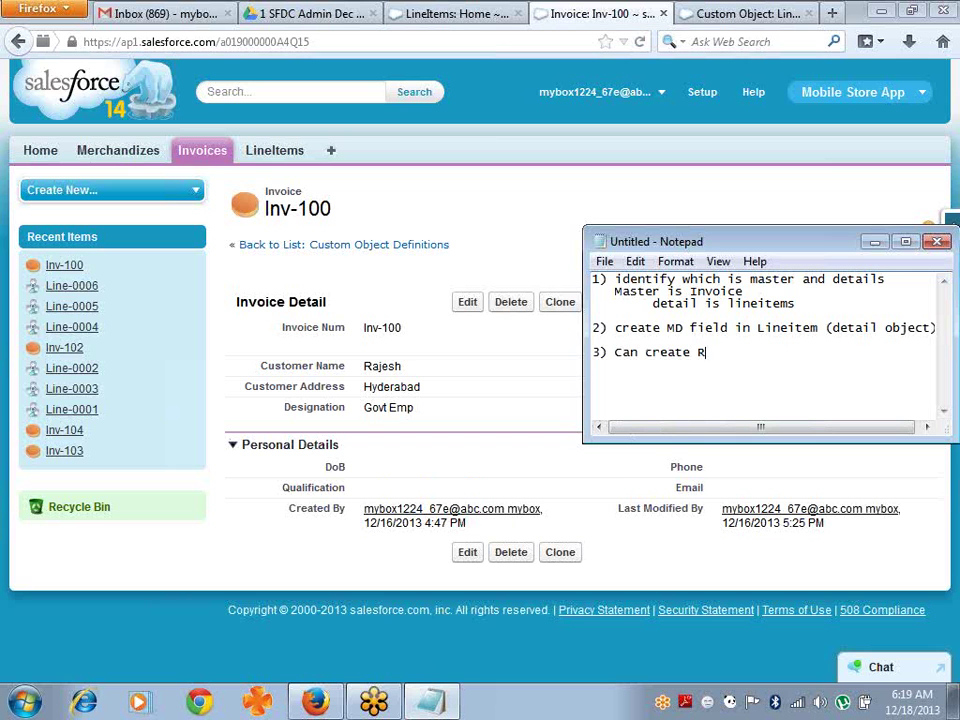
{"action": "type", "text": "ollup Summary fields"}
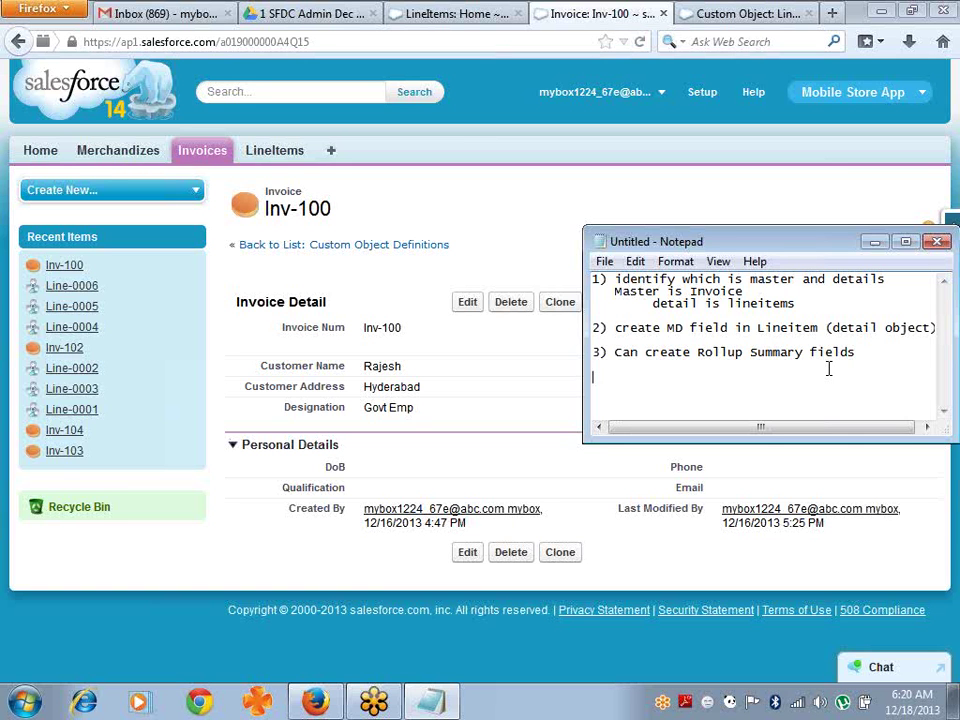
{"action": "left_click", "coordinate": [288, 151]}
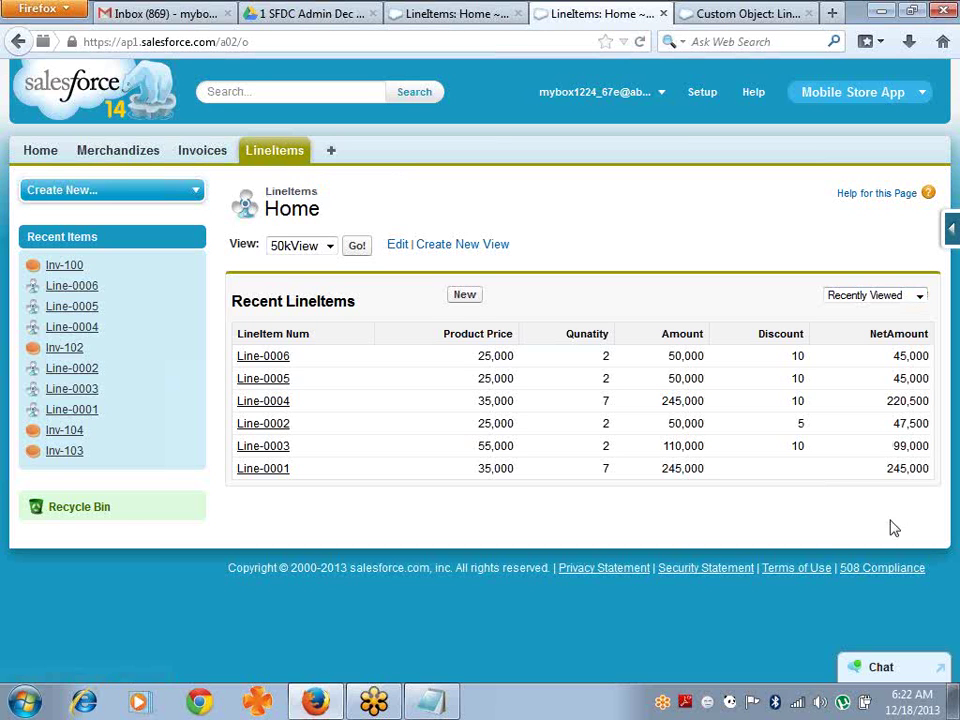
Step: Review the relationship notes in Notepad, and open the custom field definitions of the LineItem object in Salesforce
{"action": "left_click", "coordinate": [430, 703]}
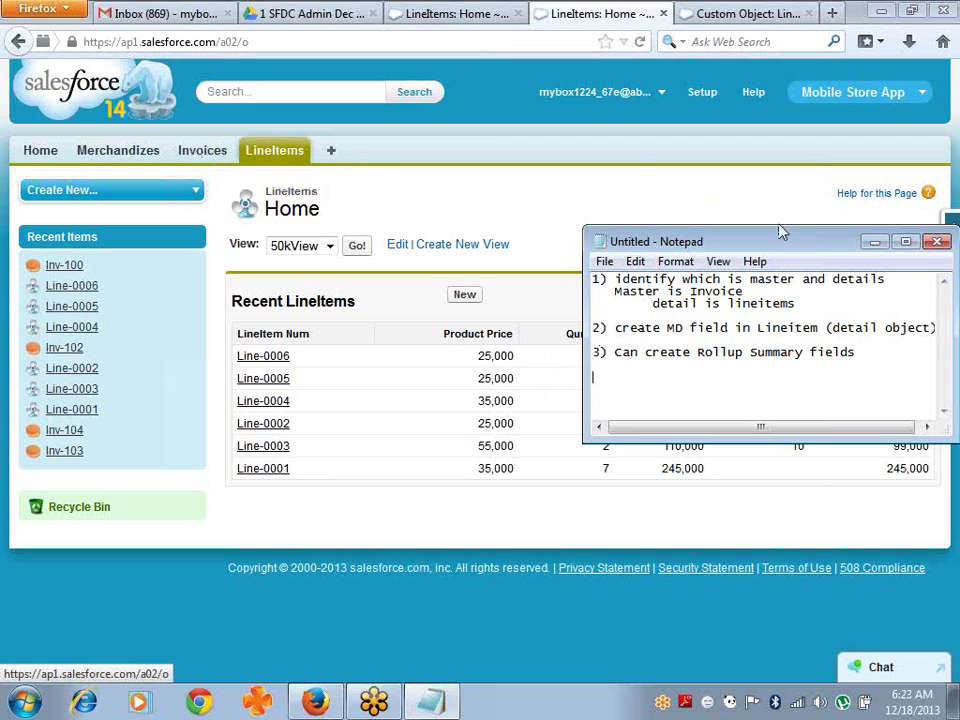
{"action": "left_click", "coordinate": [872, 248]}
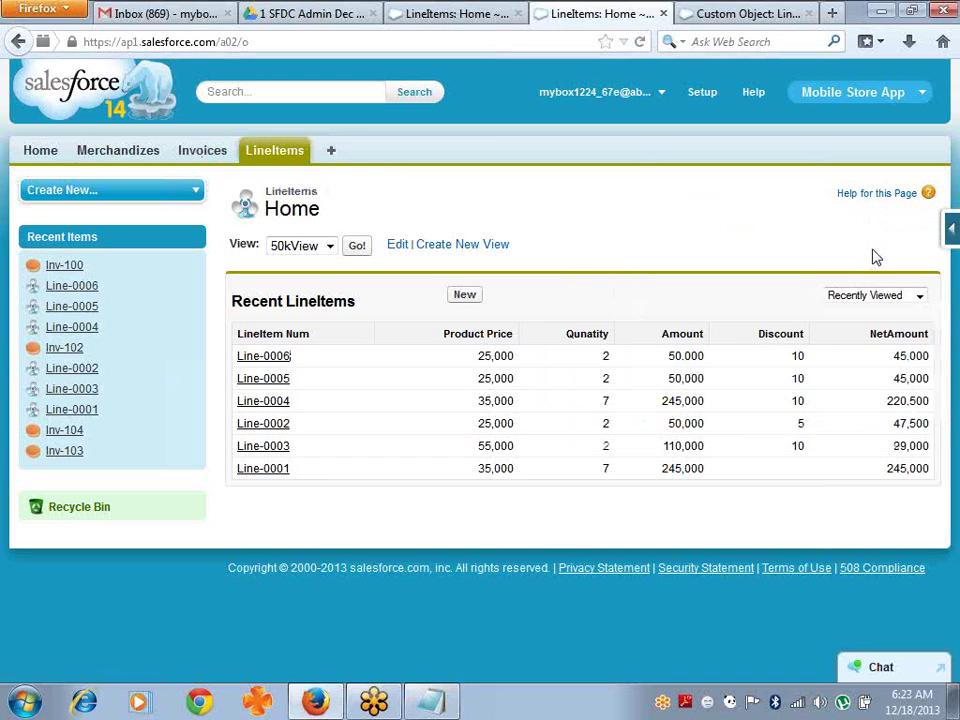
{"action": "left_click", "coordinate": [952, 230]}
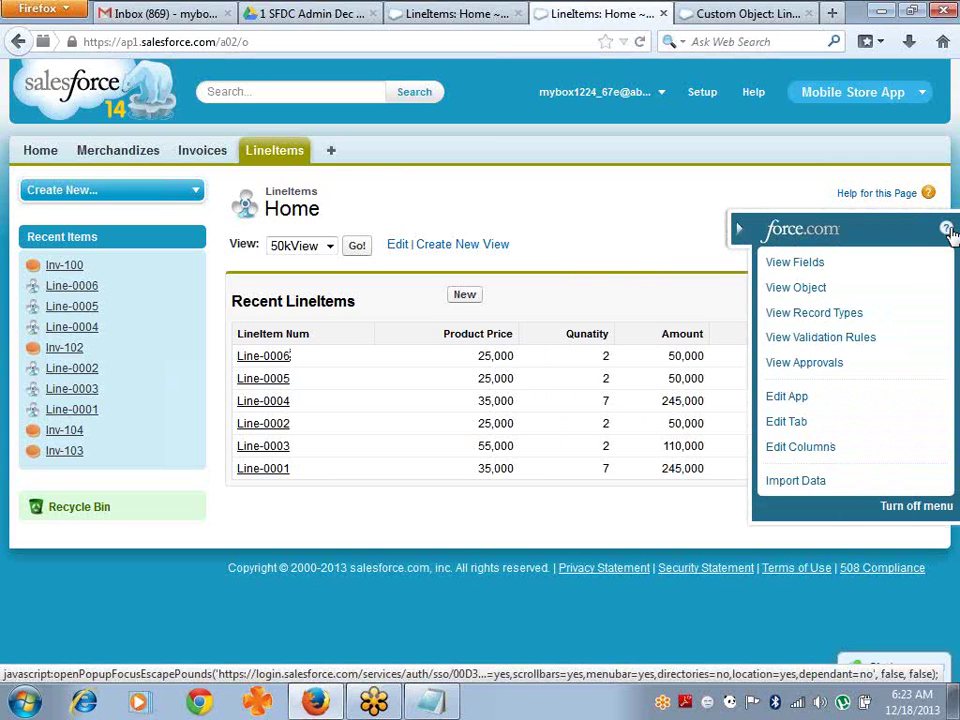
{"action": "left_click", "coordinate": [812, 266]}
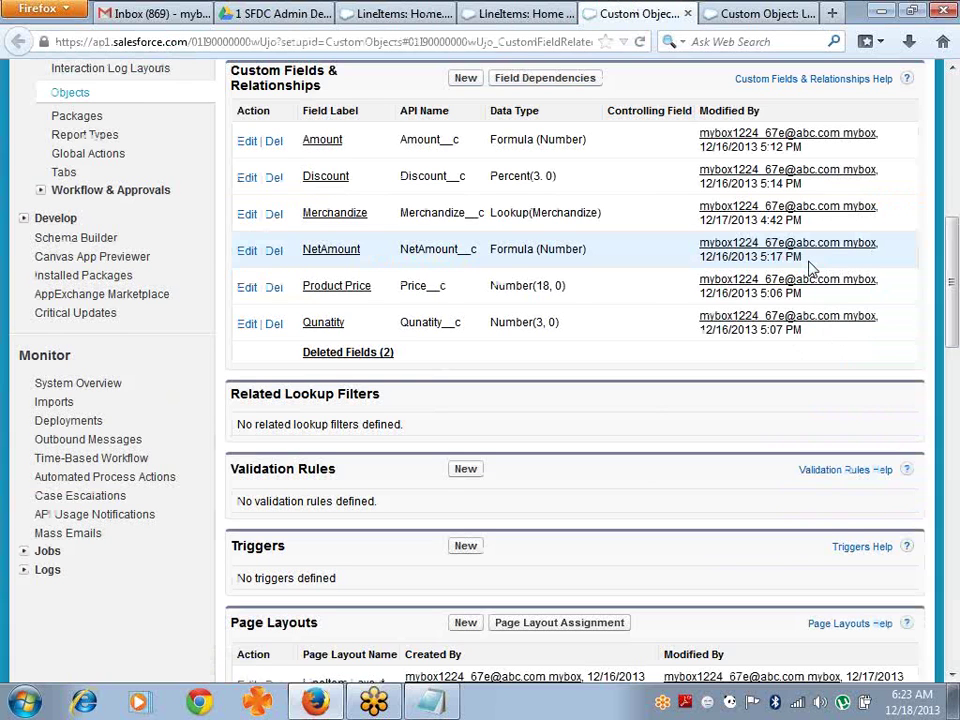
Step: Close the Google Drive, LineItems home and duplicate custom object browser tabs, keeping one LineItem custom object page open
{"action": "left_click", "coordinate": [283, 14]}
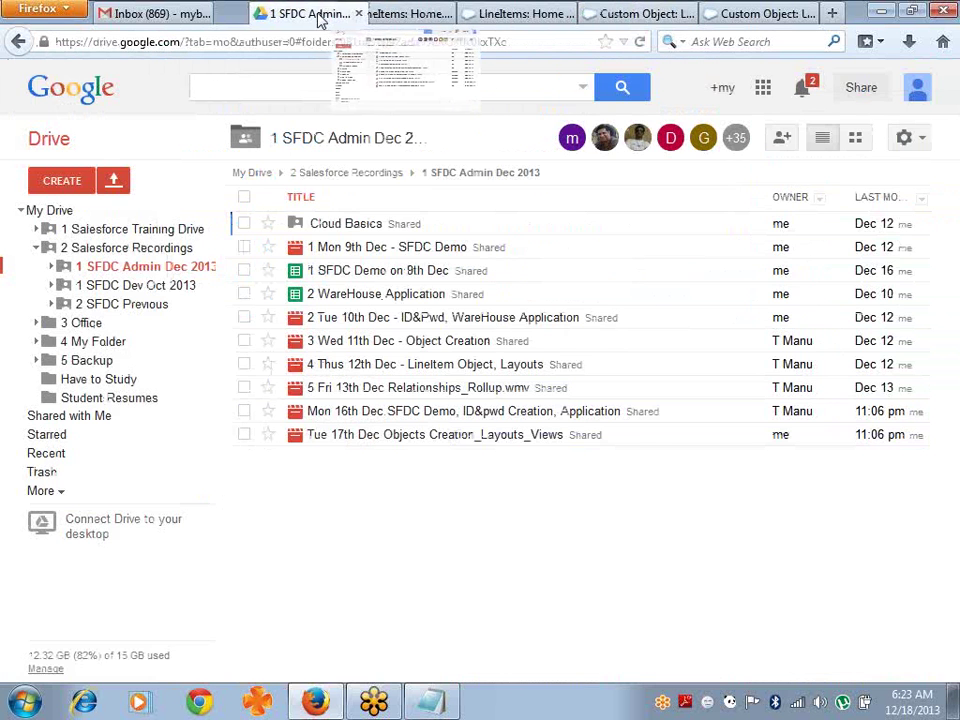
{"action": "left_click", "coordinate": [322, 14]}
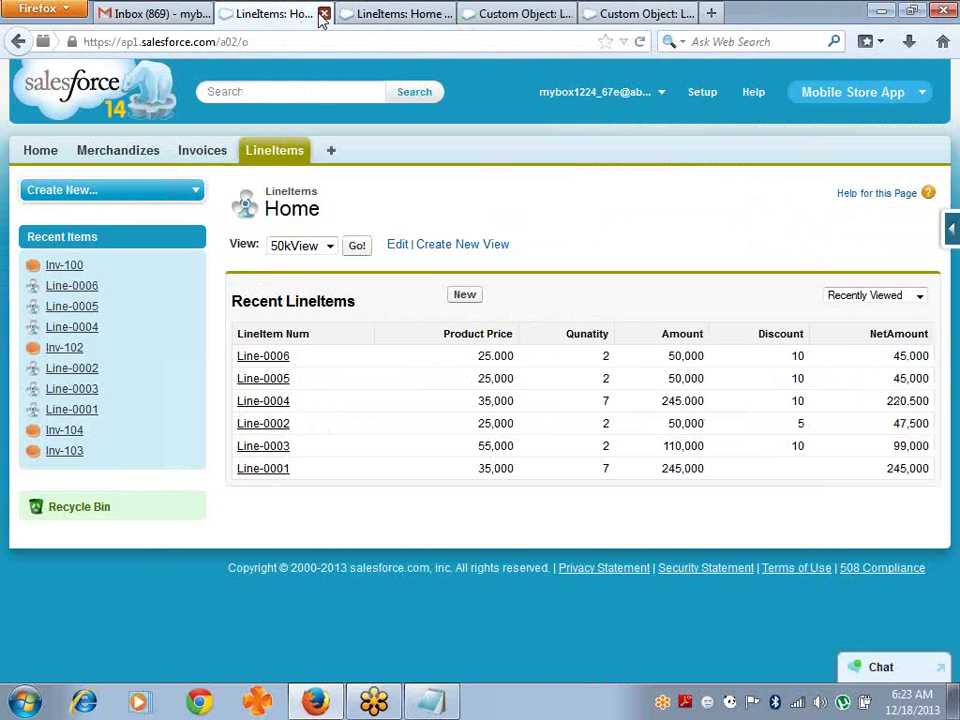
{"action": "left_click", "coordinate": [322, 14]}
{"action": "left_click", "coordinate": [322, 14]}
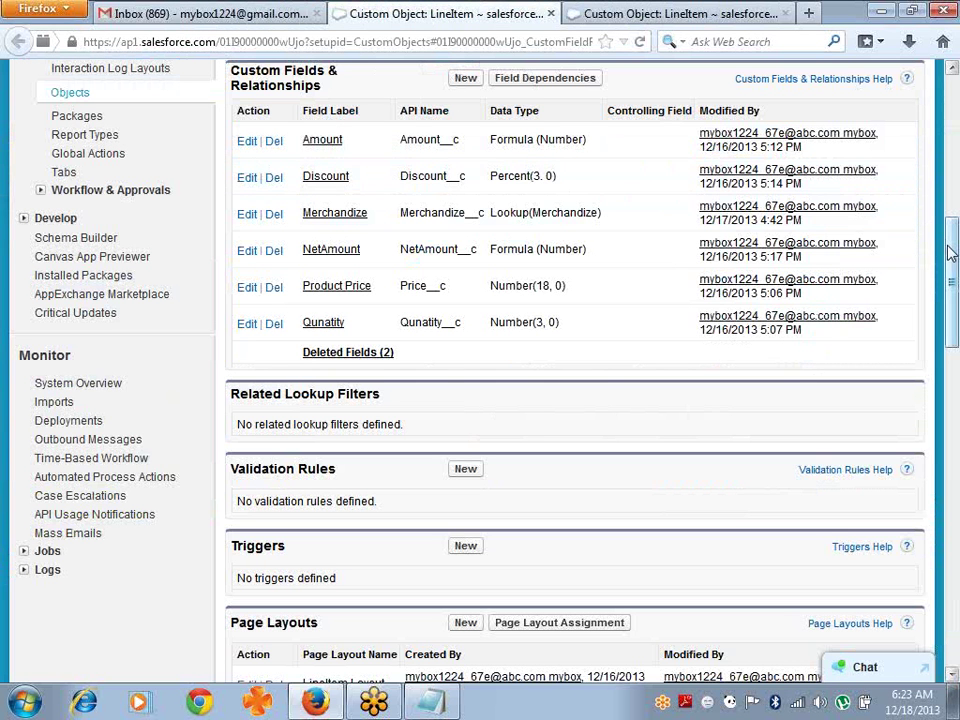
{"action": "left_click", "coordinate": [786, 15]}
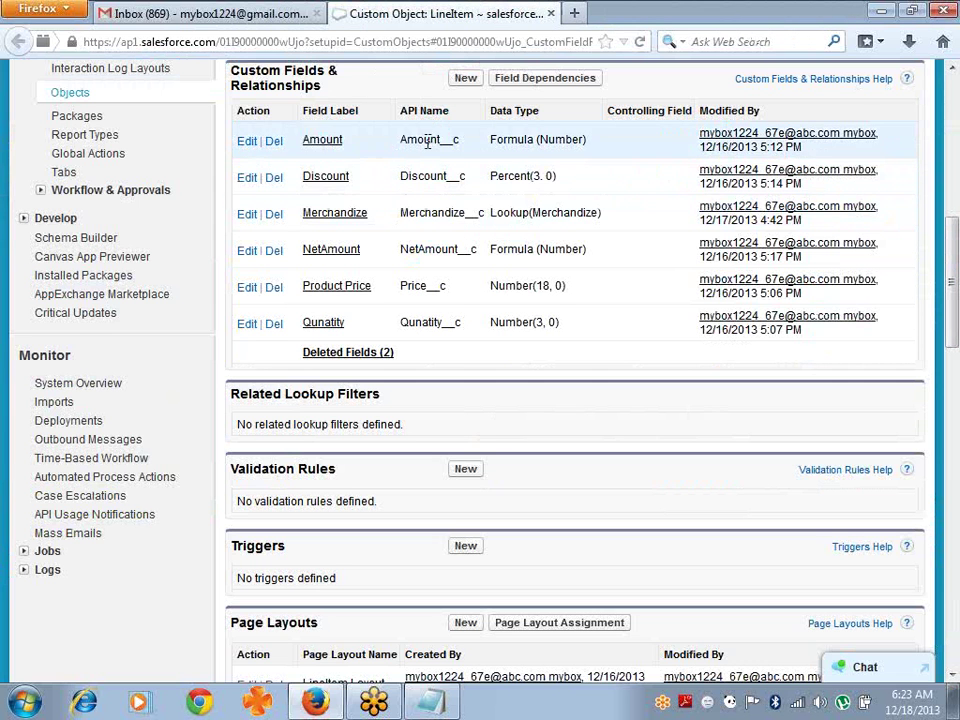
Step: Start a master-detail relationship field on LineItem, examine the selectable related objects, and return to the field type choice
{"action": "left_click", "coordinate": [466, 80]}
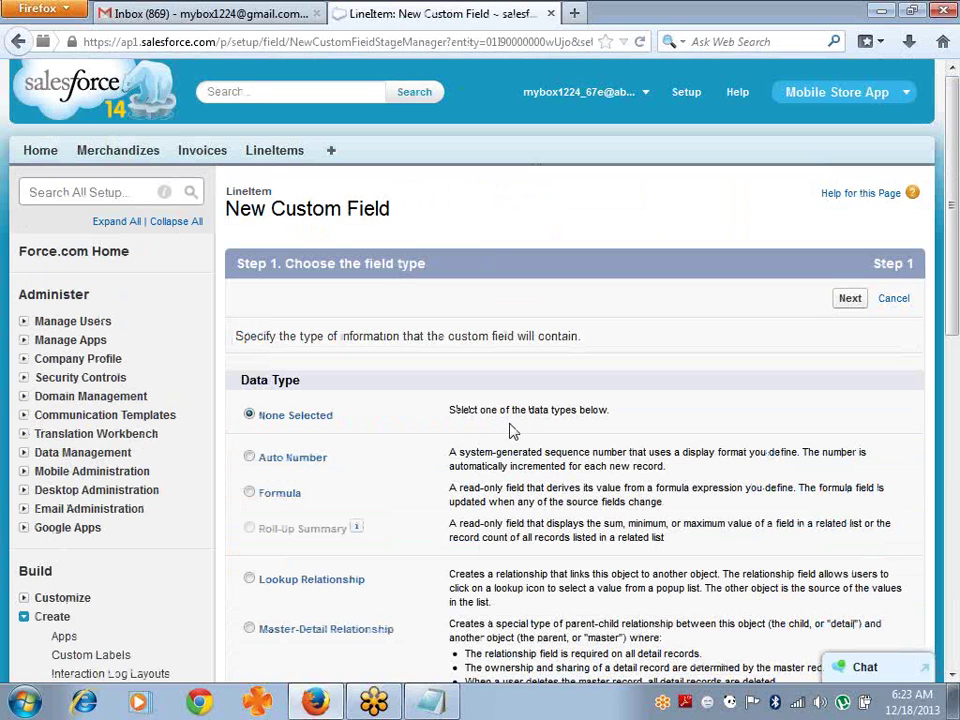
{"action": "left_click_drag", "start_coordinate": [950, 130], "coordinate": [955, 204]}
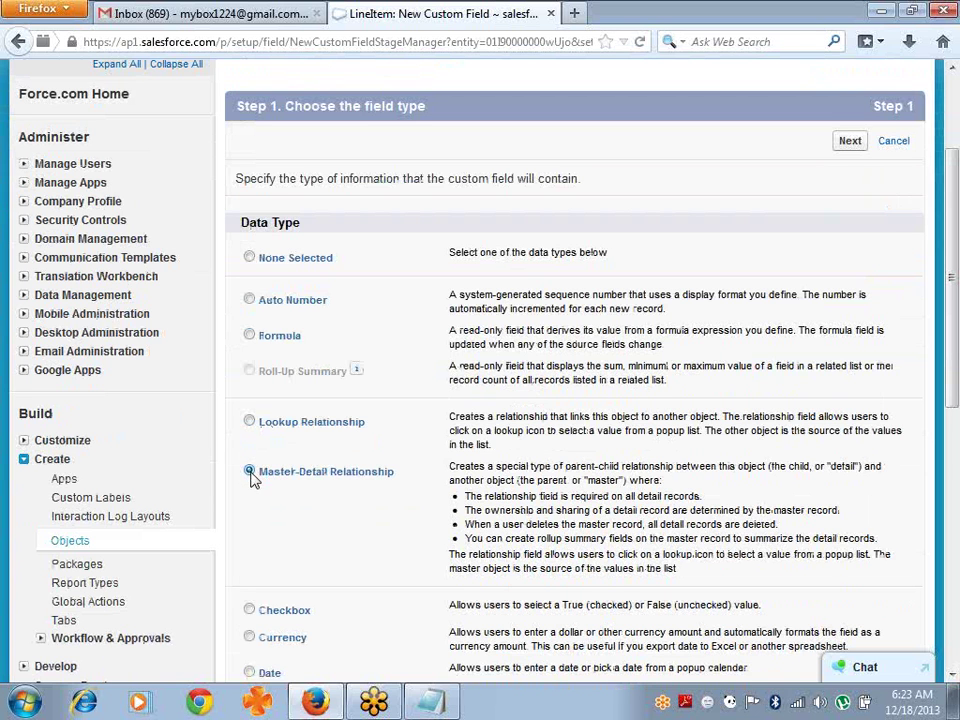
{"action": "left_click", "coordinate": [250, 472]}
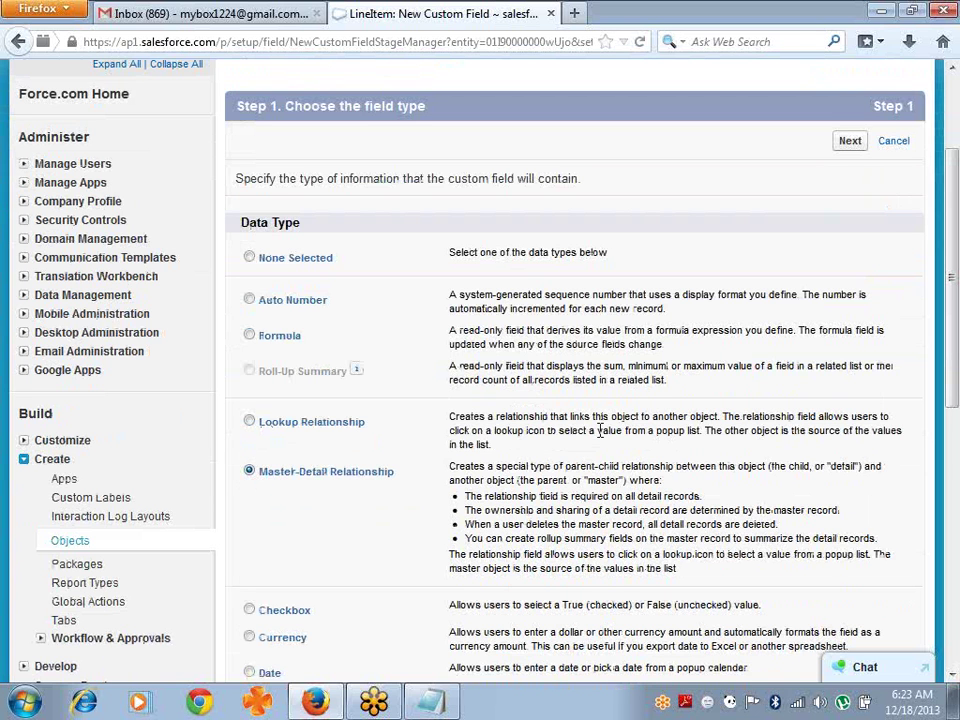
{"action": "left_click", "coordinate": [849, 144]}
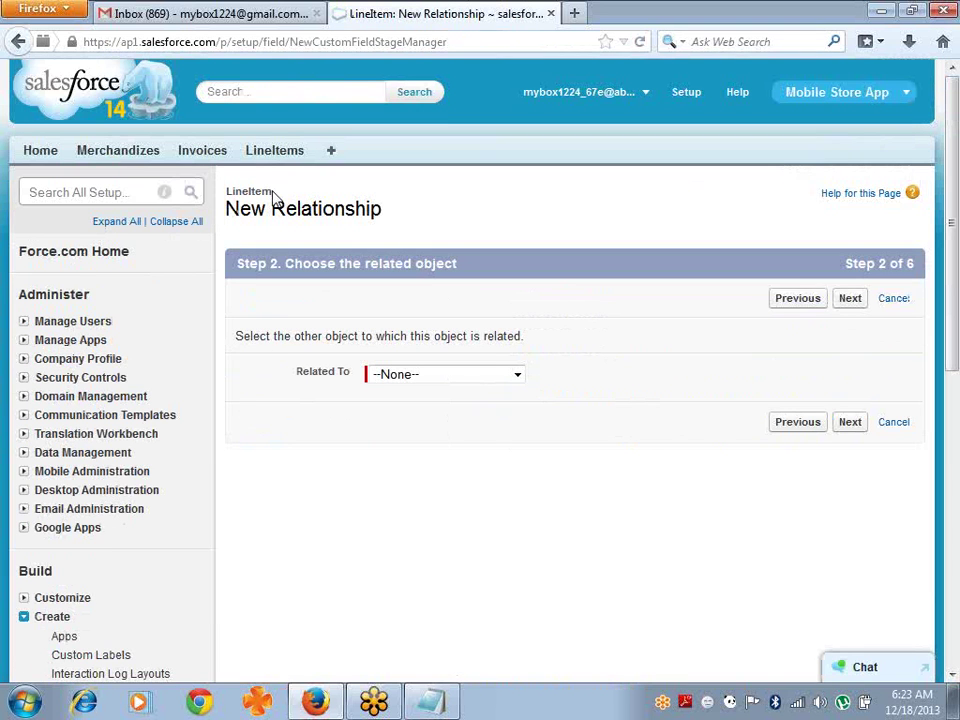
{"action": "left_click", "coordinate": [519, 384]}
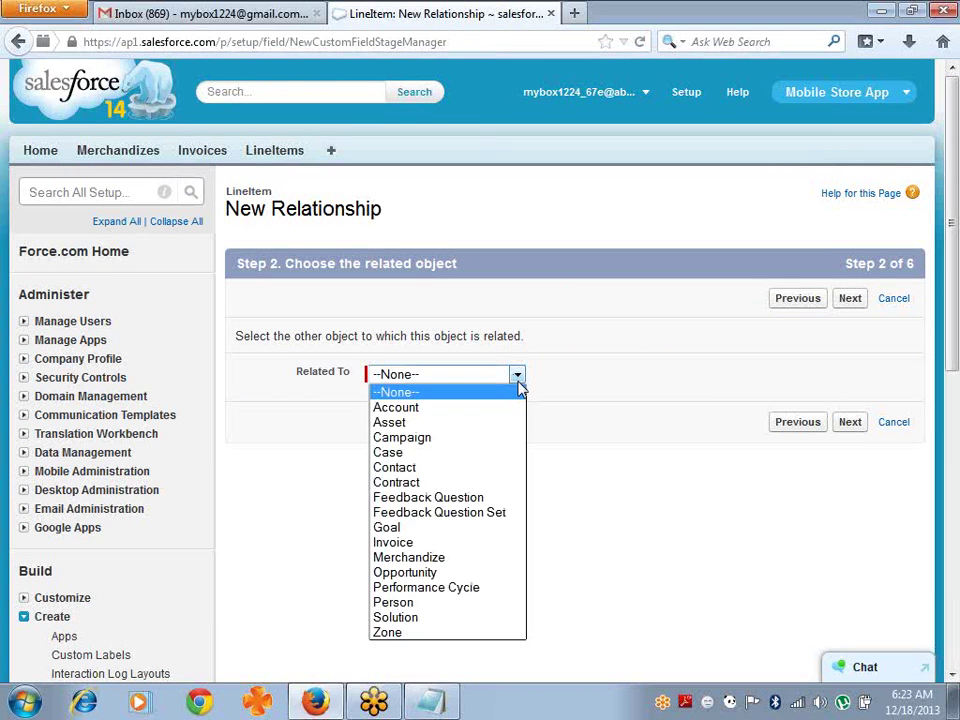
{"action": "left_click", "coordinate": [17, 54]}
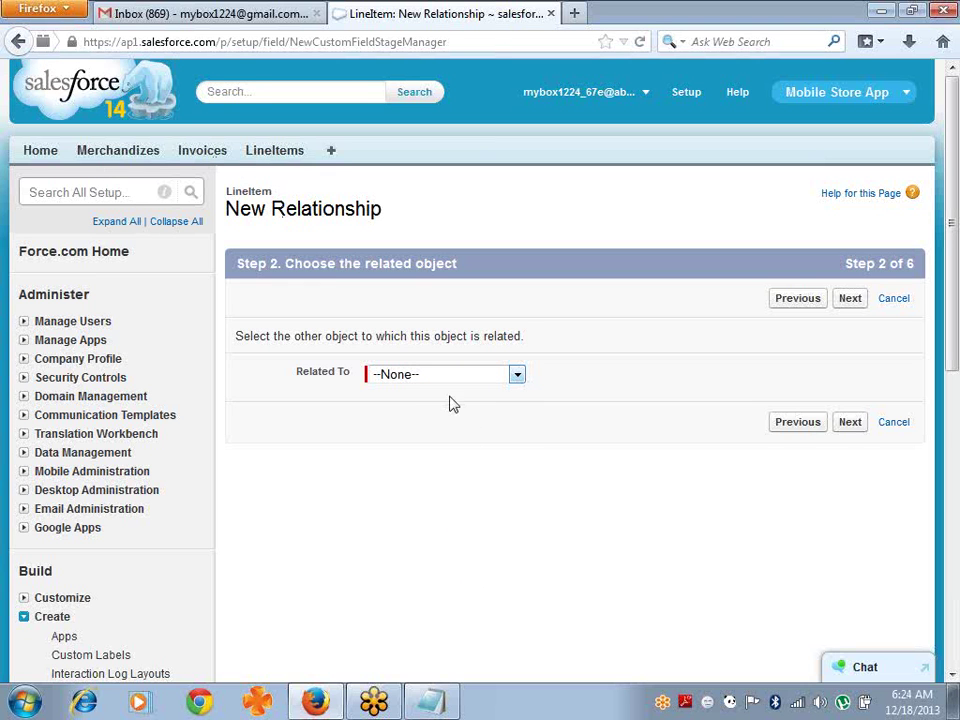
{"action": "left_click", "coordinate": [18, 42]}
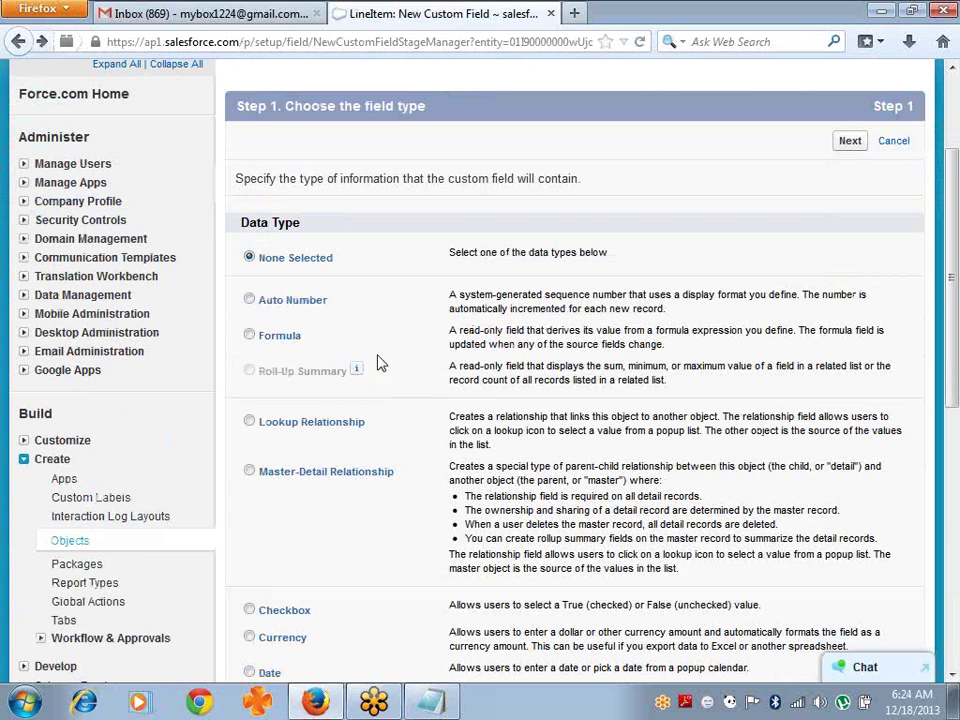
Step: Choose the Master-Detail Relationship type for the new LineItem field and relate it to the Invoice object
{"action": "left_click", "coordinate": [250, 471]}
{"action": "left_click", "coordinate": [847, 143]}
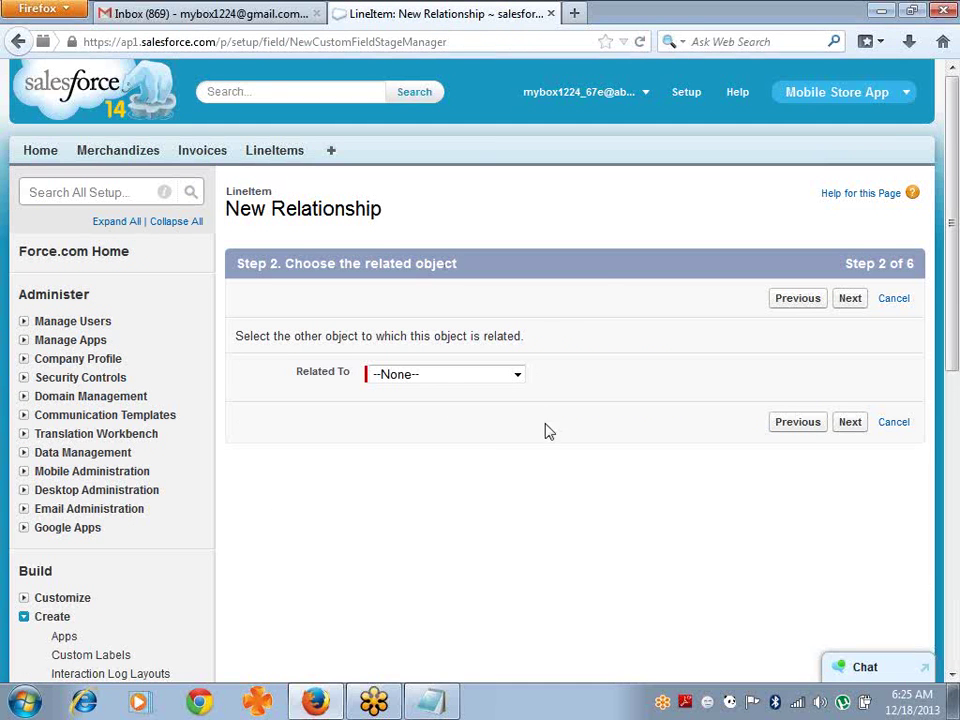
{"action": "left_click", "coordinate": [520, 383]}
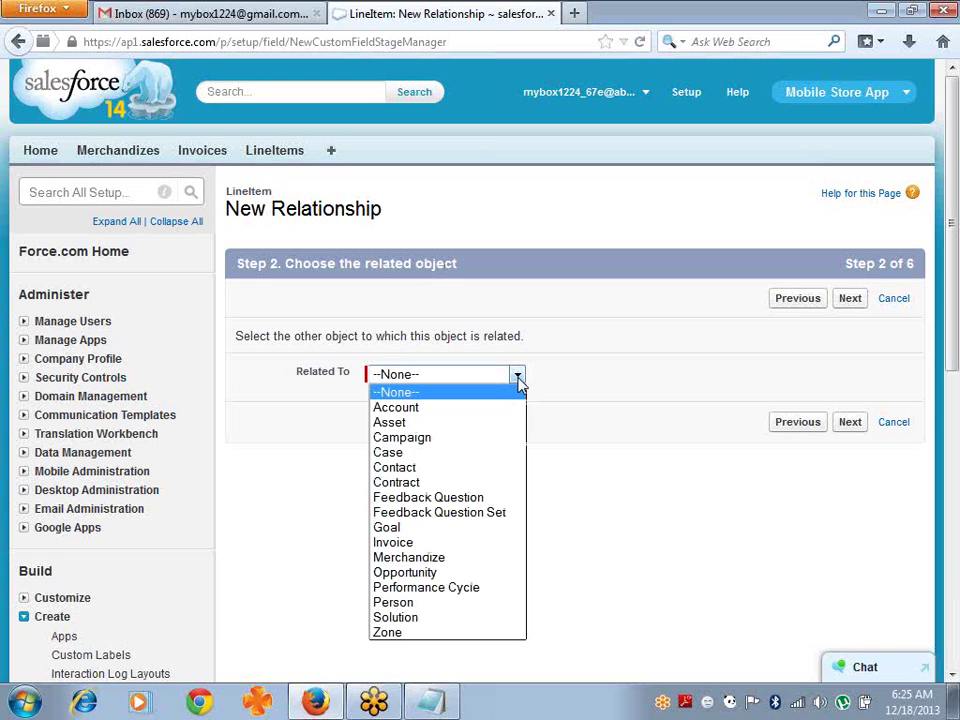
{"action": "left_click", "coordinate": [445, 544]}
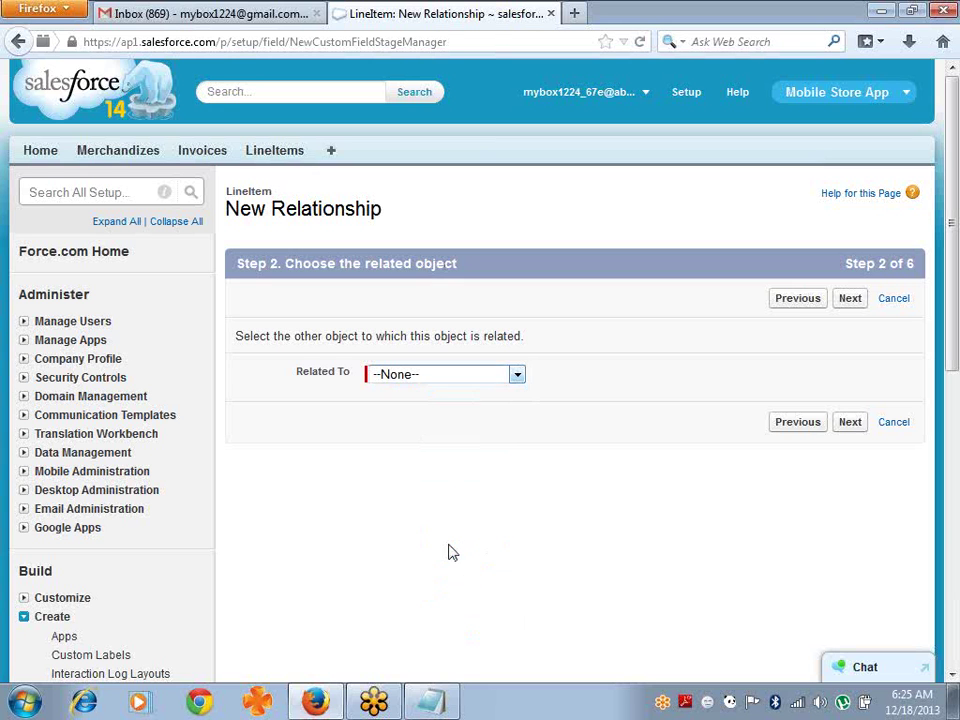
{"action": "left_click", "coordinate": [849, 302]}
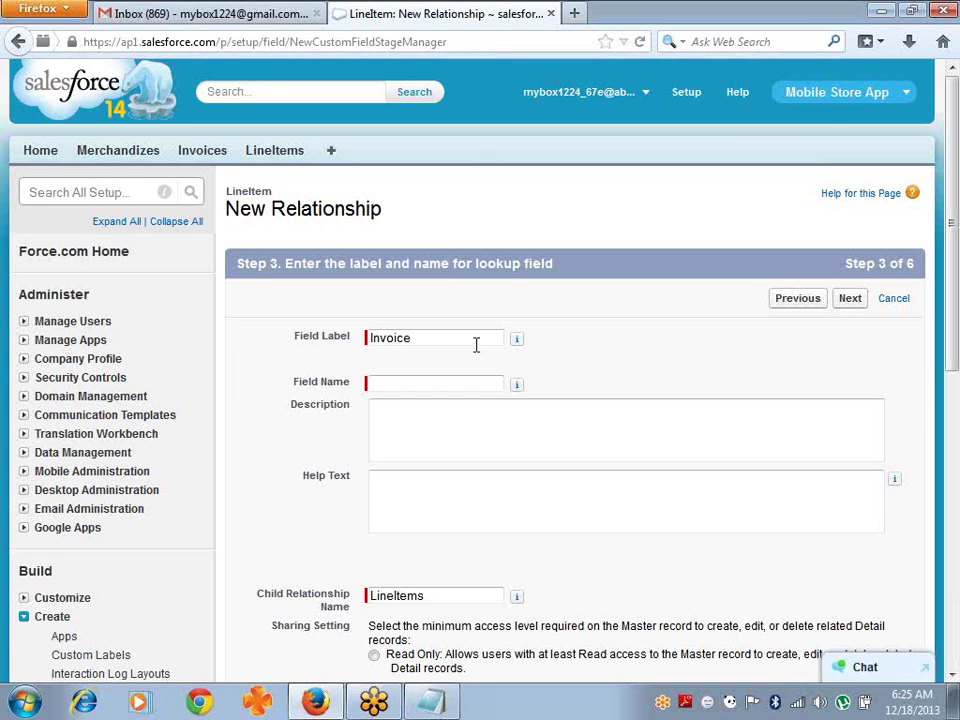
Step: Use Invoice as the relationship's field label and name, and accept the default field security and LineItem Layout settings
{"action": "key", "text": "Tab"}
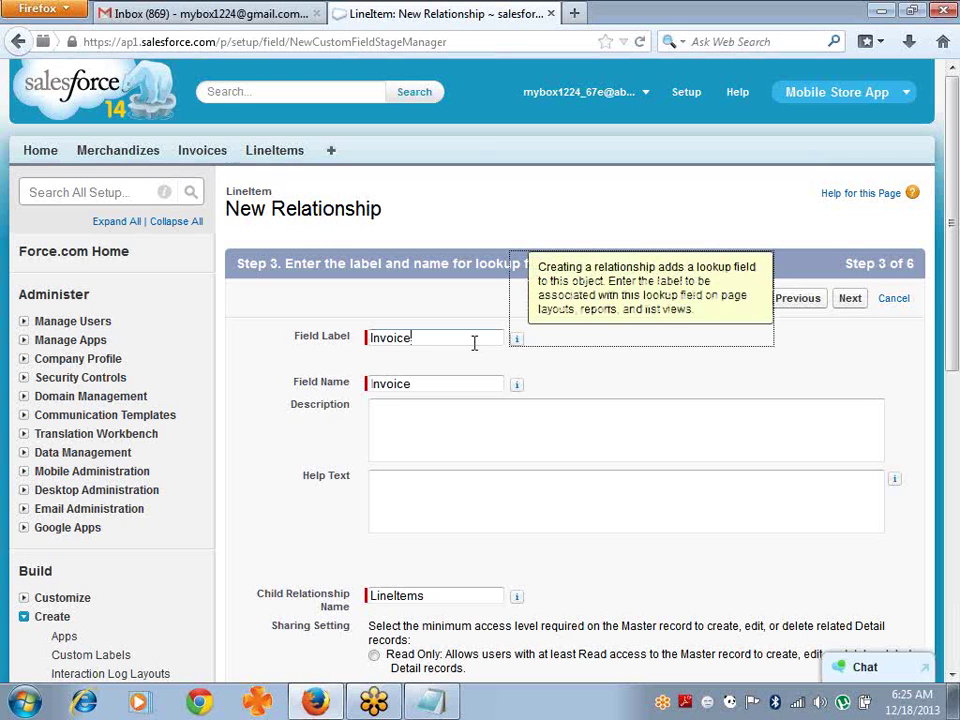
{"action": "key", "text": "Tab"}
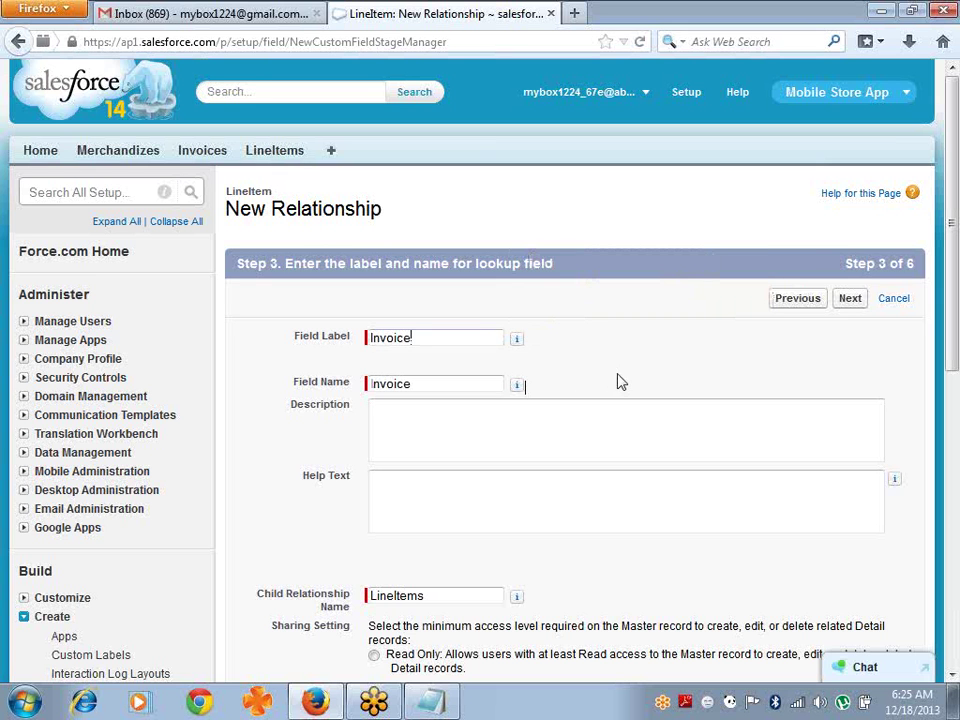
{"action": "left_click", "coordinate": [851, 302]}
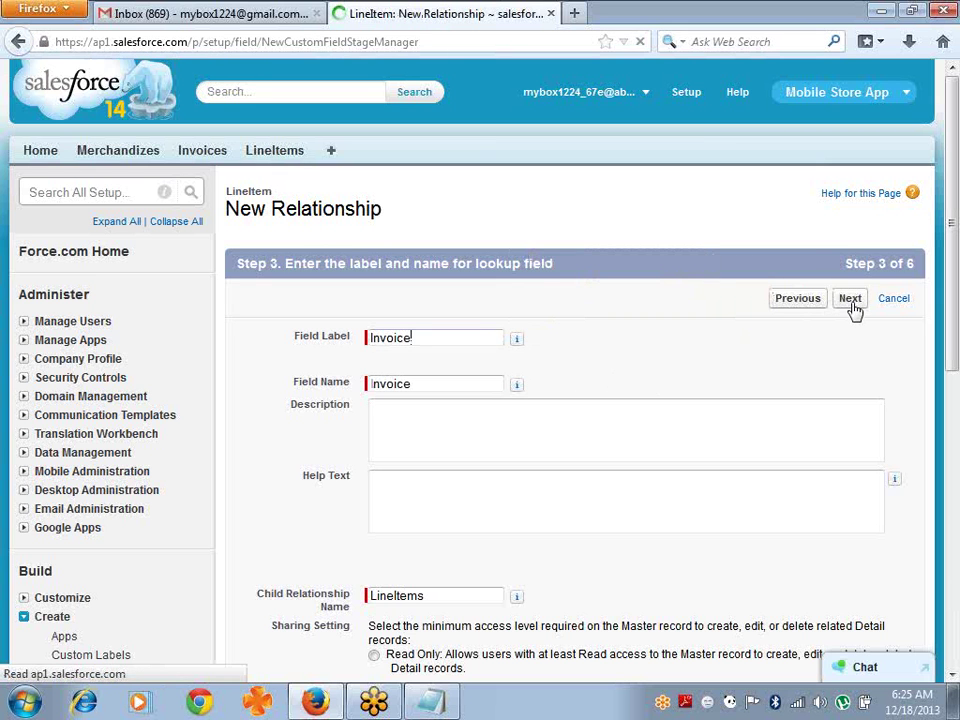
{"action": "left_click", "coordinate": [851, 300]}
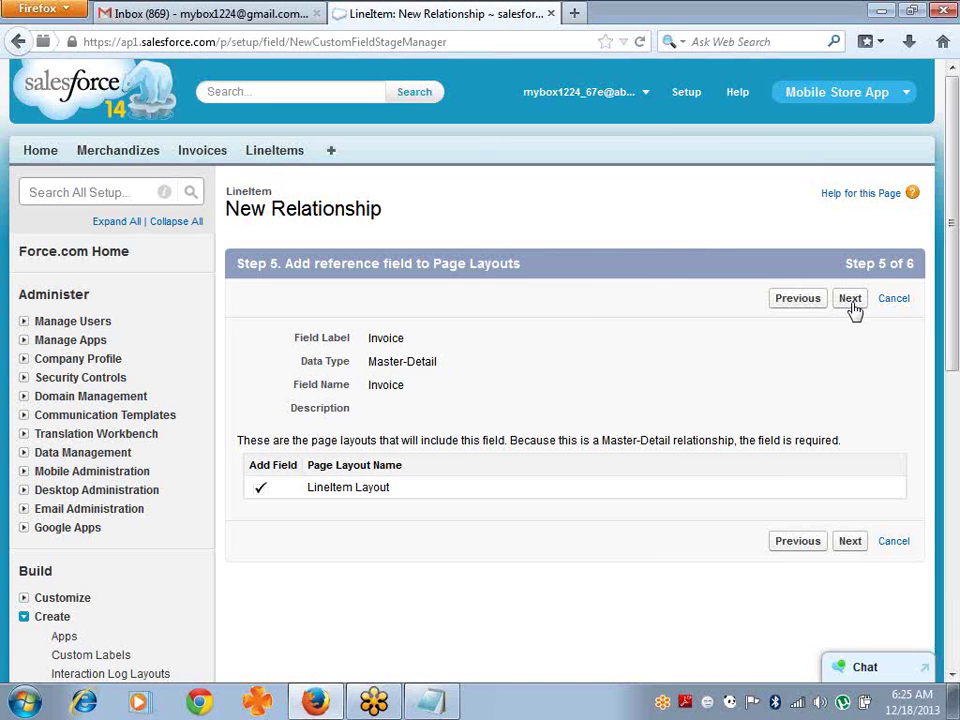
{"action": "left_click", "coordinate": [852, 304]}
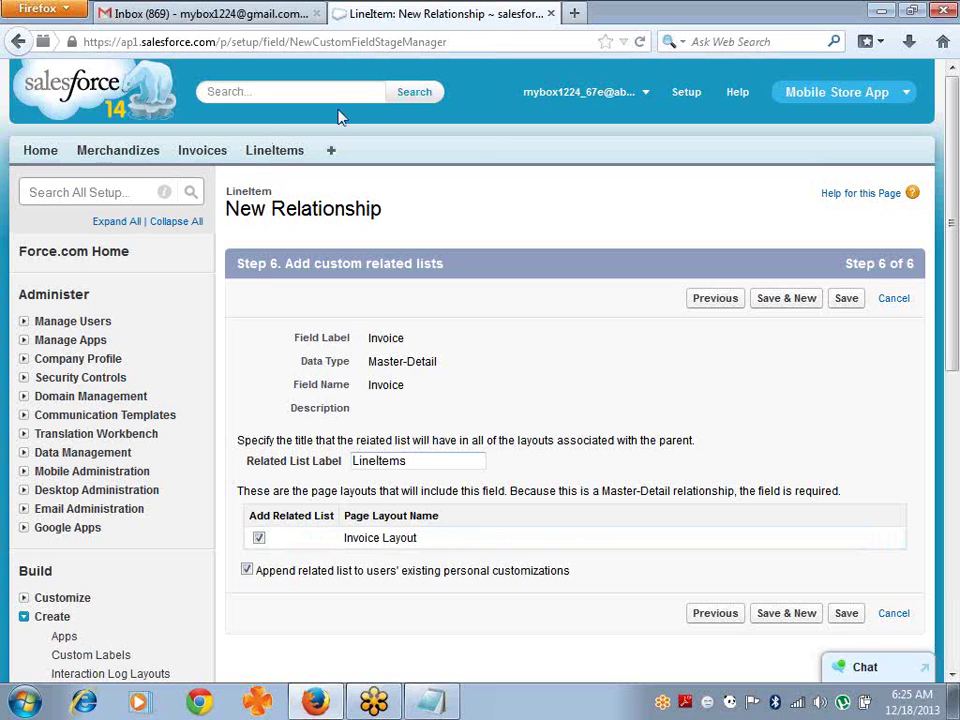
Step: Check the details of invoice Inv-100 in a separate tab, and try to save the Invoice master-detail field with the LineItems related list
{"action": "right_click", "coordinate": [186, 158]}
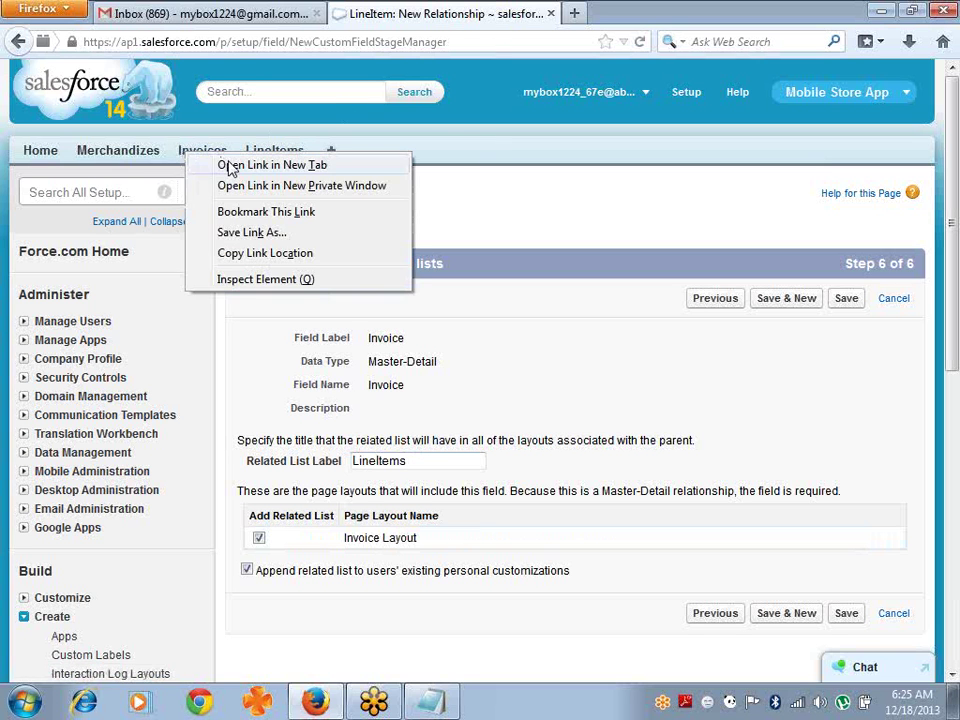
{"action": "left_click", "coordinate": [307, 170]}
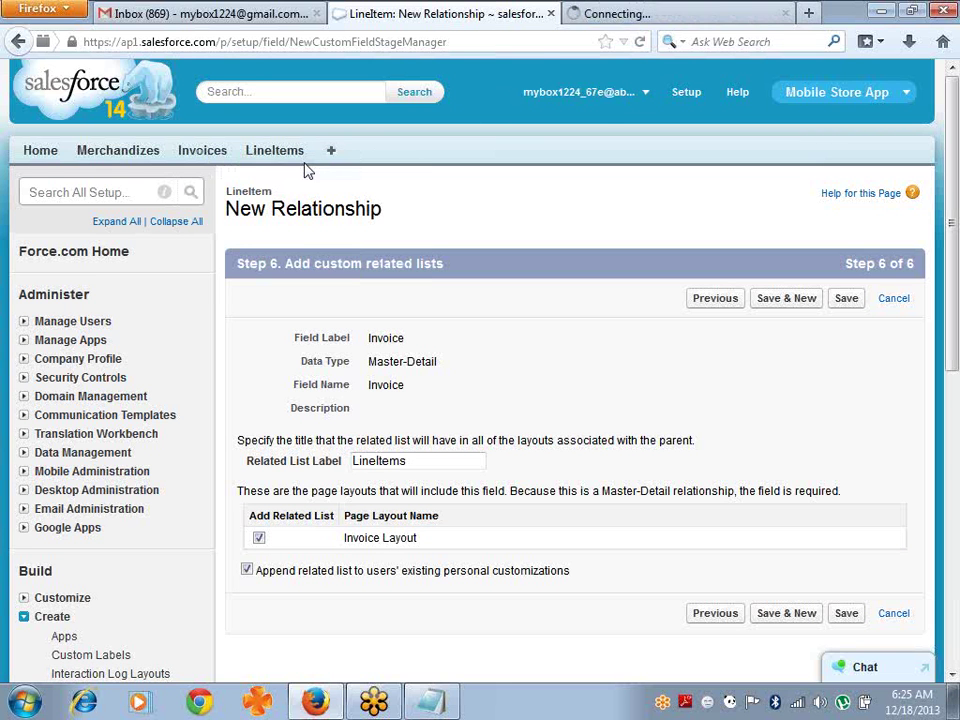
{"action": "left_click", "coordinate": [643, 15]}
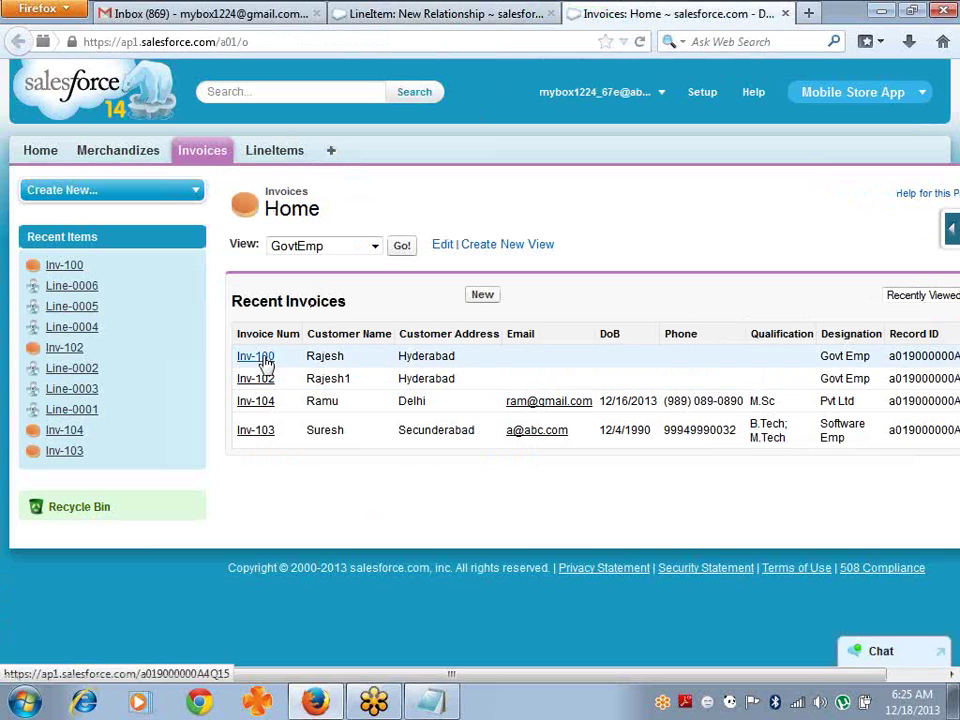
{"action": "left_click", "coordinate": [262, 358]}
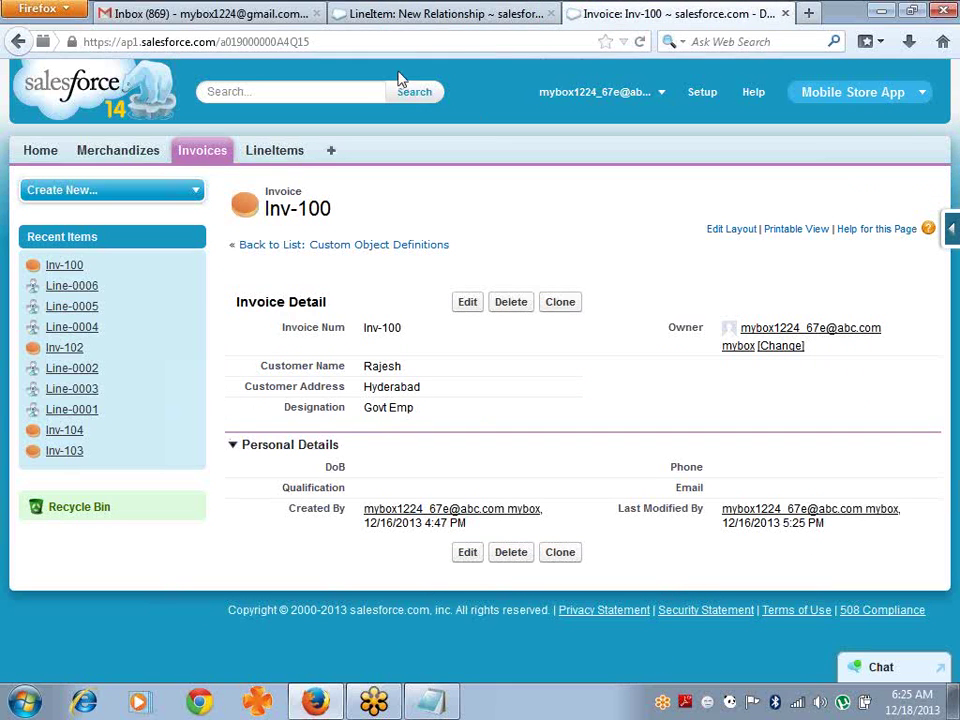
{"action": "left_click", "coordinate": [443, 22]}
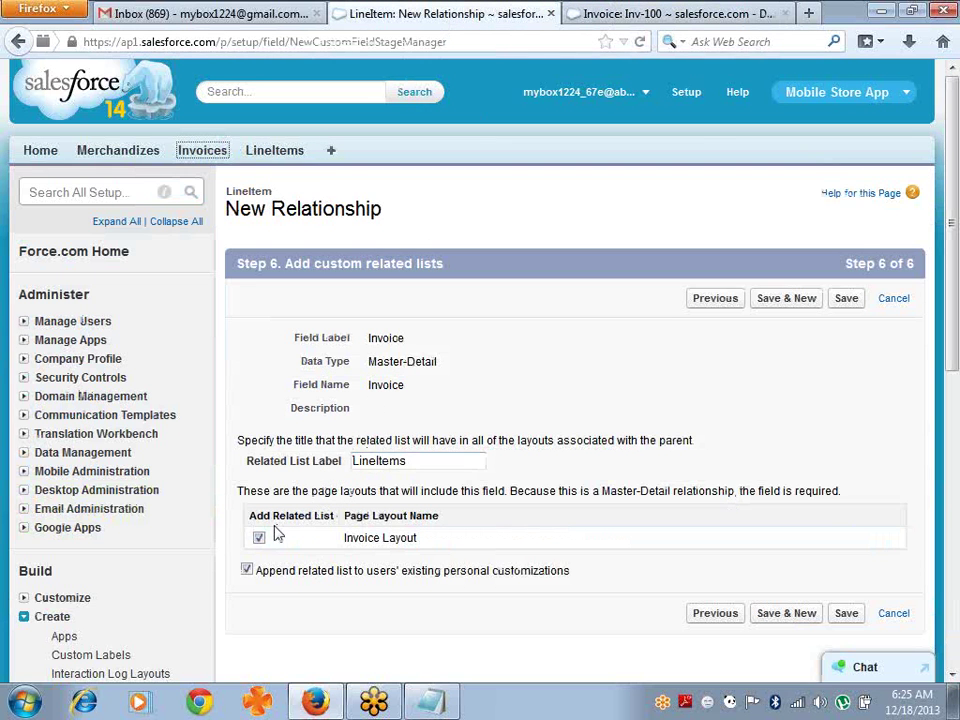
{"action": "left_click", "coordinate": [845, 616]}
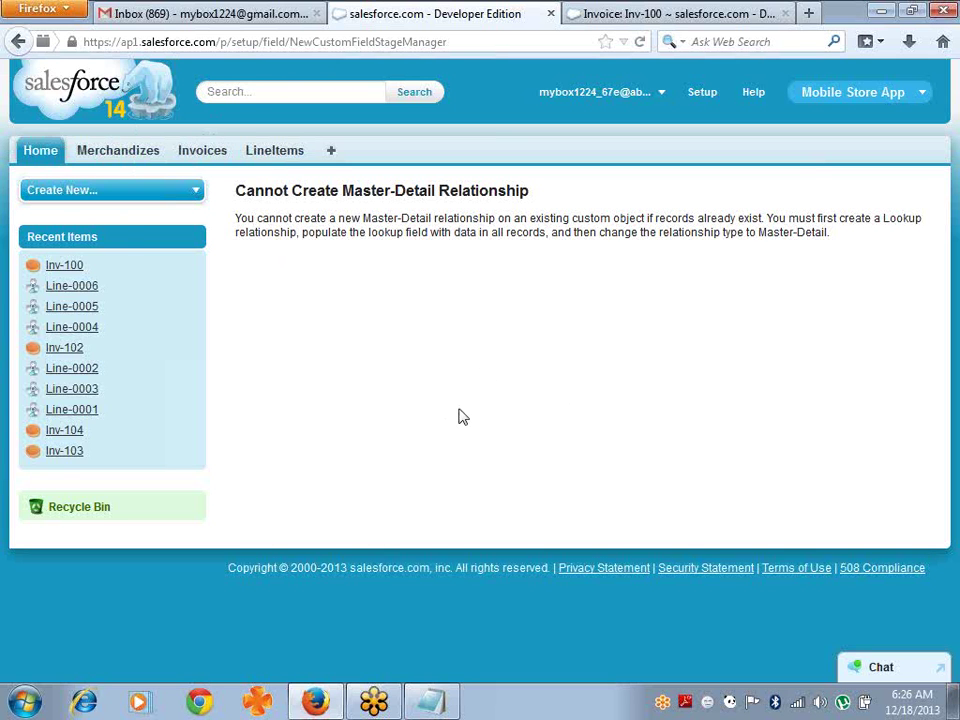
Step: Open the LineItems records and list them with the All view
{"action": "left_click", "coordinate": [278, 158]}
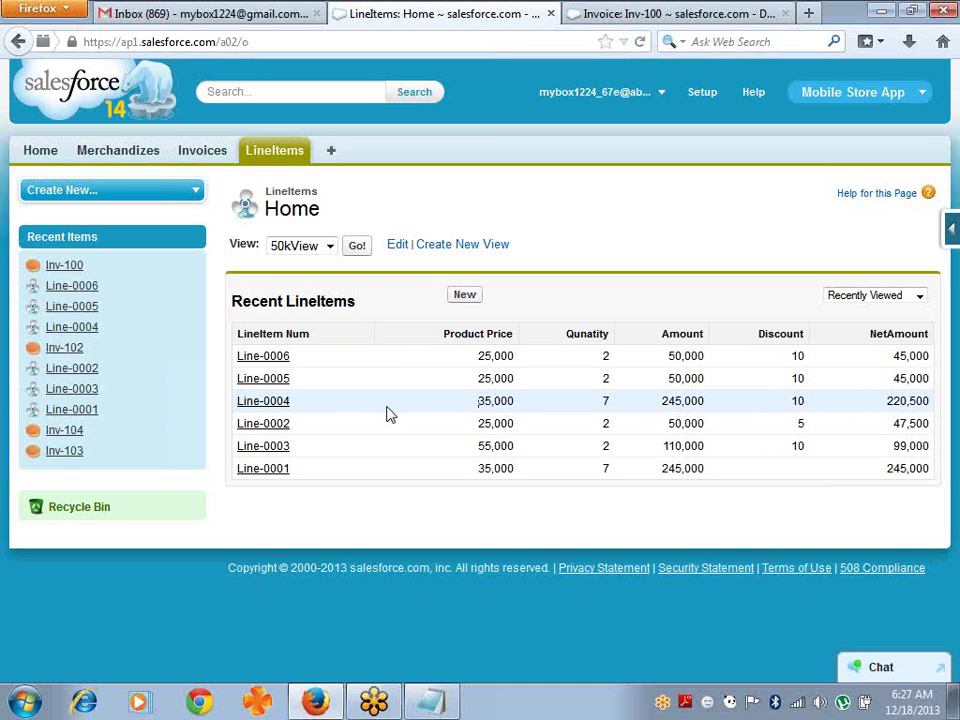
{"action": "left_click", "coordinate": [357, 247]}
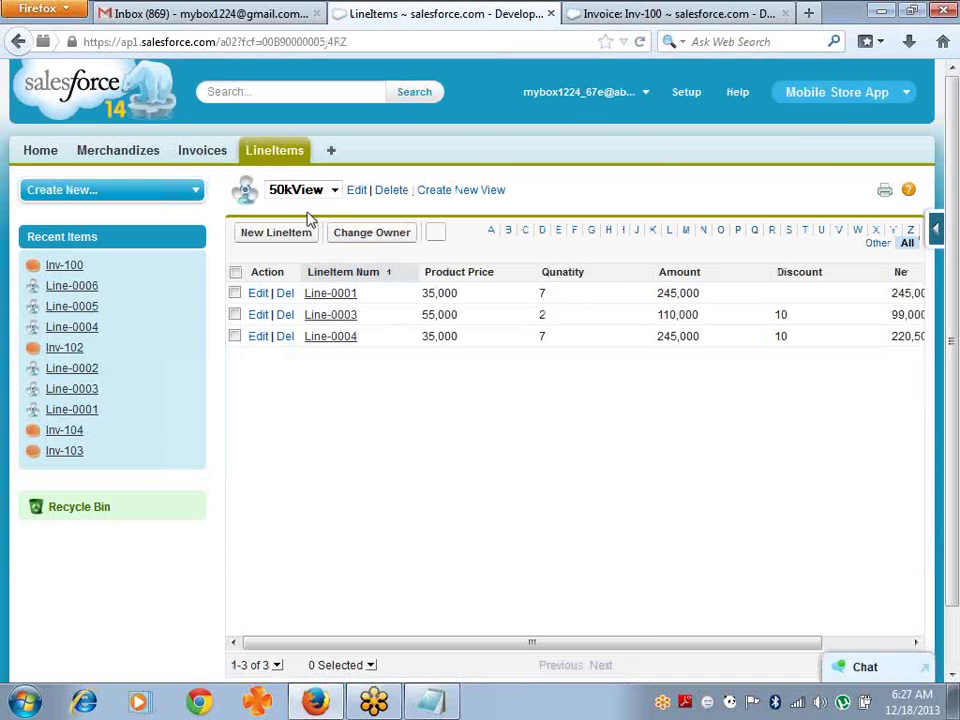
{"action": "left_click", "coordinate": [332, 190]}
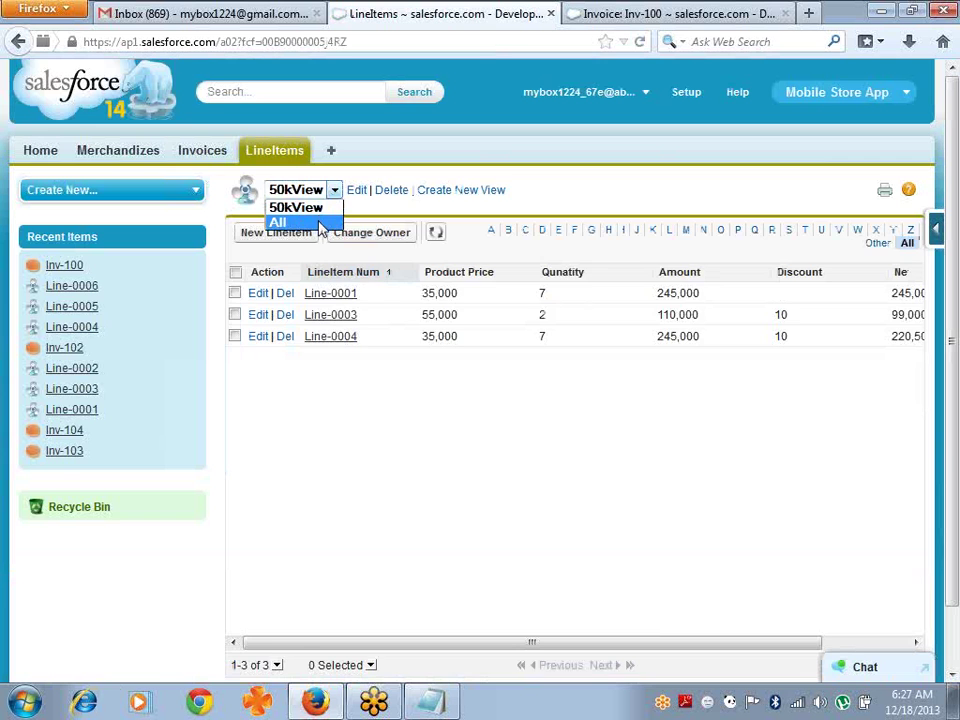
{"action": "left_click", "coordinate": [298, 222]}
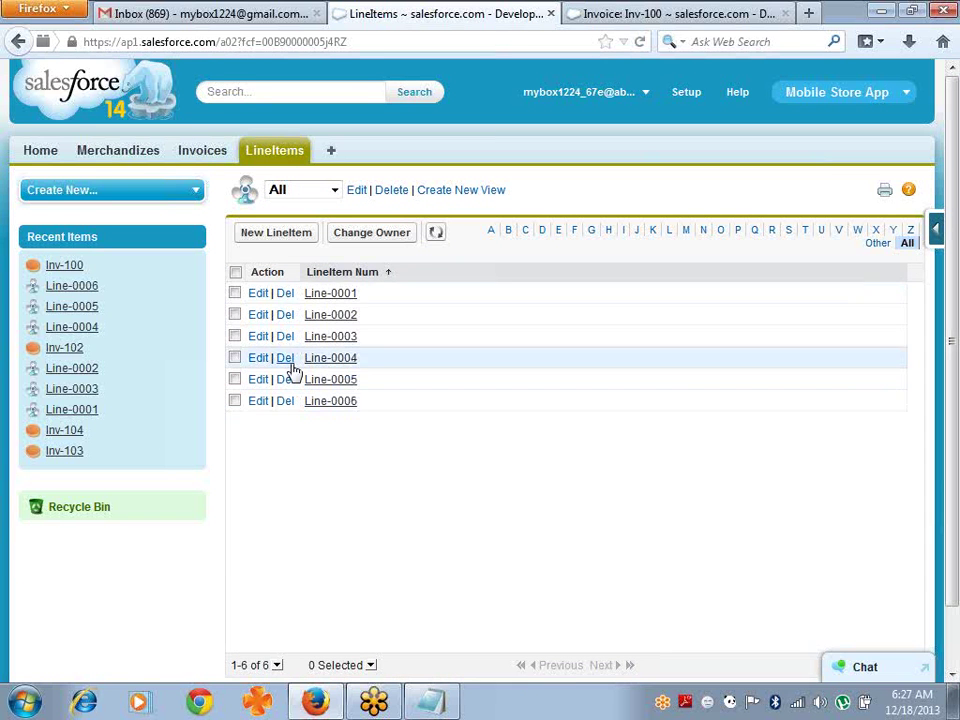
Step: Delete the LineItem records Line-0001 through Line-0006 one by one, confirming each deletion
{"action": "left_click", "coordinate": [235, 272]}
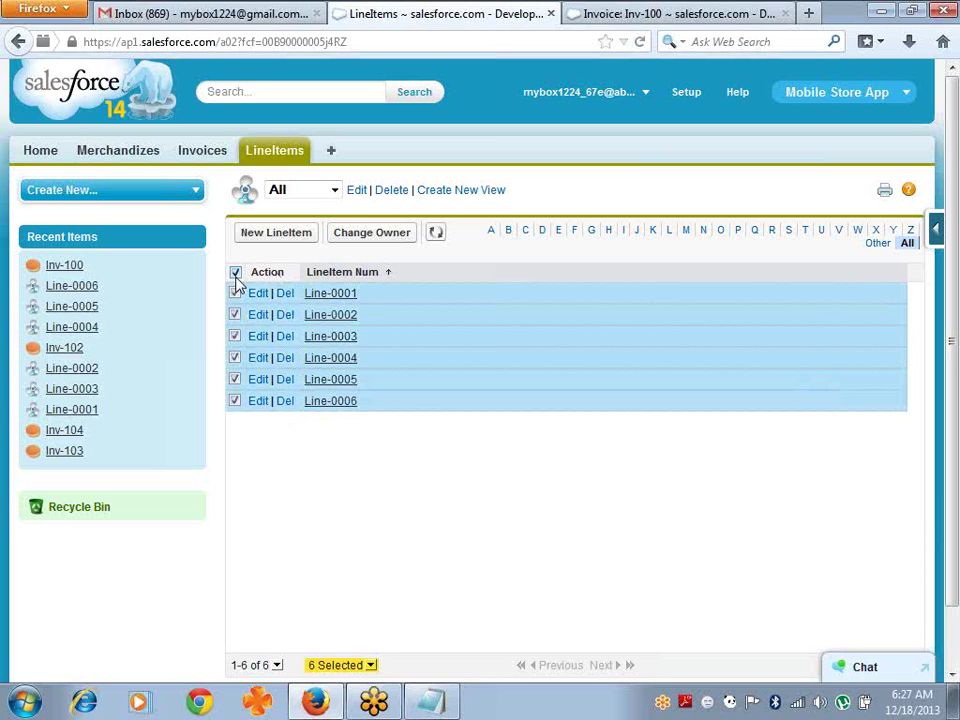
{"action": "left_click", "coordinate": [285, 302]}
{"action": "left_click", "coordinate": [438, 334]}
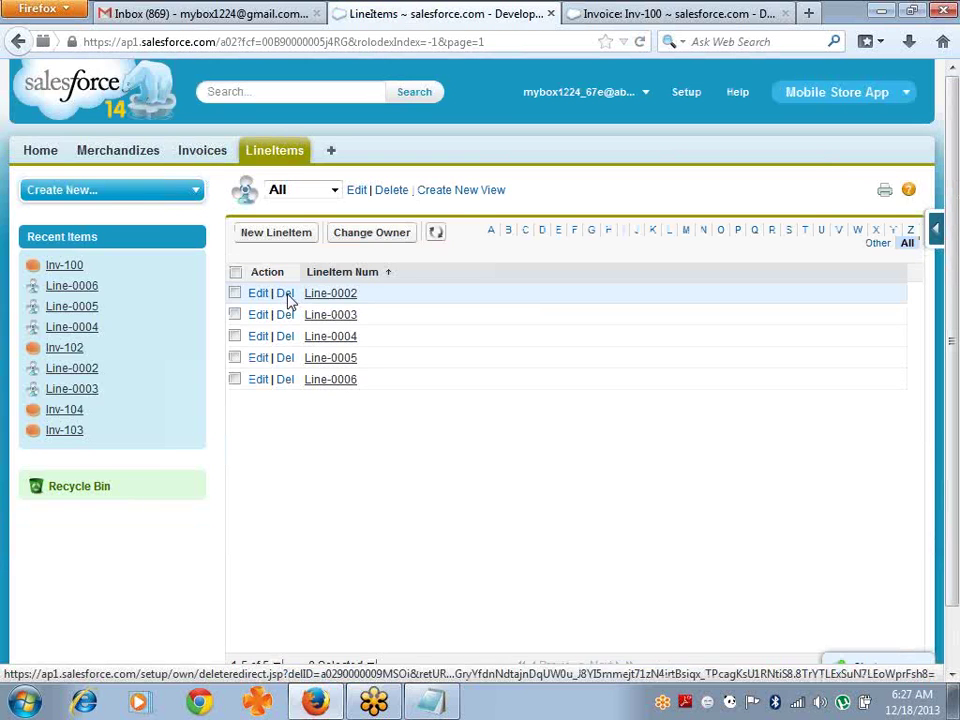
{"action": "left_click", "coordinate": [286, 294]}
{"action": "left_click", "coordinate": [433, 334]}
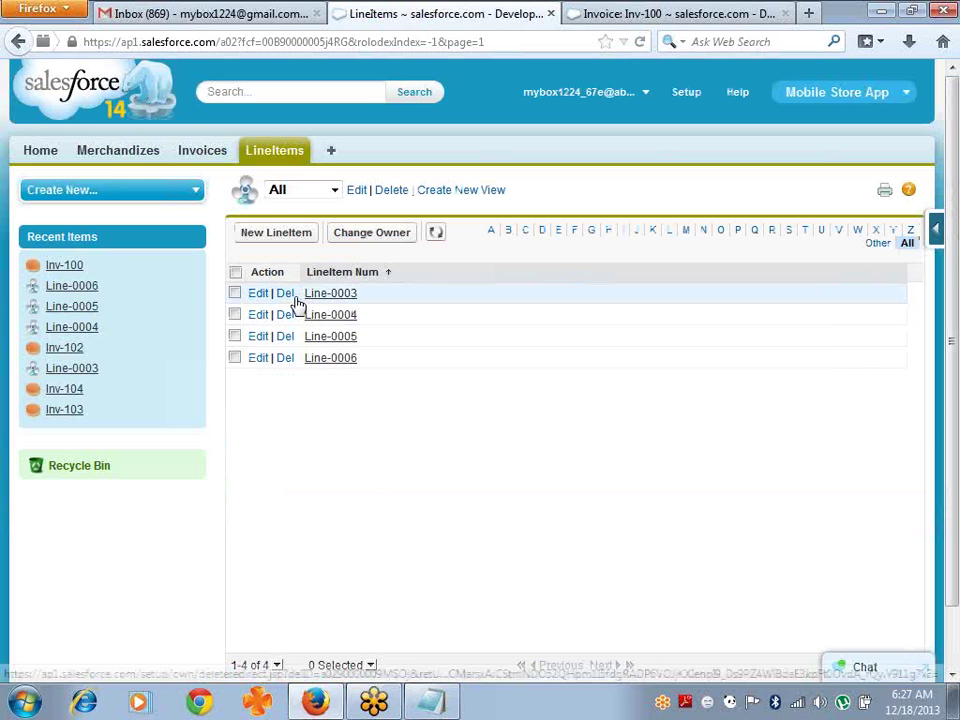
{"action": "left_click", "coordinate": [289, 294]}
{"action": "left_click", "coordinate": [452, 329]}
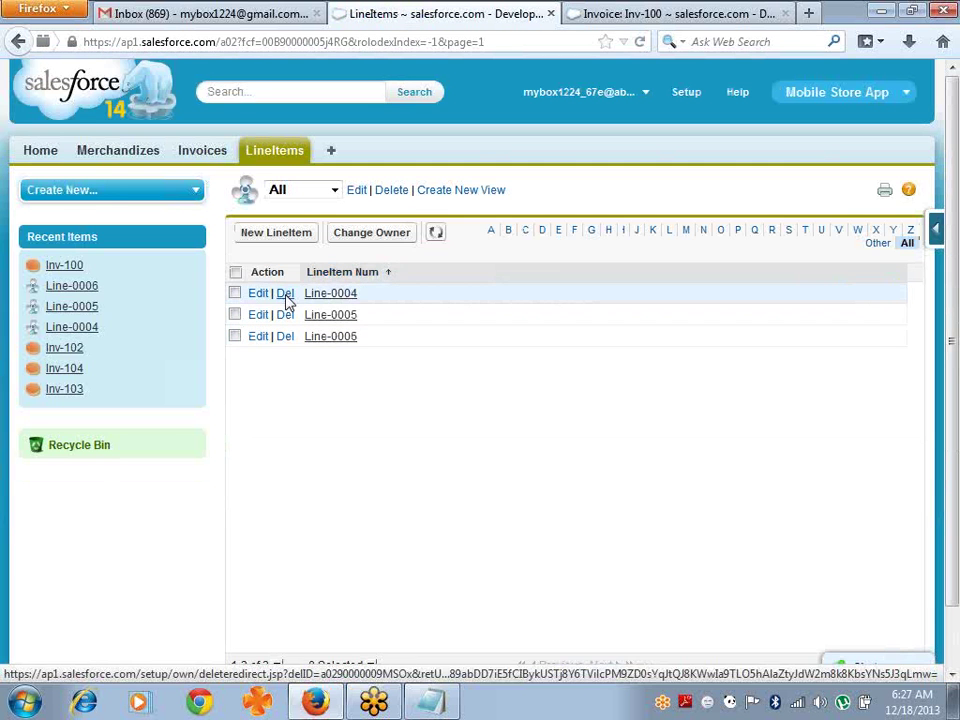
{"action": "left_click", "coordinate": [285, 294]}
{"action": "left_click", "coordinate": [427, 336]}
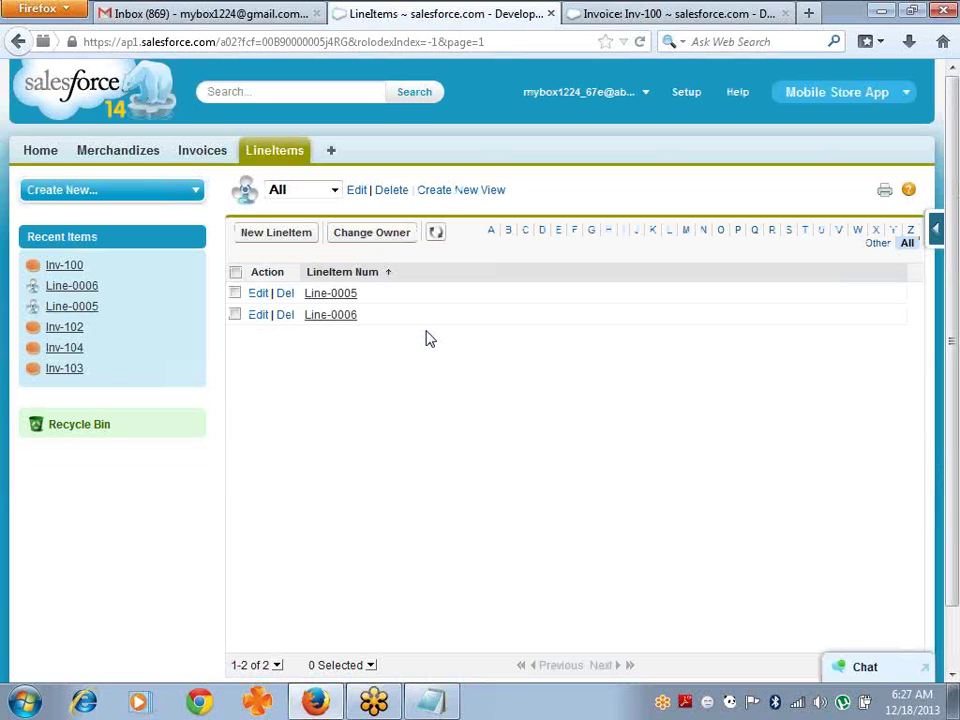
{"action": "left_click", "coordinate": [282, 294]}
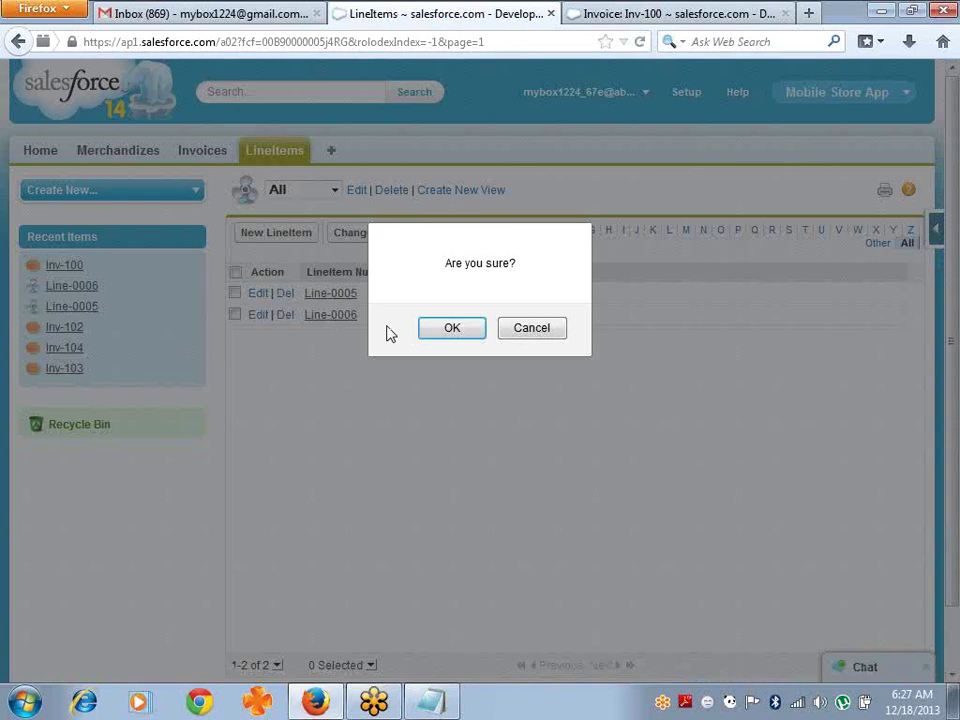
{"action": "left_click", "coordinate": [450, 330]}
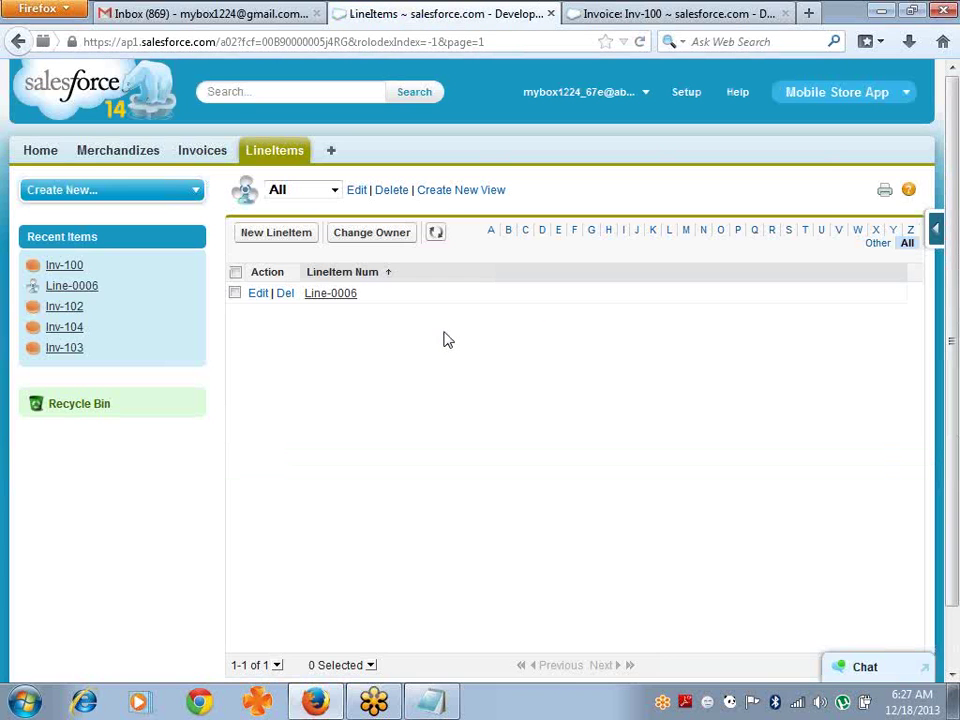
{"action": "left_click", "coordinate": [286, 295]}
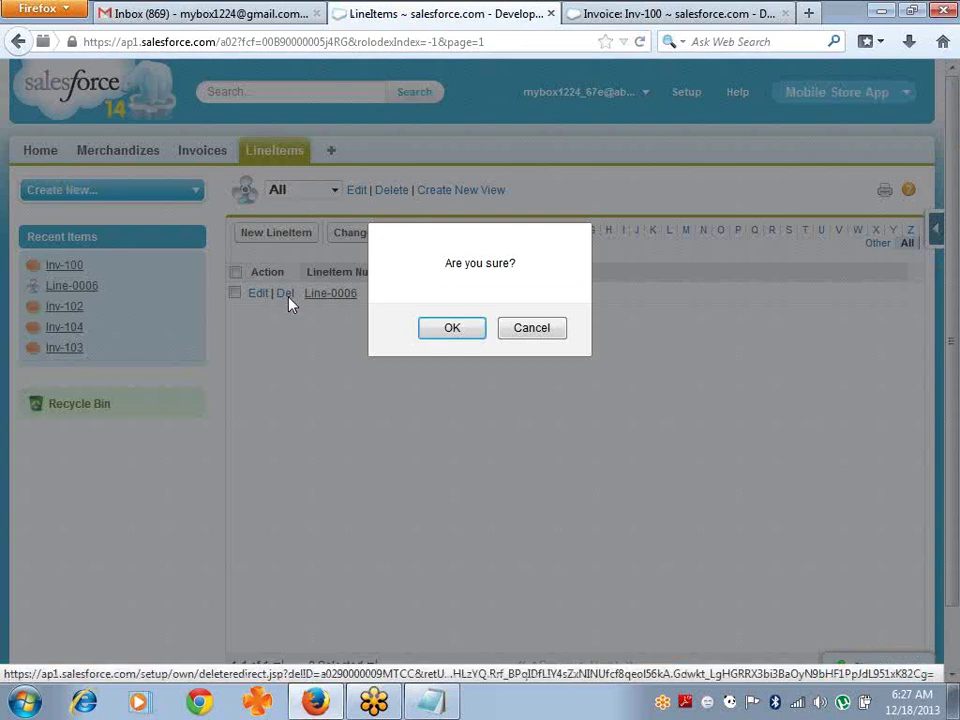
{"action": "left_click", "coordinate": [446, 333]}
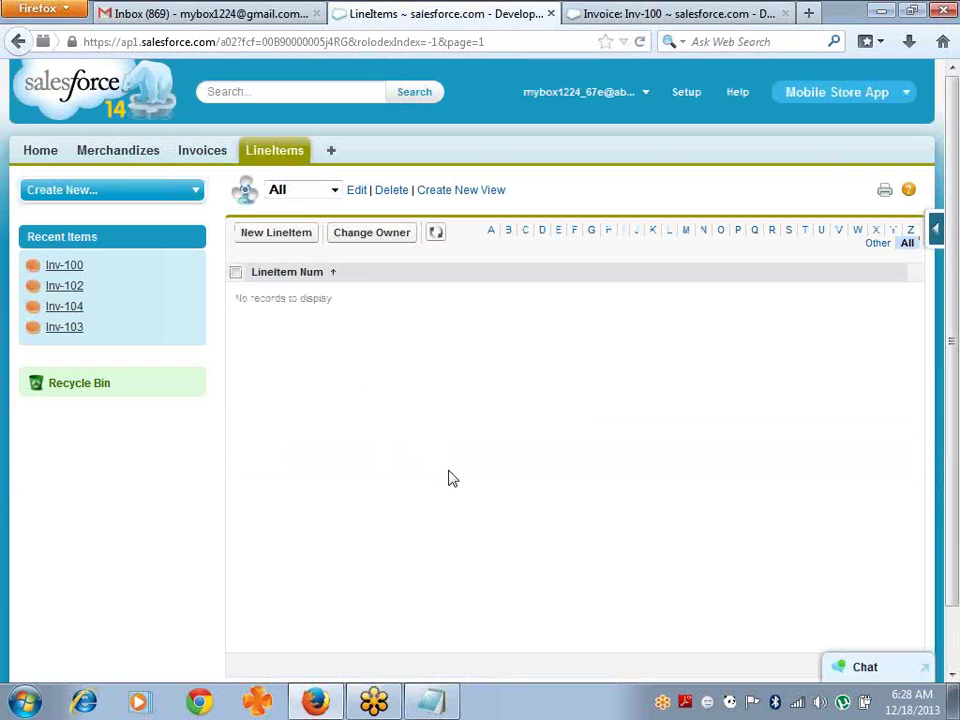
Step: Open the LineItem object's custom fields and relationships in a separate tab, checking invoice Inv-100 in its own tab
{"action": "left_click", "coordinate": [263, 158]}
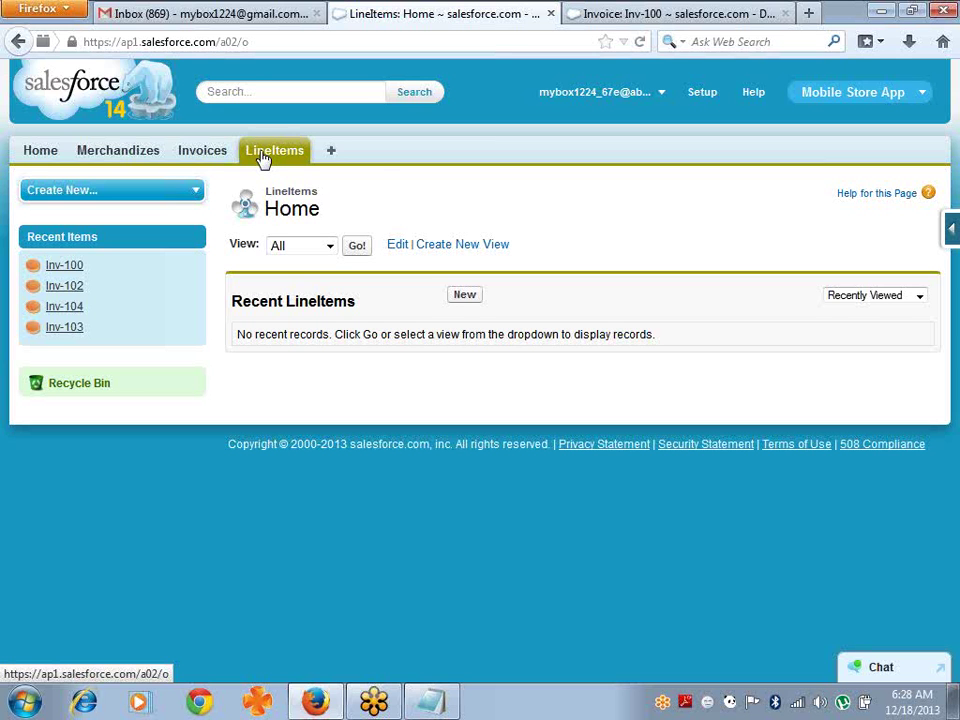
{"action": "left_click", "coordinate": [951, 230]}
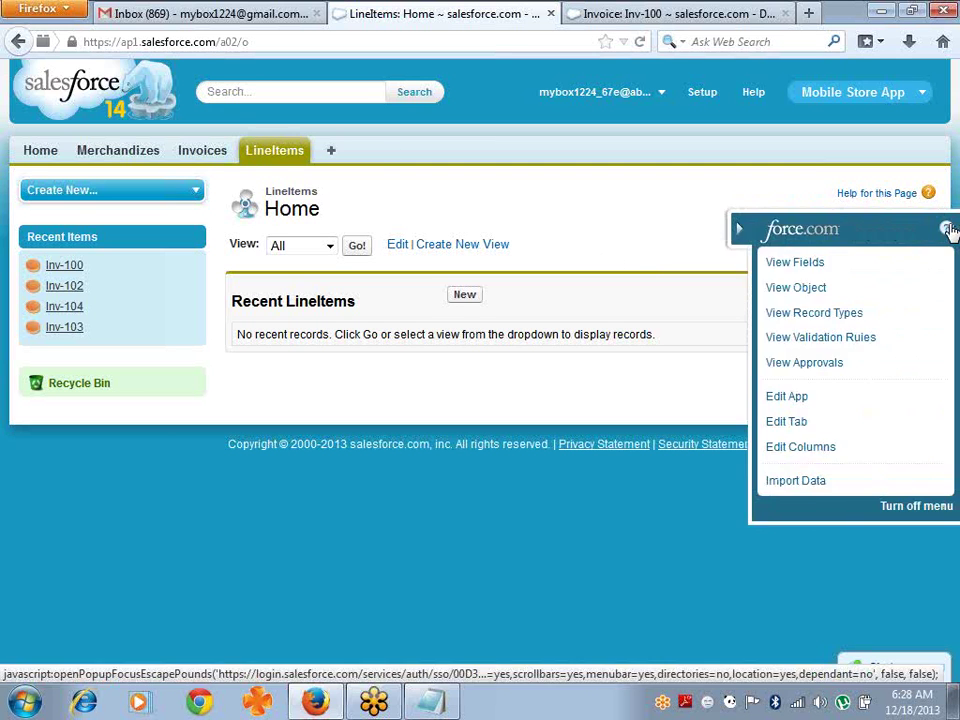
{"action": "left_click", "coordinate": [807, 272]}
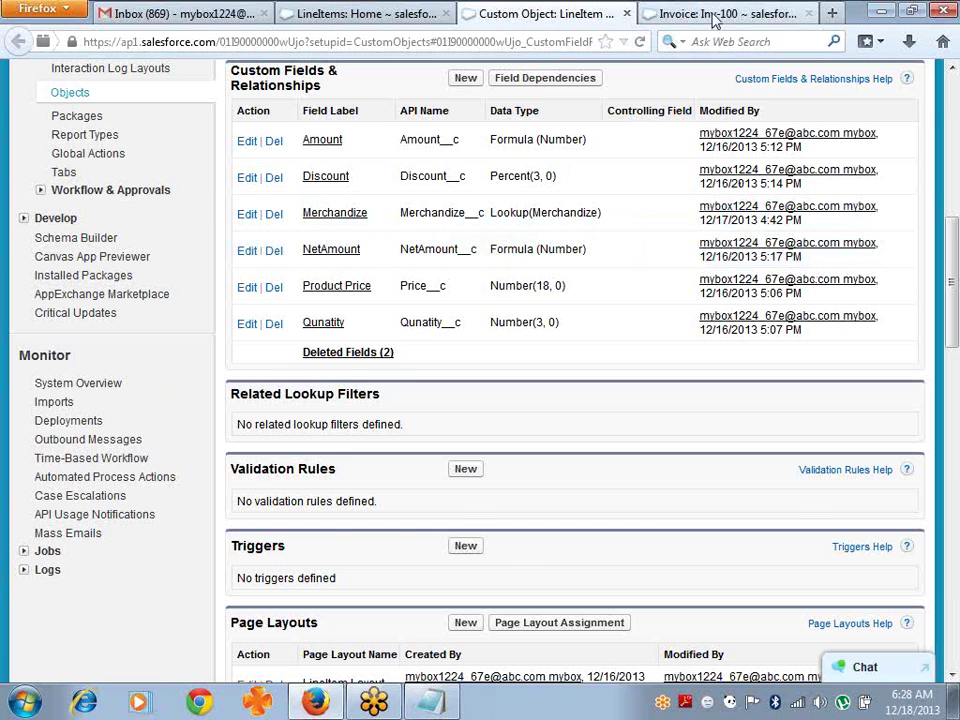
{"action": "left_click", "coordinate": [714, 14]}
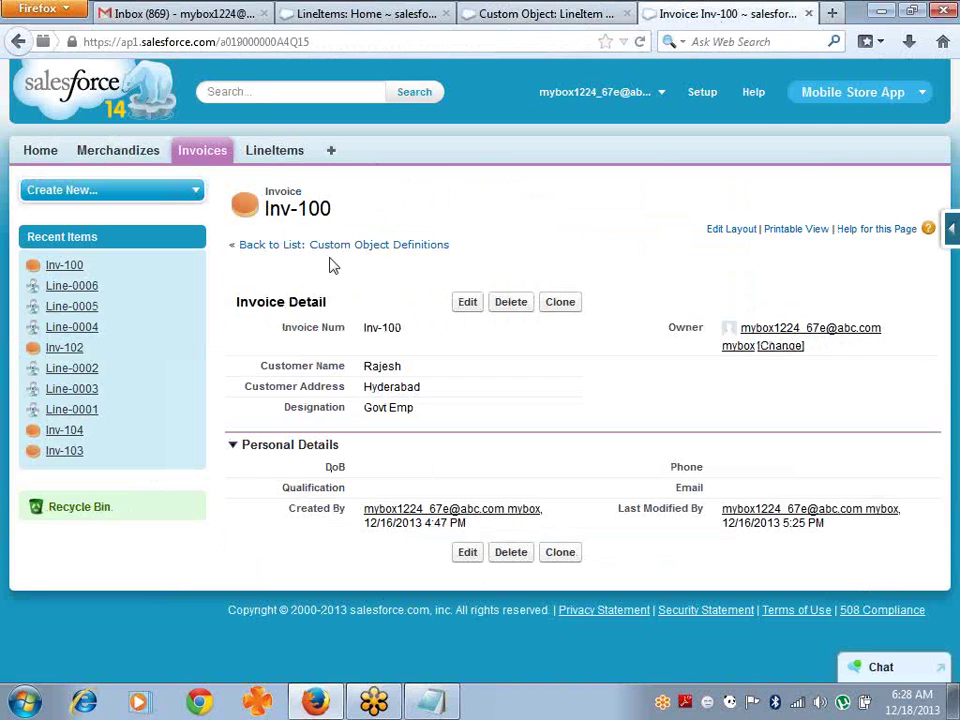
{"action": "left_click", "coordinate": [528, 16]}
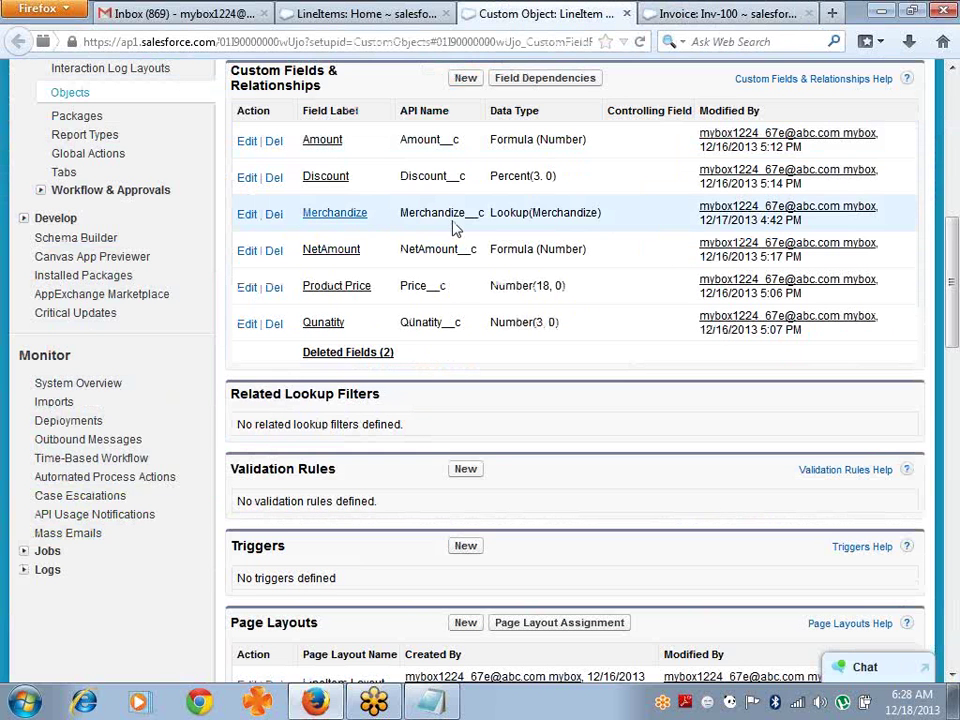
Step: Create a new LineItem custom field of type Master-Detail Relationship and relate it to the Invoice object
{"action": "left_click", "coordinate": [466, 80]}
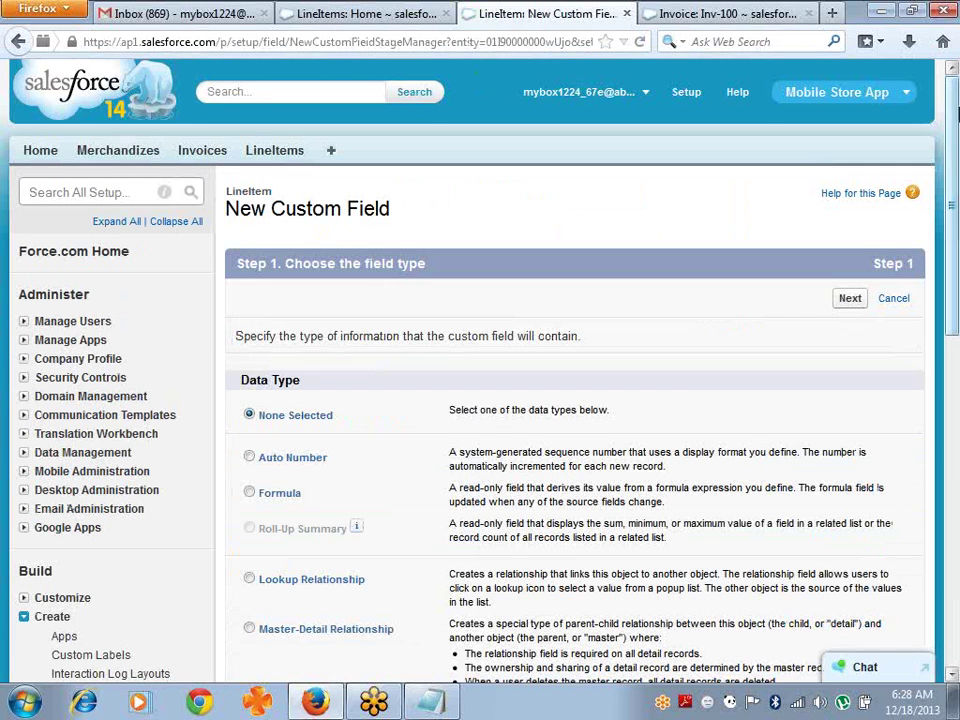
{"action": "scroll", "coordinate": [951, 143], "scroll_direction": "down", "scroll_amount": 3}
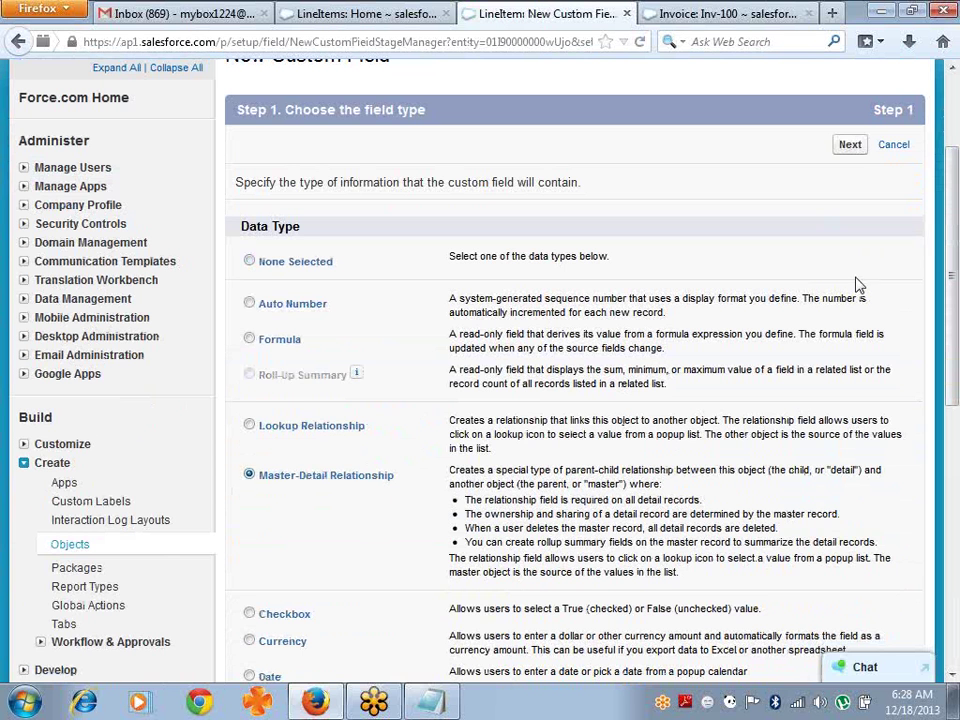
{"action": "left_click", "coordinate": [848, 146]}
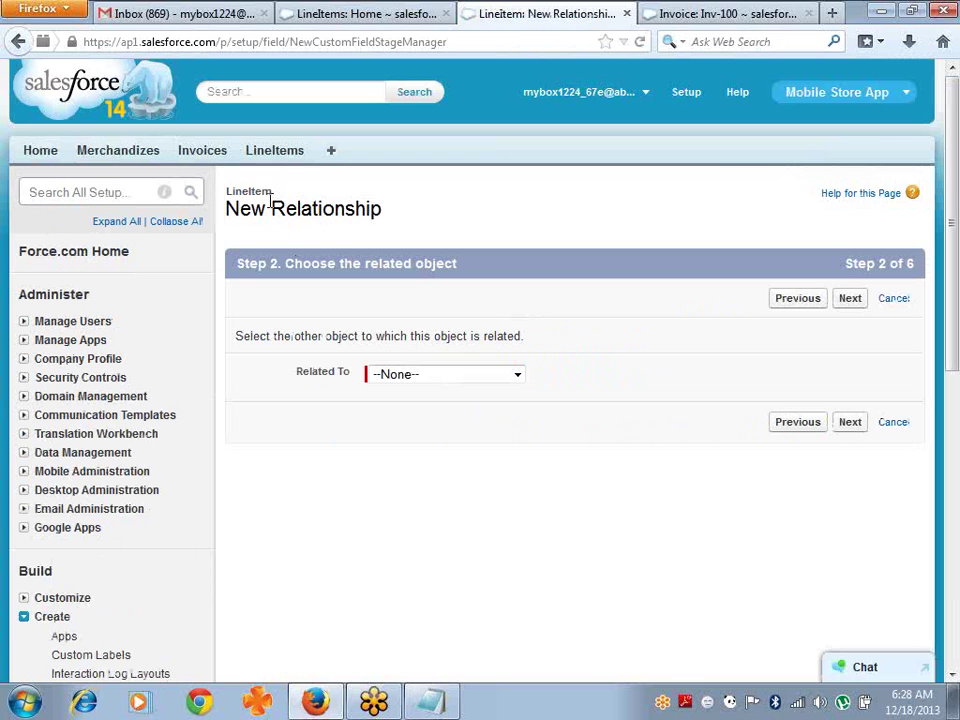
{"action": "left_click", "coordinate": [517, 375]}
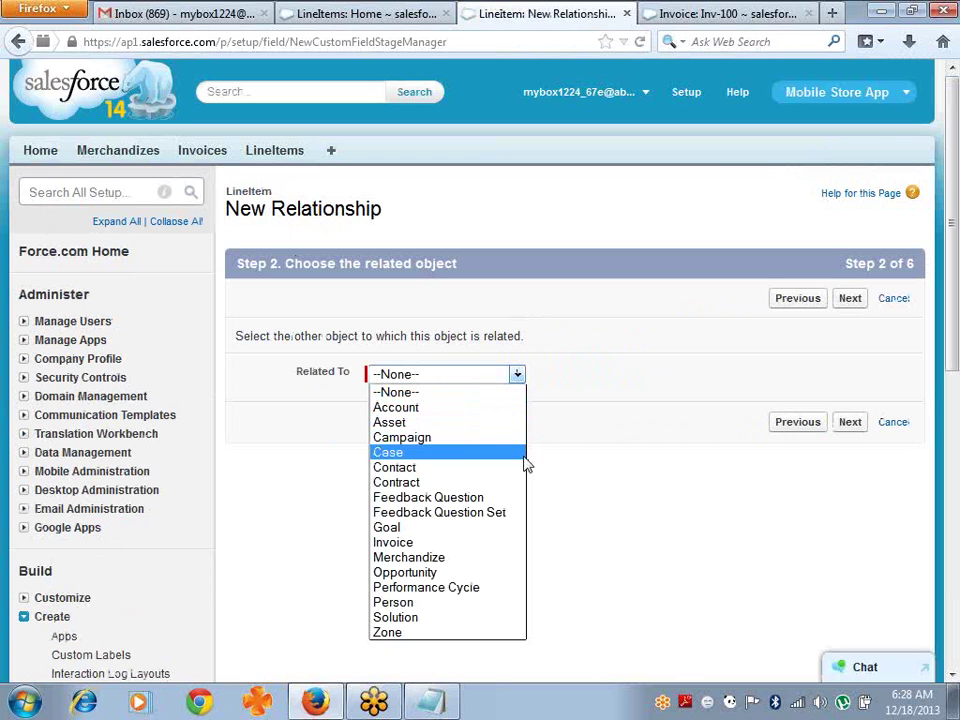
{"action": "left_click", "coordinate": [489, 542]}
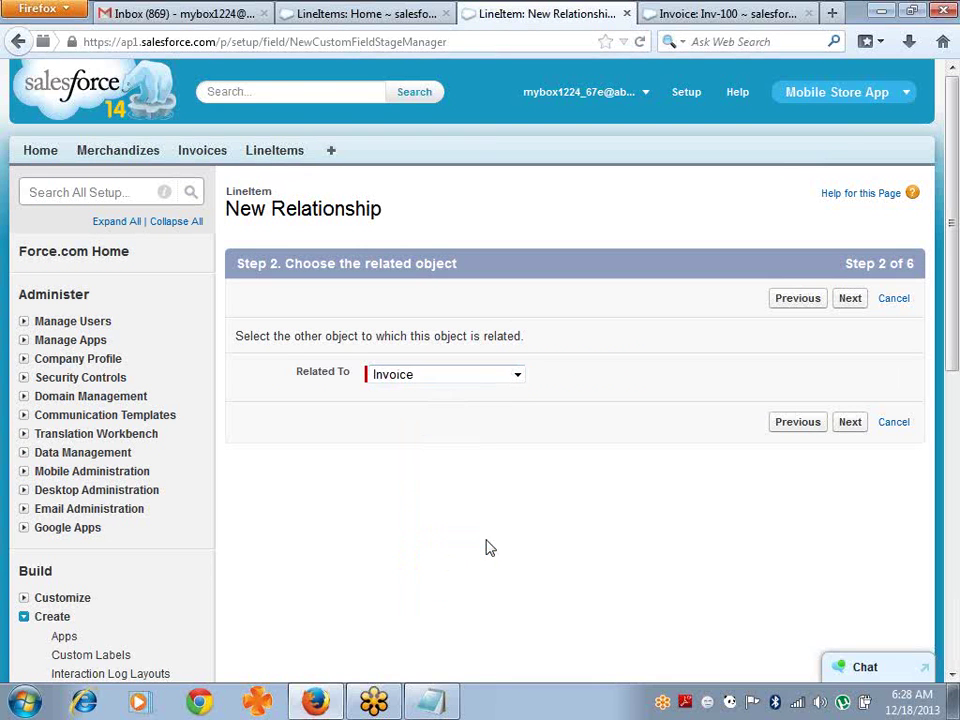
{"action": "left_click", "coordinate": [849, 425]}
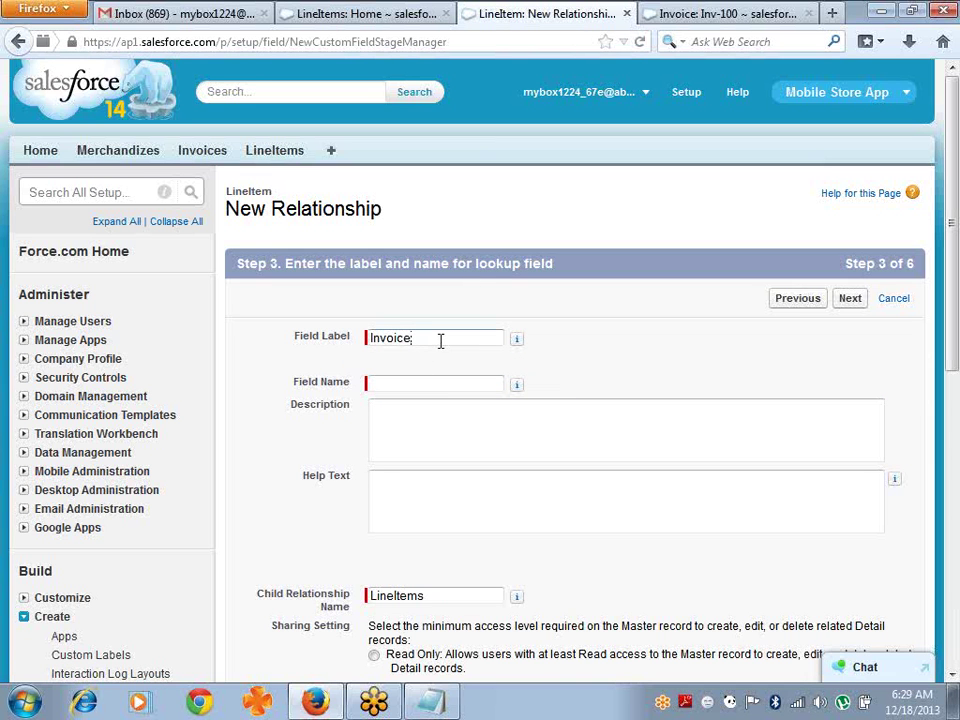
Step: Use Invoice as the relationship's field label and name, and check the fields on a blank new LineItem form
{"action": "key", "text": "Tab"}
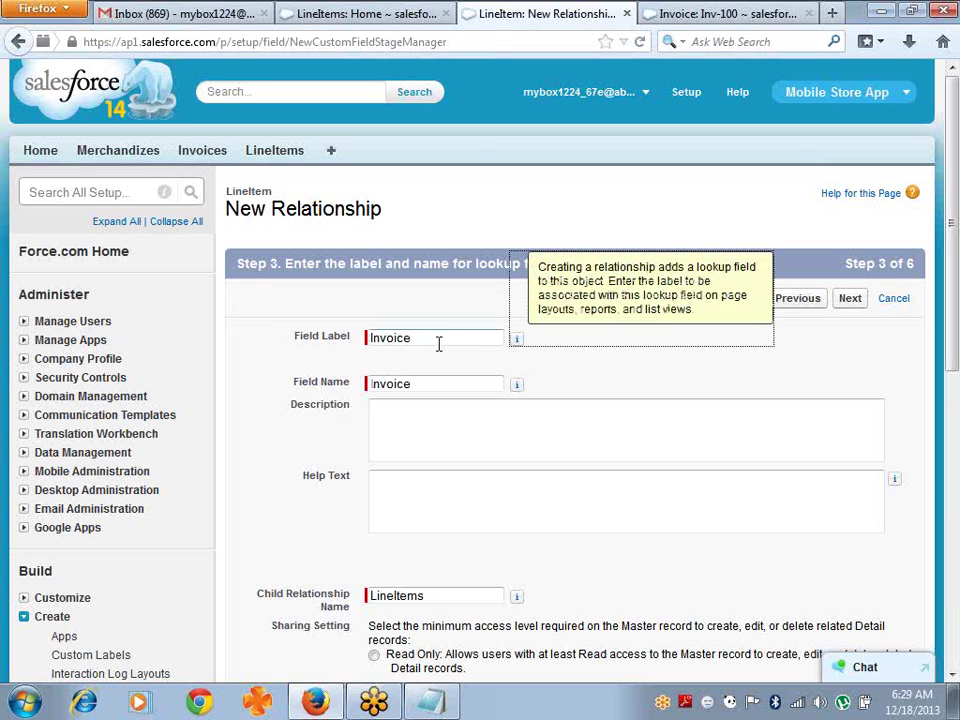
{"action": "left_click", "coordinate": [355, 18]}
{"action": "left_click", "coordinate": [456, 298]}
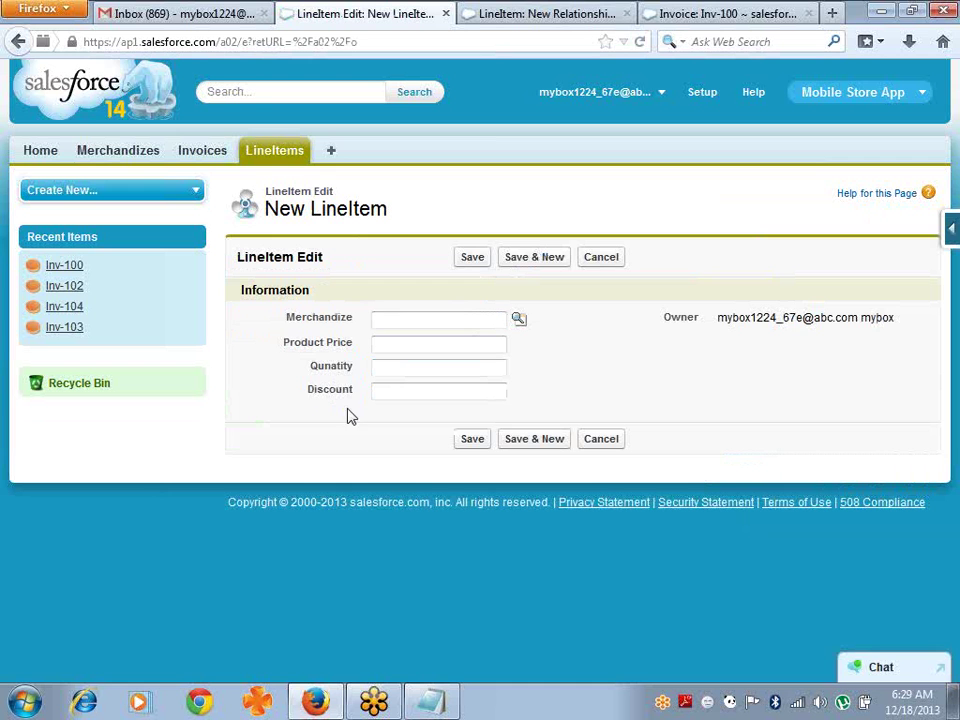
{"action": "left_click", "coordinate": [560, 18]}
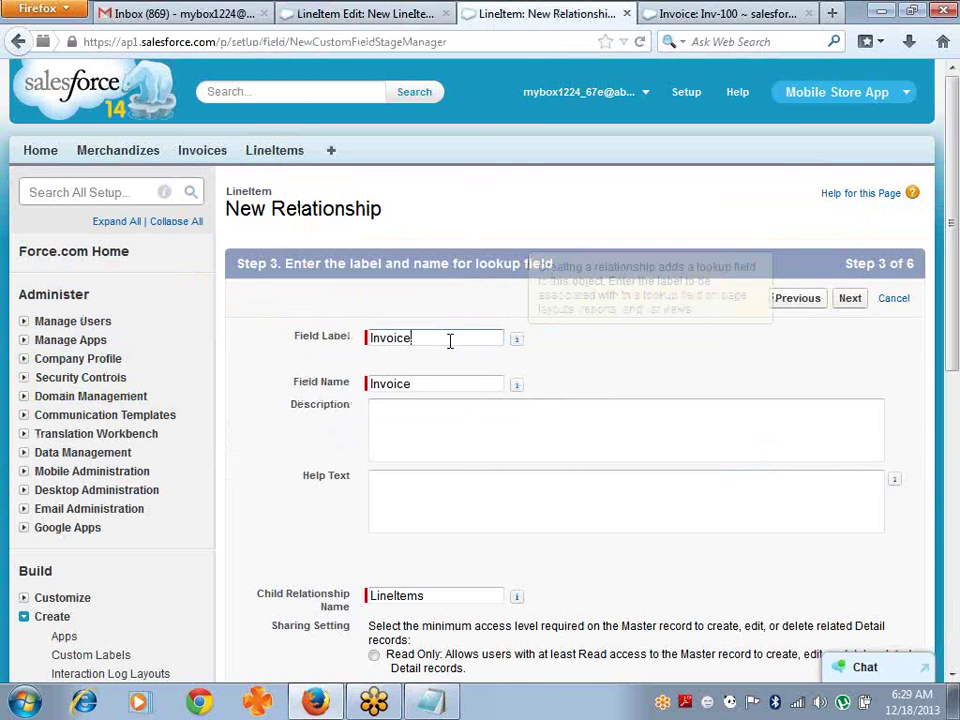
Step: Change the relationship's field label to Customer Inv and its field name to CustomerInv
{"action": "left_click_drag", "start_coordinate": [449, 341], "coordinate": [325, 347]}
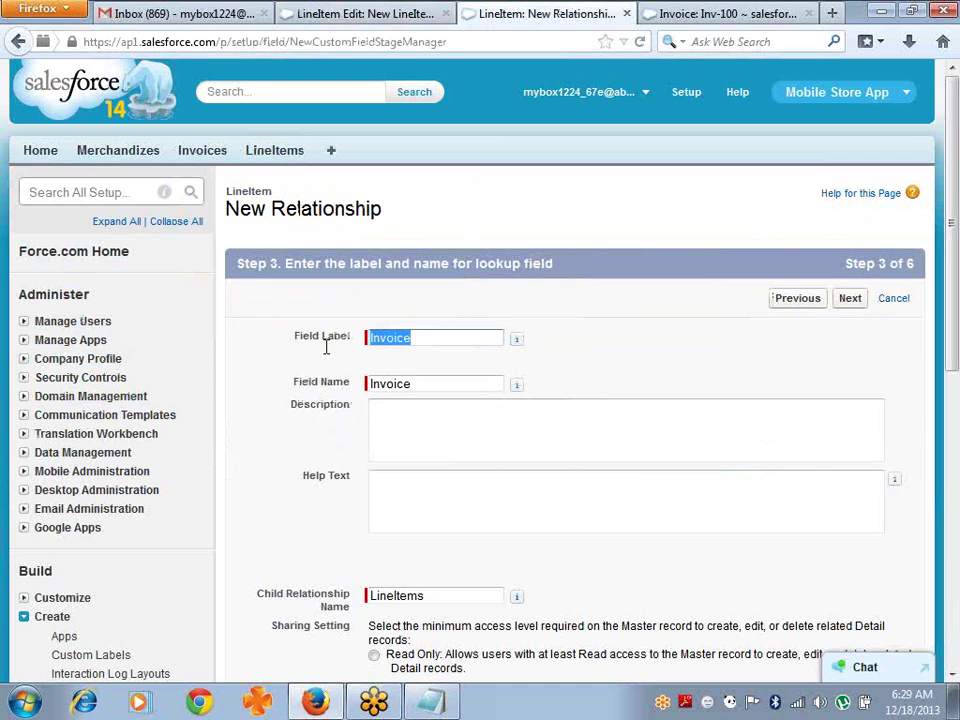
{"action": "type", "text": "Customer Inv"}
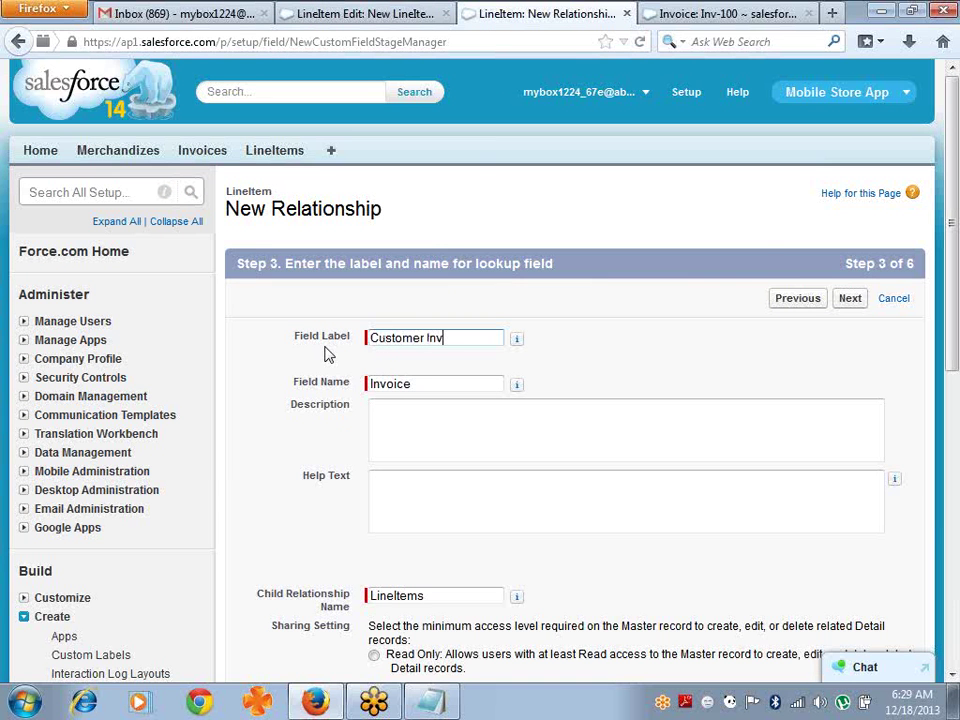
{"action": "key", "text": "Tab"}
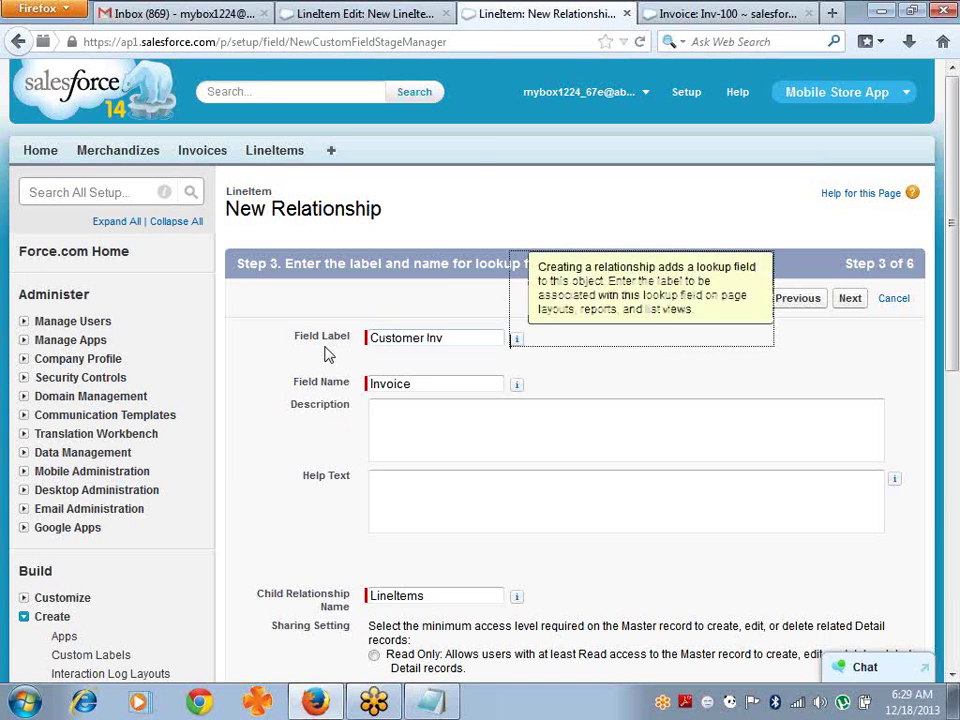
{"action": "left_click", "coordinate": [448, 377]}
{"action": "key", "text": "BackSpace"}
{"action": "key", "text": "BackSpace"}
{"action": "key", "text": "BackSpace"}
{"action": "key", "text": "BackSpace"}
{"action": "key", "text": "BackSpace"}
{"action": "key", "text": "BackSpace"}
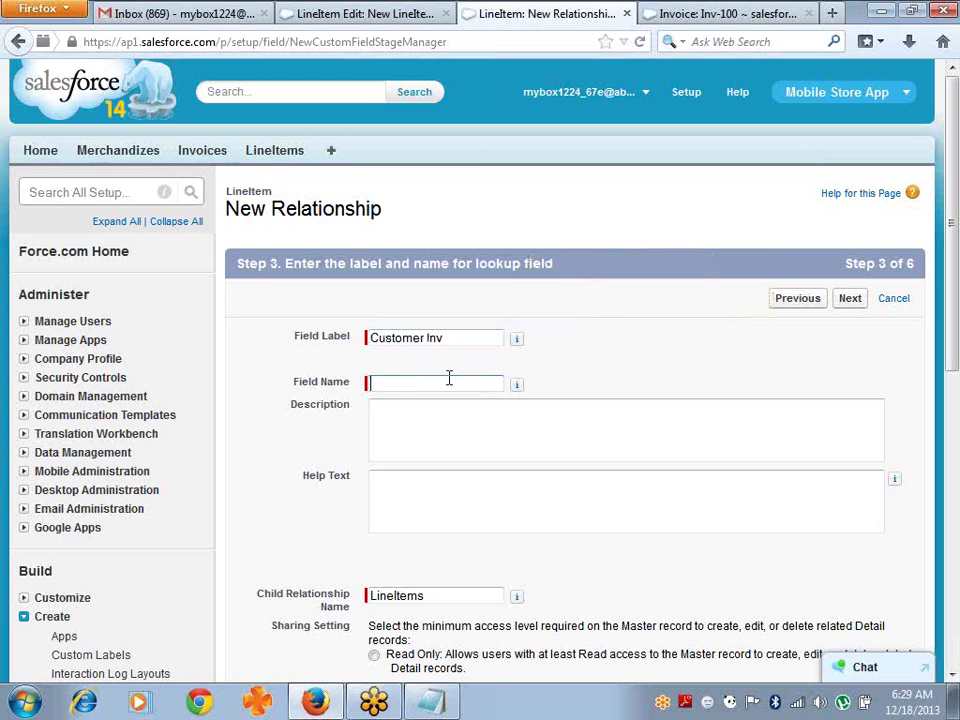
{"action": "left_click", "coordinate": [456, 339]}
{"action": "key", "text": "Tab"}
Step: Review the blank new LineItem form, then accept the Customer Inv field details and the default field-level security
{"action": "left_click", "coordinate": [317, 15]}
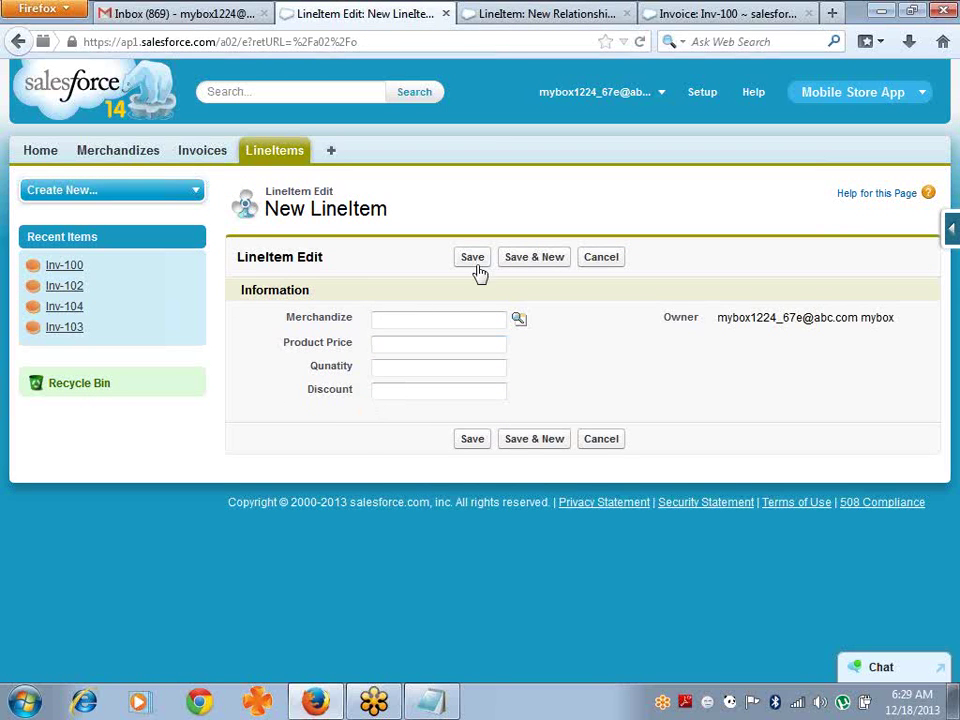
{"action": "left_click", "coordinate": [548, 13]}
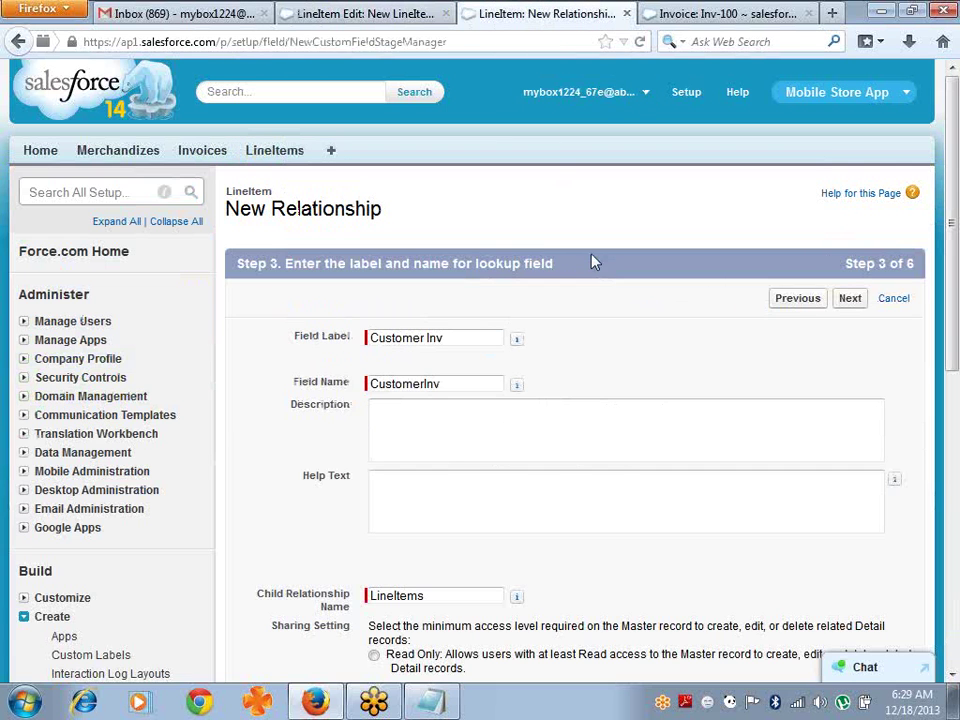
{"action": "left_click", "coordinate": [847, 303]}
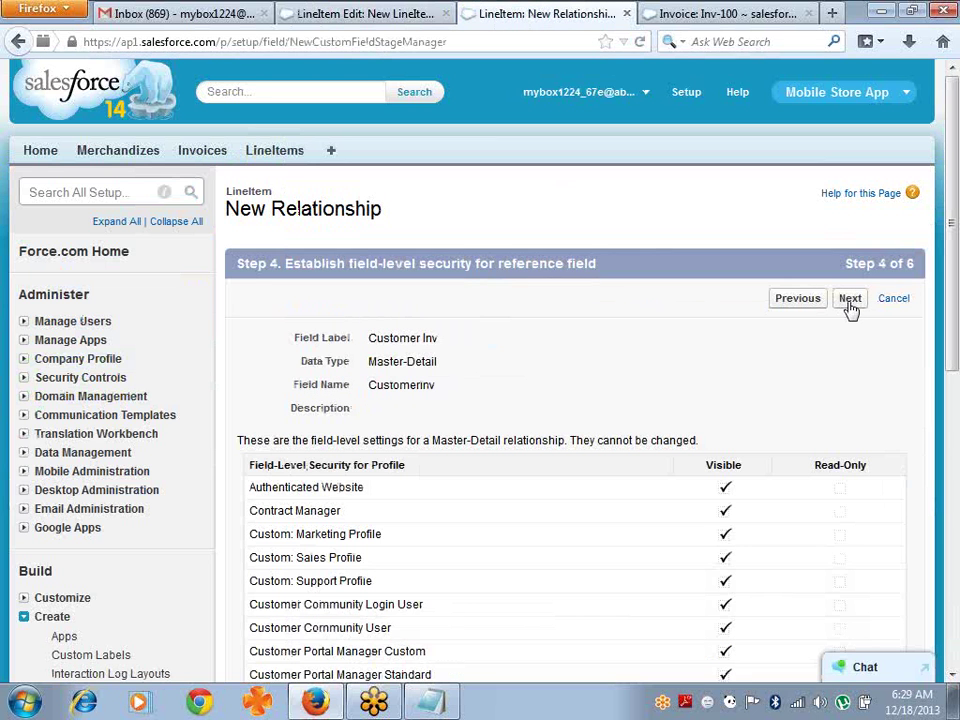
{"action": "left_click", "coordinate": [849, 302]}
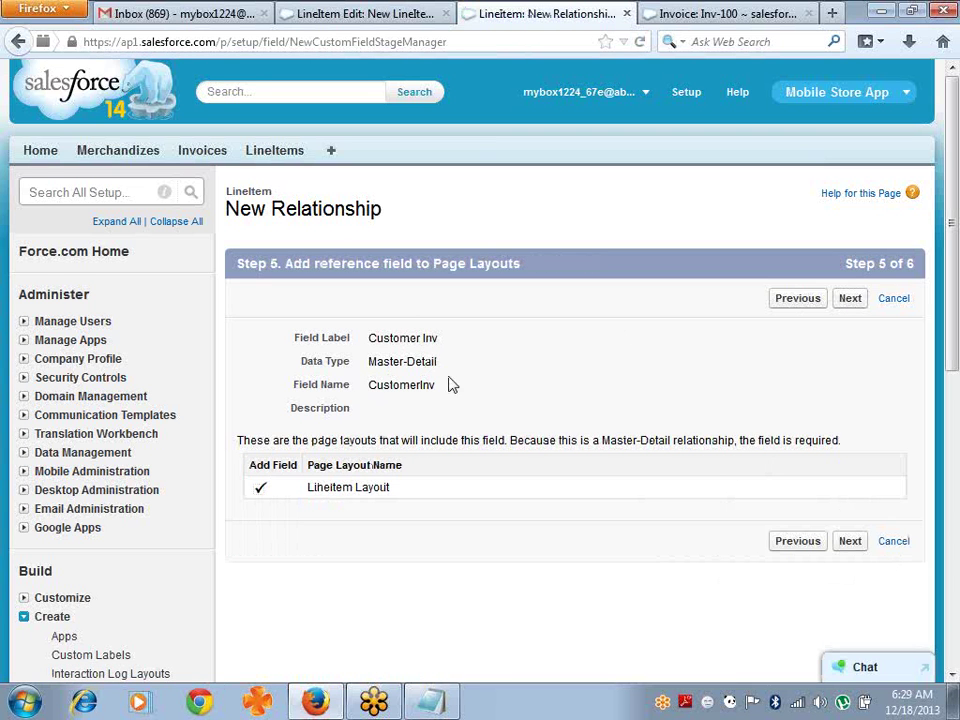
Step: Accept the LineItem page layout and the LineItems related list on the Invoice layout, save the relationship, and review the custom fields list
{"action": "left_click", "coordinate": [853, 304]}
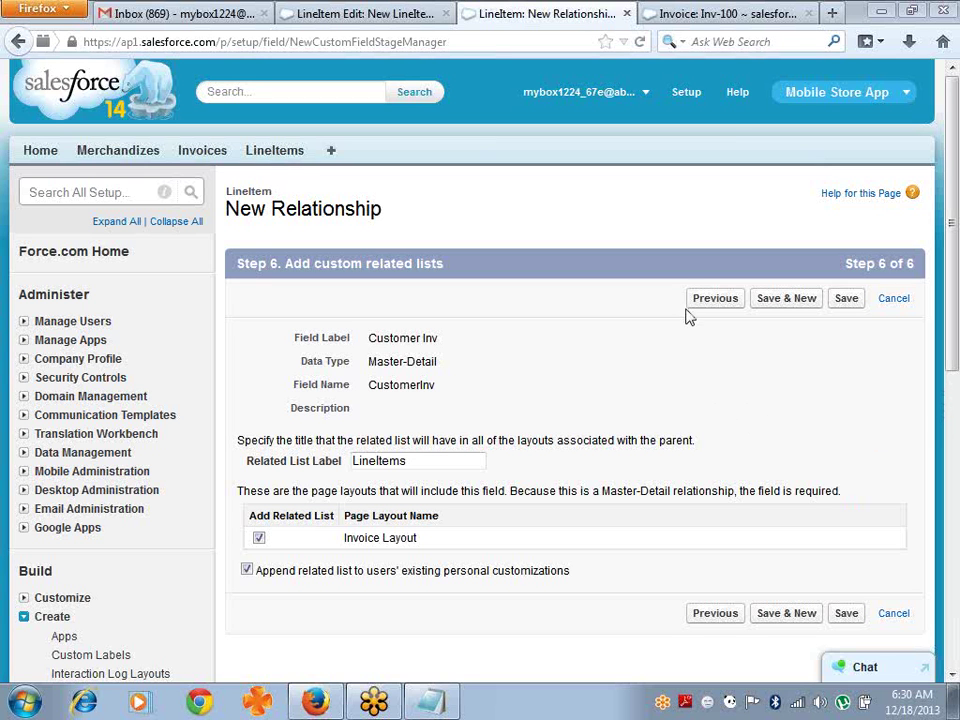
{"action": "left_click", "coordinate": [834, 308]}
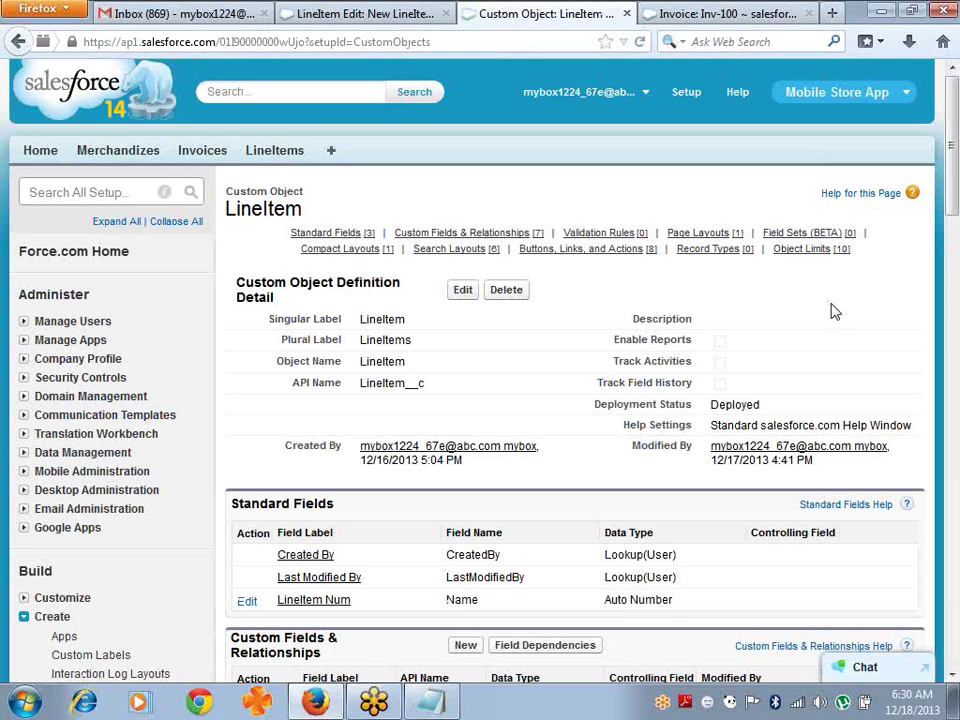
{"action": "left_click_drag", "start_coordinate": [947, 178], "coordinate": [955, 272]}
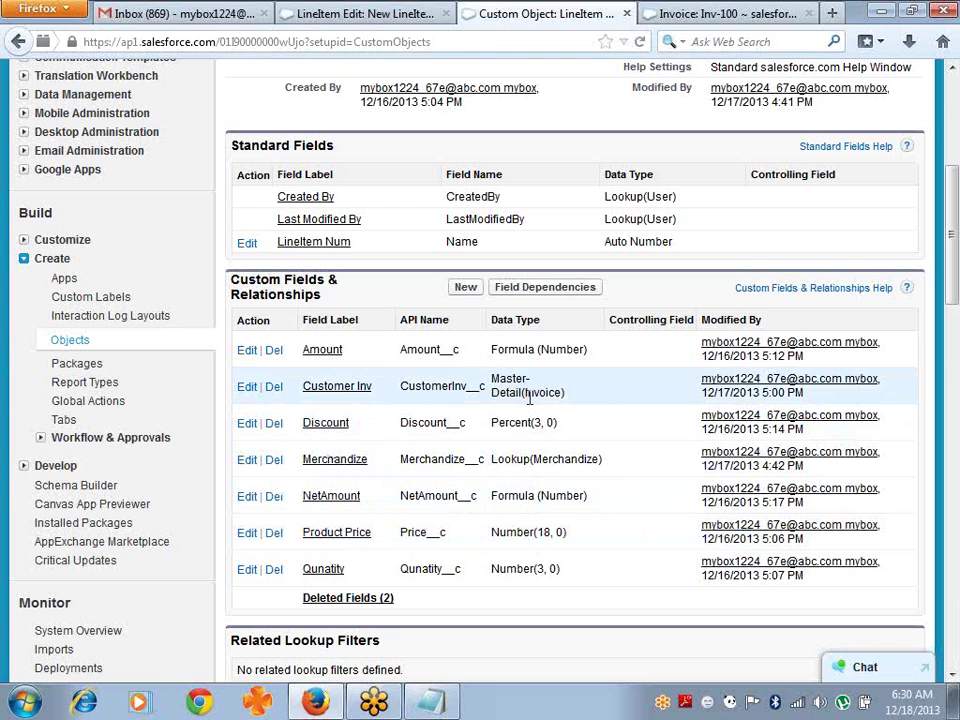
{"action": "scroll", "coordinate": [955, 270], "scroll_direction": "up", "scroll_amount": 6}
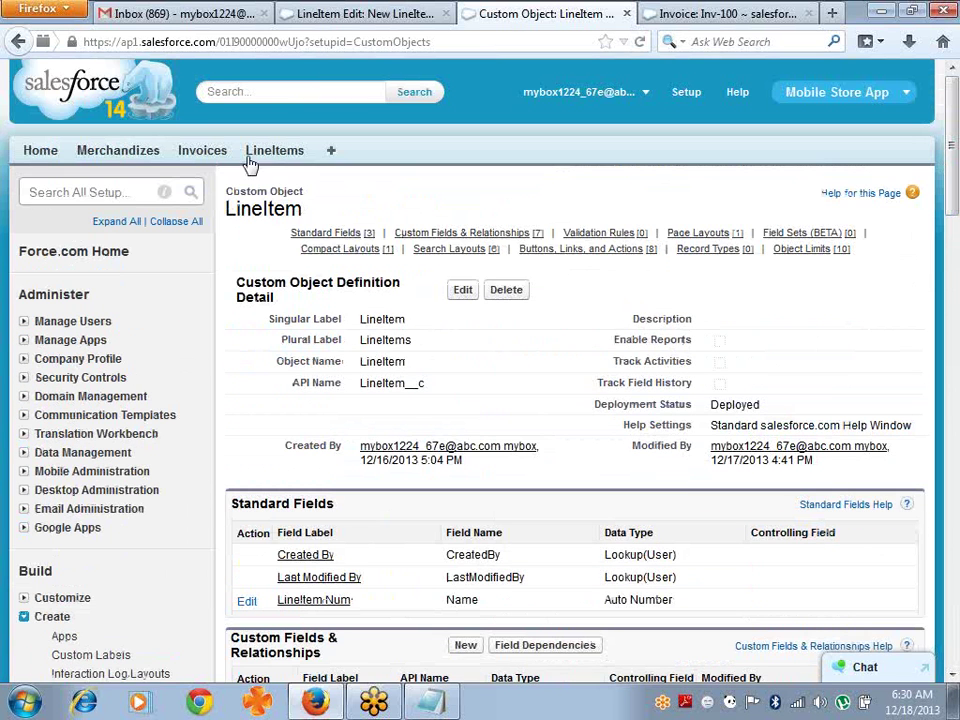
Step: Open a blank new LineItem record and look up invoice Inv-100 for its Customer Inv field
{"action": "left_click", "coordinate": [256, 155]}
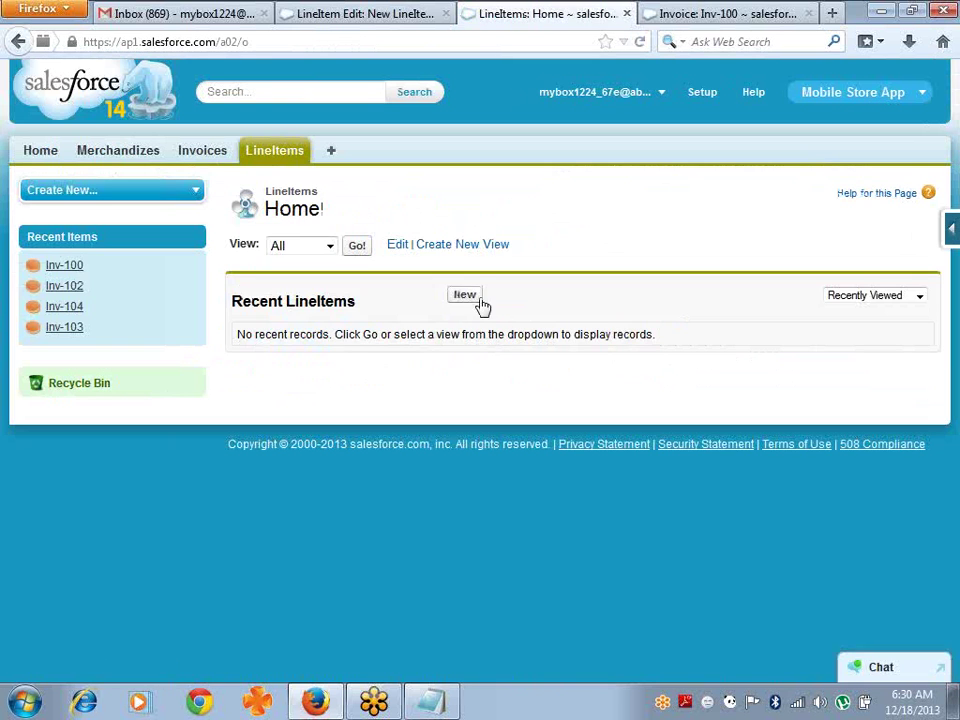
{"action": "left_click", "coordinate": [465, 298]}
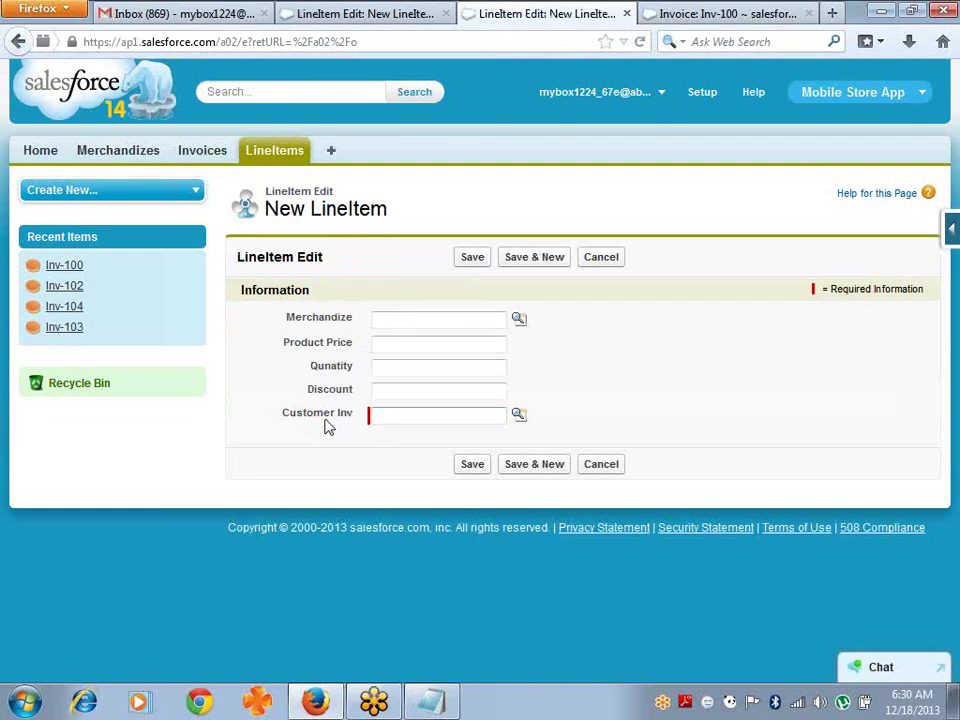
{"action": "left_click", "coordinate": [416, 420]}
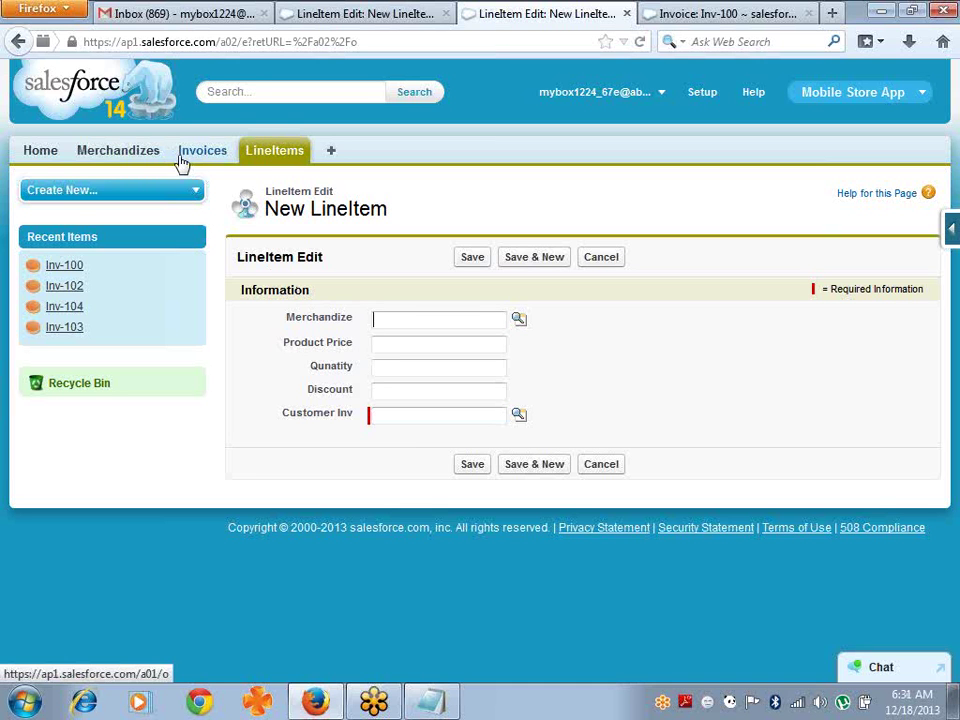
{"action": "left_click", "coordinate": [519, 415]}
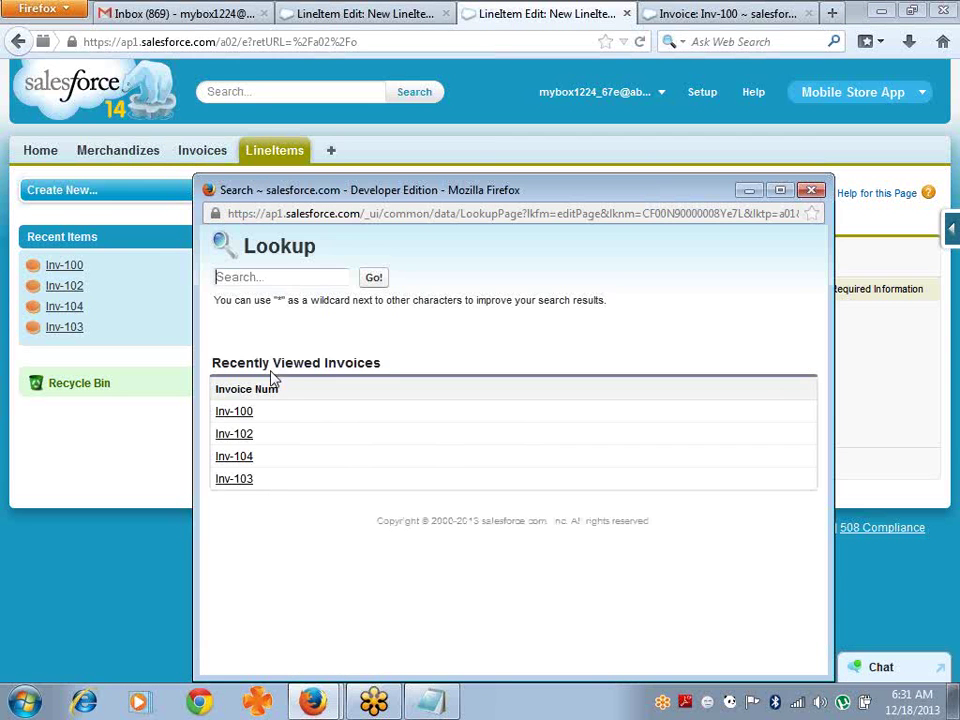
{"action": "left_click", "coordinate": [238, 414]}
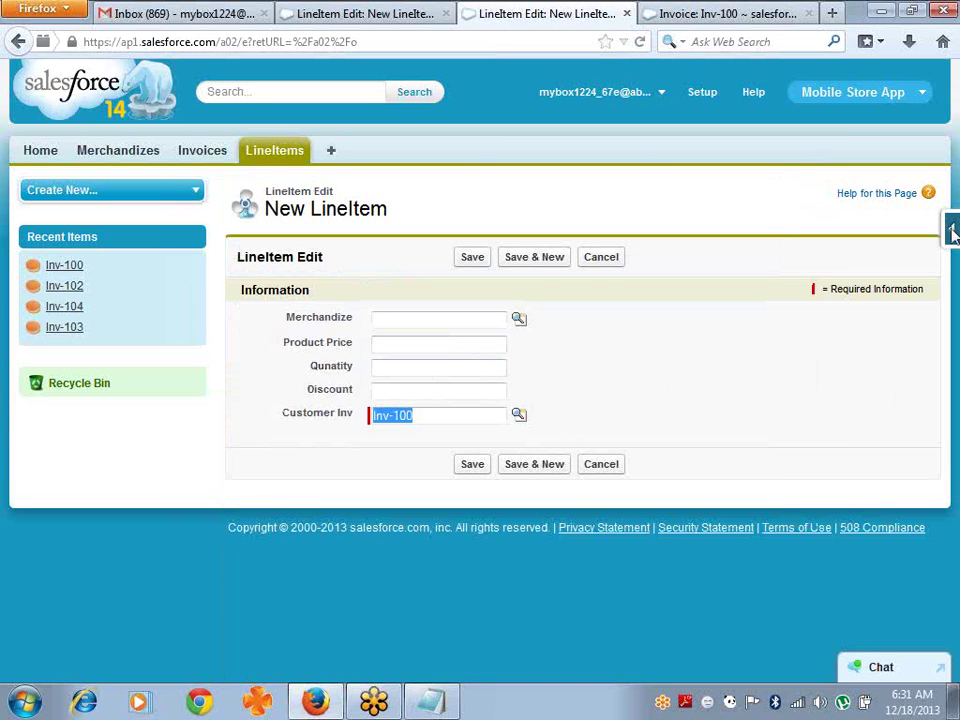
Step: Edit the LineItem page layout so Customer Inv comes first in the Information section, above Merchandize, and save the layout
{"action": "mouse_move", "coordinate": [952, 232]}
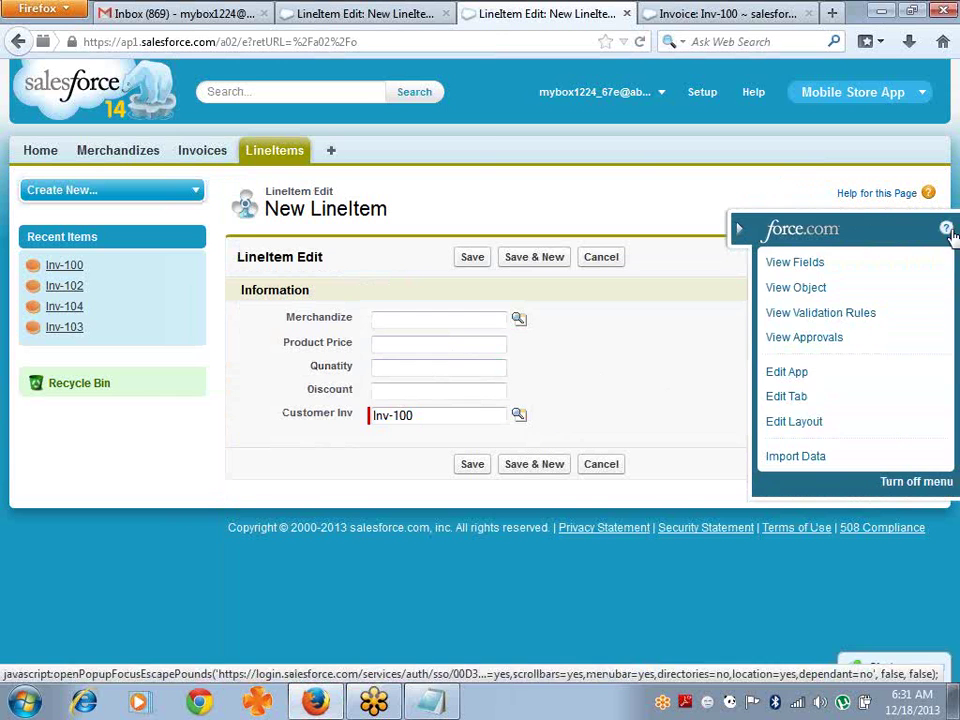
{"action": "left_click", "coordinate": [787, 424]}
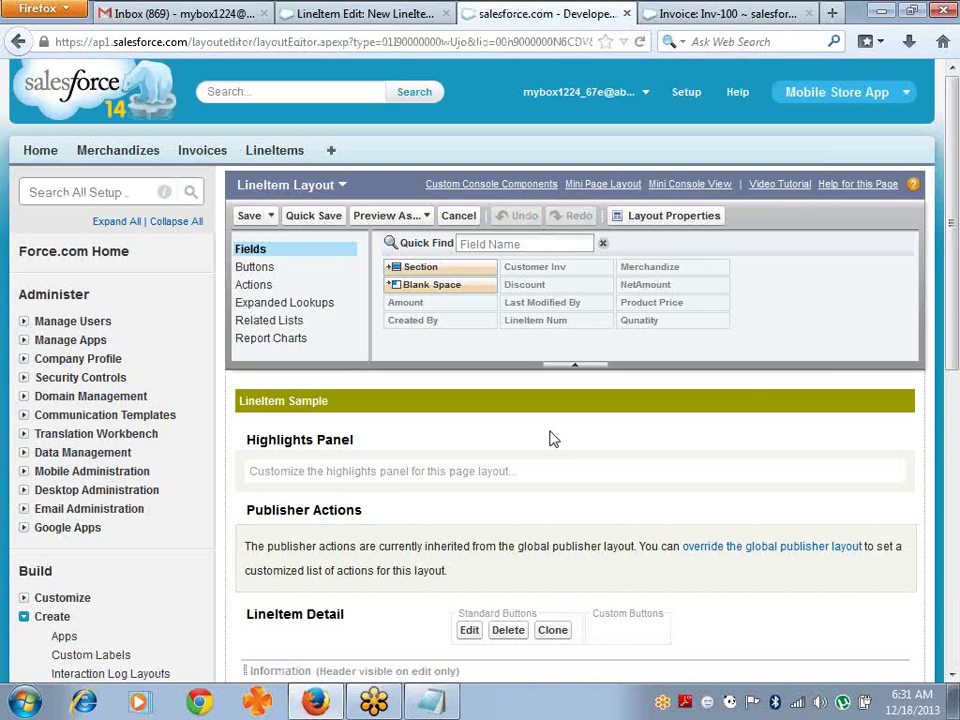
{"action": "scroll", "coordinate": [371, 497], "scroll_direction": "down", "scroll_amount": 5}
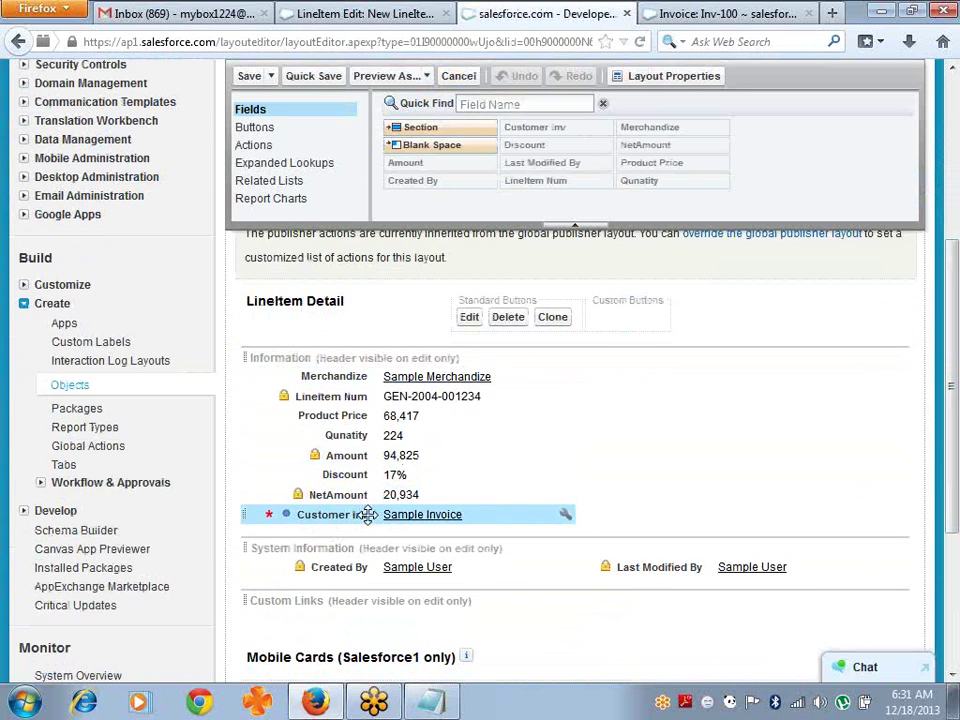
{"action": "left_click_drag", "start_coordinate": [366, 514], "coordinate": [429, 371]}
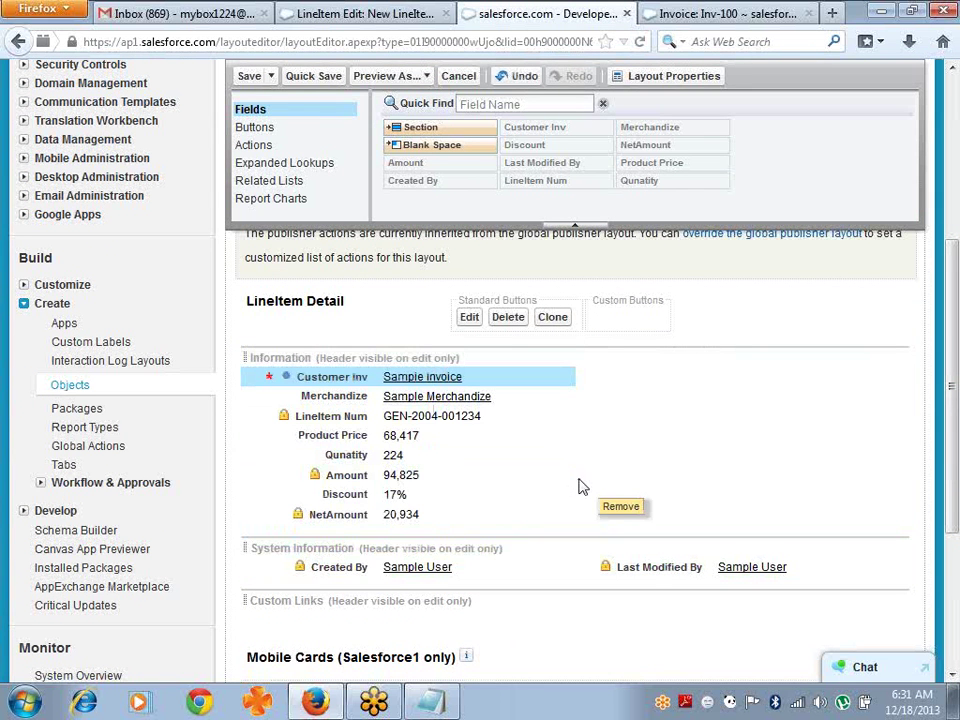
{"action": "left_click", "coordinate": [248, 82]}
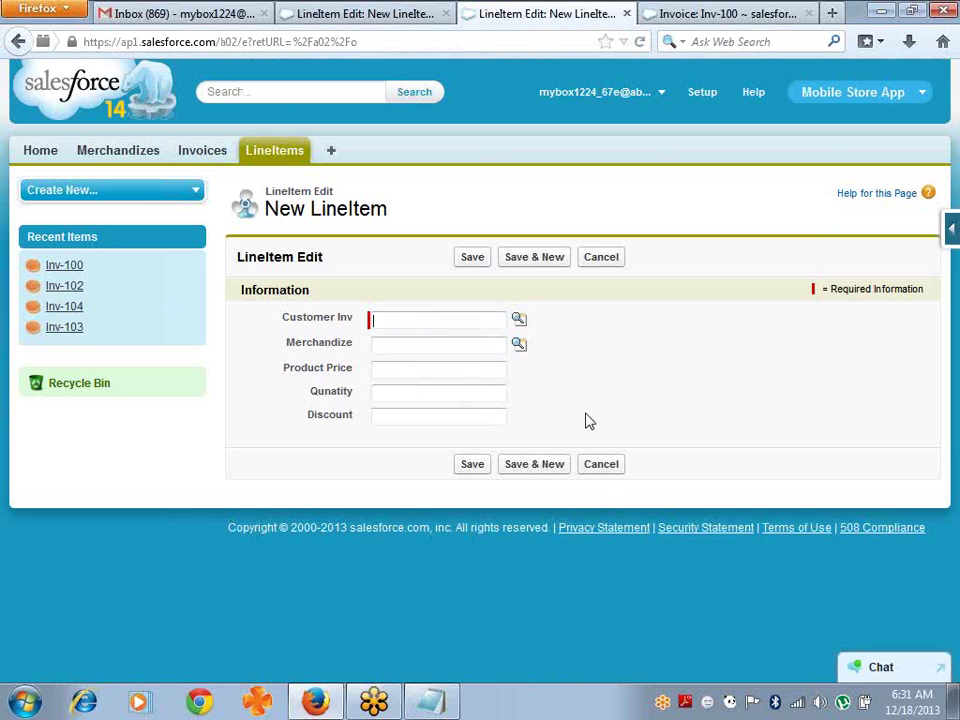
Step: Create a LineItem with Customer Inv Inv-100, merchandize Samsung, product price 35k, quantity 2 and discount 10, and save it
{"action": "left_click", "coordinate": [519, 325]}
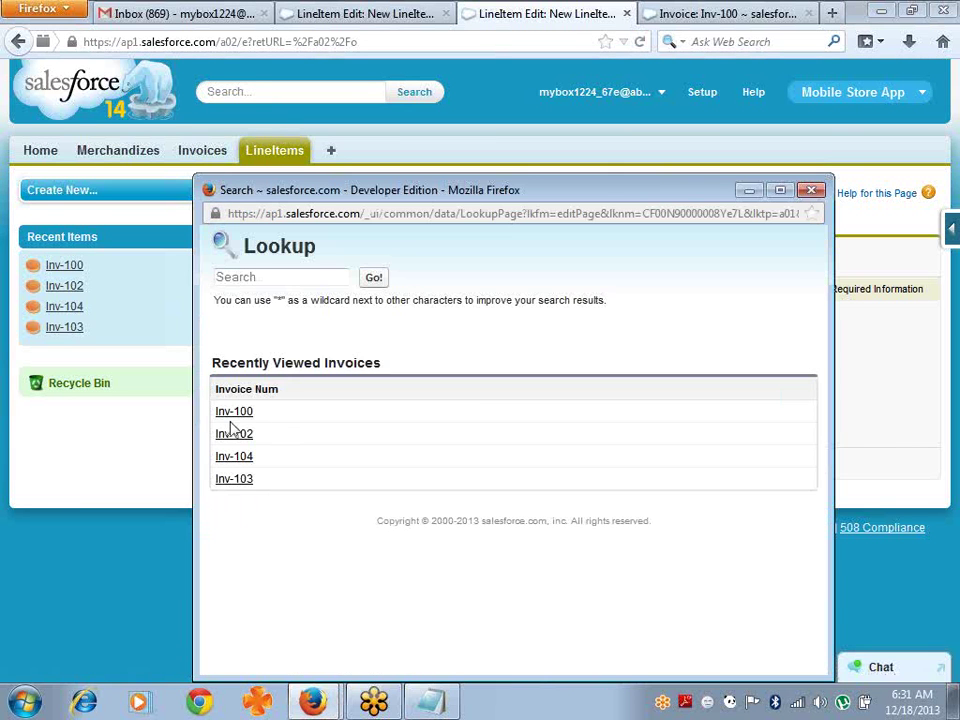
{"action": "left_click", "coordinate": [232, 414]}
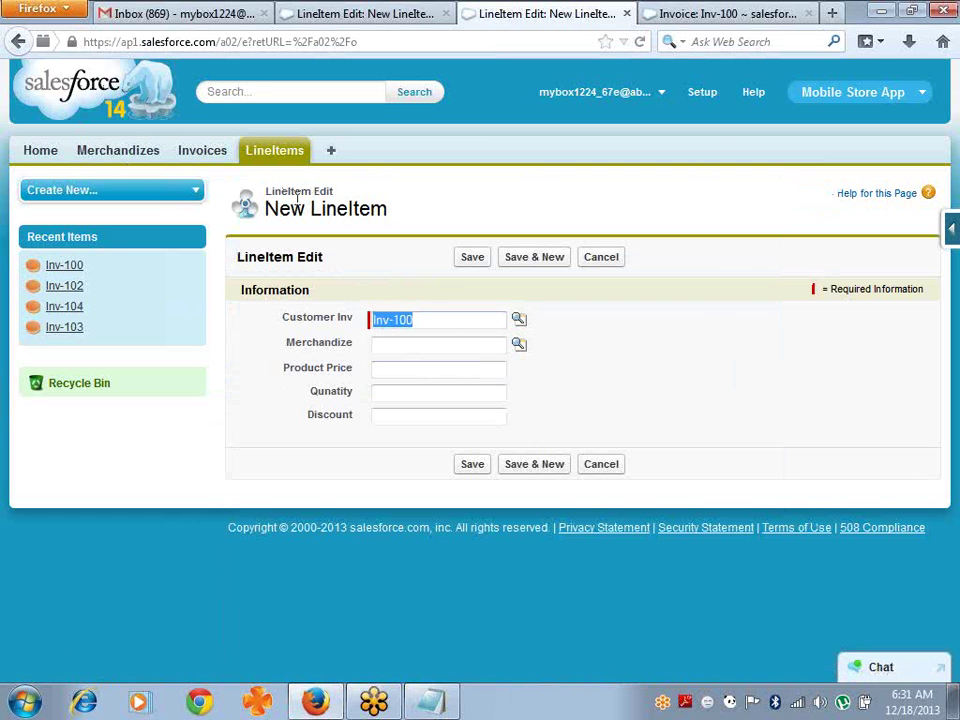
{"action": "left_click", "coordinate": [519, 348]}
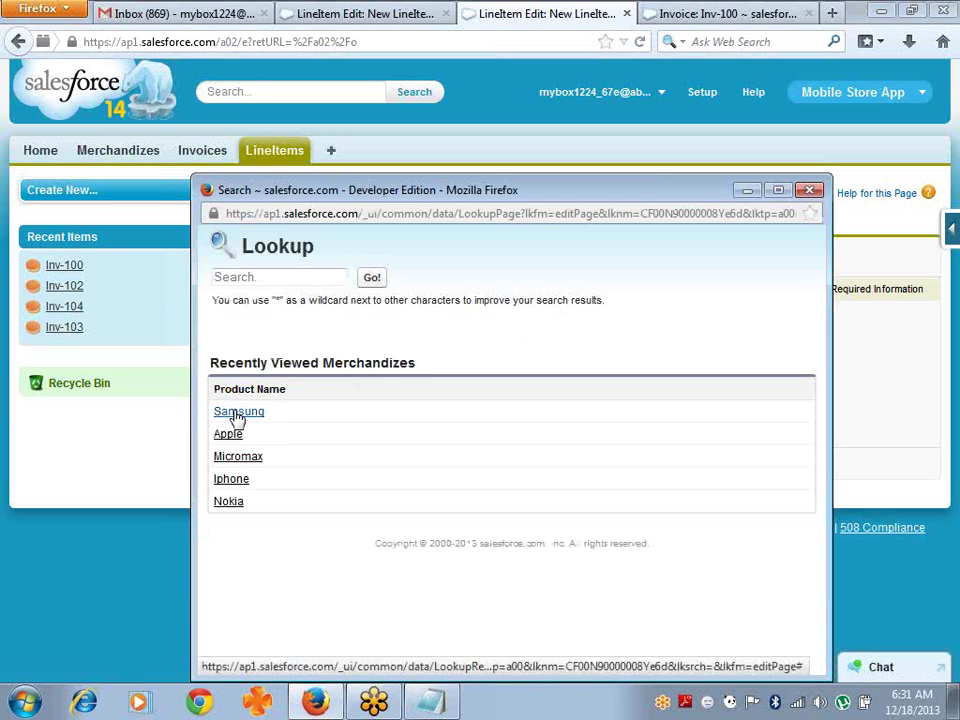
{"action": "left_click", "coordinate": [238, 412]}
{"action": "left_click", "coordinate": [431, 372]}
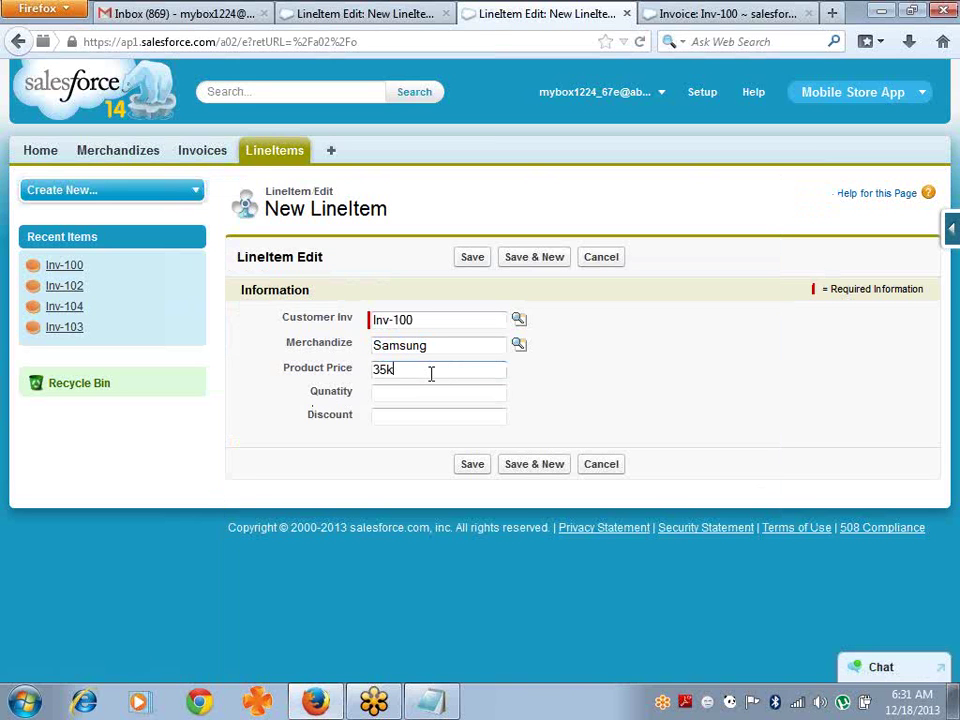
{"action": "key", "text": "Tab"}
{"action": "key", "text": "Tab"}
{"action": "key", "text": "Return"}
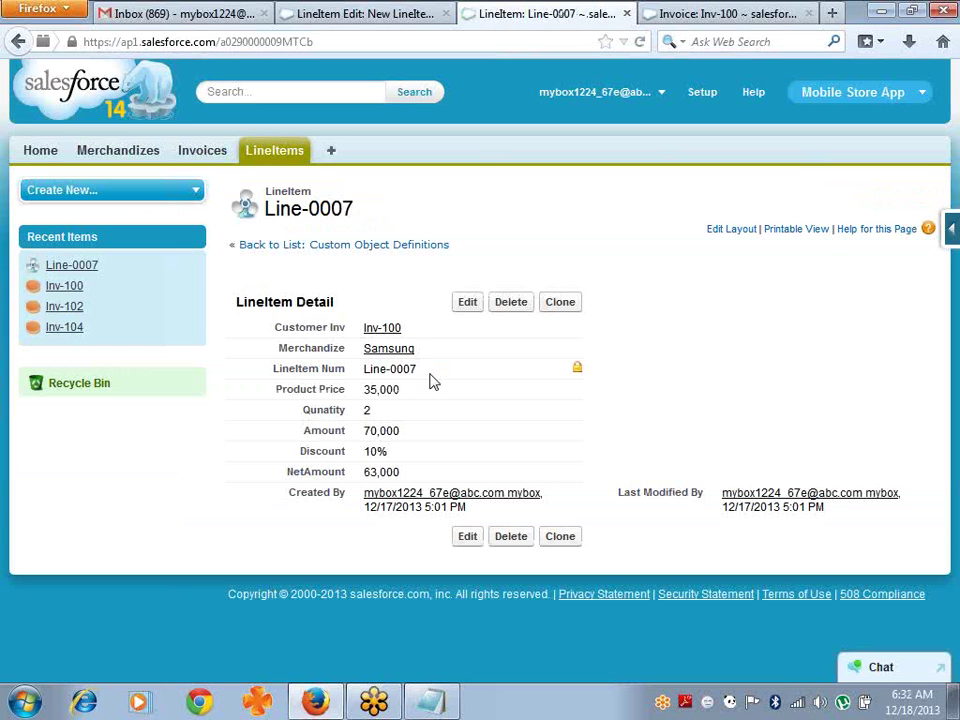
Step: Open the Inv-100 invoice from the saved line item and compare its LineItems related list with the previously opened Inv-100 page
{"action": "left_click", "coordinate": [387, 328]}
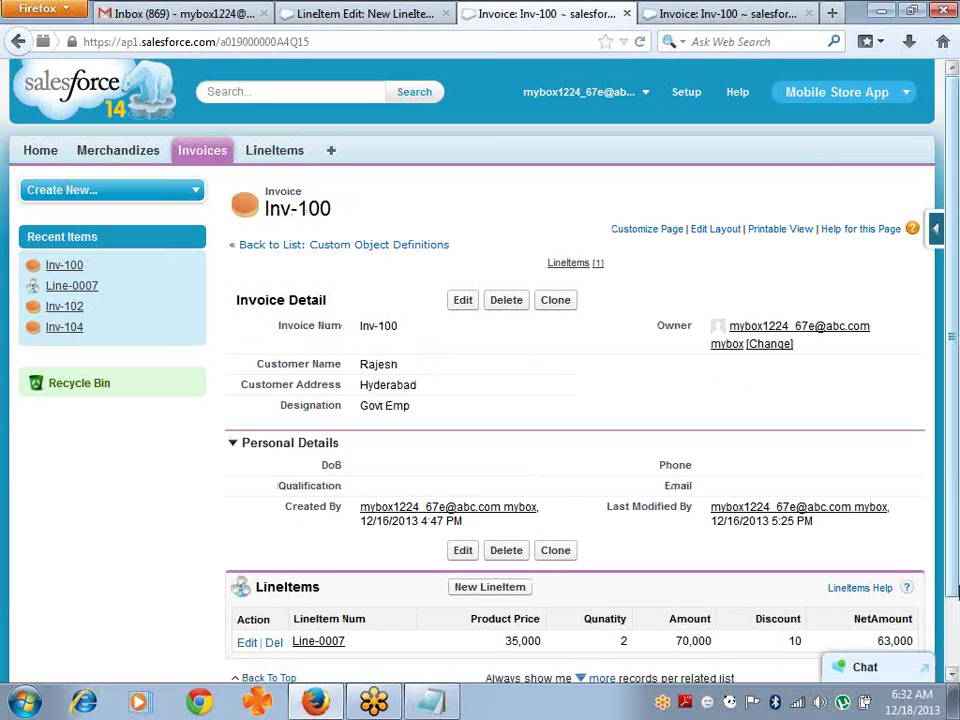
{"action": "left_click_drag", "start_coordinate": [952, 585], "coordinate": [954, 650]}
{"action": "left_click", "coordinate": [660, 25]}
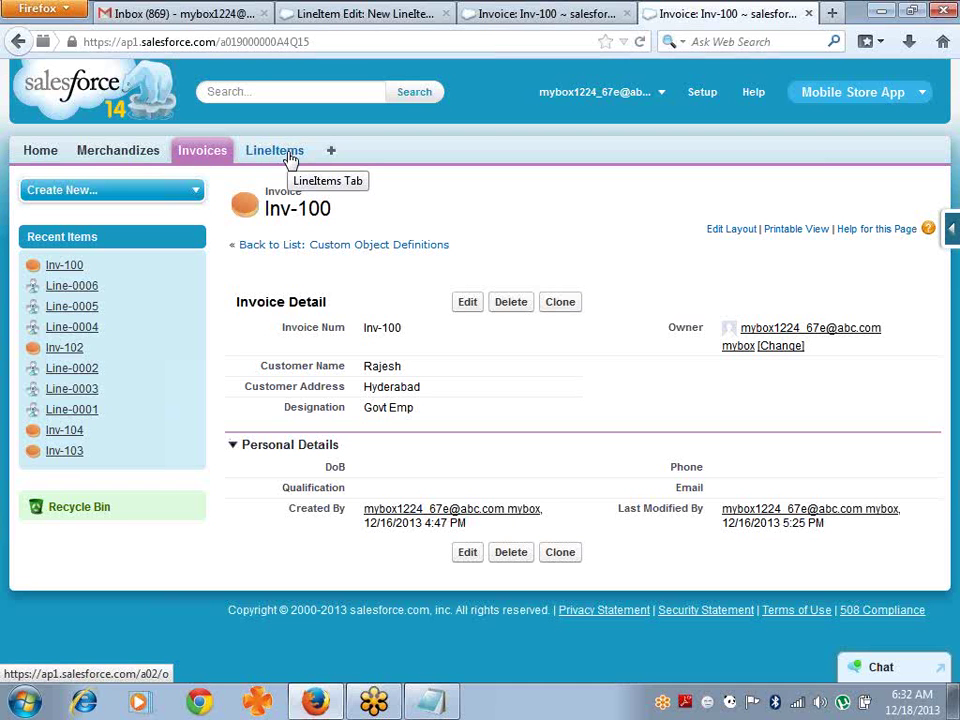
Step: Start another new LineItem, try Inv-104 as its Customer Inv, and replace that choice with Inv-102
{"action": "left_click", "coordinate": [380, 15]}
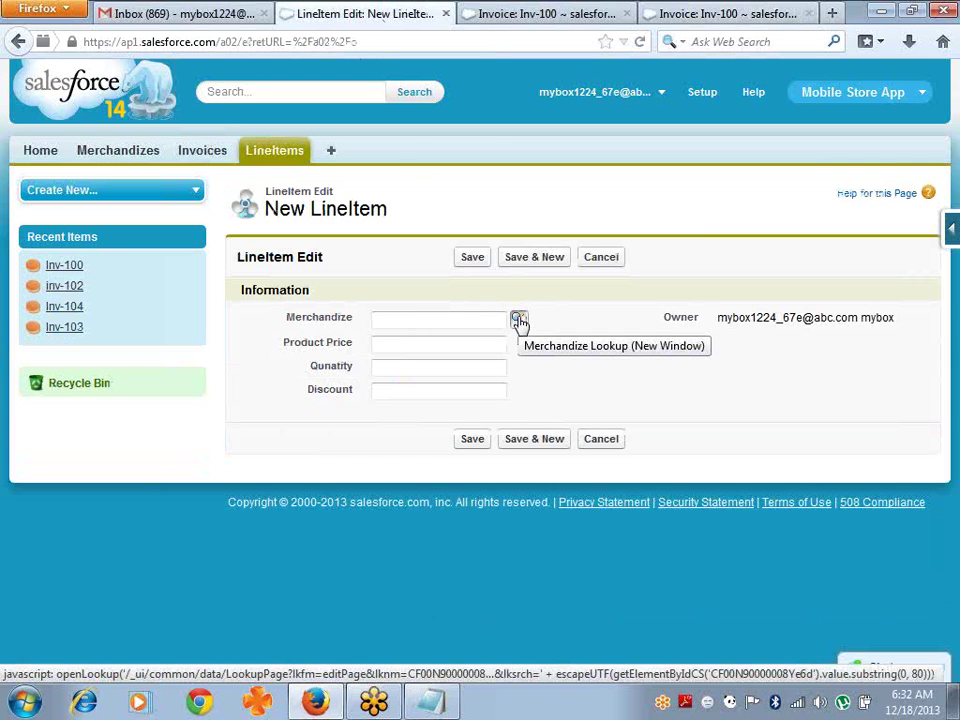
{"action": "left_click", "coordinate": [519, 320]}
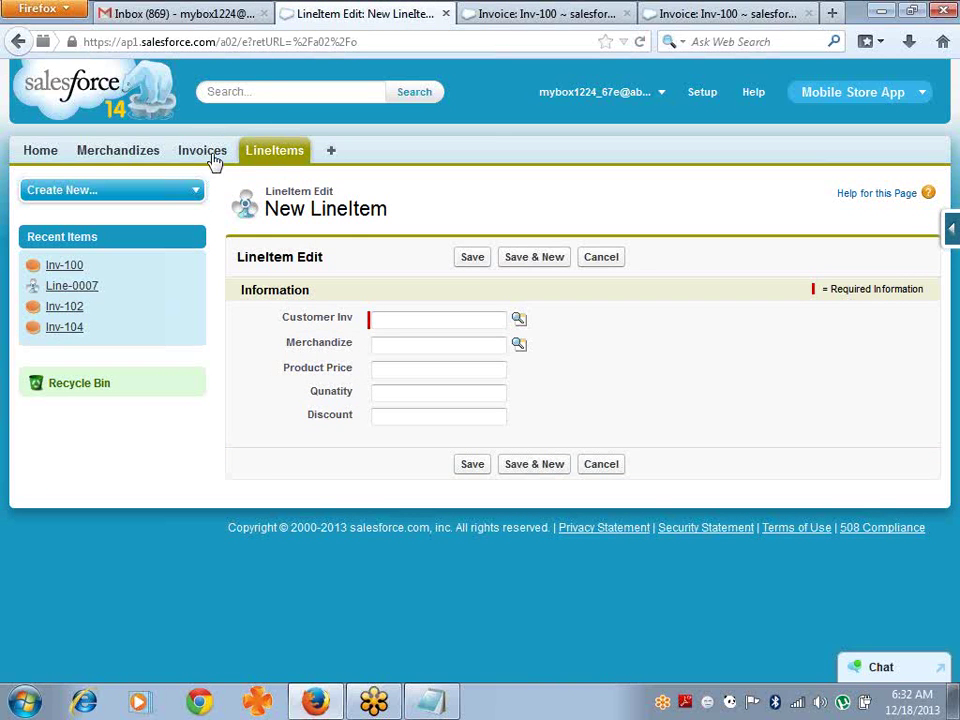
{"action": "left_click", "coordinate": [520, 321]}
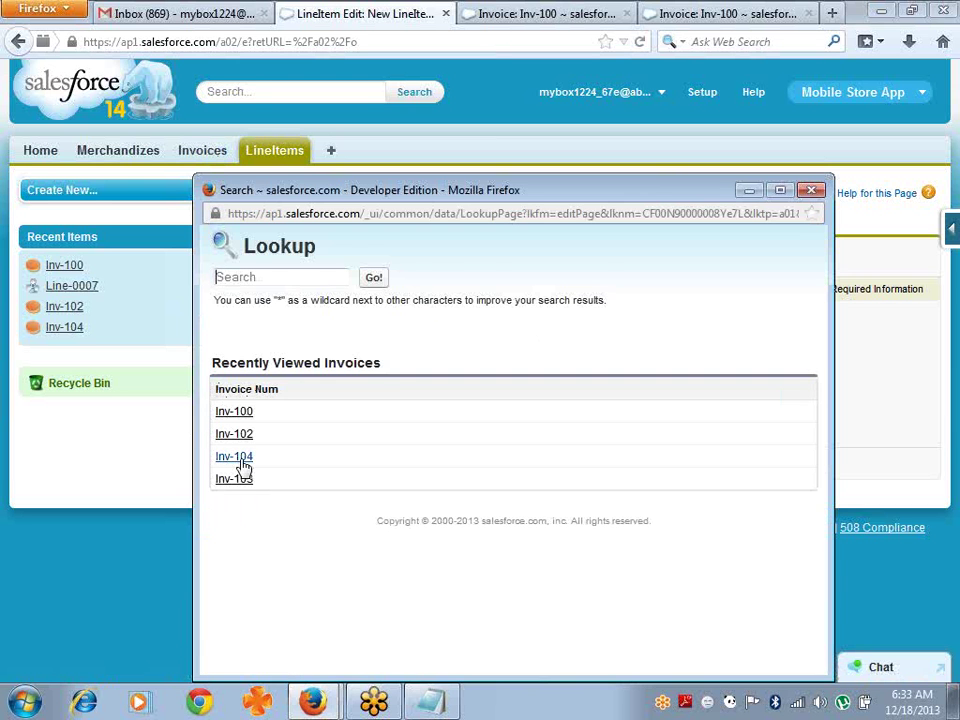
{"action": "left_click", "coordinate": [240, 457]}
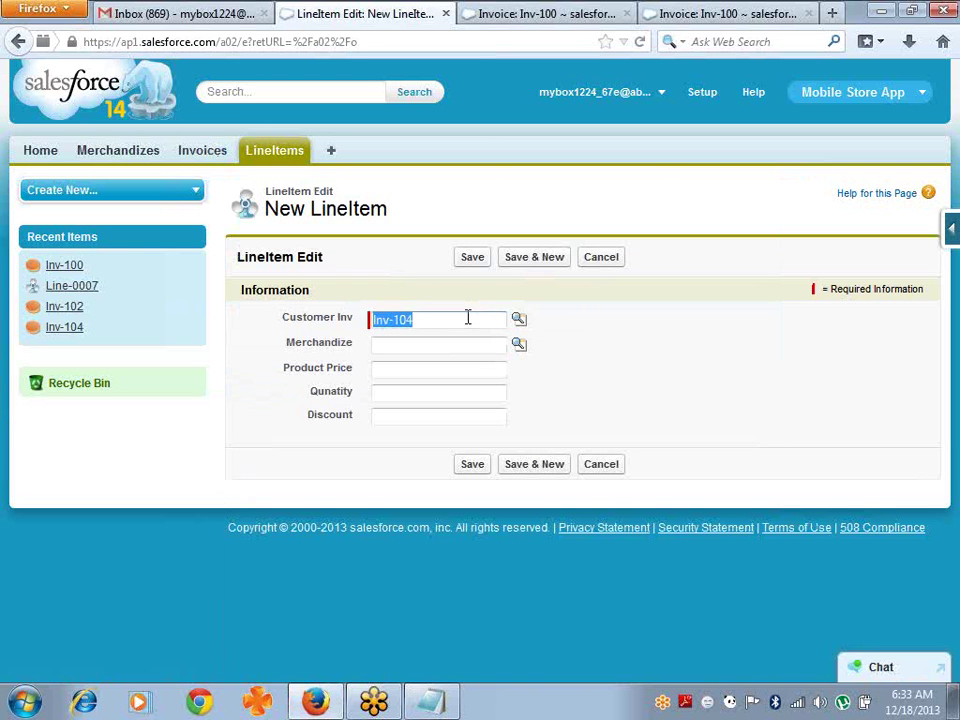
{"action": "key", "text": "BackSpace"}
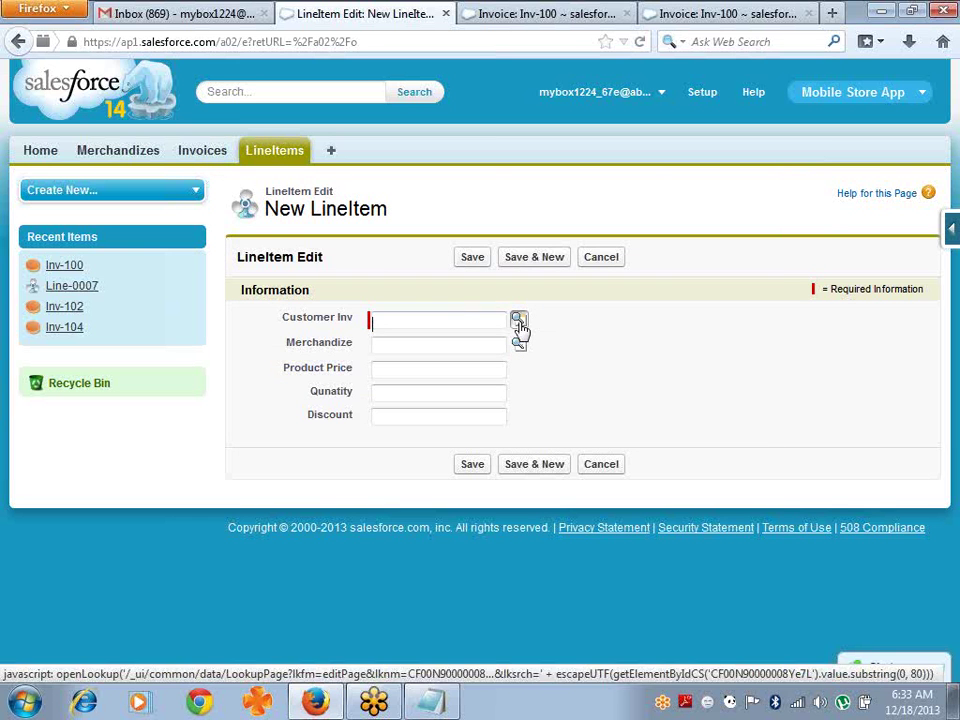
{"action": "left_click", "coordinate": [518, 318]}
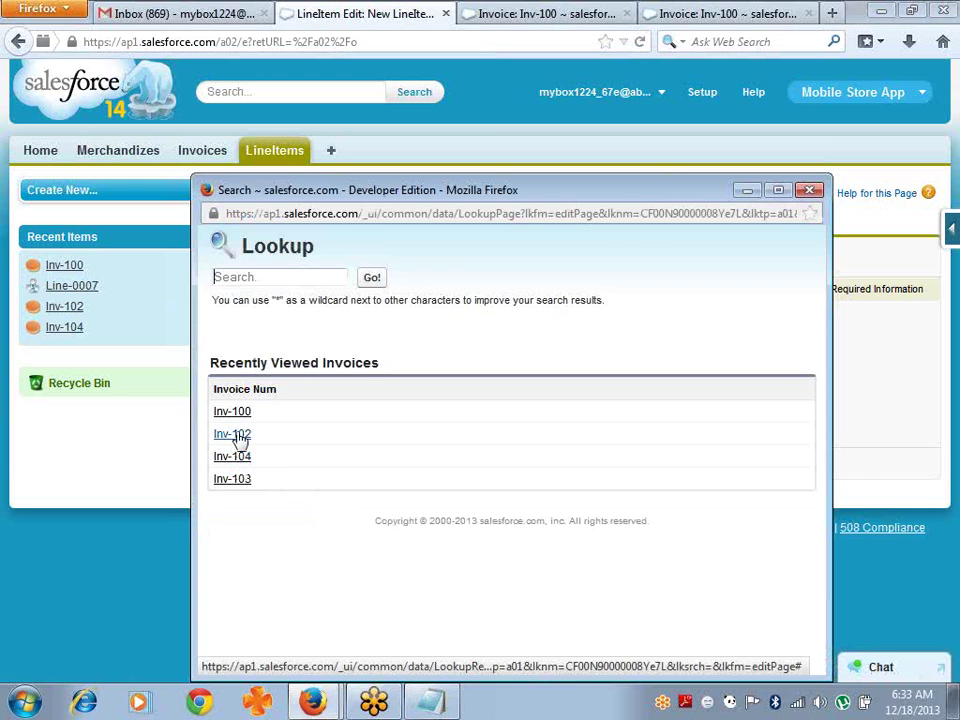
{"action": "left_click", "coordinate": [246, 436]}
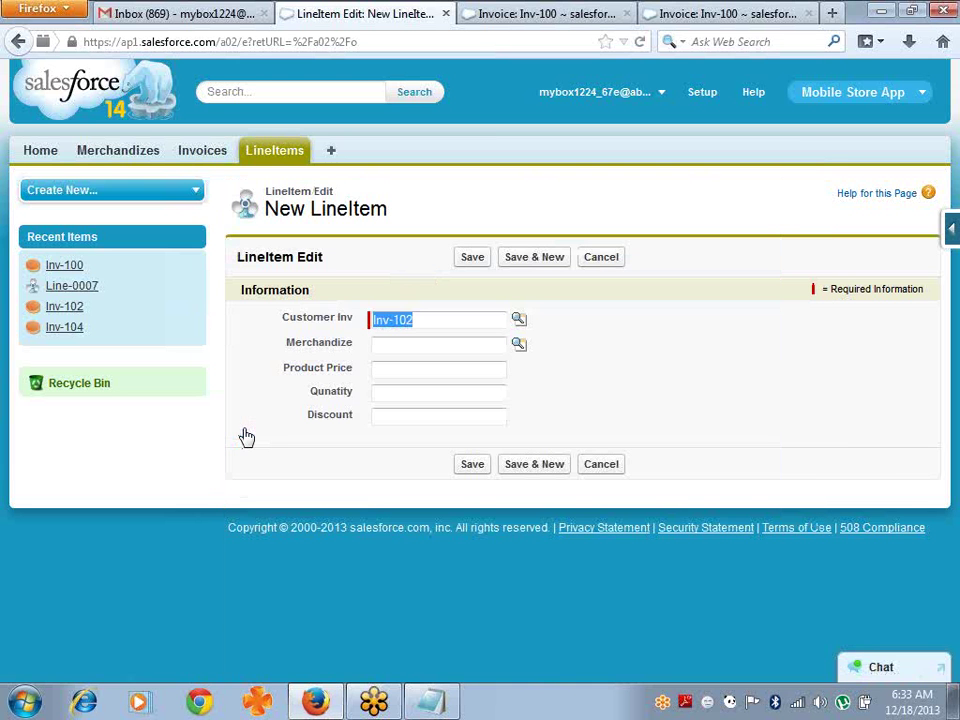
Step: Fill in the Inv-102 line item with merchandize Iphone, product price 25k, quantity 2 and discount 10, and save it
{"action": "left_click", "coordinate": [410, 343]}
{"action": "left_click", "coordinate": [519, 344]}
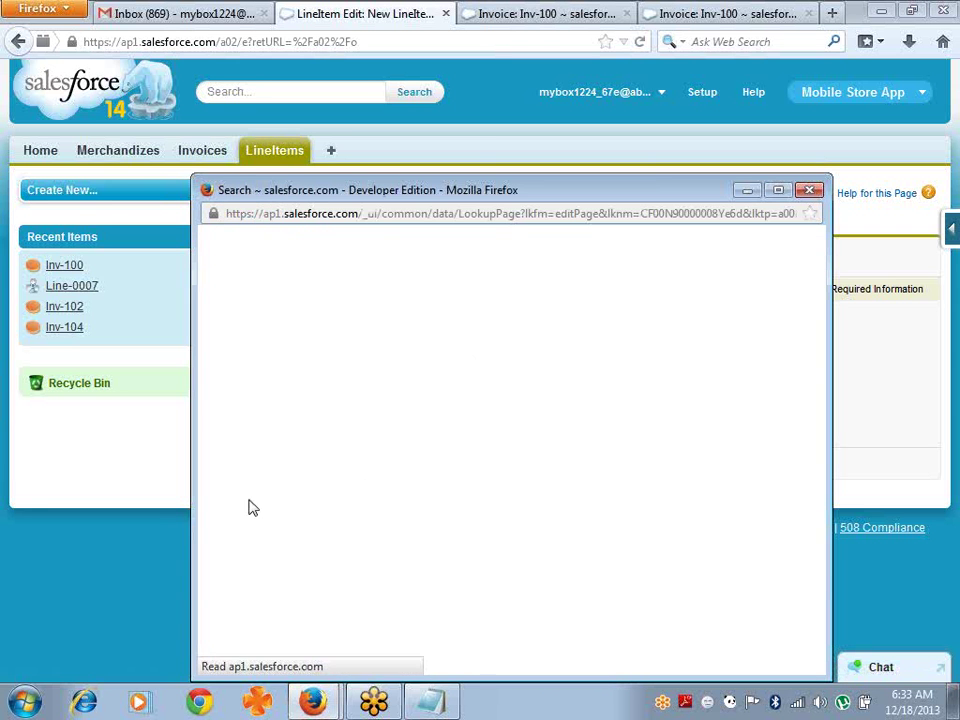
{"action": "left_click", "coordinate": [240, 483]}
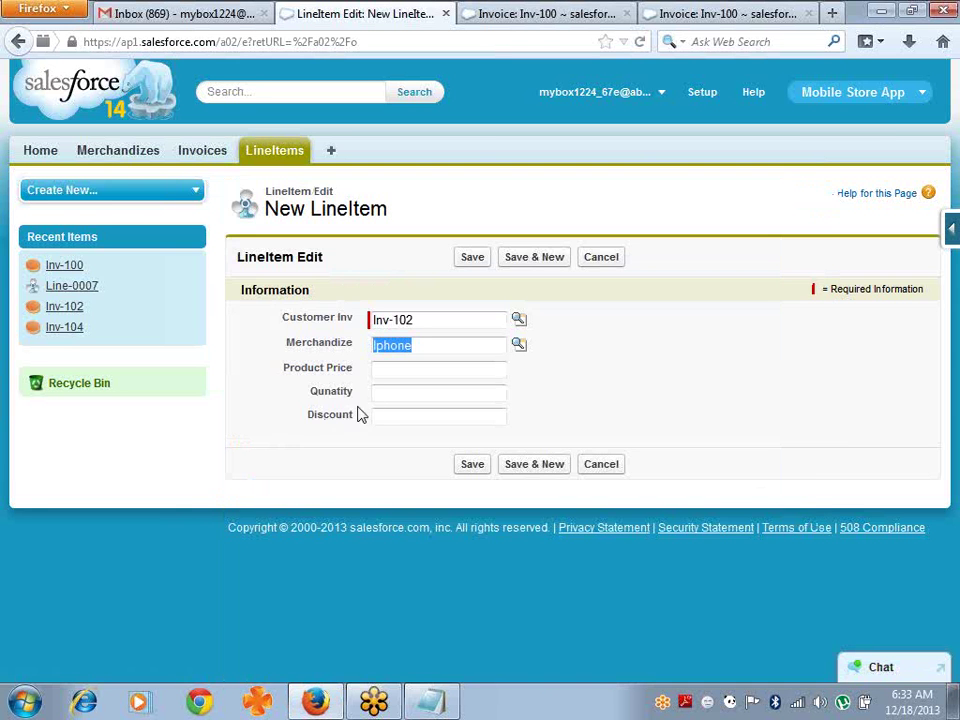
{"action": "left_click", "coordinate": [409, 376]}
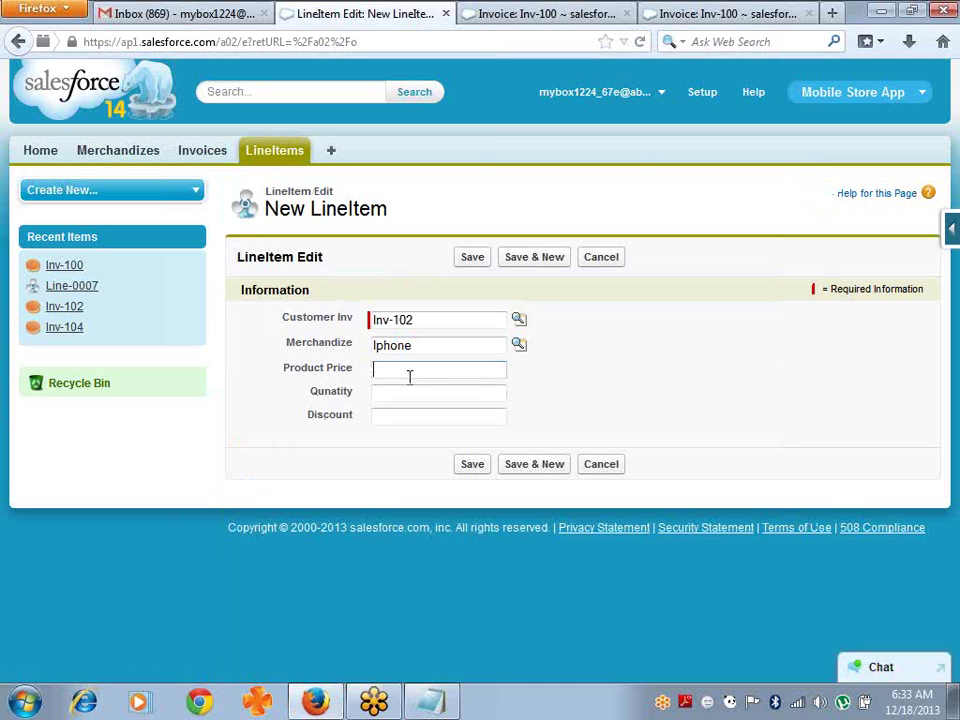
{"action": "type", "text": "25k"}
{"action": "key", "text": "Tab"}
{"action": "key", "text": "Tab"}
{"action": "type", "text": "10"}
{"action": "key", "text": "Return"}
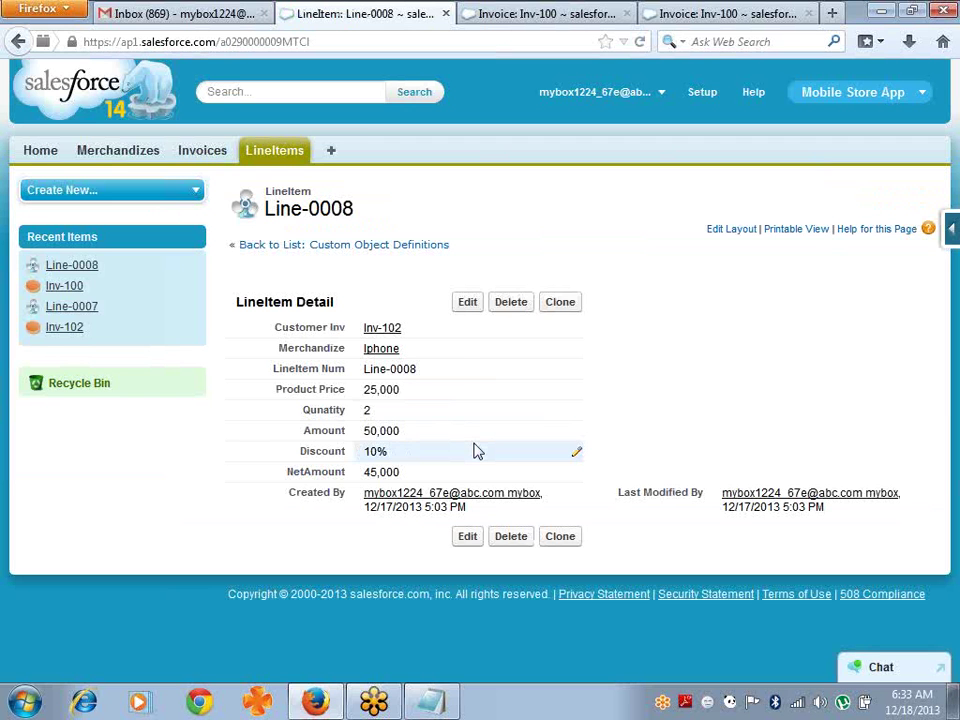
Step: Open invoice Inv-102 from the recent invoices and check its LineItems related list
{"action": "left_click", "coordinate": [197, 155]}
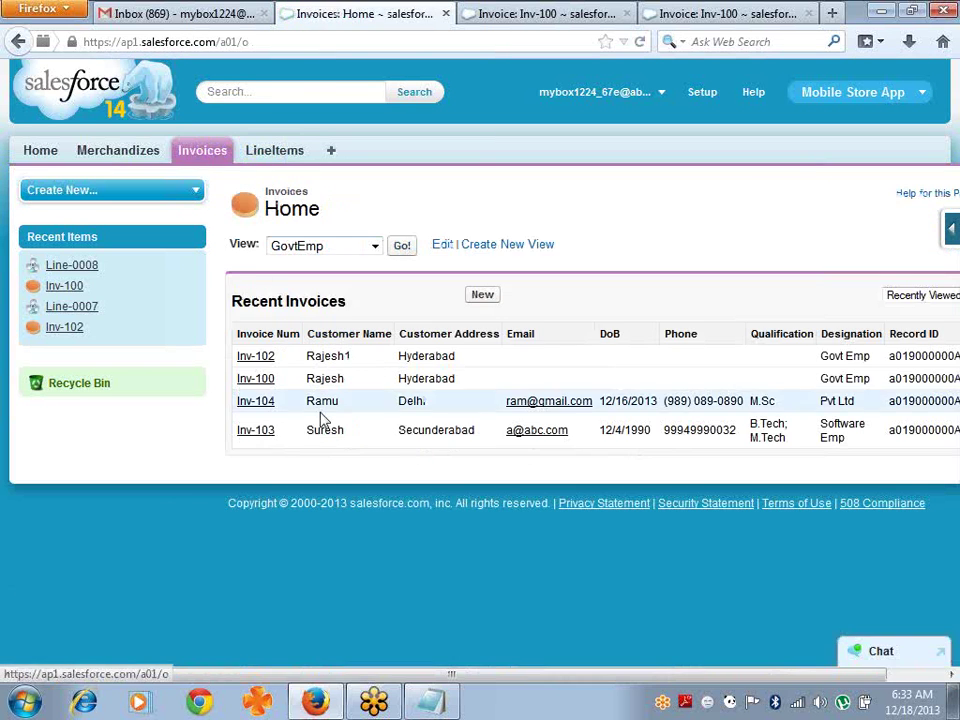
{"action": "left_click", "coordinate": [257, 362]}
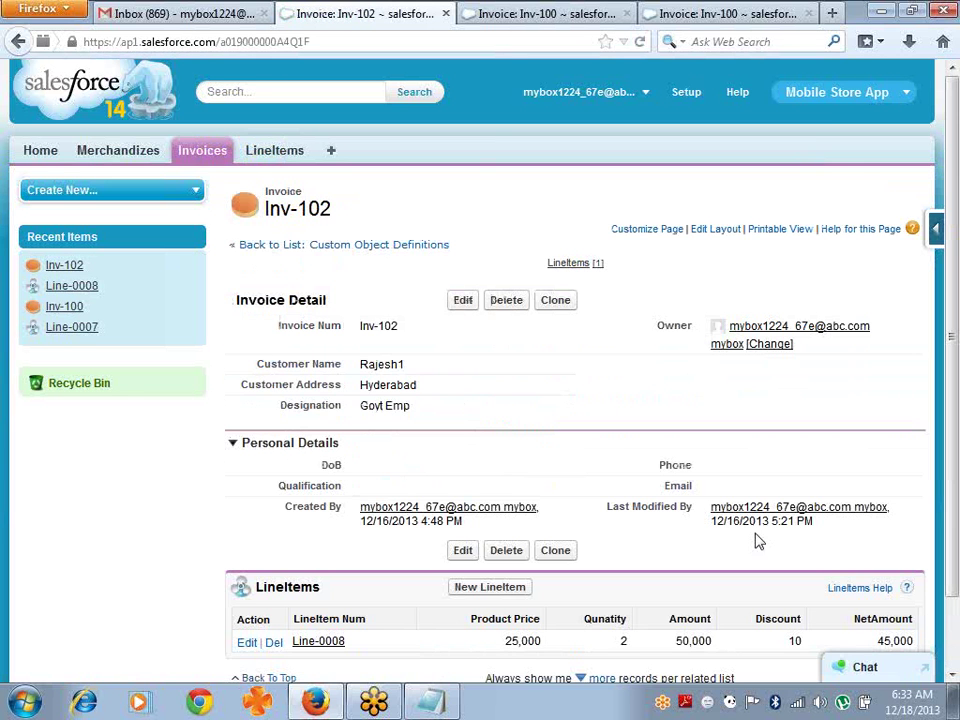
{"action": "left_click_drag", "start_coordinate": [949, 595], "coordinate": [949, 645]}
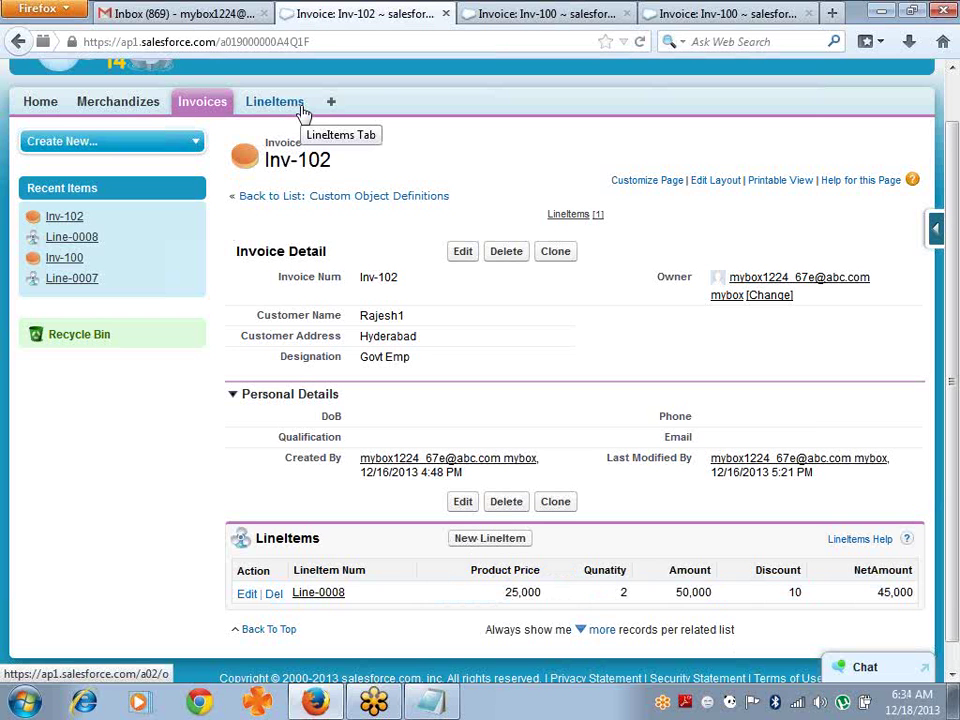
Step: Open invoice Inv-100 from the recent invoices and start a new LineItem from its LineItems related list
{"action": "left_click", "coordinate": [195, 112]}
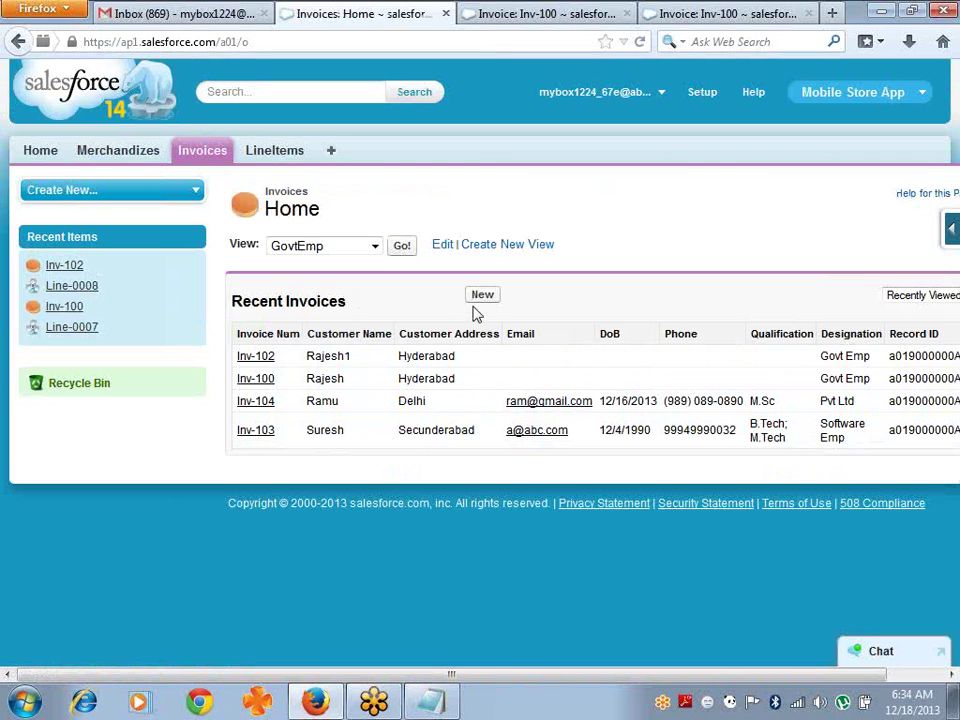
{"action": "left_click", "coordinate": [268, 381]}
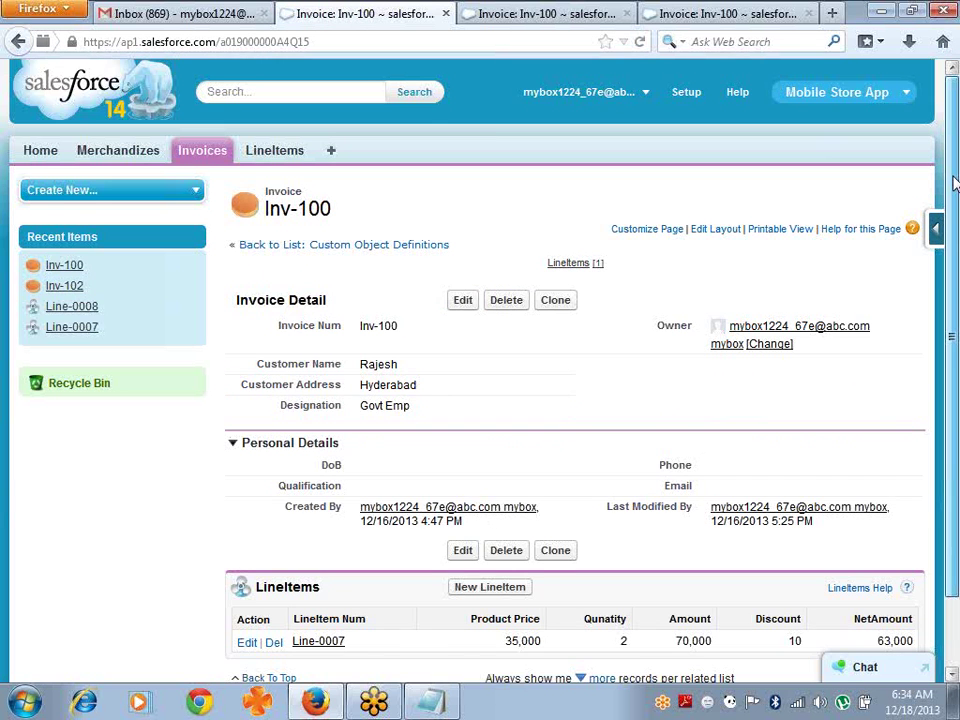
{"action": "scroll", "coordinate": [955, 180], "scroll_direction": "down", "scroll_amount": 2}
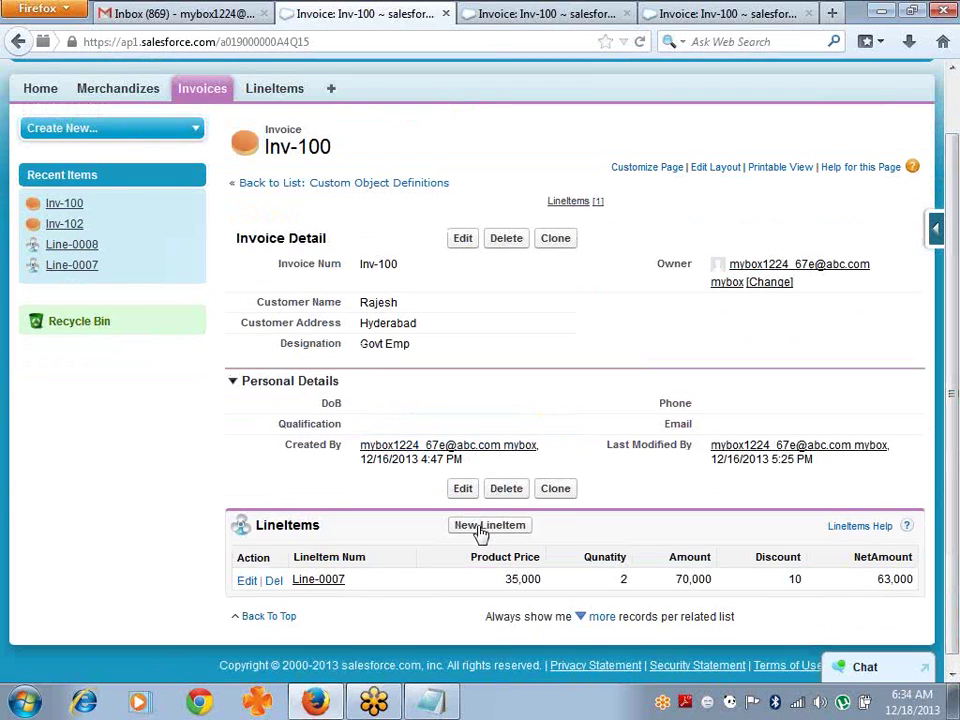
{"action": "left_click", "coordinate": [481, 530]}
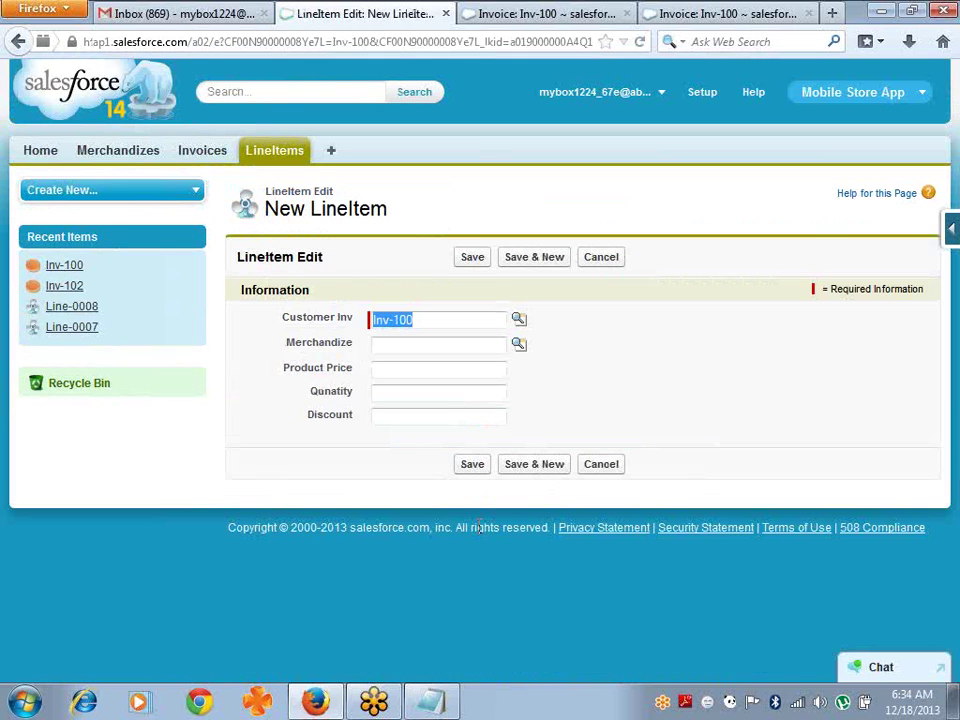
Step: Fill in the Inv-100 line item with merchandize Apple, product price 25k, quantity 2 and discount 10, and save it
{"action": "left_click", "coordinate": [437, 350]}
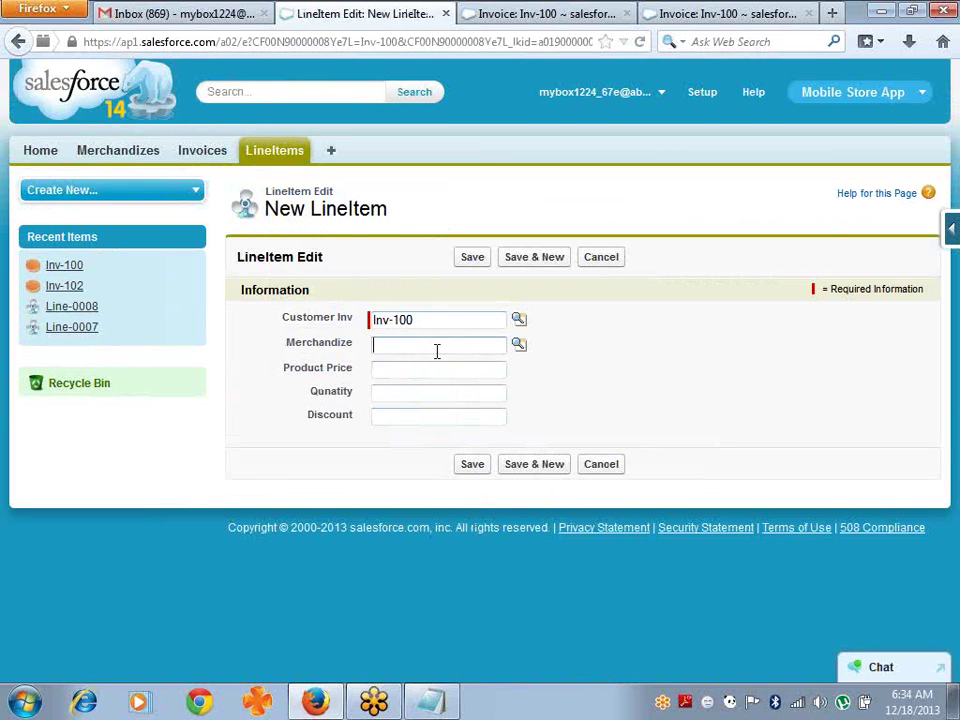
{"action": "left_click", "coordinate": [516, 349]}
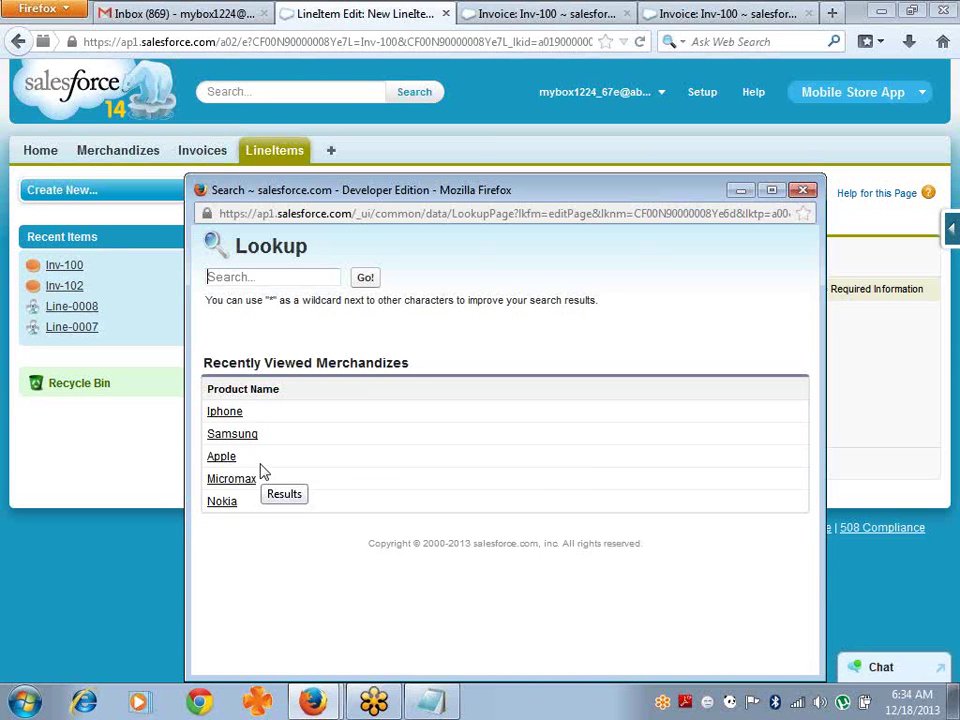
{"action": "left_click", "coordinate": [229, 458]}
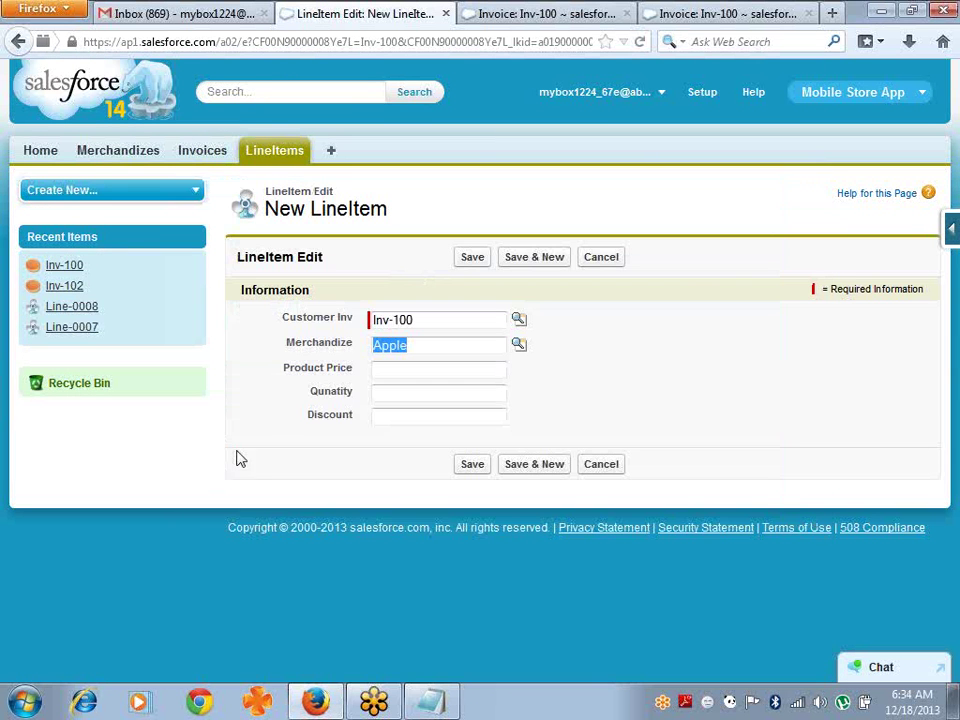
{"action": "left_click", "coordinate": [401, 369]}
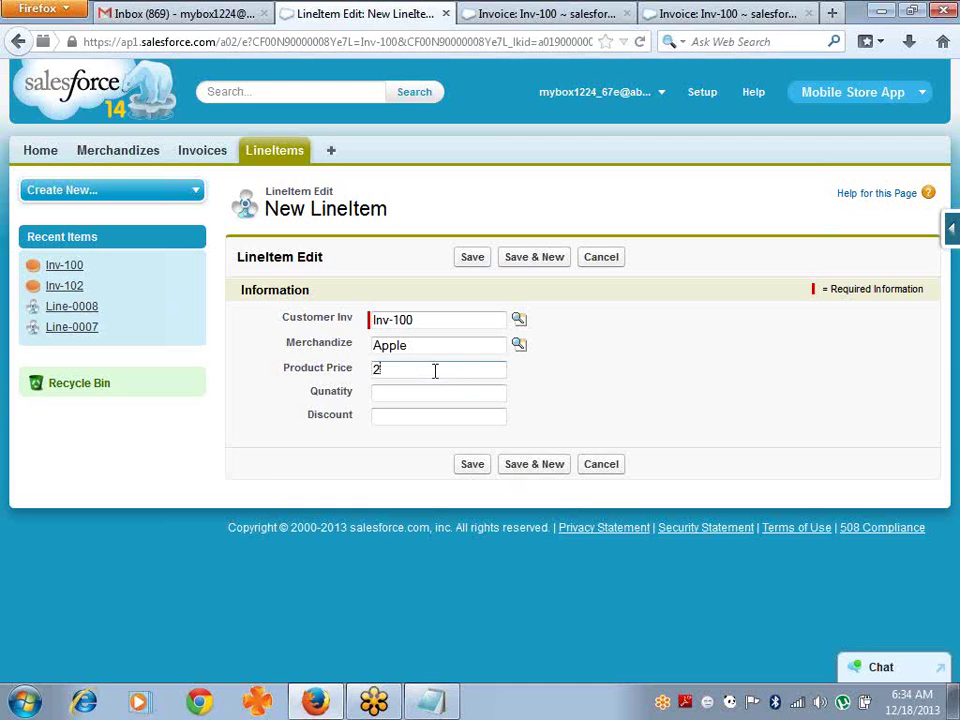
{"action": "type", "text": "k"}
{"action": "key", "text": "Tab"}
{"action": "key", "text": "Tab"}
{"action": "key", "text": "Return"}
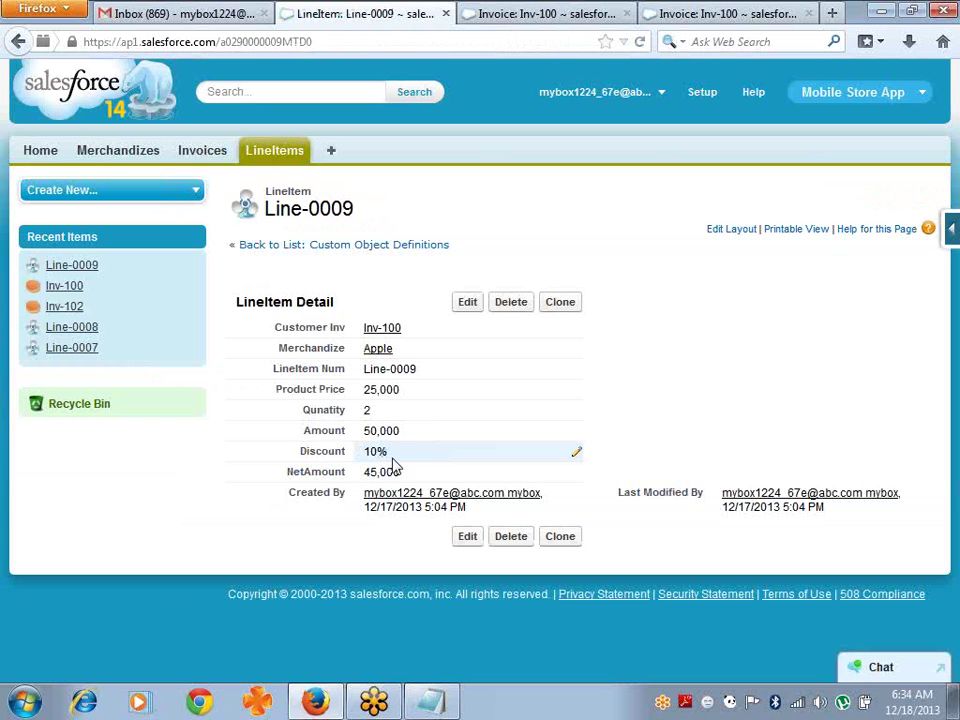
Step: View the recent LineItems, and reopen invoice Inv-100 to check the line items in its related list
{"action": "left_click", "coordinate": [276, 160]}
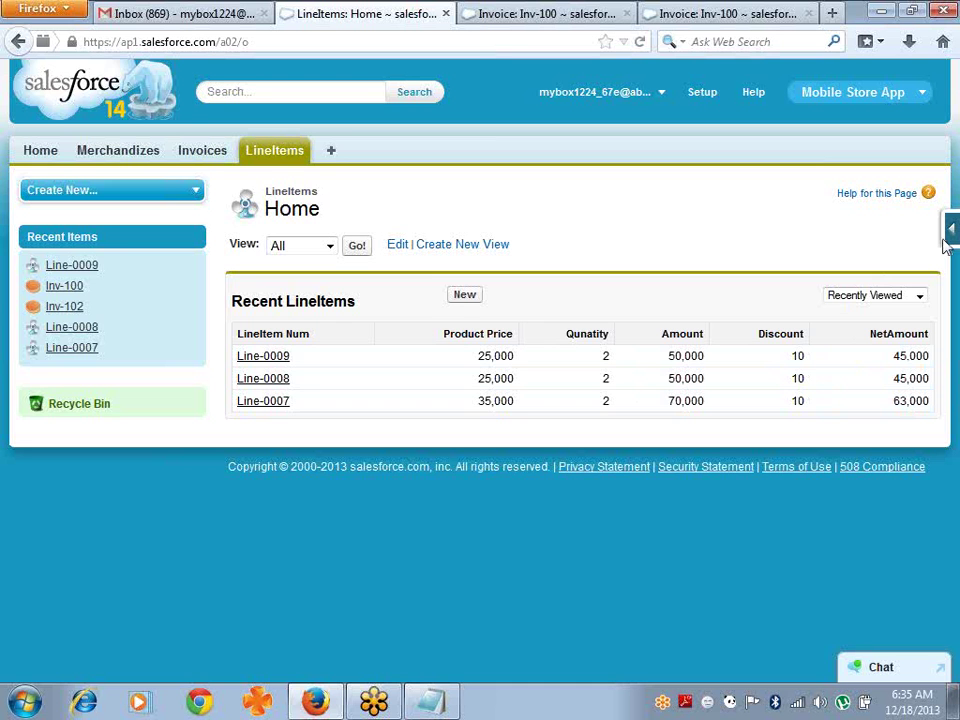
{"action": "left_click", "coordinate": [191, 152]}
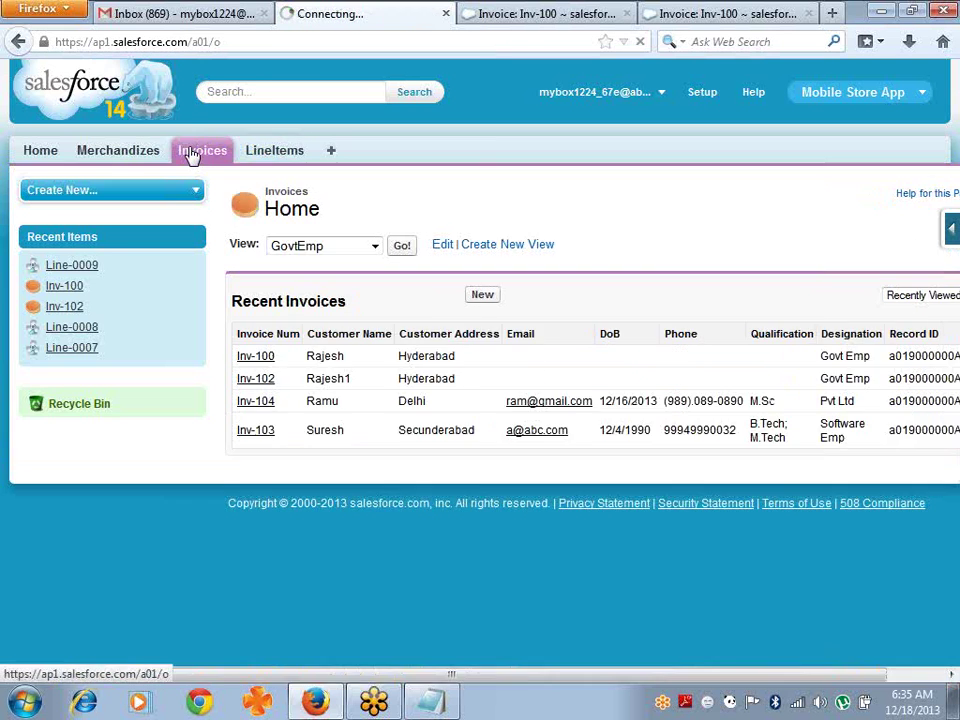
{"action": "left_click", "coordinate": [250, 360]}
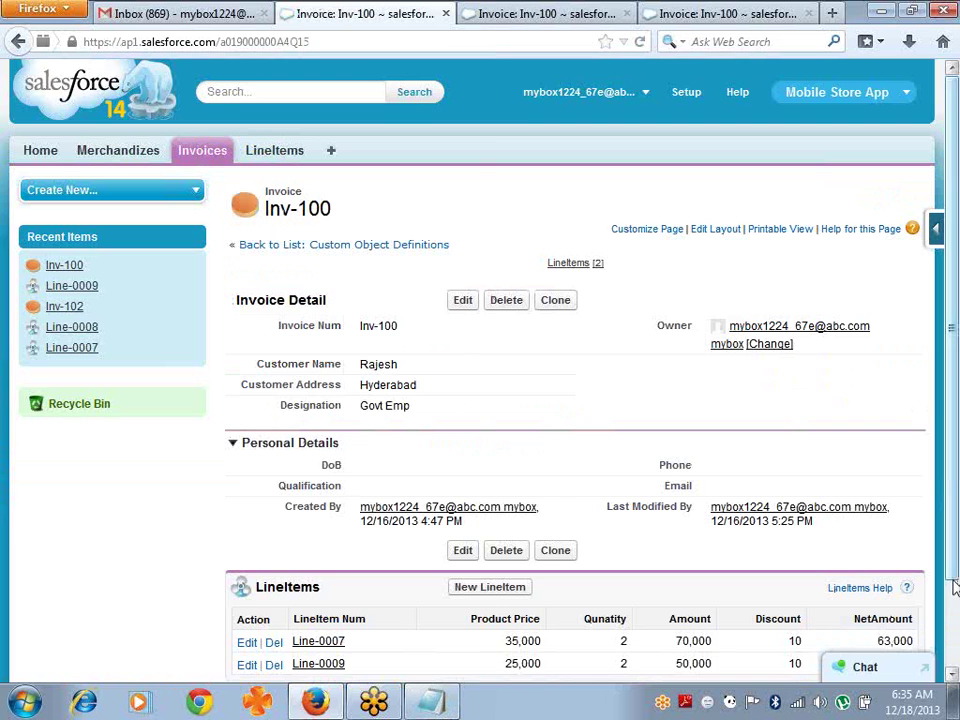
{"action": "scroll", "coordinate": [951, 575], "scroll_direction": "down", "scroll_amount": 1}
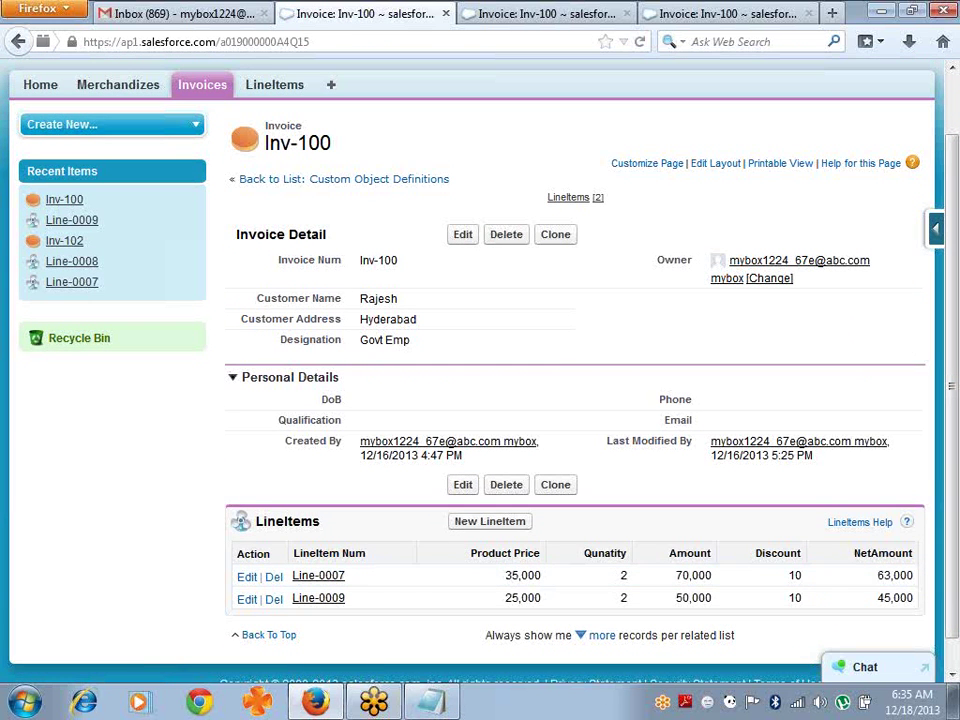
Step: Review the master-detail and rollup summary notes in Notepad, return to the Inv-100 invoice, and close one spare Inv-100 browser tab
{"action": "left_click", "coordinate": [440, 703]}
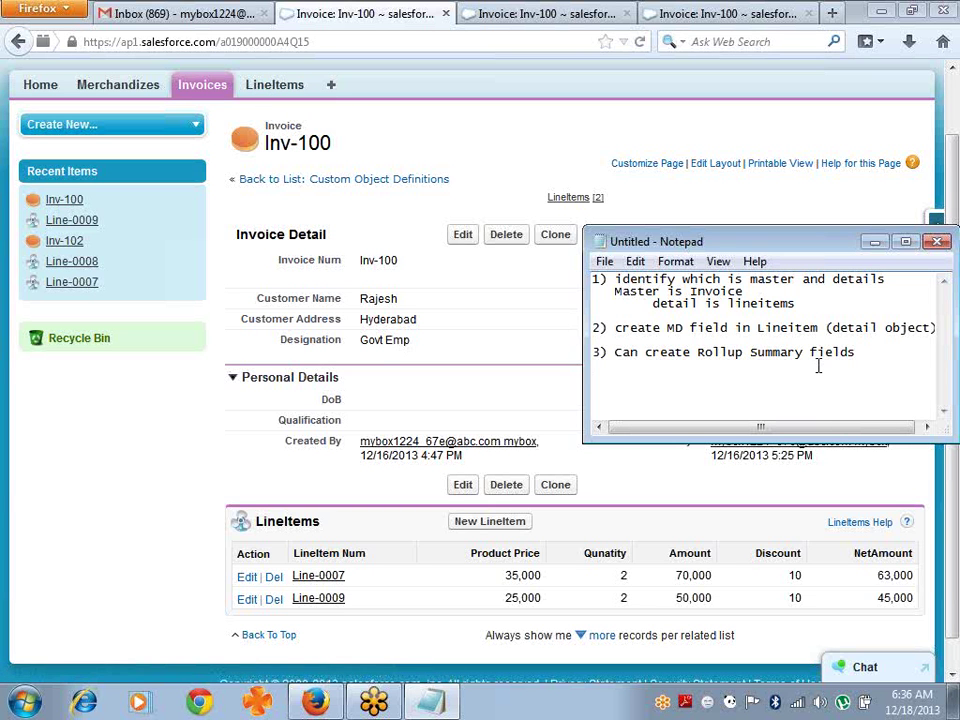
{"action": "left_click", "coordinate": [874, 242]}
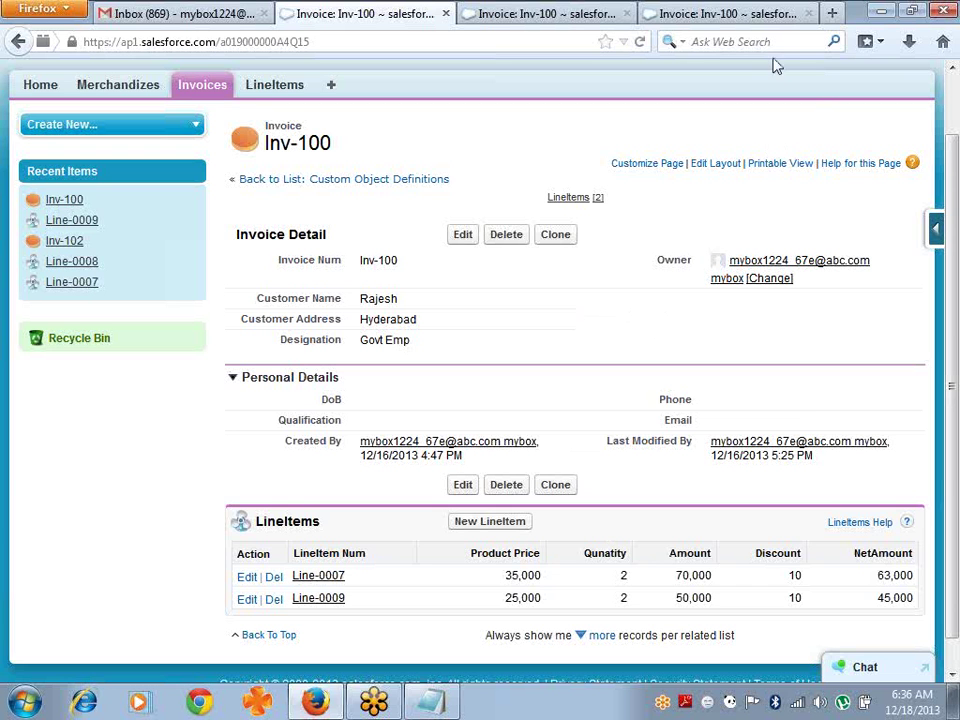
{"action": "left_click", "coordinate": [810, 14]}
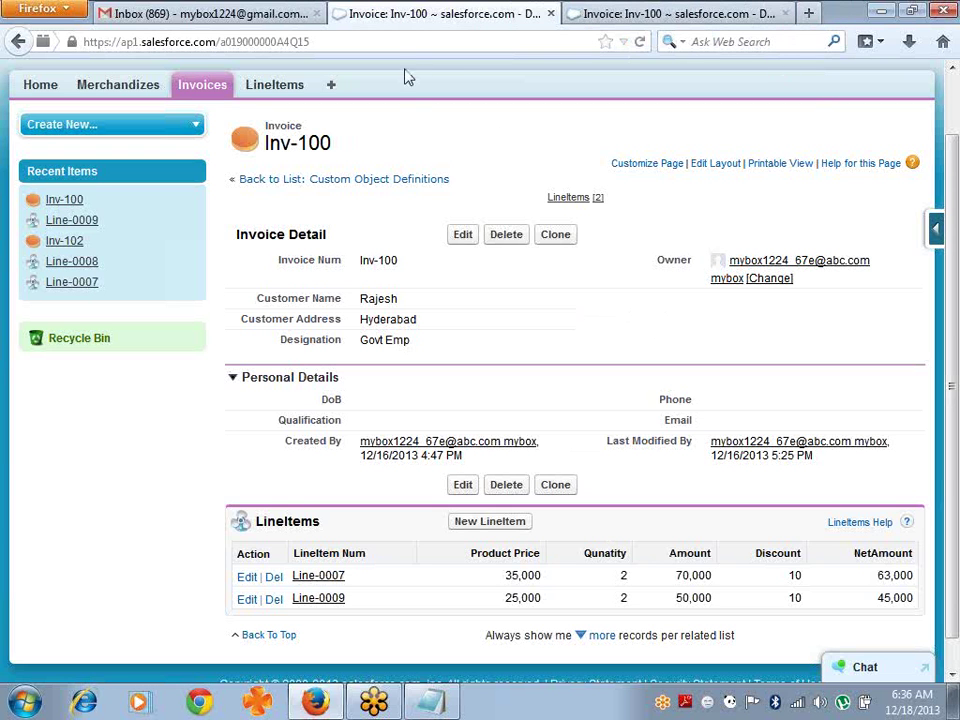
Step: Open the Invoice object's field definitions from the Inv-100 record and go to its Custom Fields & Relationships list
{"action": "left_click", "coordinate": [934, 230]}
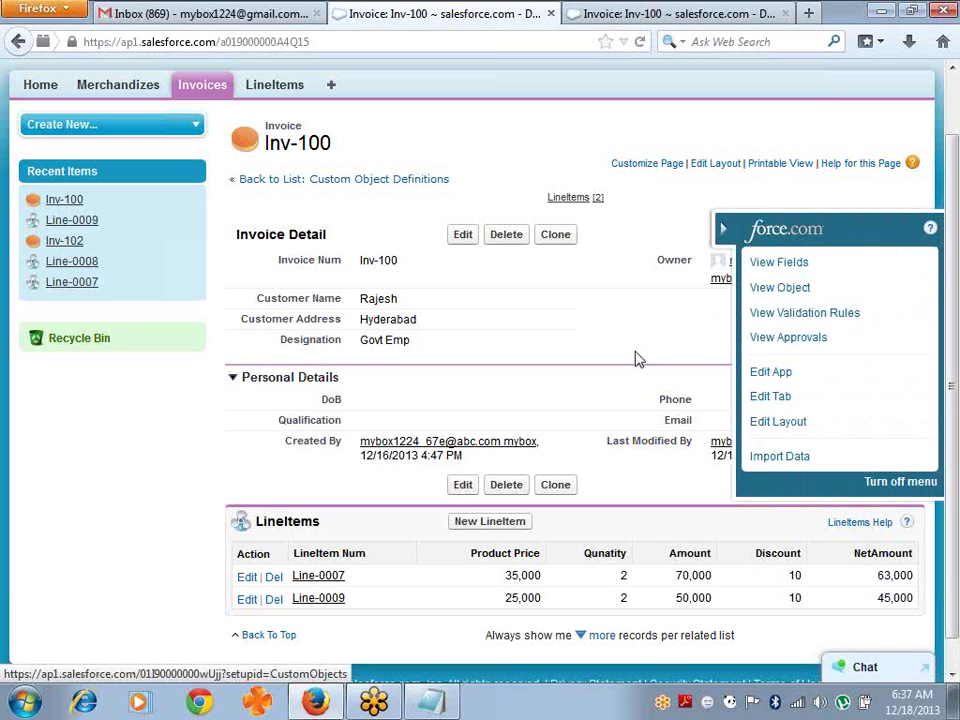
{"action": "left_click", "coordinate": [775, 263]}
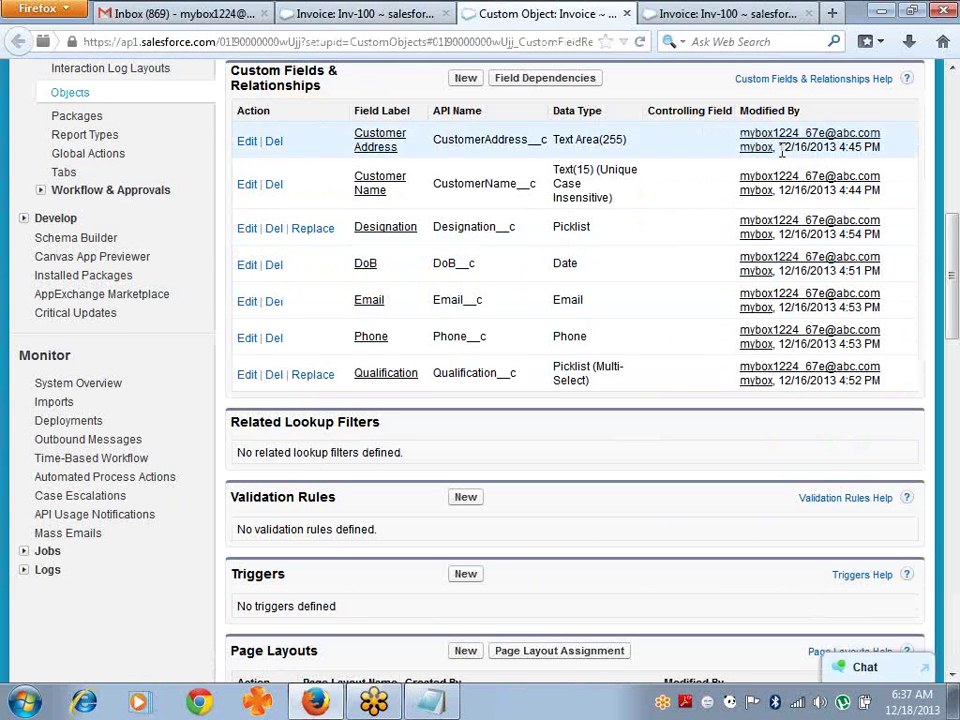
{"action": "left_click", "coordinate": [950, 70]}
{"action": "scroll", "coordinate": [606, 182], "scroll_direction": "up", "scroll_amount": 1}
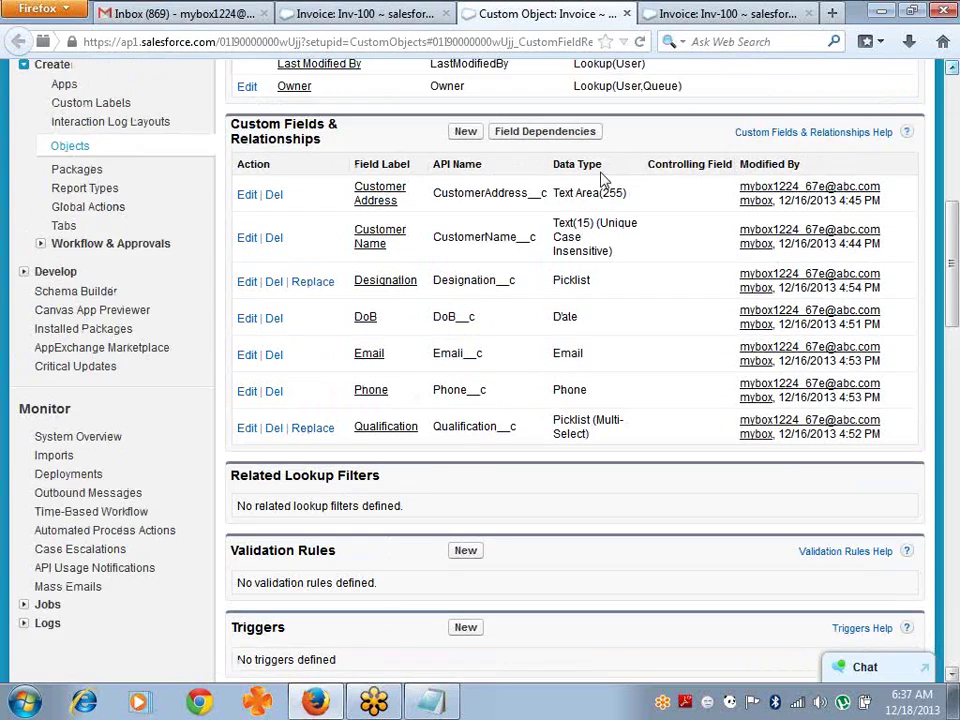
Step: Start a new custom field on the Invoice object with Roll-Up Summary as the data type
{"action": "left_click", "coordinate": [467, 133]}
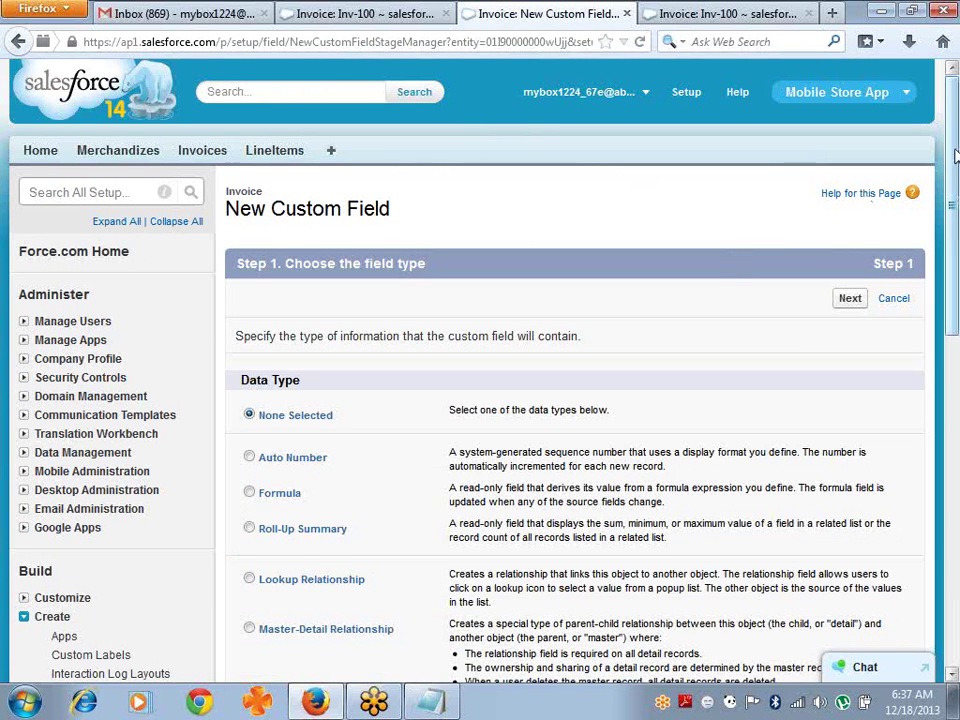
{"action": "left_click_drag", "start_coordinate": [957, 160], "coordinate": [957, 232]}
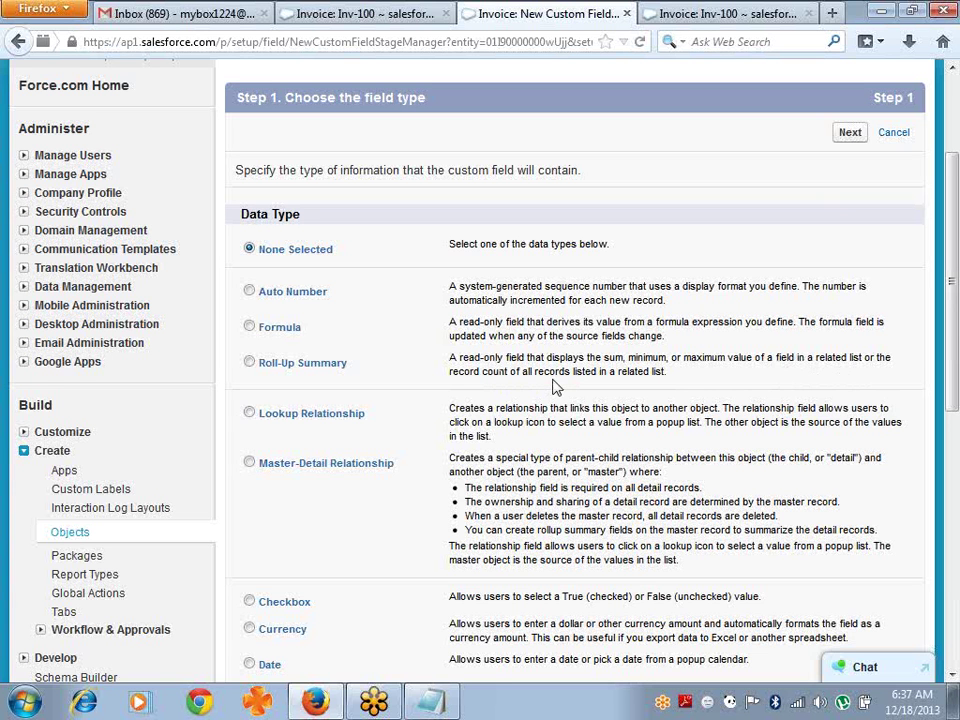
{"action": "left_click", "coordinate": [277, 369]}
{"action": "left_click", "coordinate": [851, 138]}
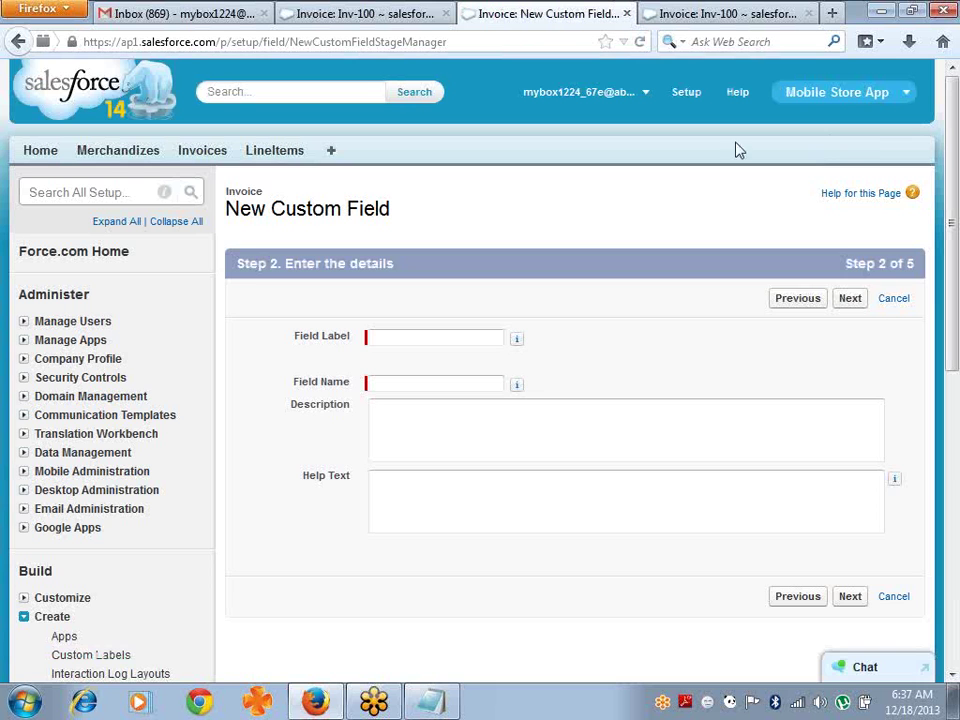
Step: Enter Total Items as the roll-up summary field's label, with TotalItems as its field name
{"action": "left_click", "coordinate": [404, 339]}
{"action": "type", "text": "Total"}
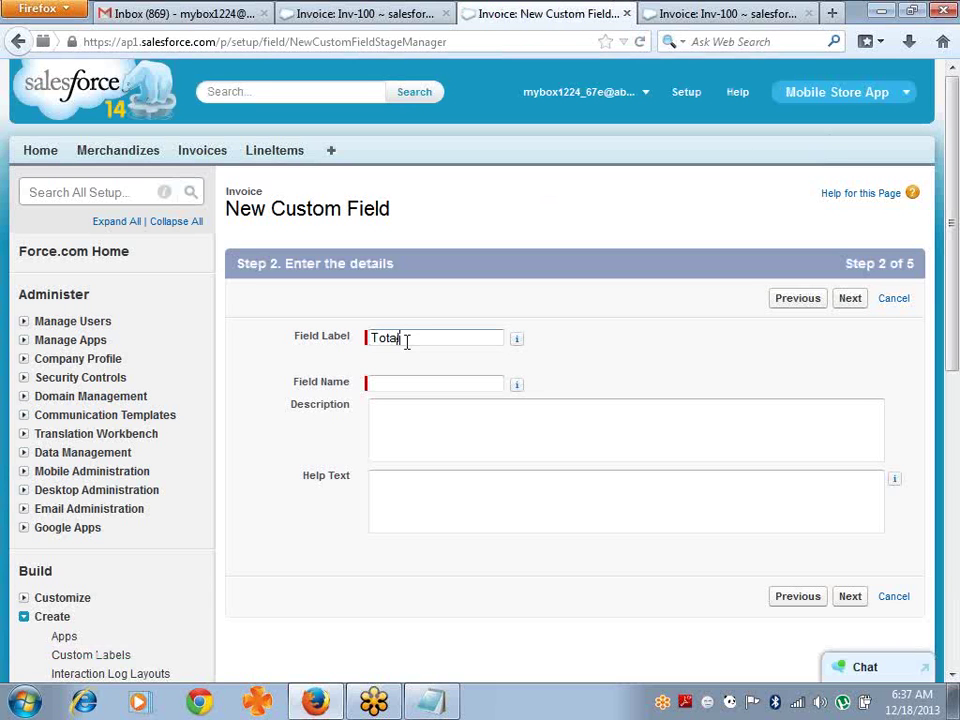
{"action": "type", "text": "Items"}
{"action": "key", "text": "Tab"}
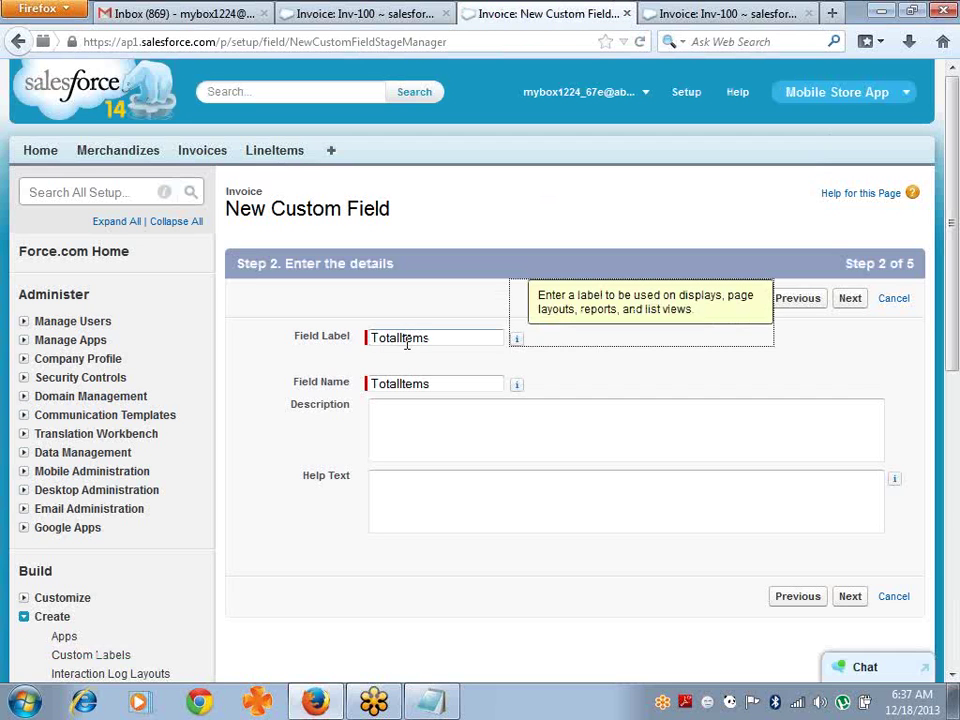
{"action": "left_click", "coordinate": [404, 341]}
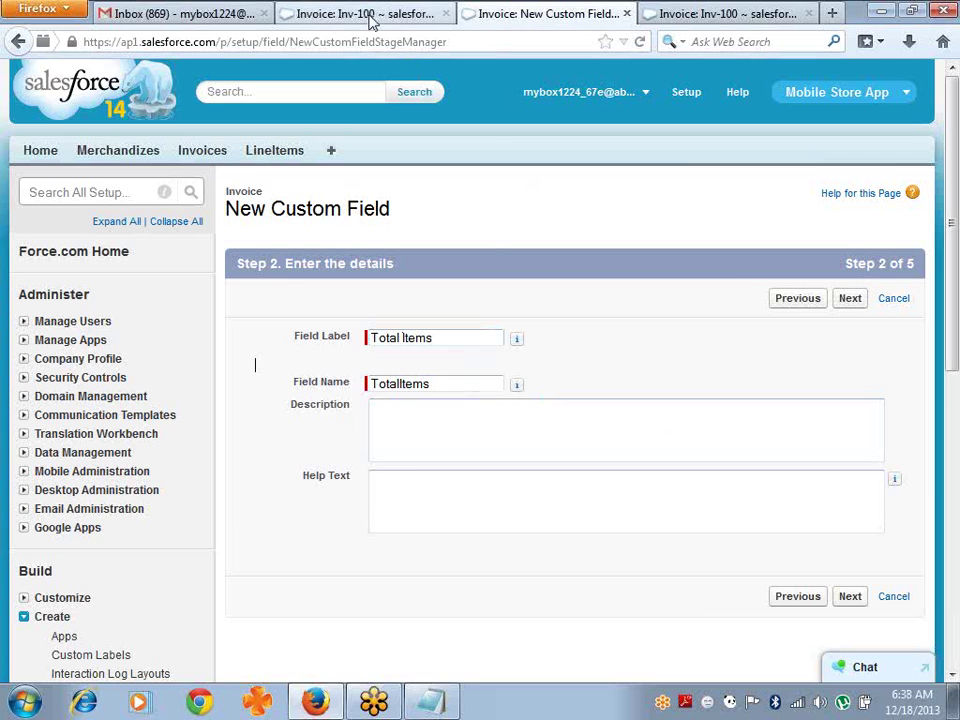
Step: Define the Total Items roll-up on the Invoice object as a COUNT of LineItems records
{"action": "left_click", "coordinate": [370, 17]}
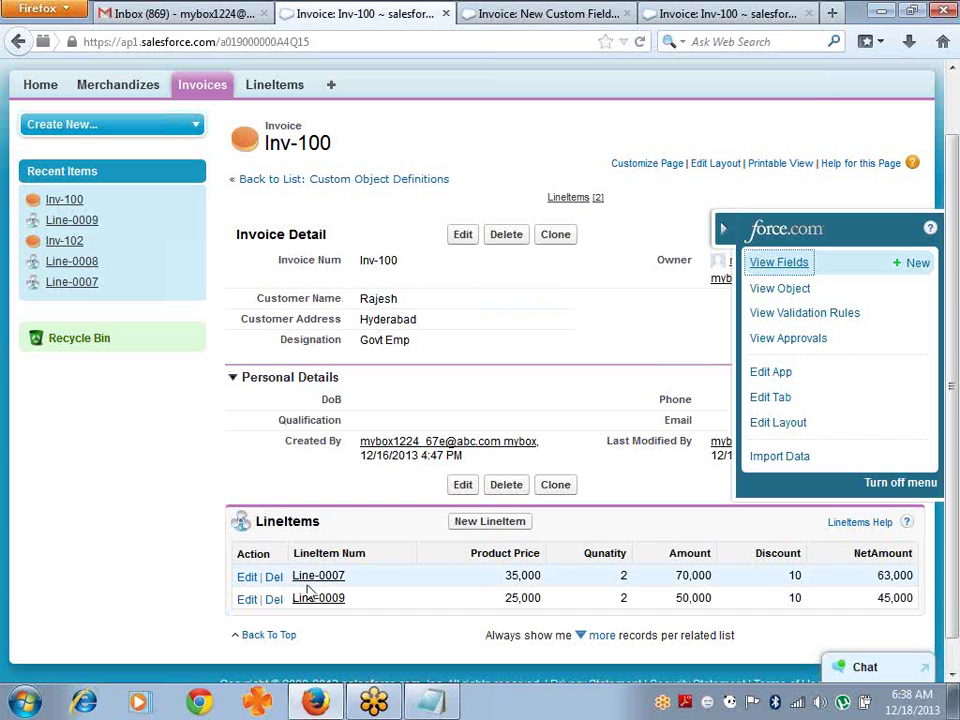
{"action": "left_click", "coordinate": [500, 16]}
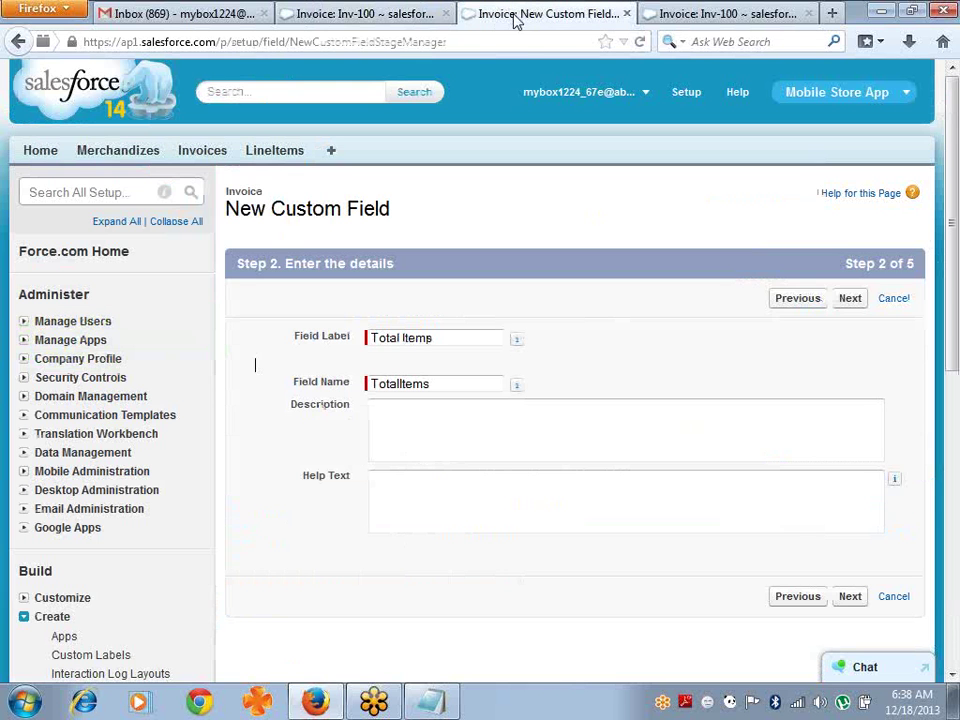
{"action": "left_click", "coordinate": [842, 311]}
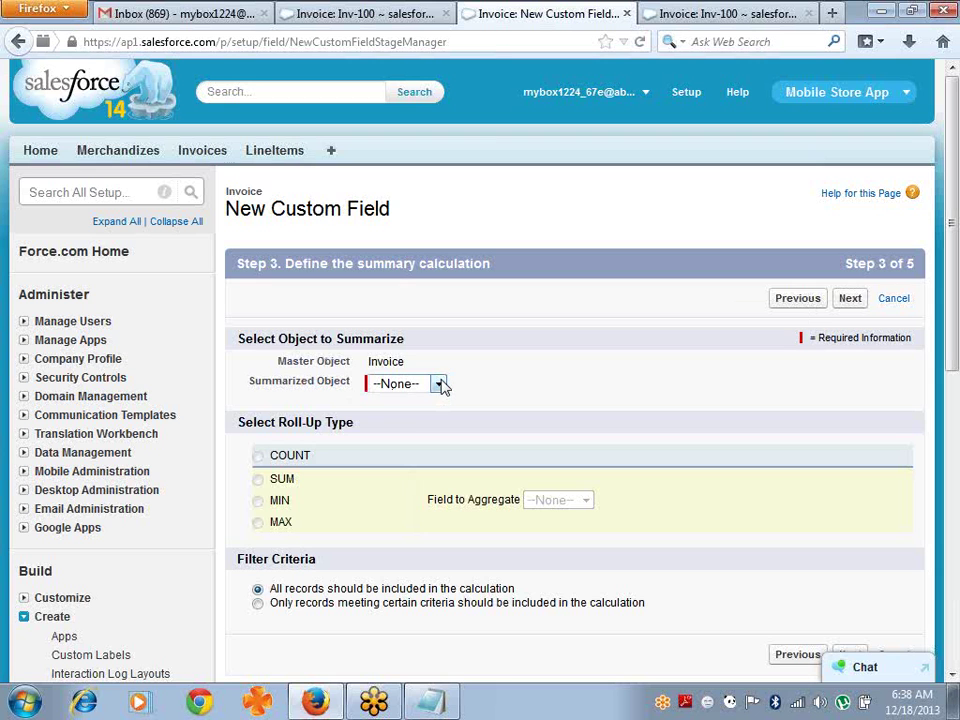
{"action": "left_click", "coordinate": [438, 384]}
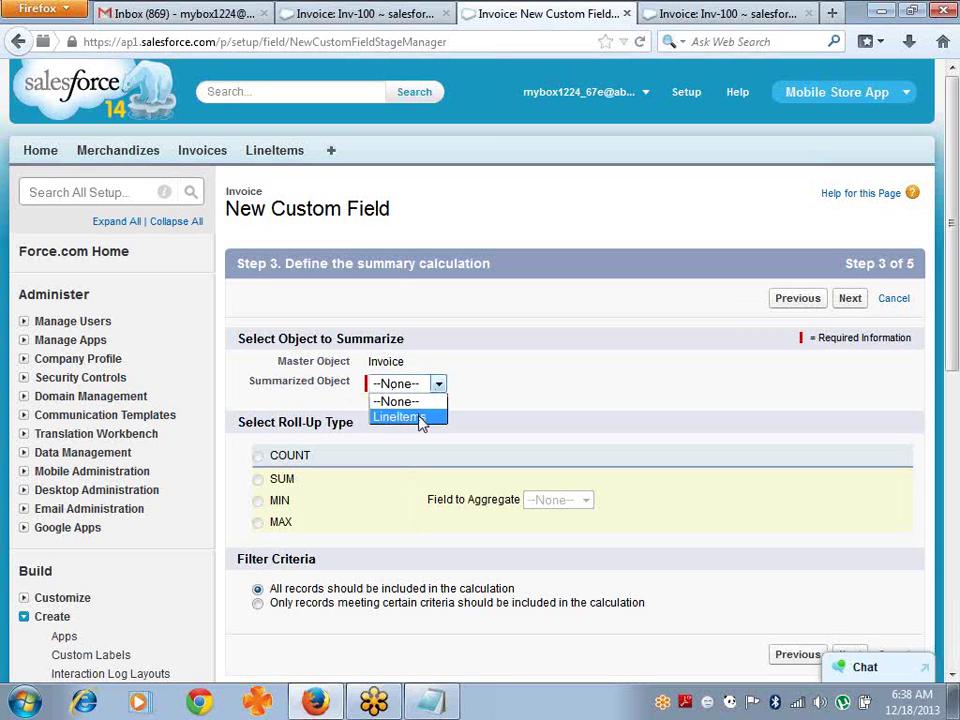
{"action": "left_click", "coordinate": [421, 418]}
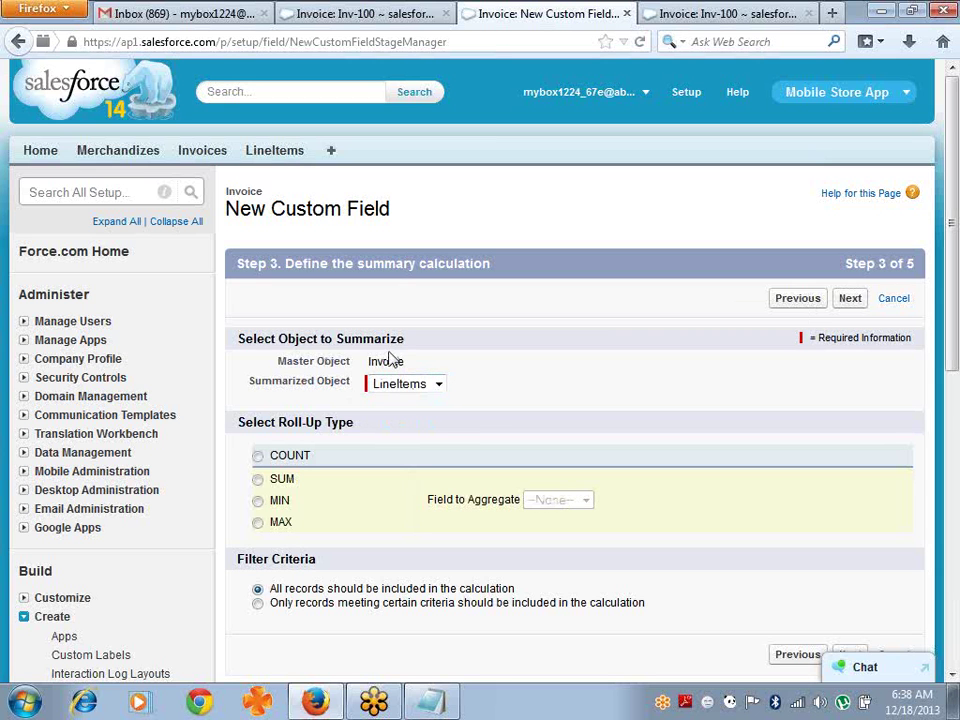
{"action": "left_click", "coordinate": [438, 384]}
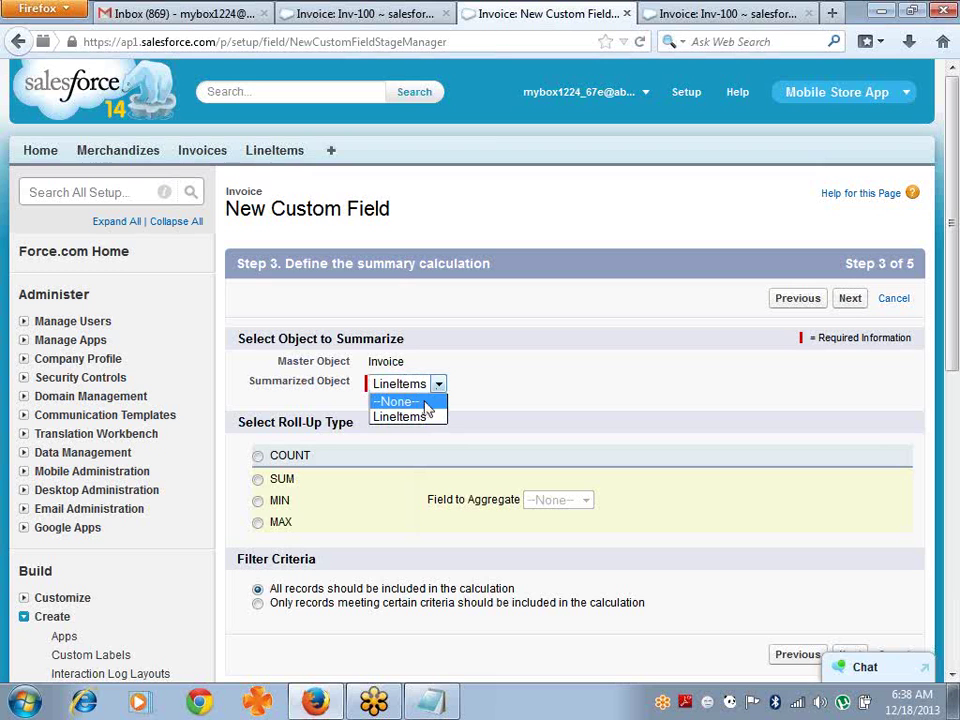
{"action": "left_click", "coordinate": [940, 319]}
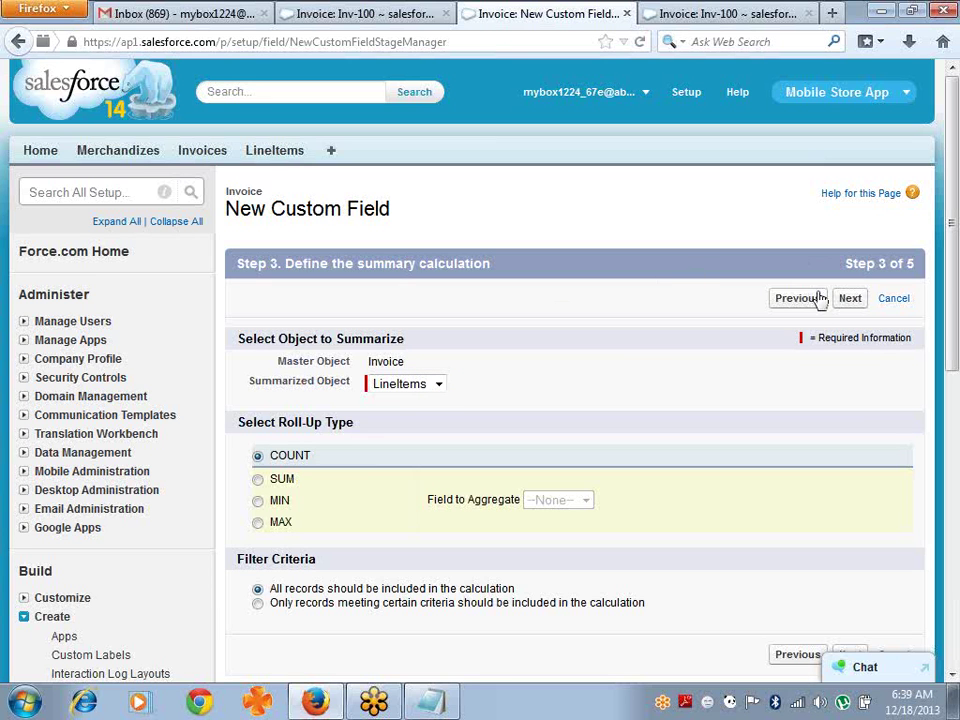
Step: Save the Total Items field with default field-level security on the Invoice Layout, and reload the Inv-100 invoice record
{"action": "left_click", "coordinate": [850, 299]}
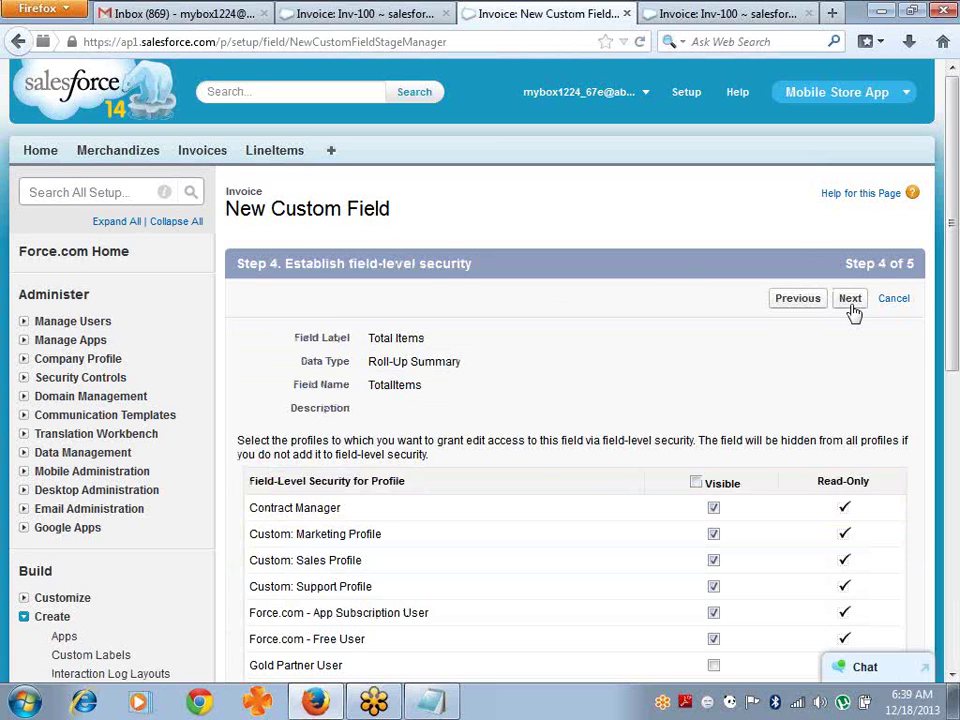
{"action": "left_click", "coordinate": [851, 306]}
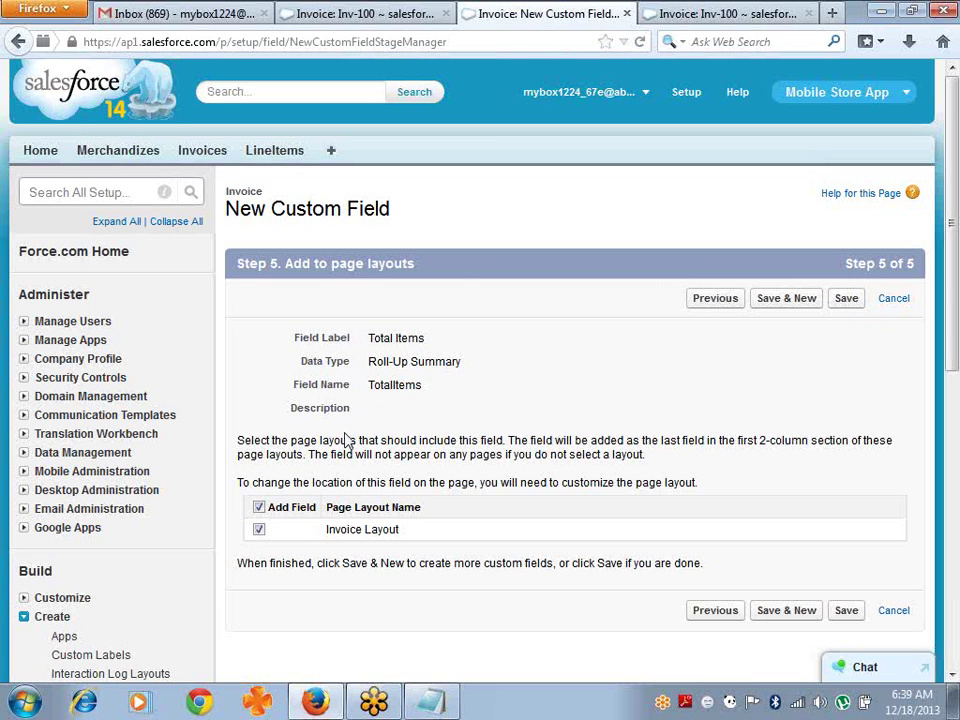
{"action": "left_click", "coordinate": [846, 304]}
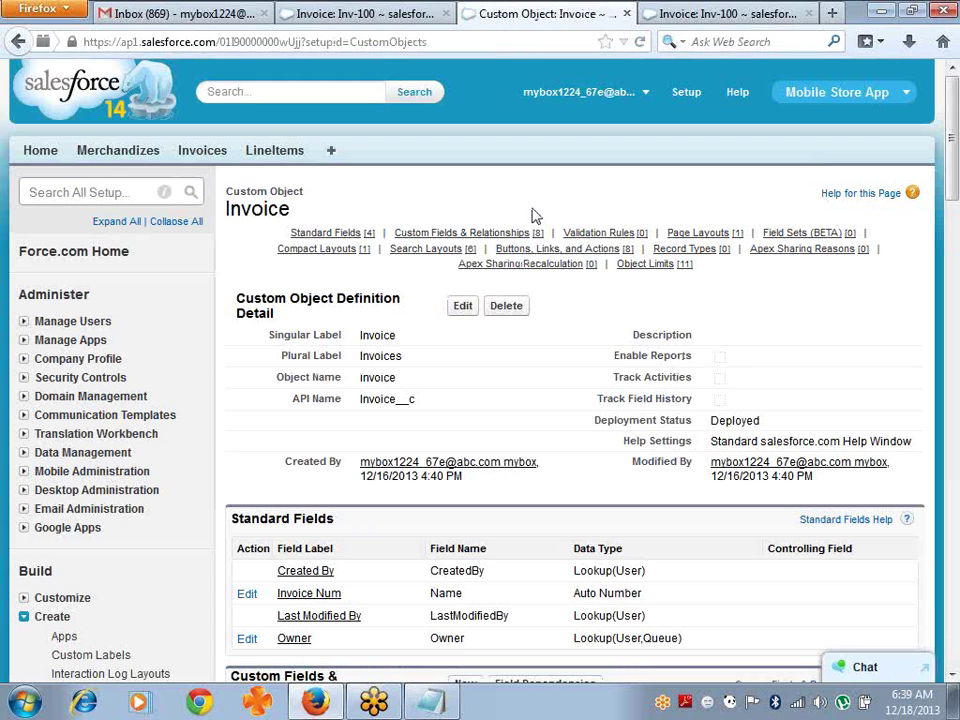
{"action": "left_click", "coordinate": [396, 15]}
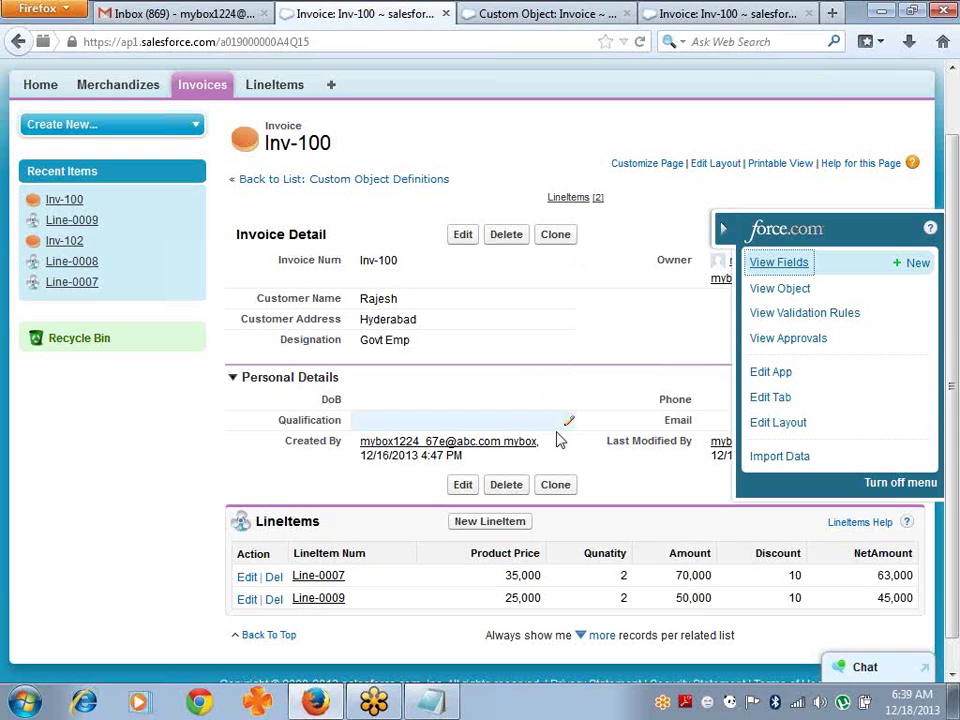
{"action": "key", "text": "F5"}
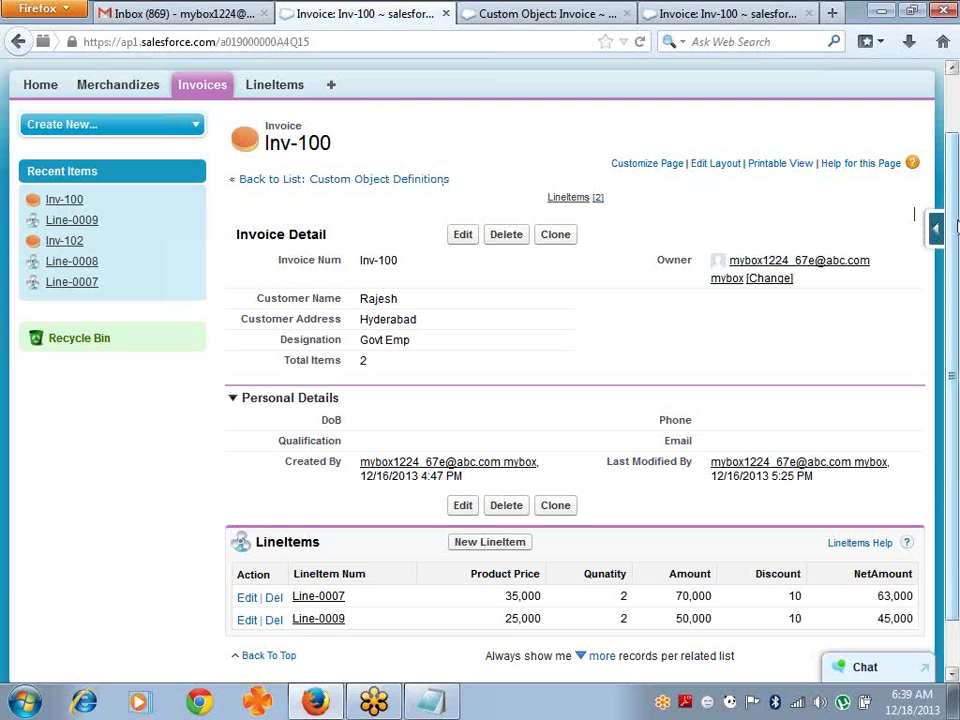
Step: Start another custom field on the Invoice object with the Roll-Up Summary data type
{"action": "mouse_move", "coordinate": [935, 232]}
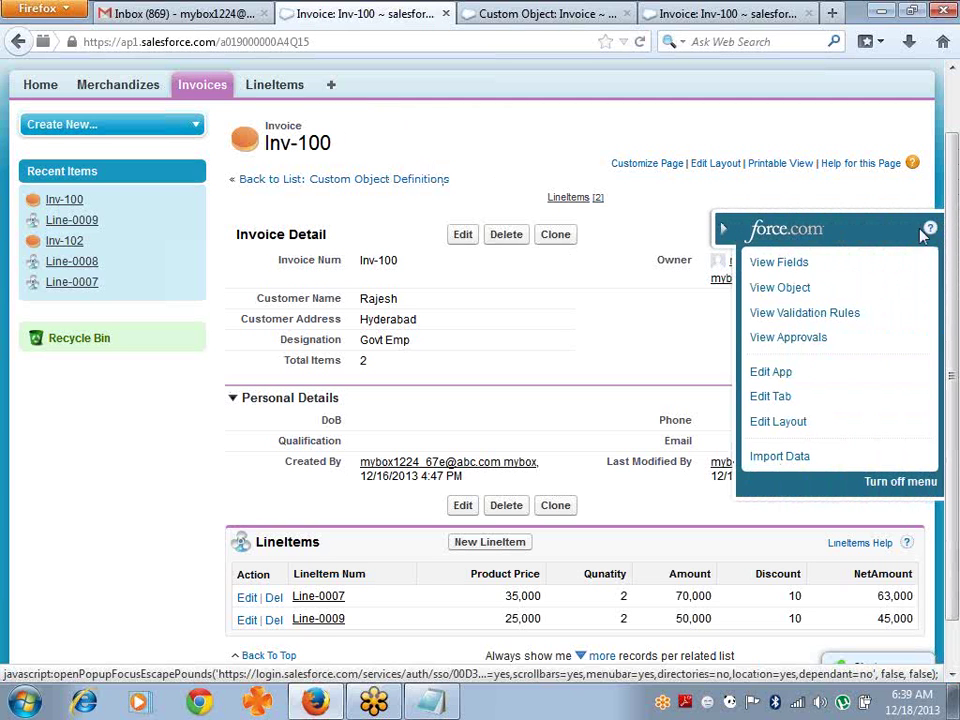
{"action": "left_click", "coordinate": [782, 264]}
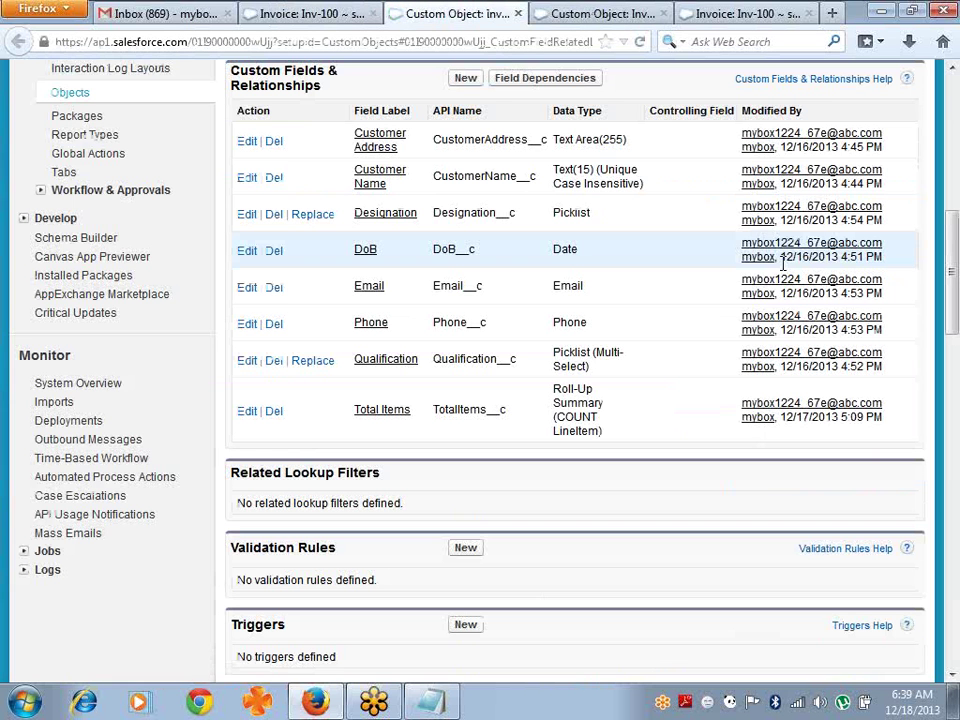
{"action": "left_click", "coordinate": [467, 82]}
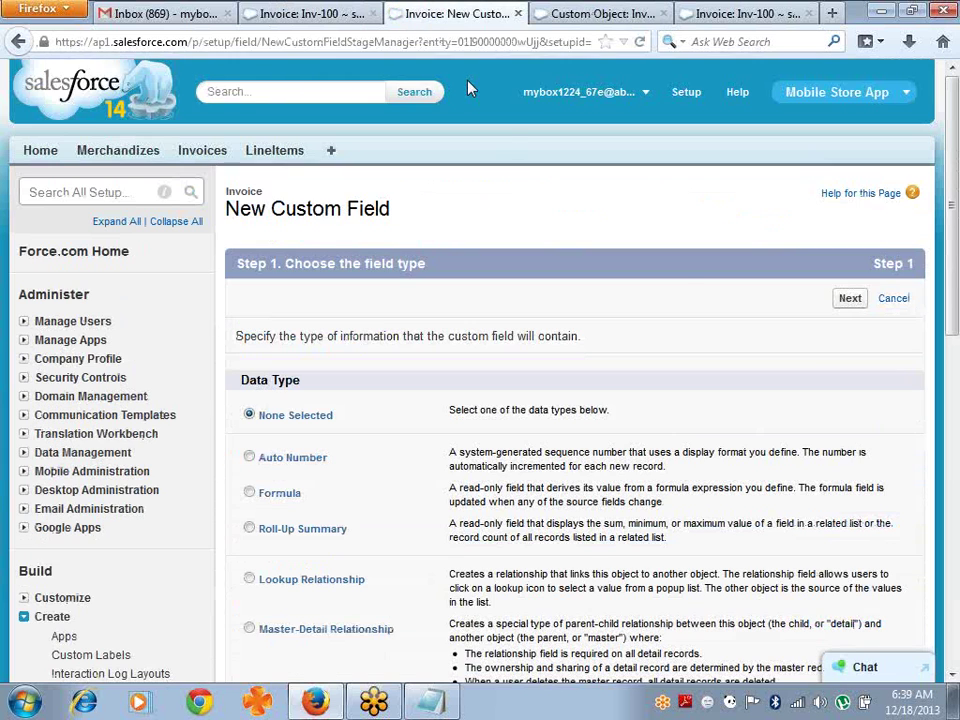
{"action": "left_click_drag", "start_coordinate": [955, 175], "coordinate": [955, 251]}
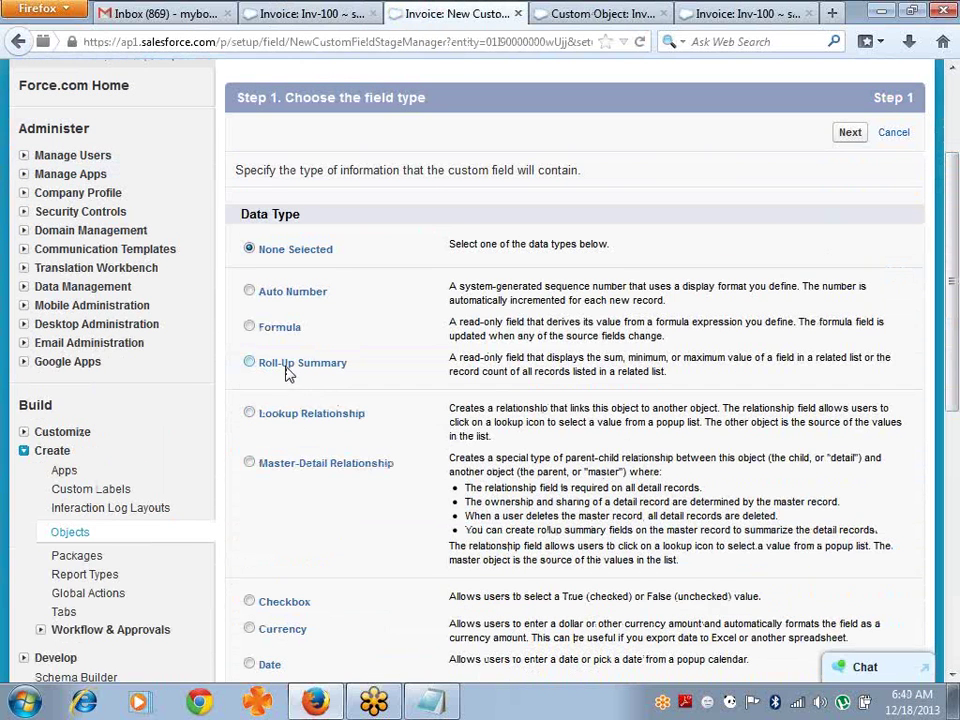
{"action": "left_click", "coordinate": [286, 371]}
{"action": "left_click", "coordinate": [846, 138]}
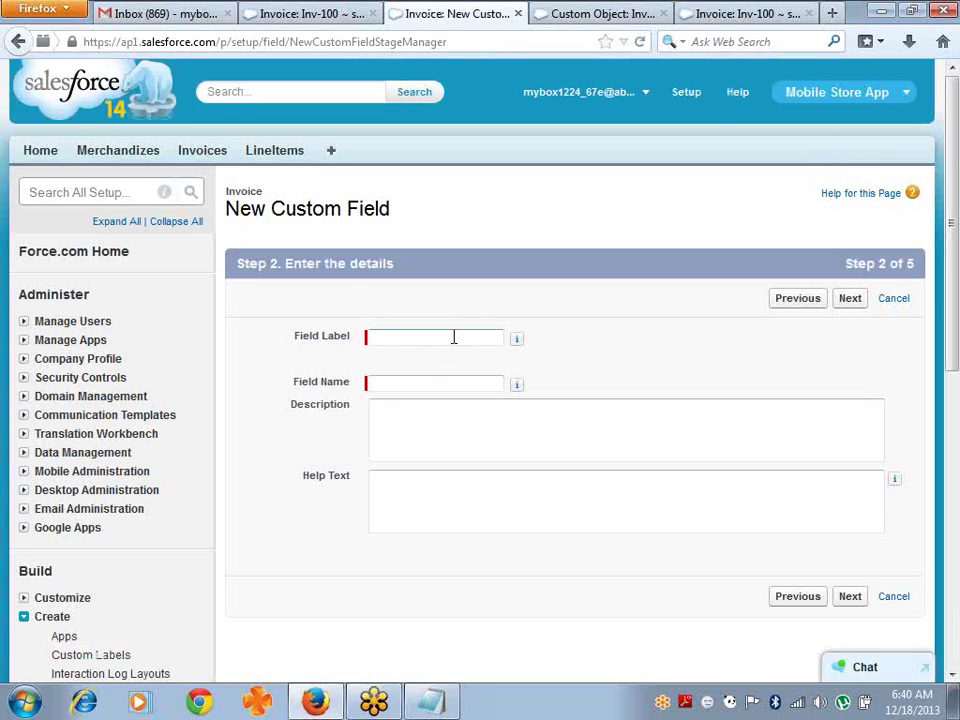
Step: Label the new field Total Amount with the field name TotalAmount, and continue to the summary calculation
{"action": "left_click", "coordinate": [453, 337]}
{"action": "type", "text": "Total Amount"}
{"action": "key", "text": "Tab"}
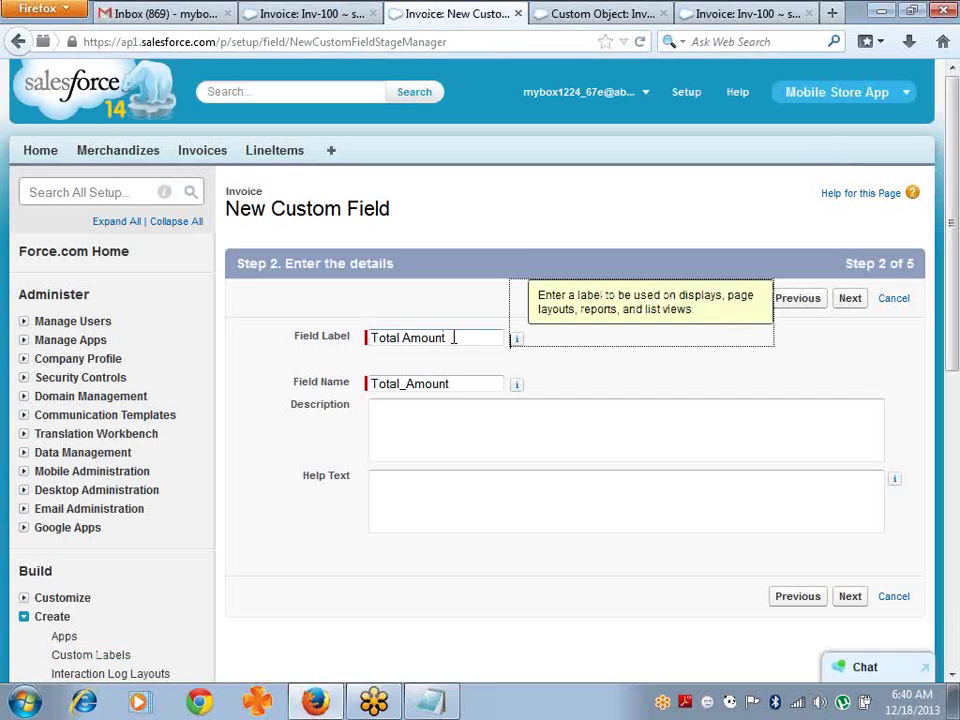
{"action": "left_click", "coordinate": [409, 389]}
{"action": "key", "text": "BackSpace"}
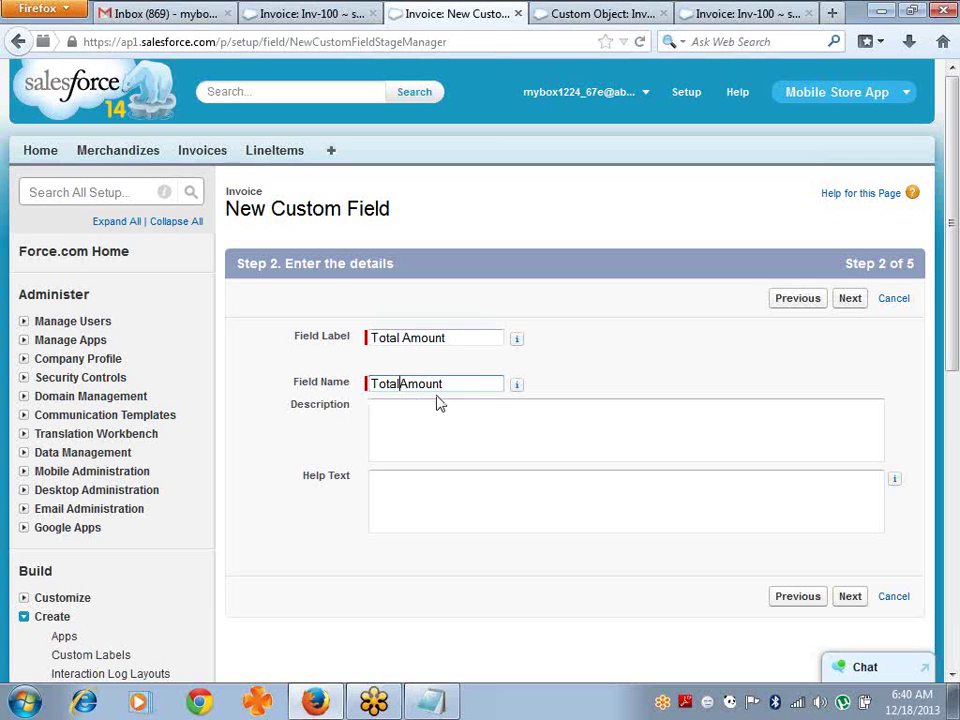
{"action": "left_click", "coordinate": [840, 304]}
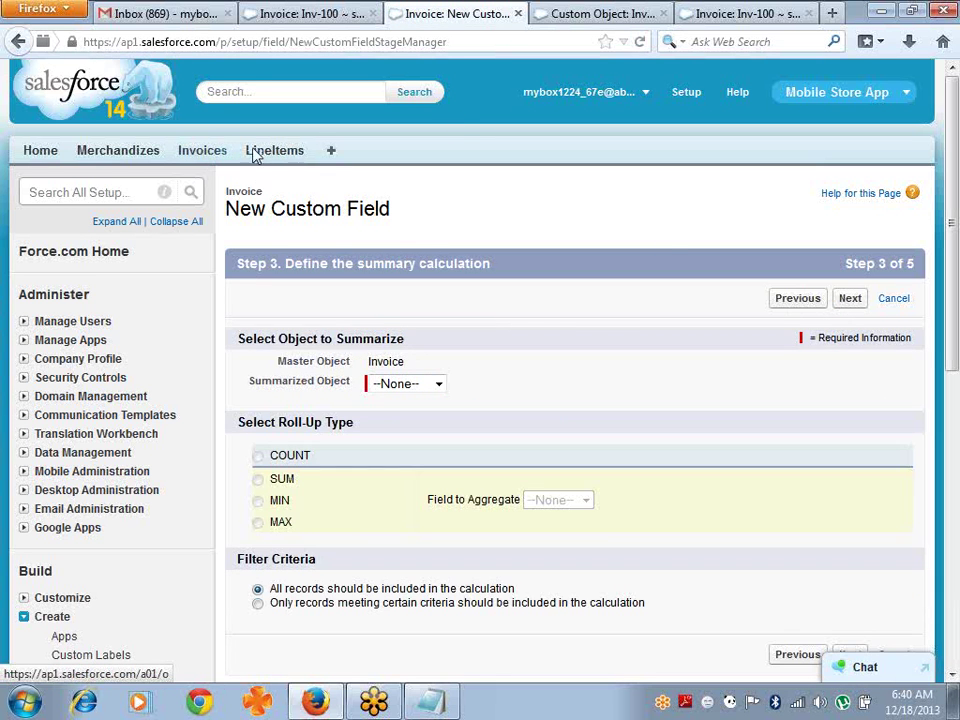
Step: Define the Total Amount roll-up as the SUM of the Amount field on LineItems
{"action": "left_click", "coordinate": [437, 386]}
{"action": "left_click", "coordinate": [425, 420]}
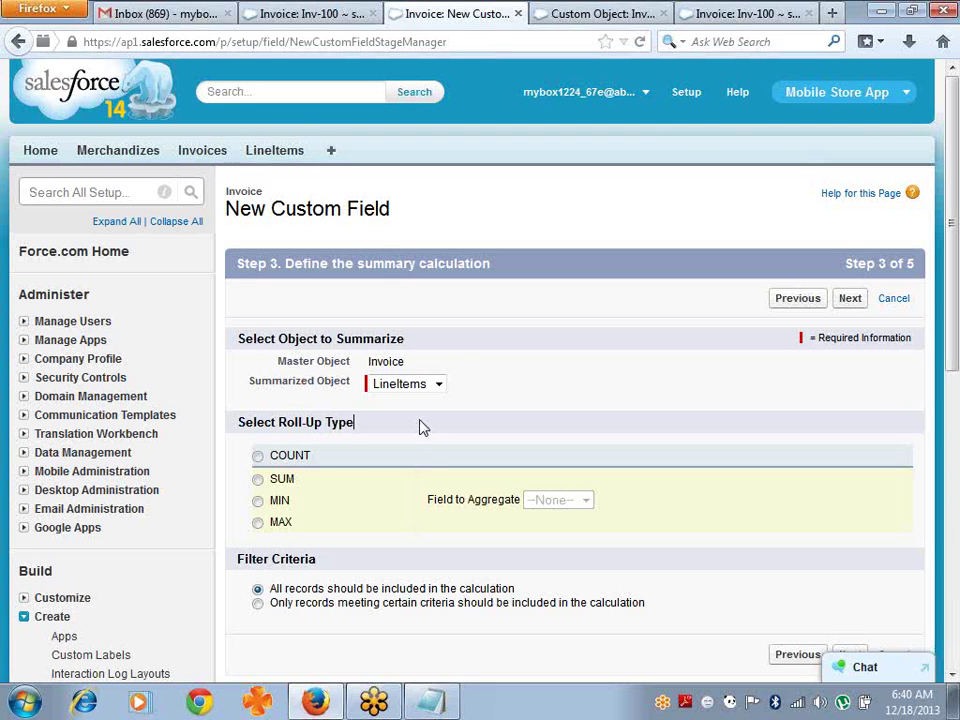
{"action": "left_click", "coordinate": [258, 480]}
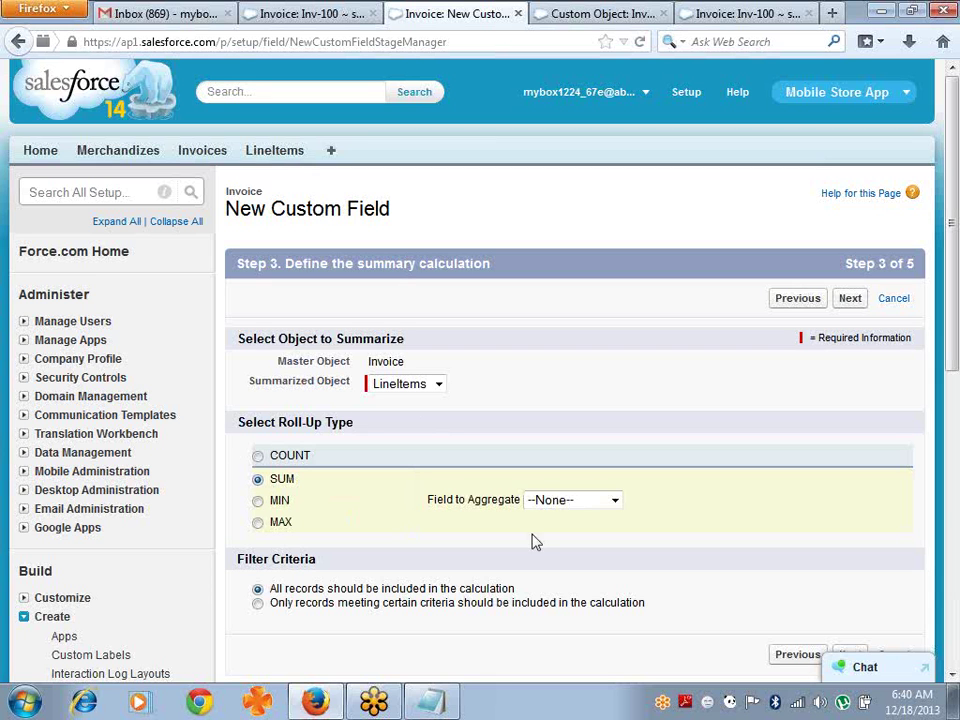
{"action": "left_click", "coordinate": [616, 508]}
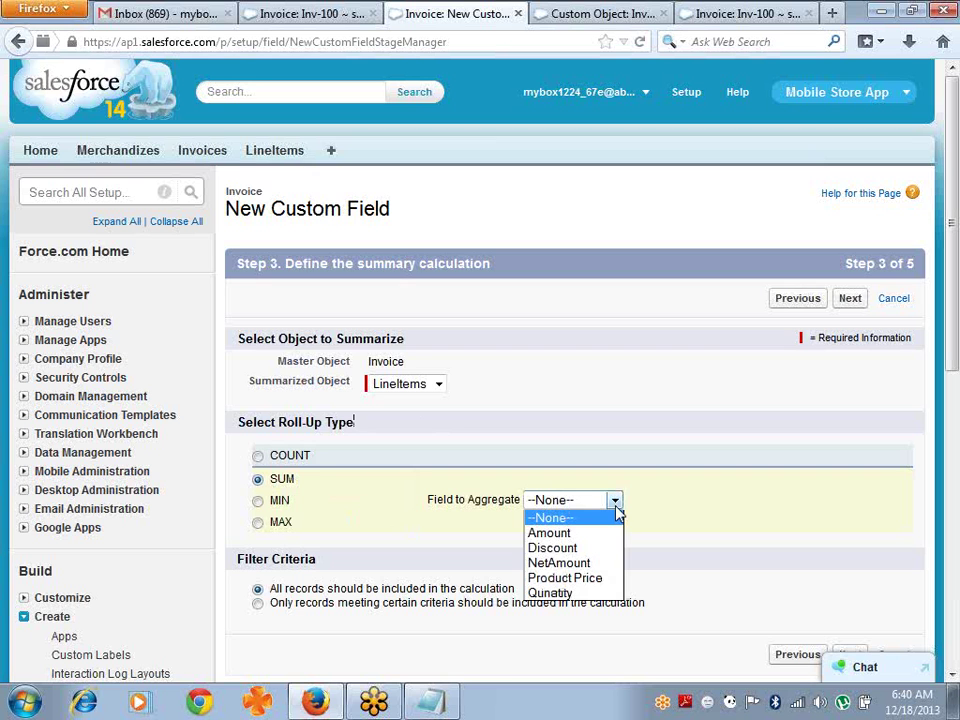
{"action": "left_click", "coordinate": [572, 536]}
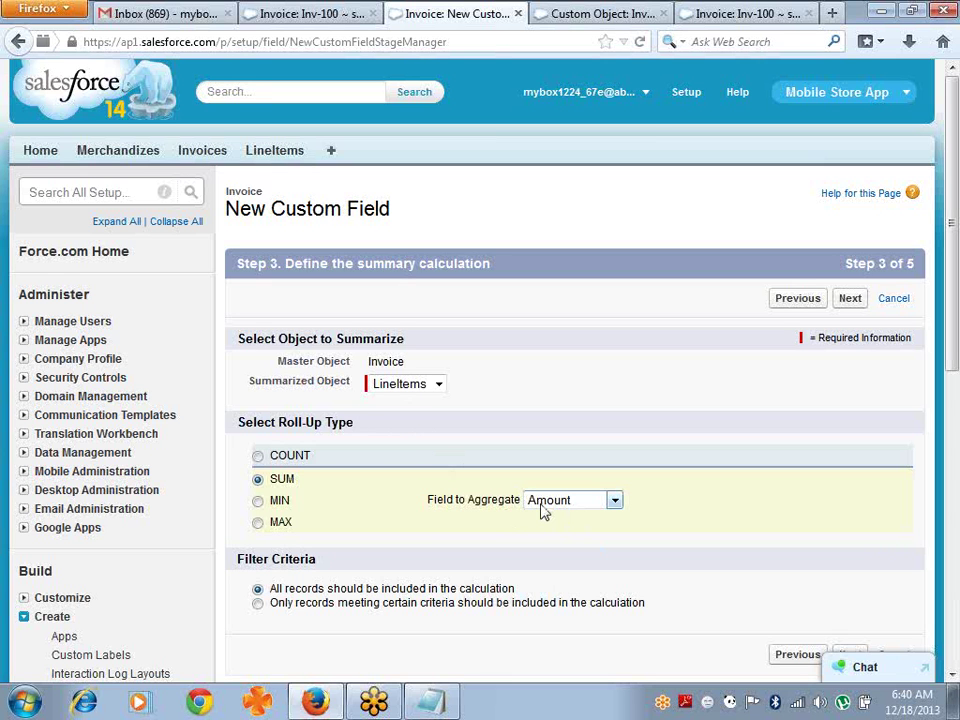
Step: Save the Total Amount field with default security and page layout settings, and begin a further custom field
{"action": "left_click", "coordinate": [851, 299]}
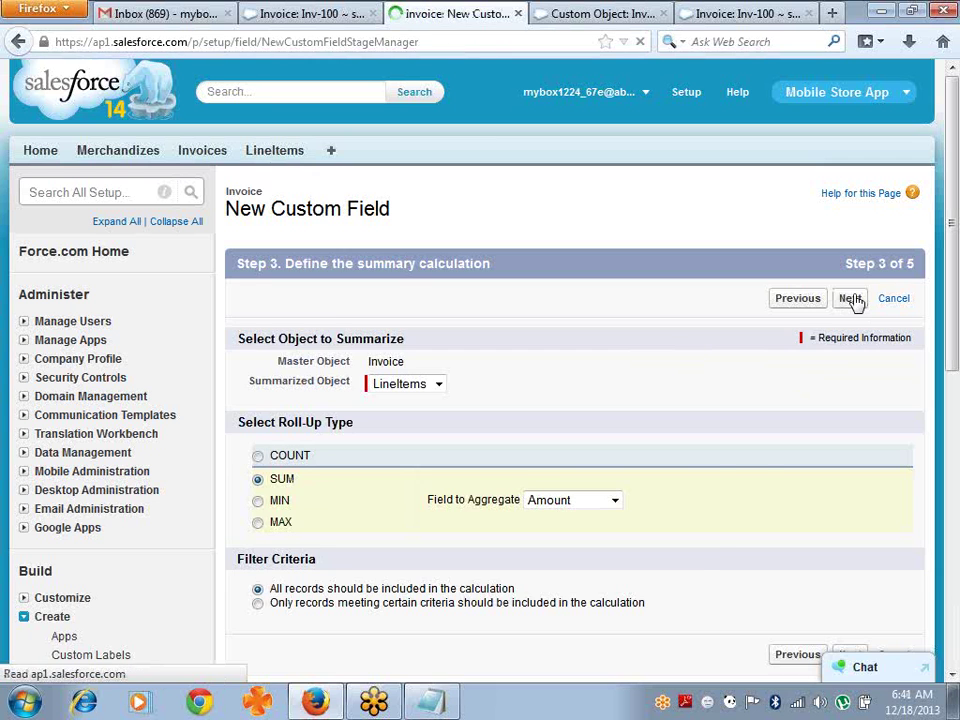
{"action": "left_click", "coordinate": [851, 299]}
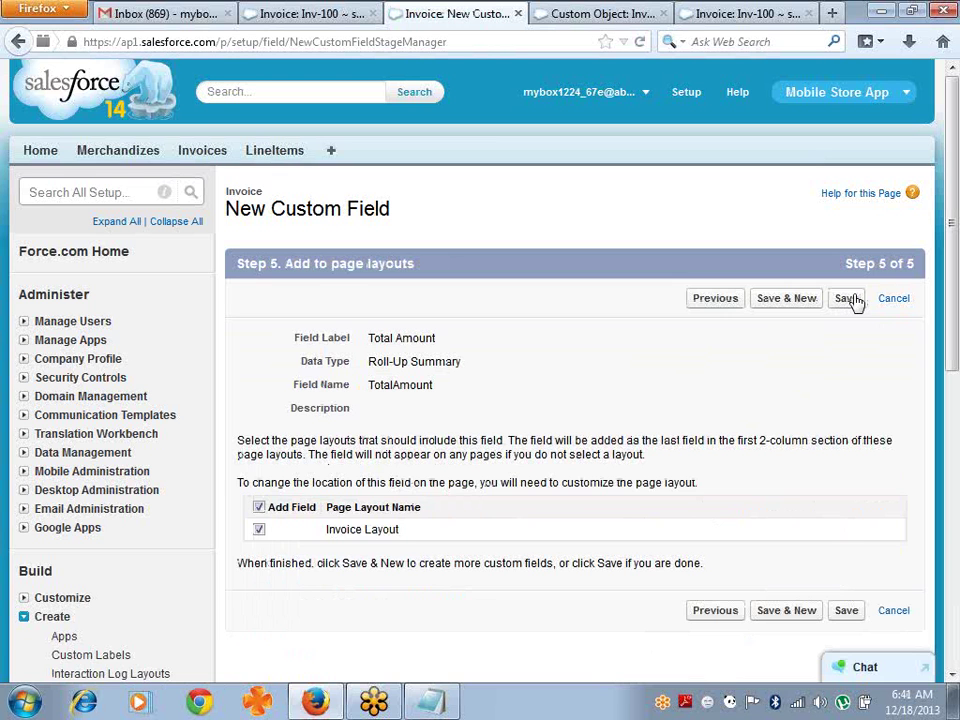
{"action": "left_click", "coordinate": [792, 303]}
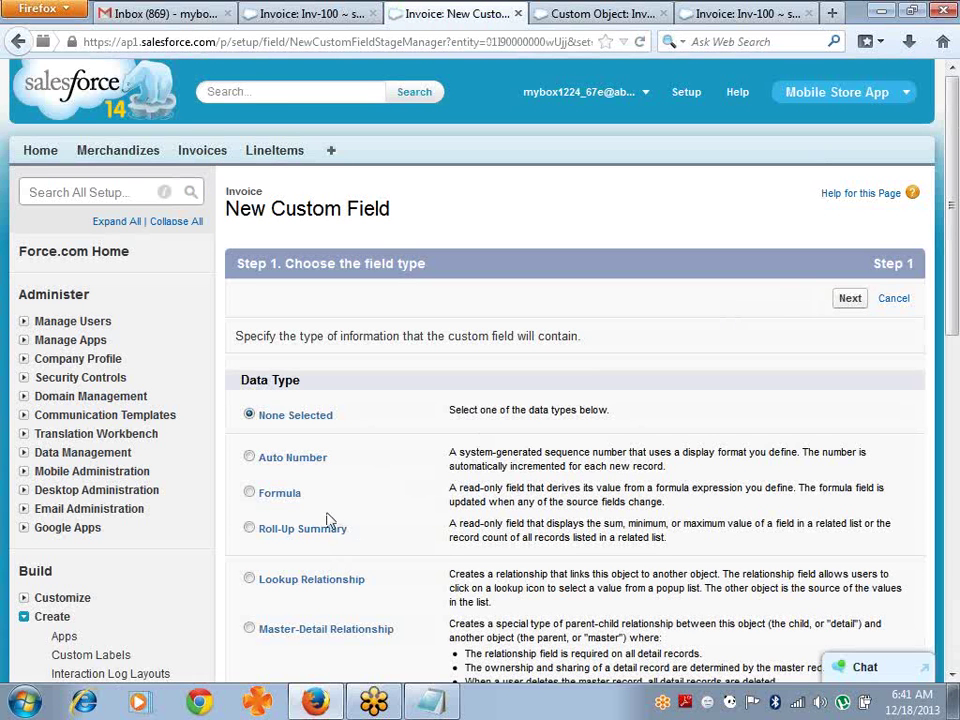
Step: Make the next field a Roll-Up Summary labelled Total NetAmount with the field name TotalNetAmount, and continue to its calculation
{"action": "left_click", "coordinate": [850, 300]}
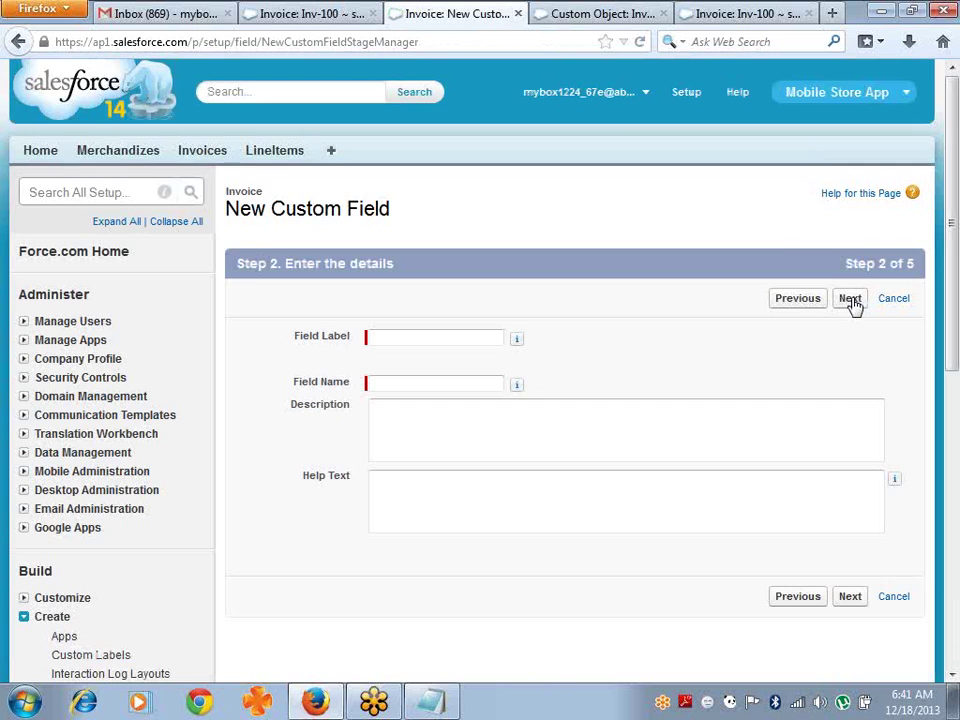
{"action": "left_click", "coordinate": [457, 342]}
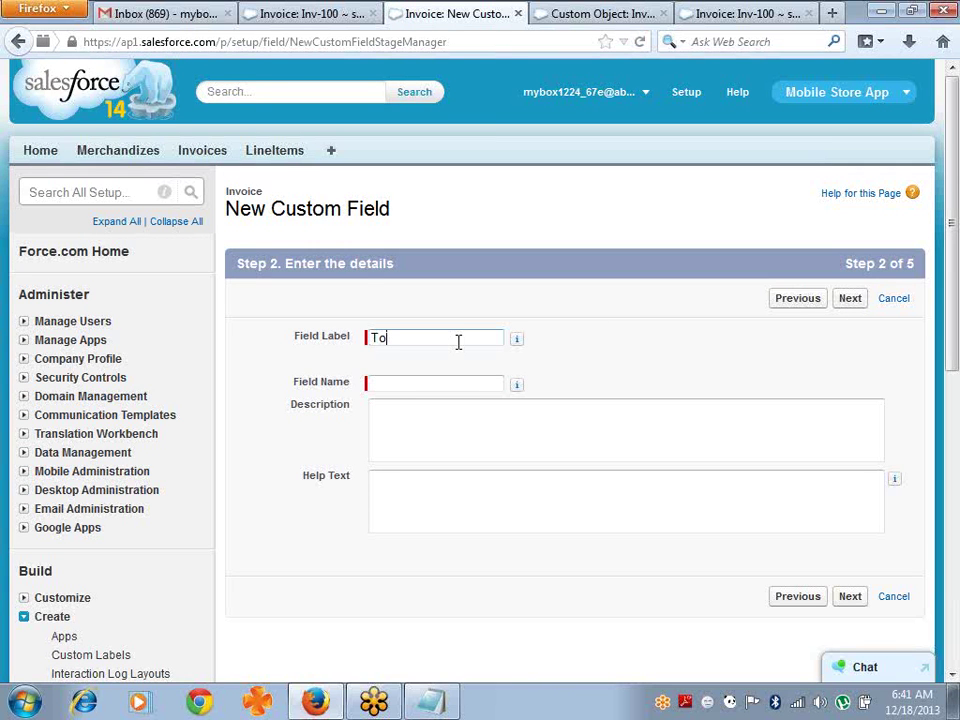
{"action": "type", "text": "TotalNetAmount"}
{"action": "key", "text": "Tab"}
{"action": "left_click", "coordinate": [400, 338]}
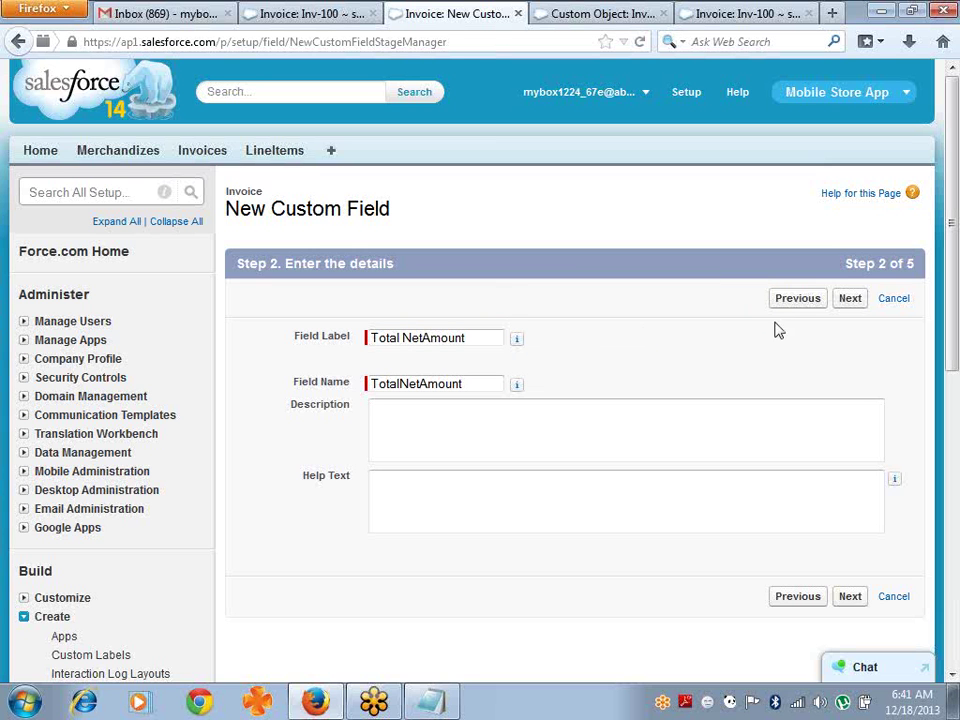
{"action": "left_click", "coordinate": [848, 301]}
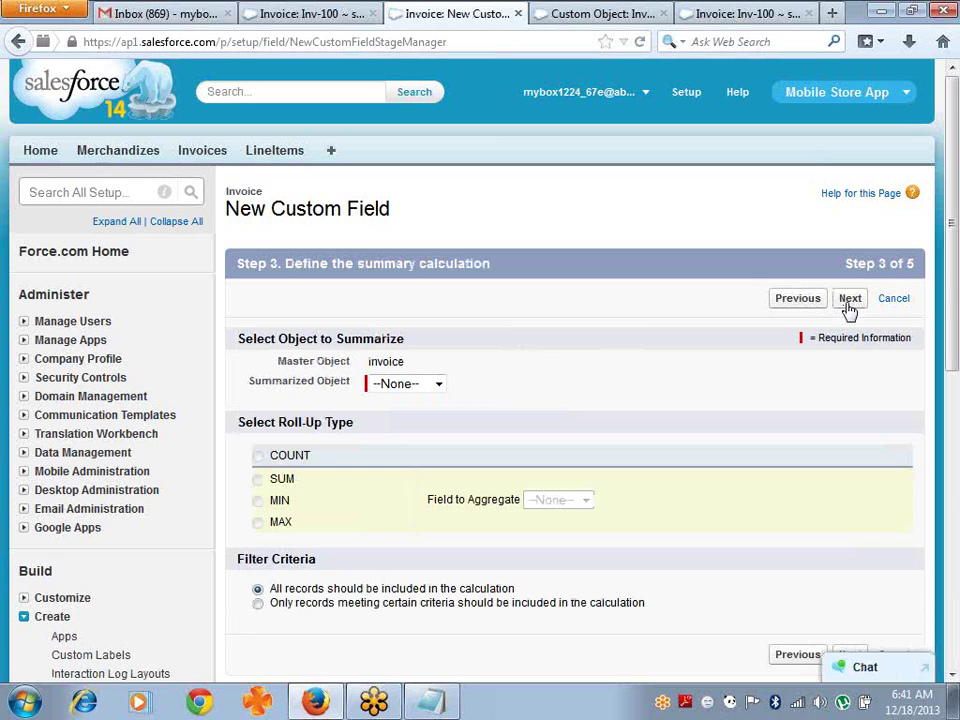
Step: Define the Total NetAmount roll-up as the SUM of the NetAmount field on LineItems, including all records
{"action": "left_click", "coordinate": [438, 384]}
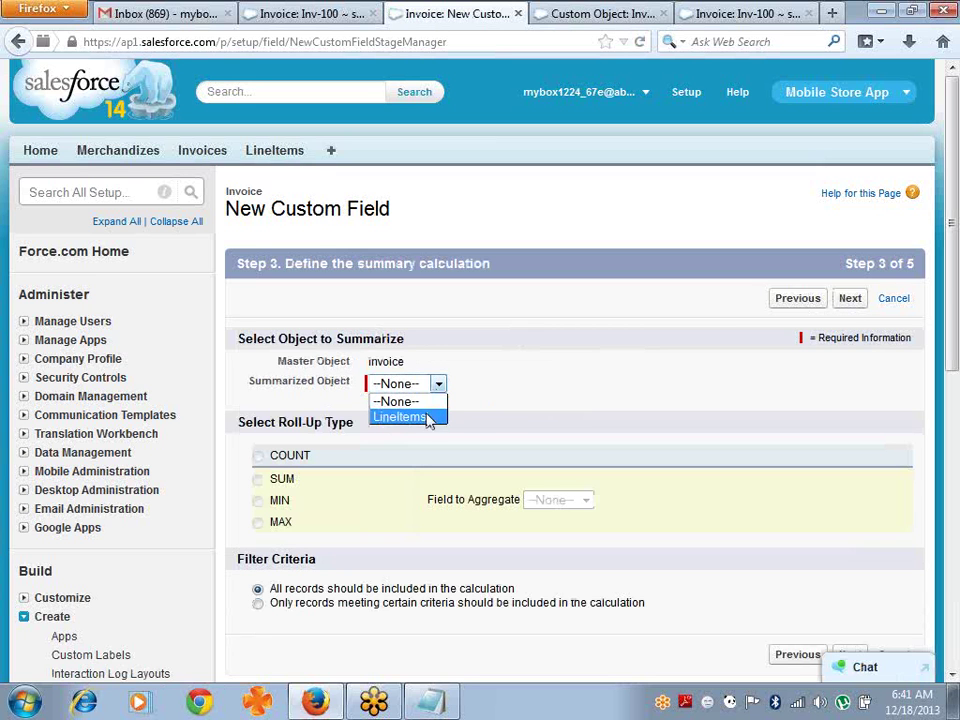
{"action": "left_click", "coordinate": [428, 417]}
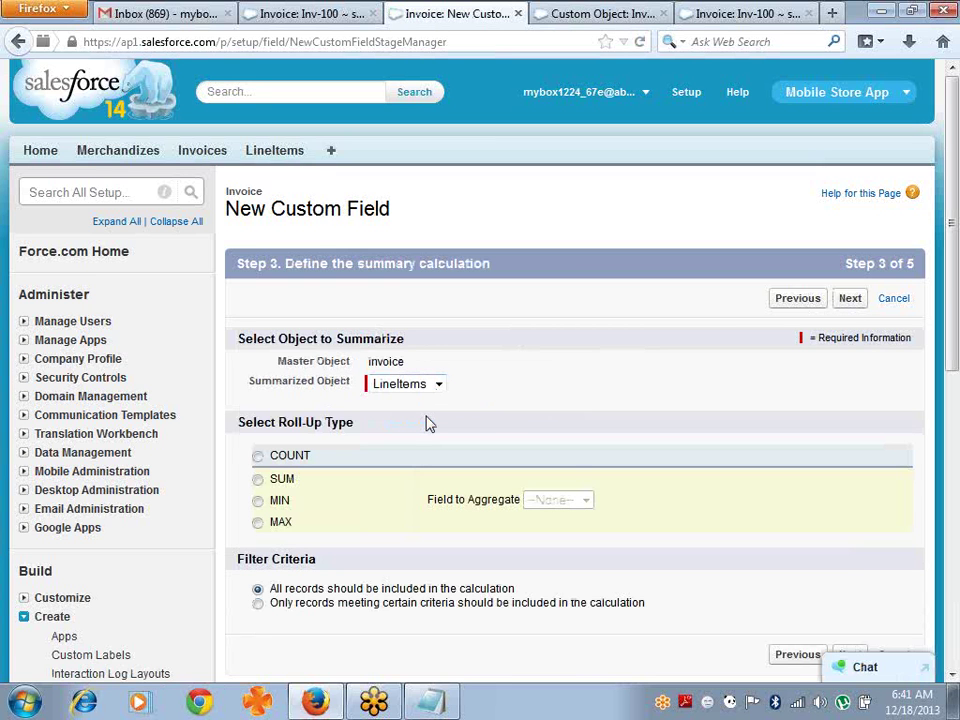
{"action": "left_click", "coordinate": [257, 479]}
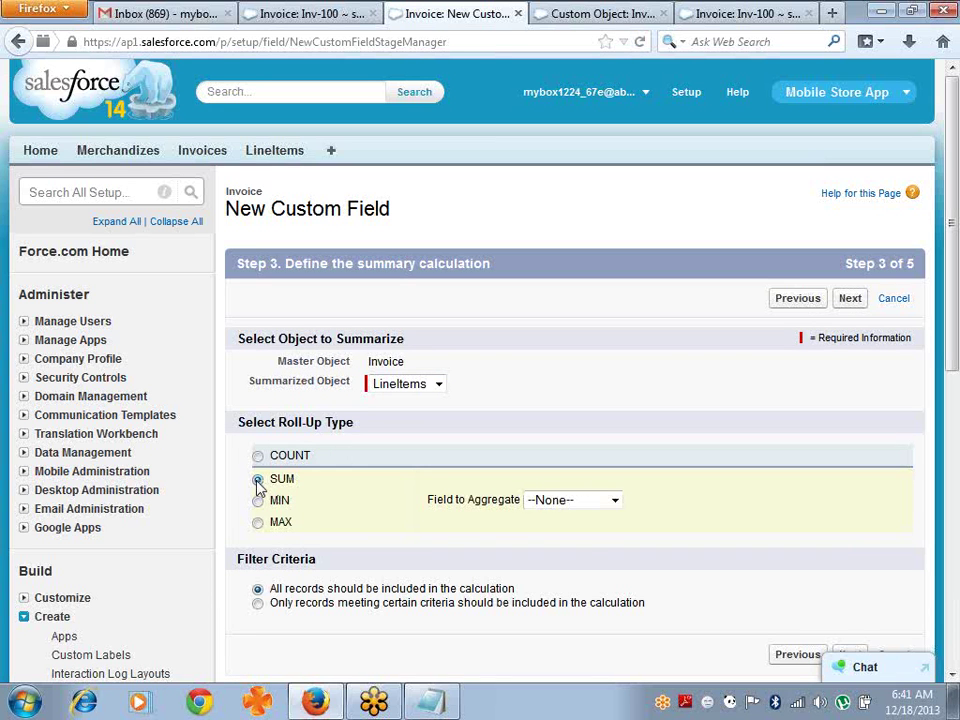
{"action": "left_click", "coordinate": [614, 503]}
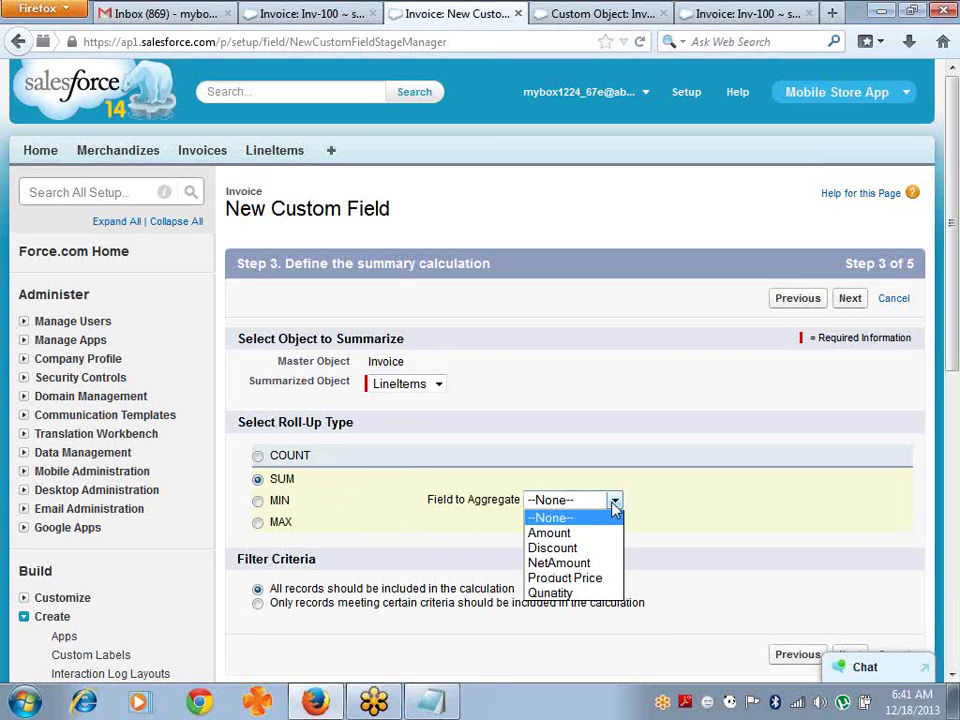
{"action": "left_click", "coordinate": [586, 564]}
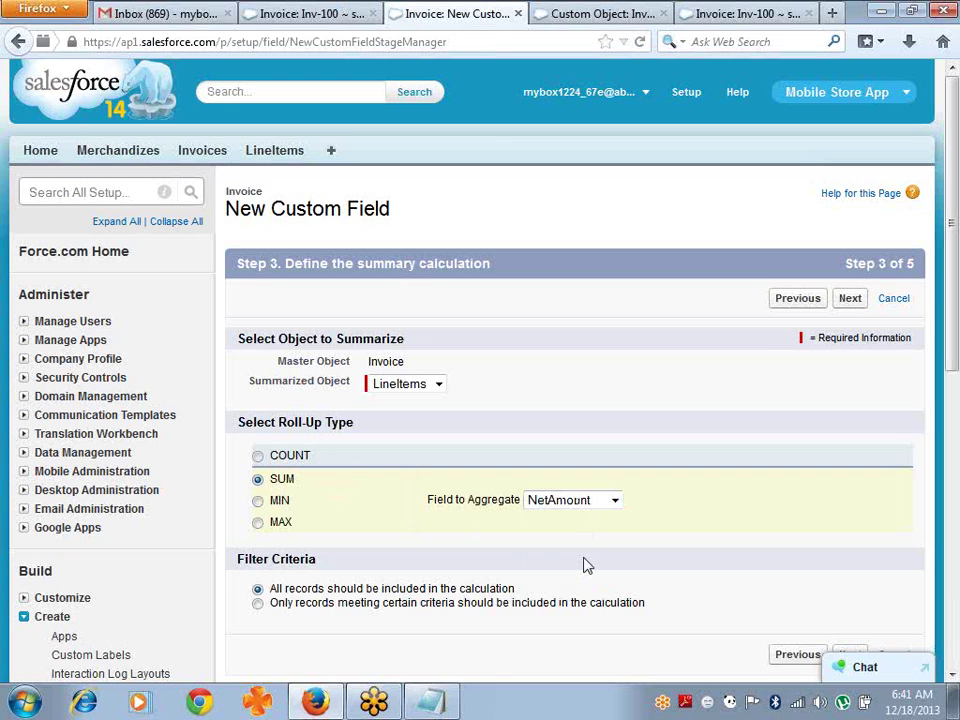
Step: Save the Total NetAmount field with the default field-level security and include it on the Invoice Layout
{"action": "left_click", "coordinate": [853, 299]}
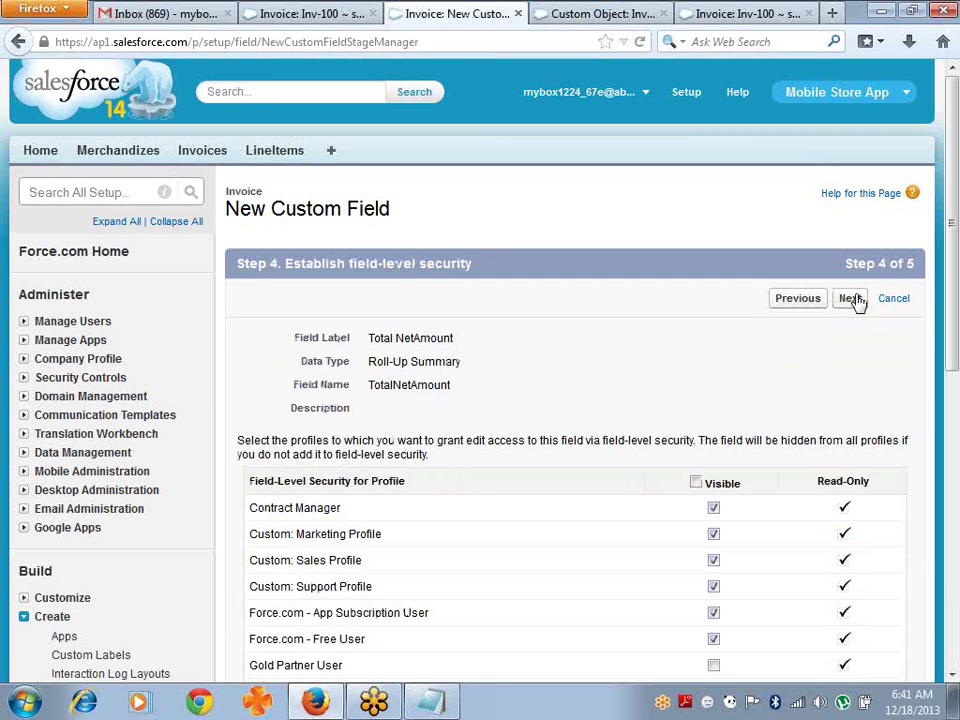
{"action": "left_click", "coordinate": [853, 299]}
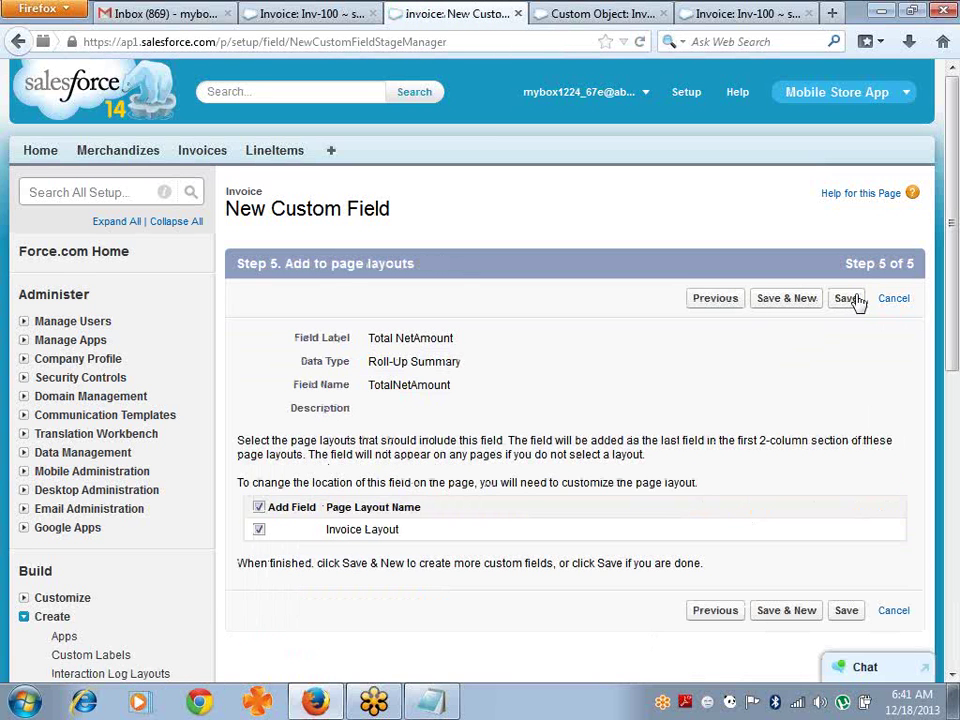
{"action": "left_click", "coordinate": [847, 299]}
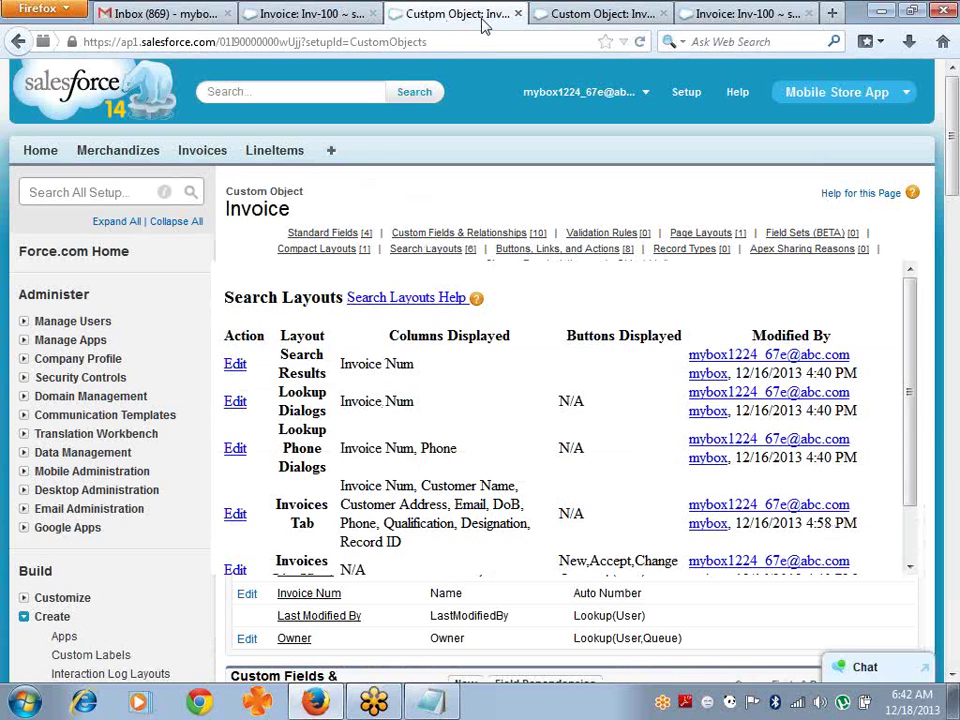
Step: Return to the Inv-100 invoice record, check its totals against the line items, and open its page layout for editing
{"action": "left_click", "coordinate": [336, 24]}
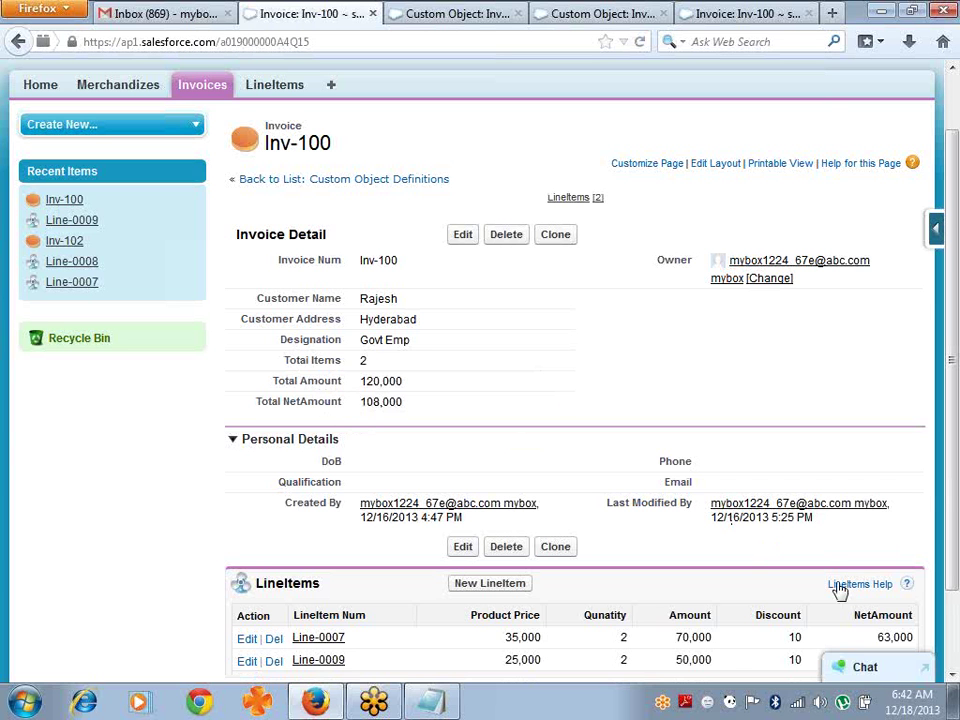
{"action": "scroll", "coordinate": [950, 258], "scroll_direction": "down", "scroll_amount": 2}
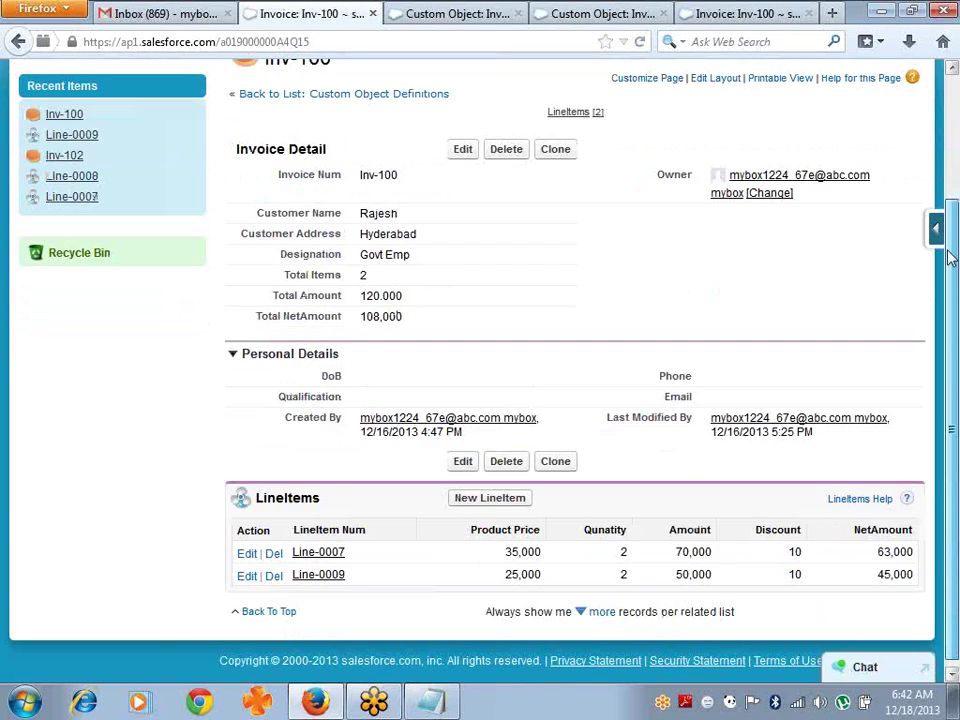
{"action": "left_click_drag", "start_coordinate": [950, 258], "coordinate": [950, 262]}
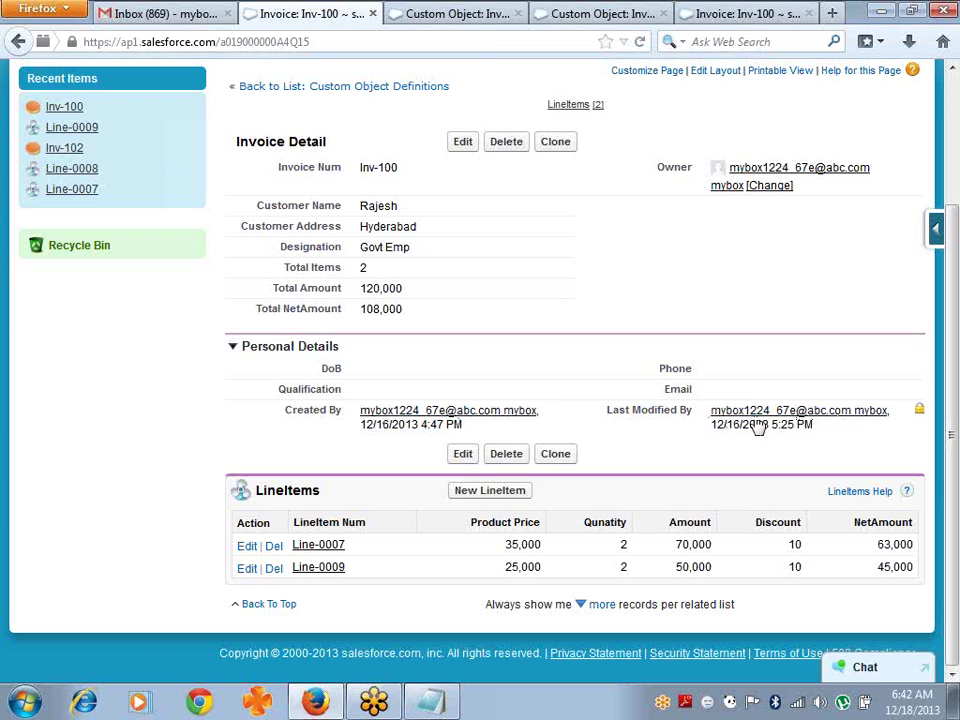
{"action": "left_click", "coordinate": [935, 232]}
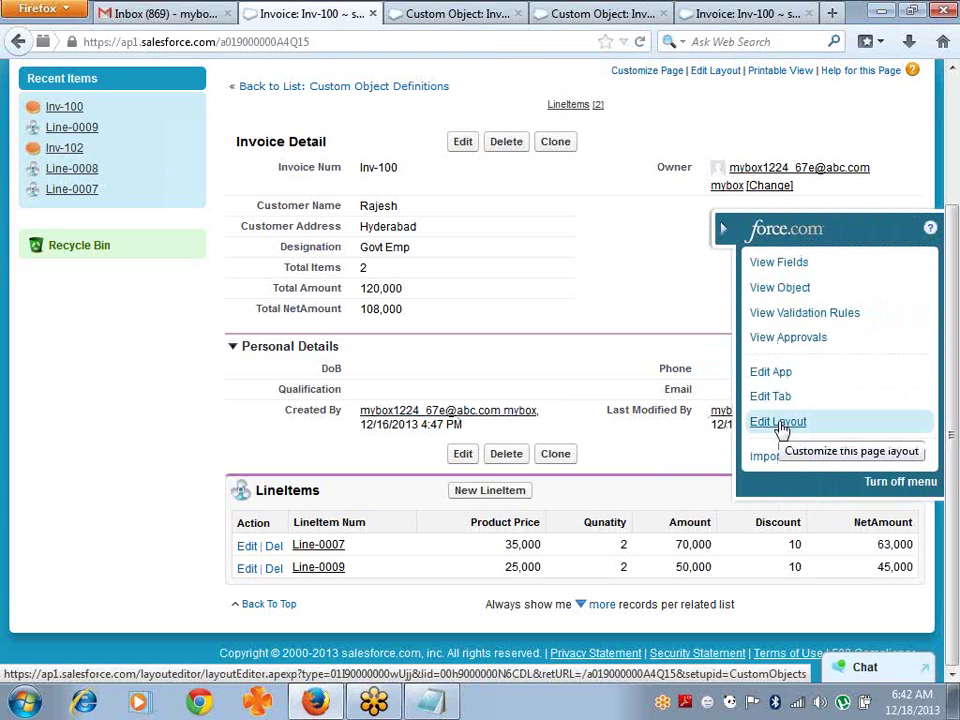
{"action": "left_click", "coordinate": [782, 424]}
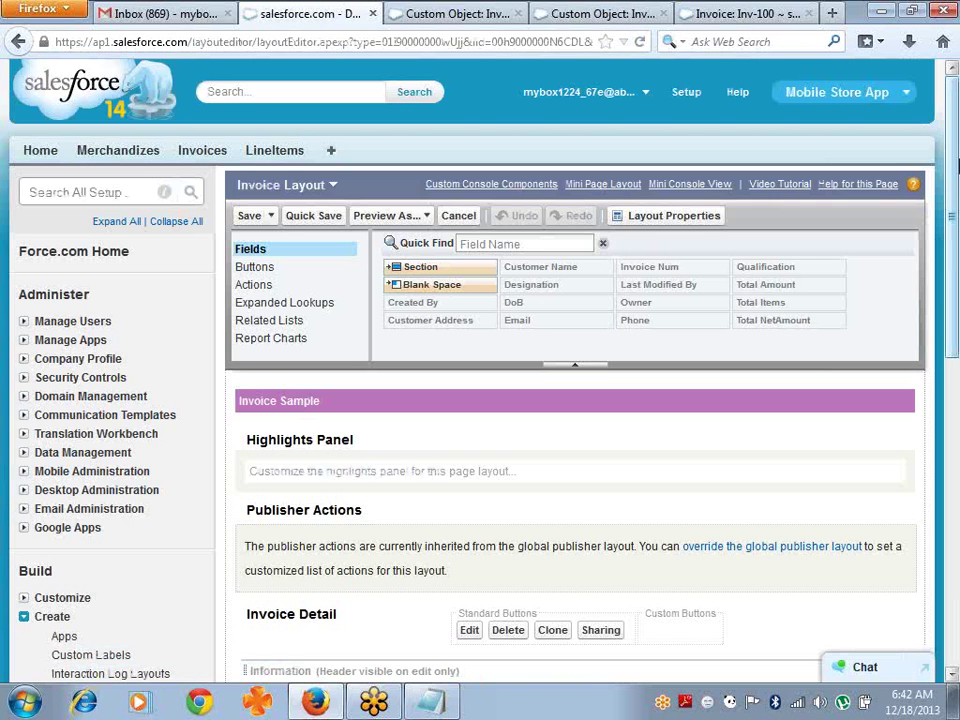
Step: Add a 2-column section named Total Section beneath Personal Details, with its header shown on the detail and edit pages
{"action": "left_click_drag", "start_coordinate": [952, 163], "coordinate": [957, 328]}
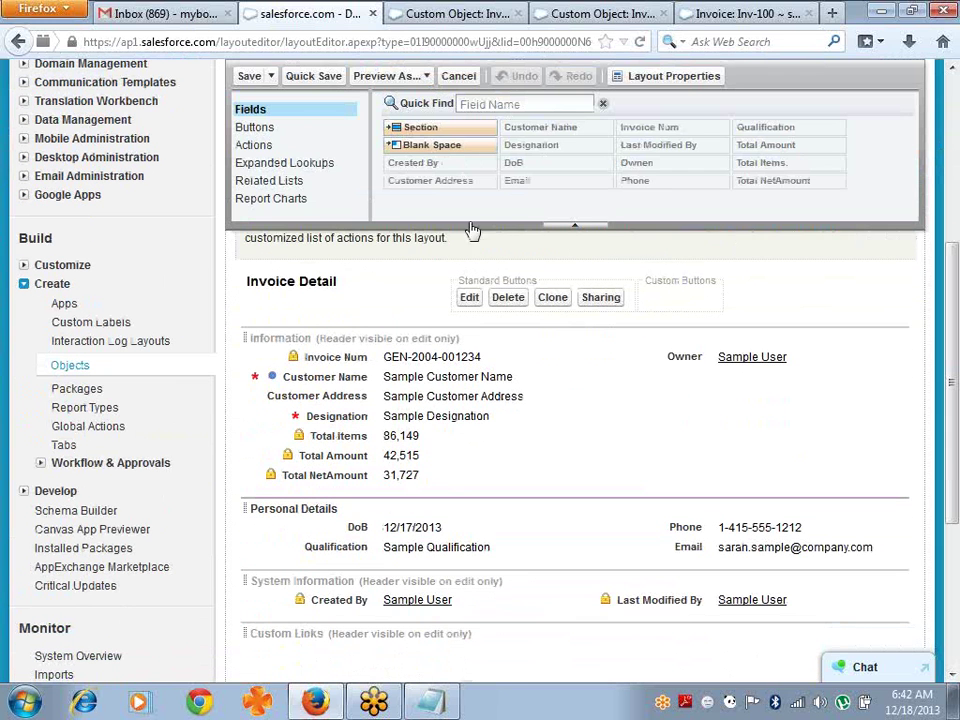
{"action": "left_click_drag", "start_coordinate": [410, 131], "coordinate": [326, 558]}
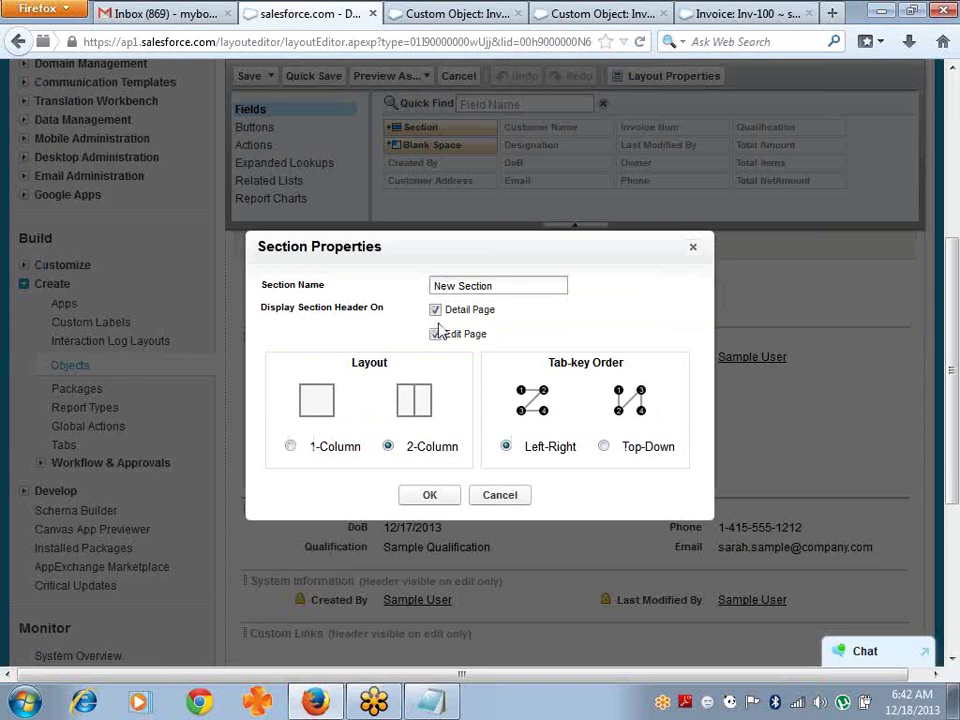
{"action": "left_click_drag", "start_coordinate": [508, 285], "coordinate": [363, 288]}
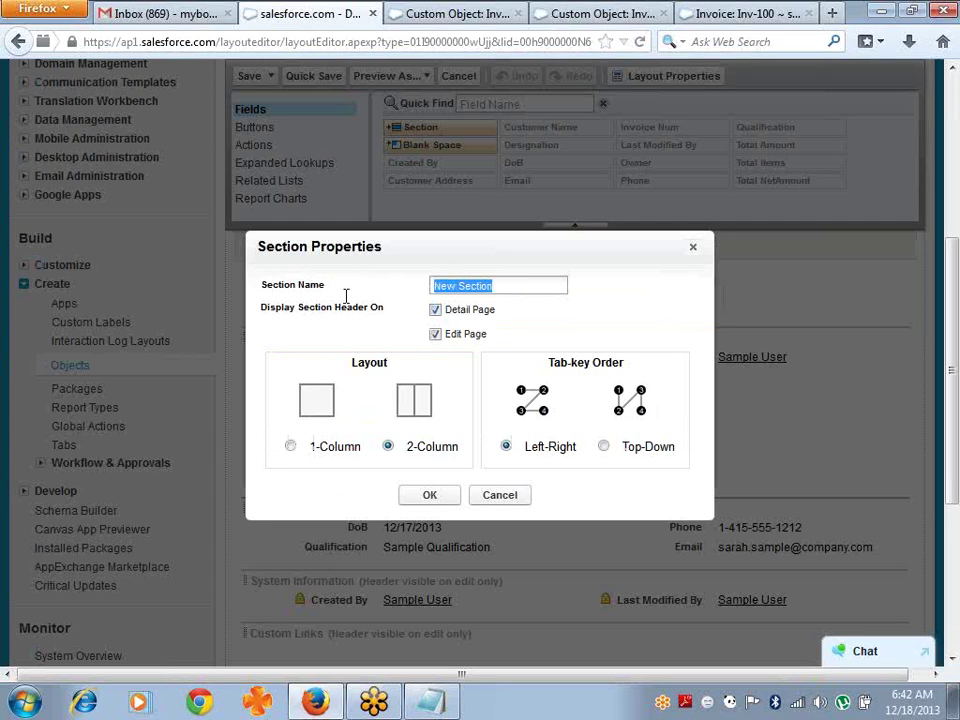
{"action": "type", "text": "Total Se"}
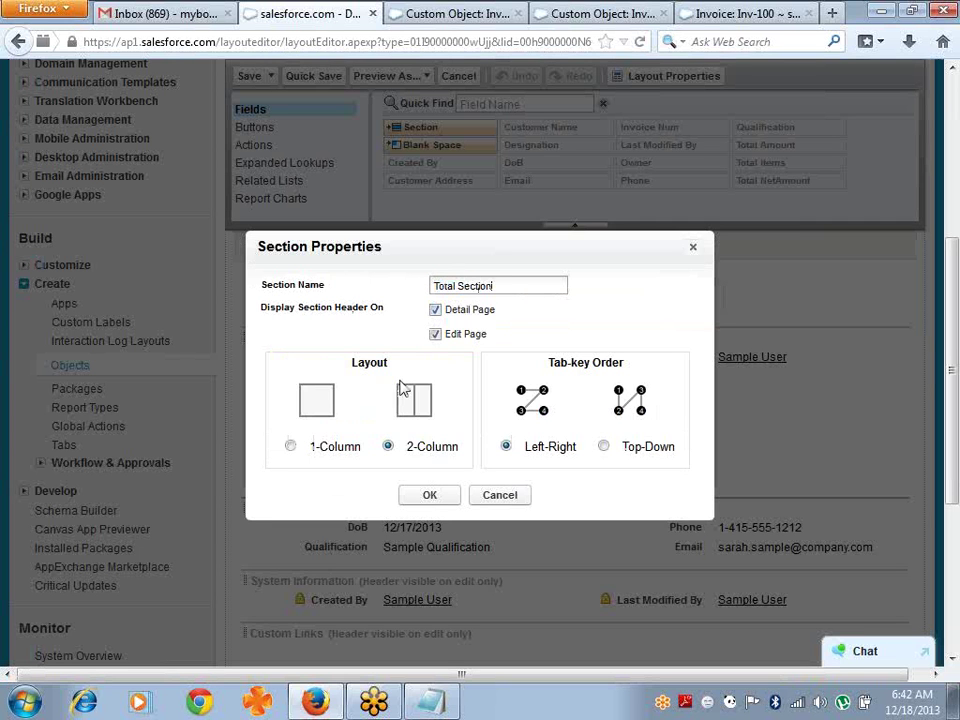
{"action": "left_click", "coordinate": [429, 495]}
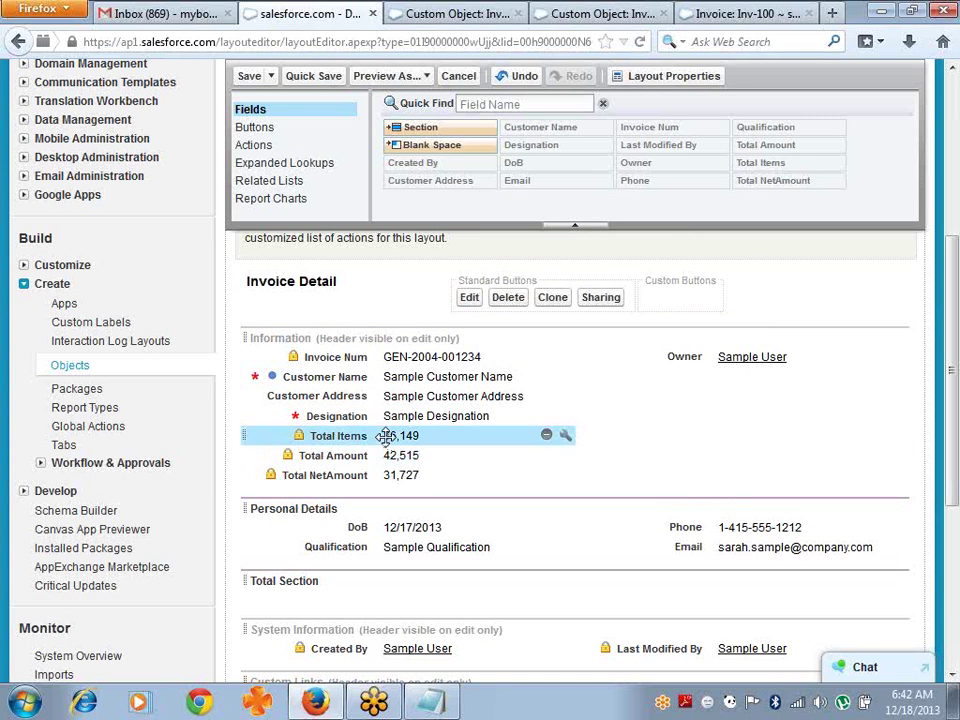
Step: Move Total Items into the first column of Total Section, and Total Amount and Total NetAmount into its second column
{"action": "left_click_drag", "start_coordinate": [386, 435], "coordinate": [368, 575]}
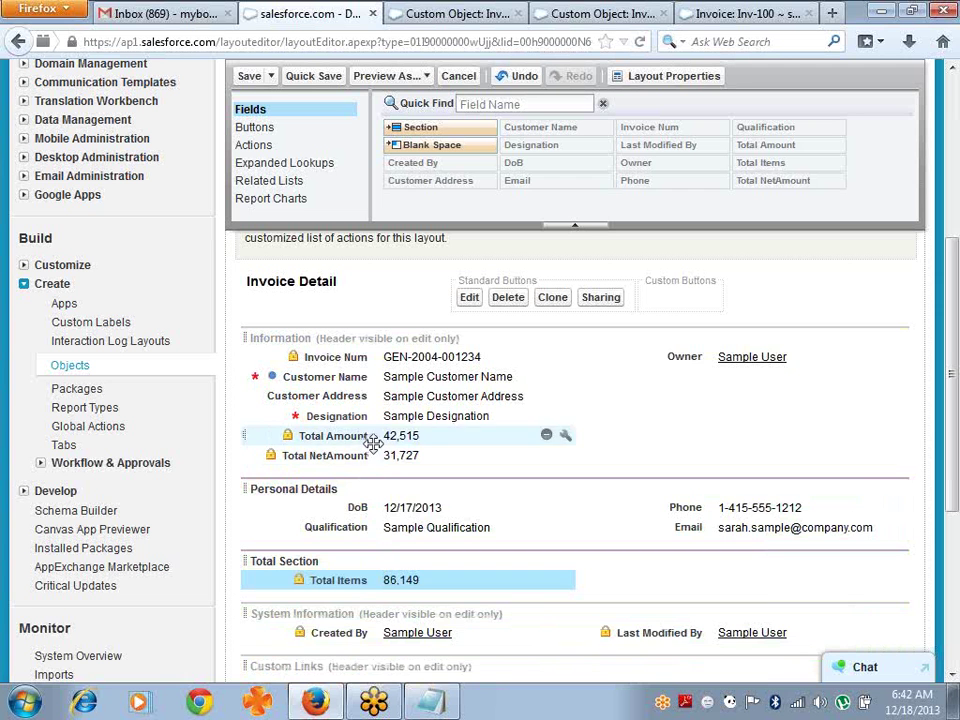
{"action": "left_click_drag", "start_coordinate": [376, 443], "coordinate": [724, 560]}
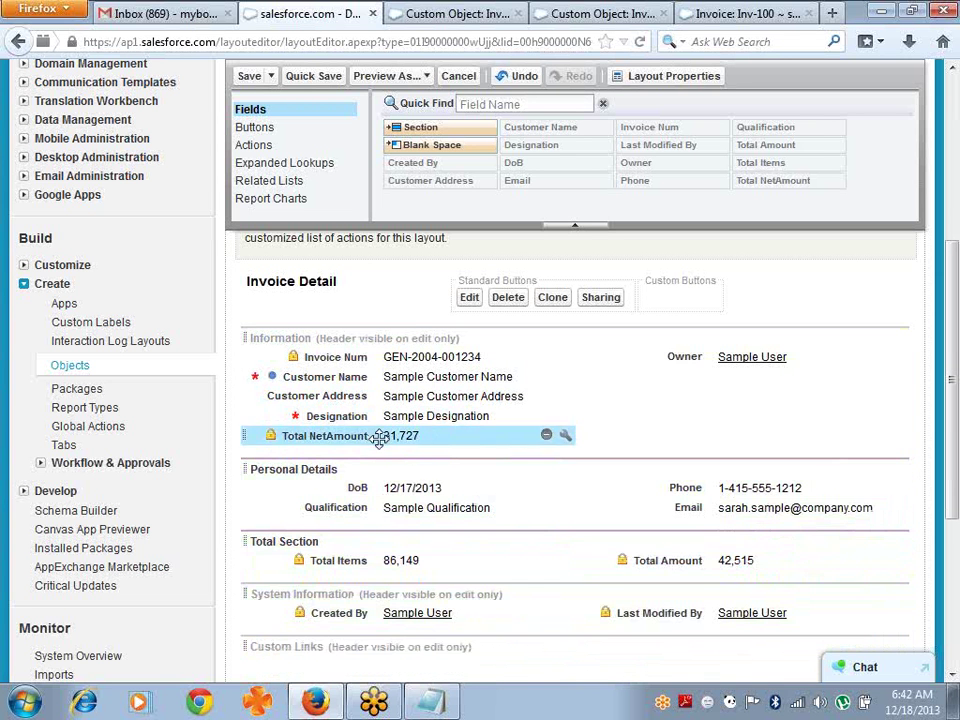
{"action": "left_click_drag", "start_coordinate": [381, 436], "coordinate": [686, 580]}
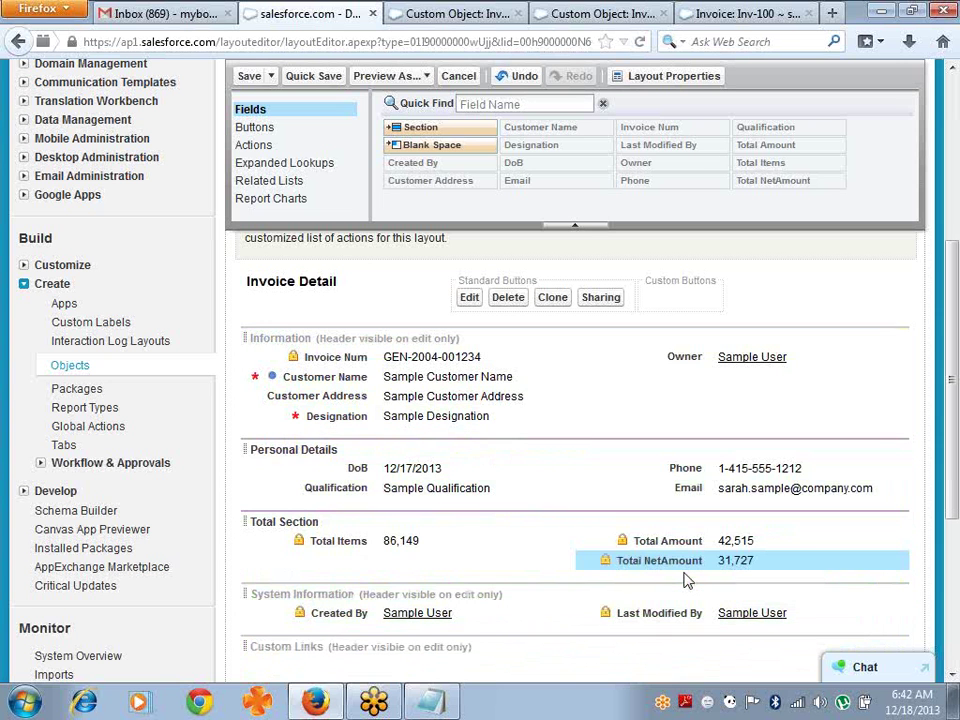
Step: Remove Created By and Last Modified By from the System Information section and save the invoice layout
{"action": "left_click", "coordinate": [546, 614]}
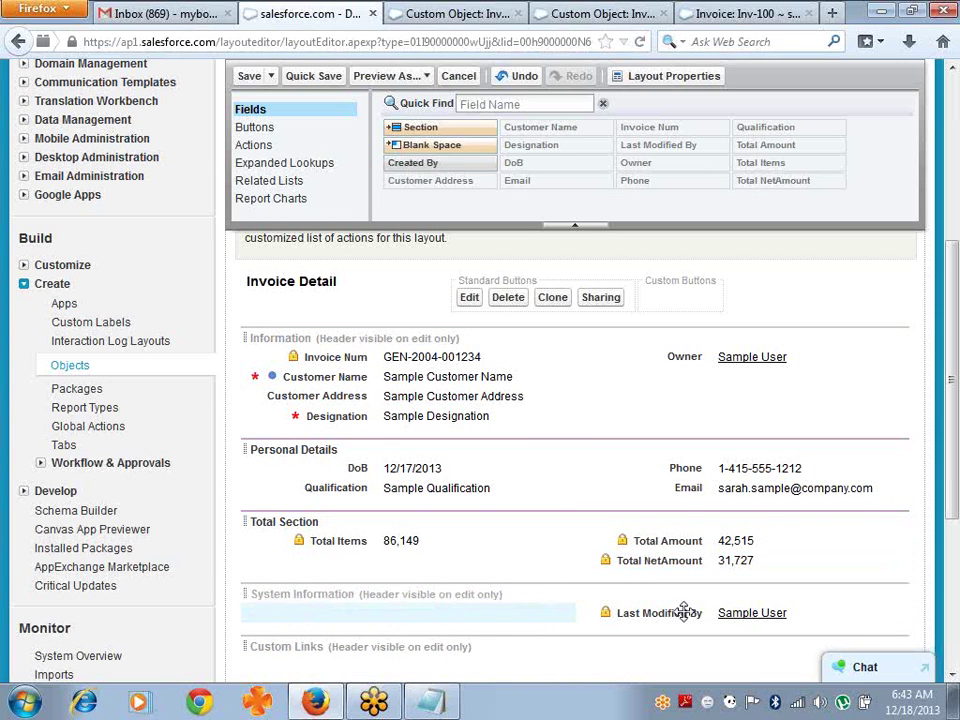
{"action": "left_click", "coordinate": [879, 613]}
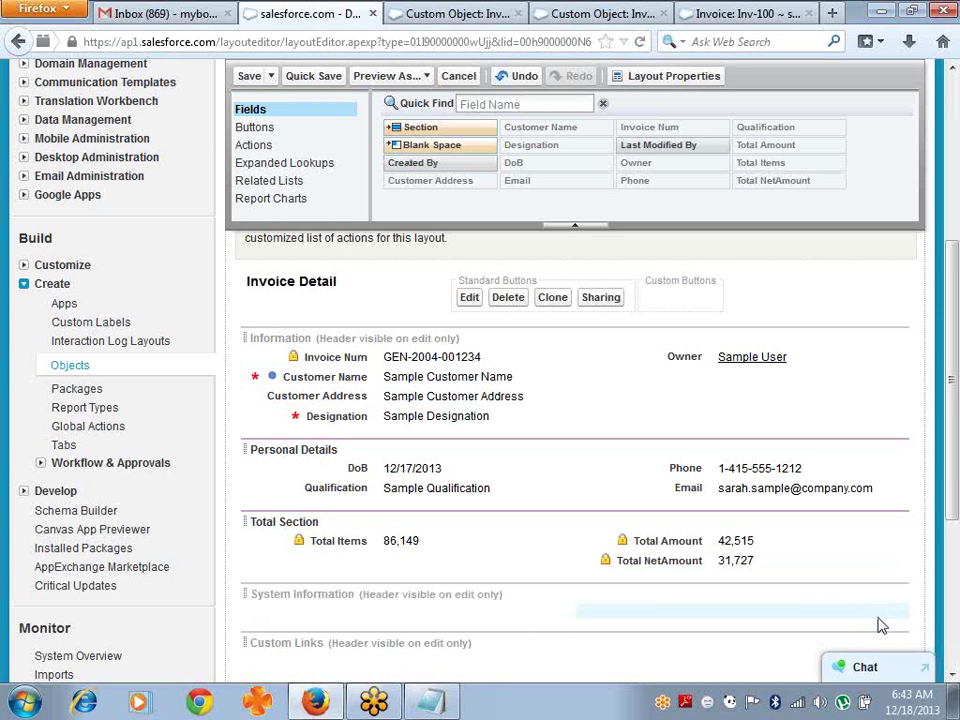
{"action": "left_click", "coordinate": [249, 80]}
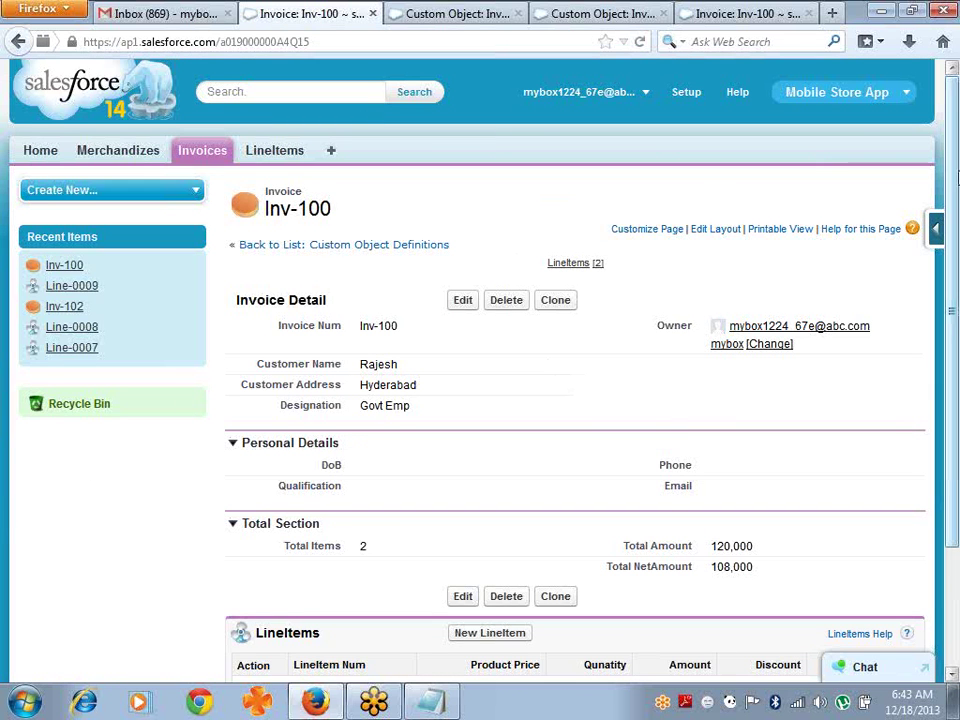
Step: Review the Total Section and line items on Inv-100, and check the section arrangement in the invoice layout editor
{"action": "left_click_drag", "start_coordinate": [957, 178], "coordinate": [957, 278]}
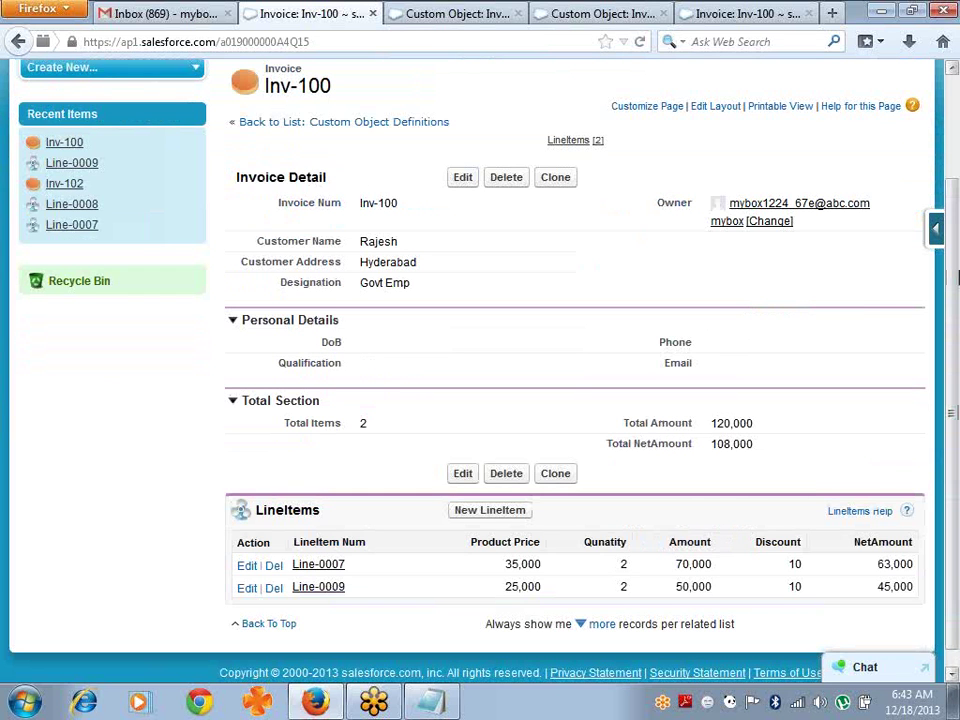
{"action": "left_click", "coordinate": [935, 230]}
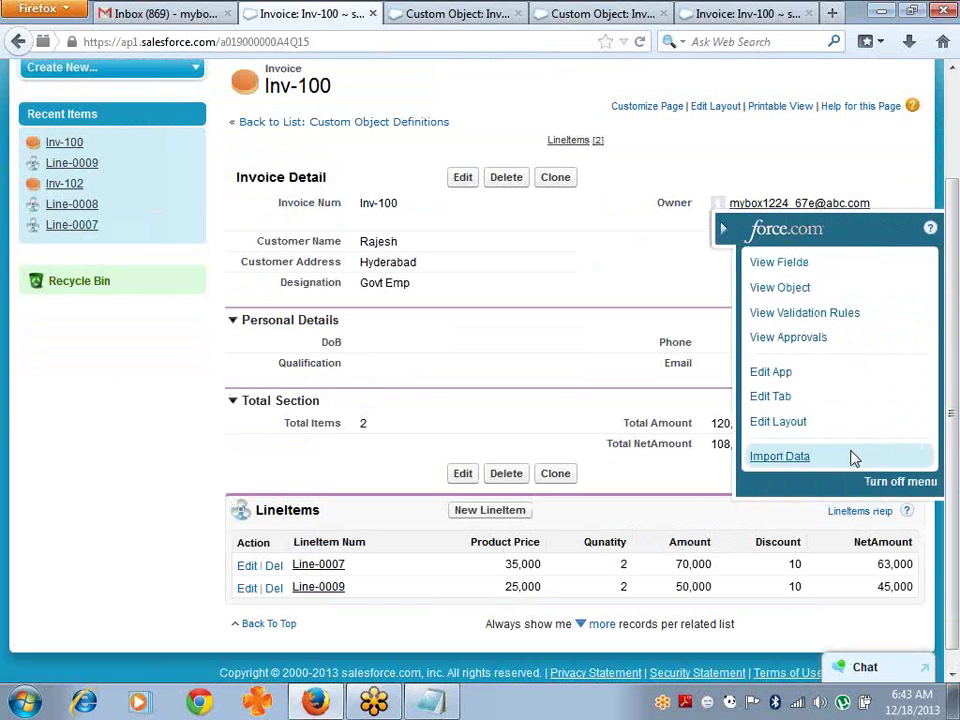
{"action": "left_click", "coordinate": [797, 434]}
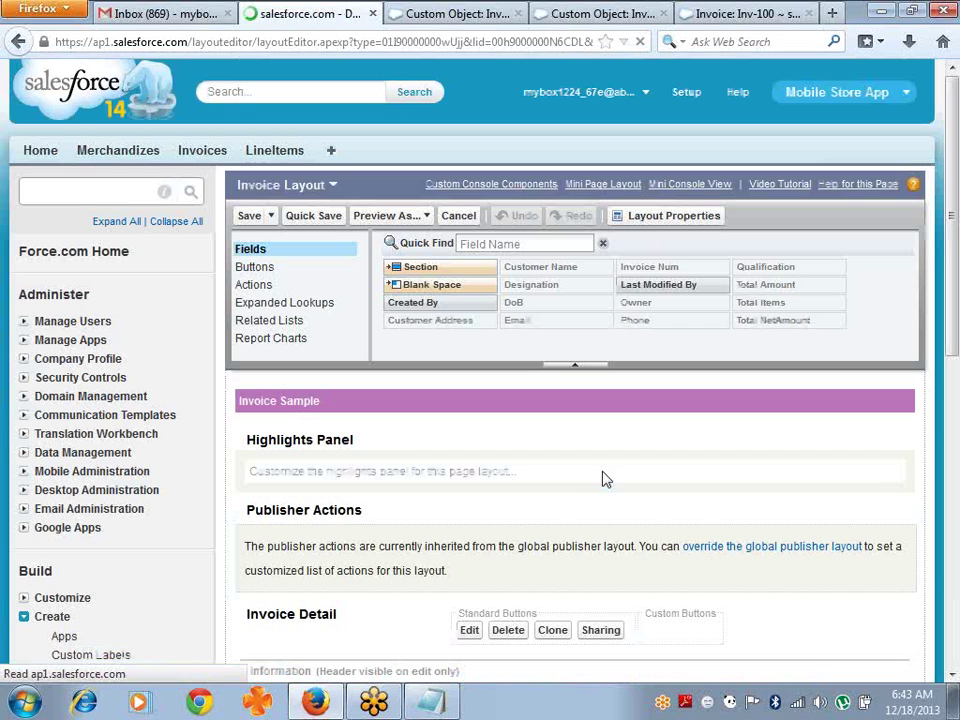
{"action": "left_click_drag", "start_coordinate": [952, 181], "coordinate": [952, 305]}
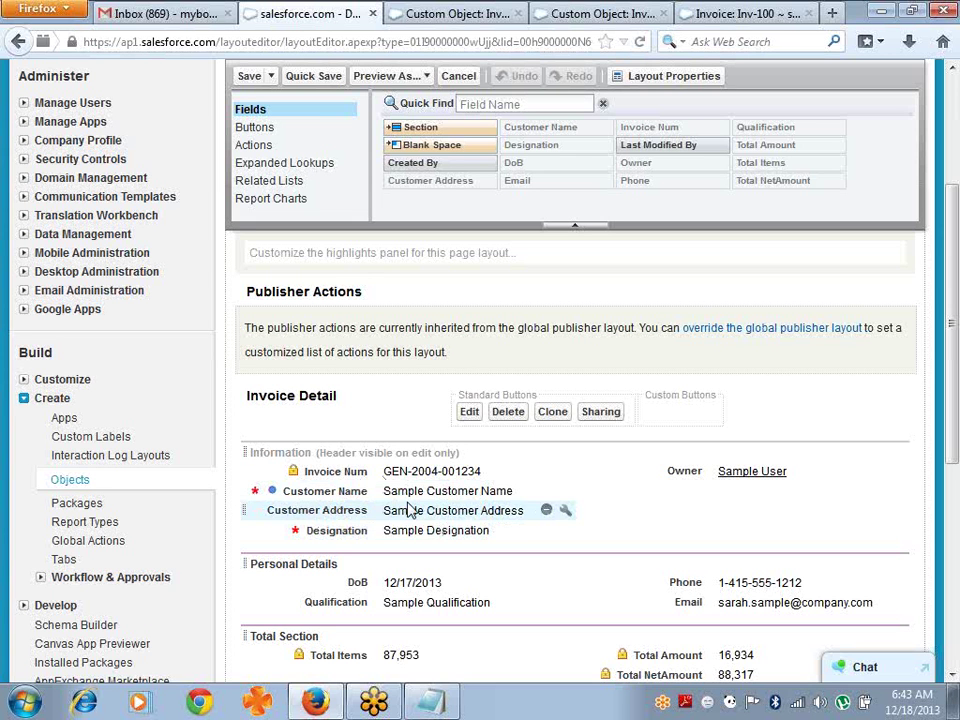
{"action": "left_click", "coordinate": [249, 80]}
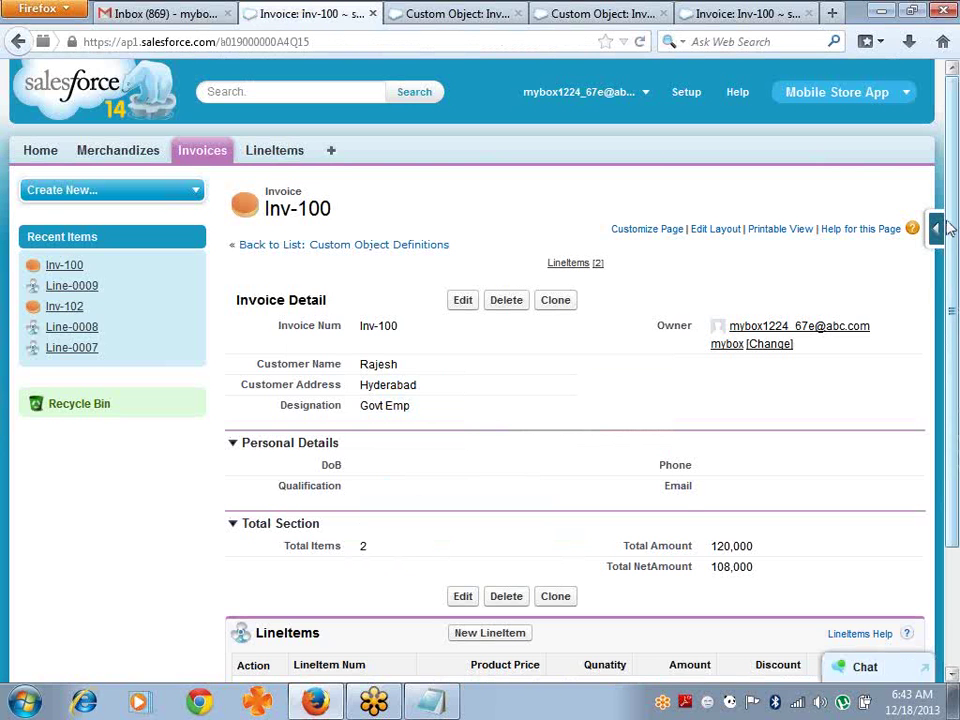
{"action": "scroll", "coordinate": [940, 300], "scroll_direction": "down", "scroll_amount": 2}
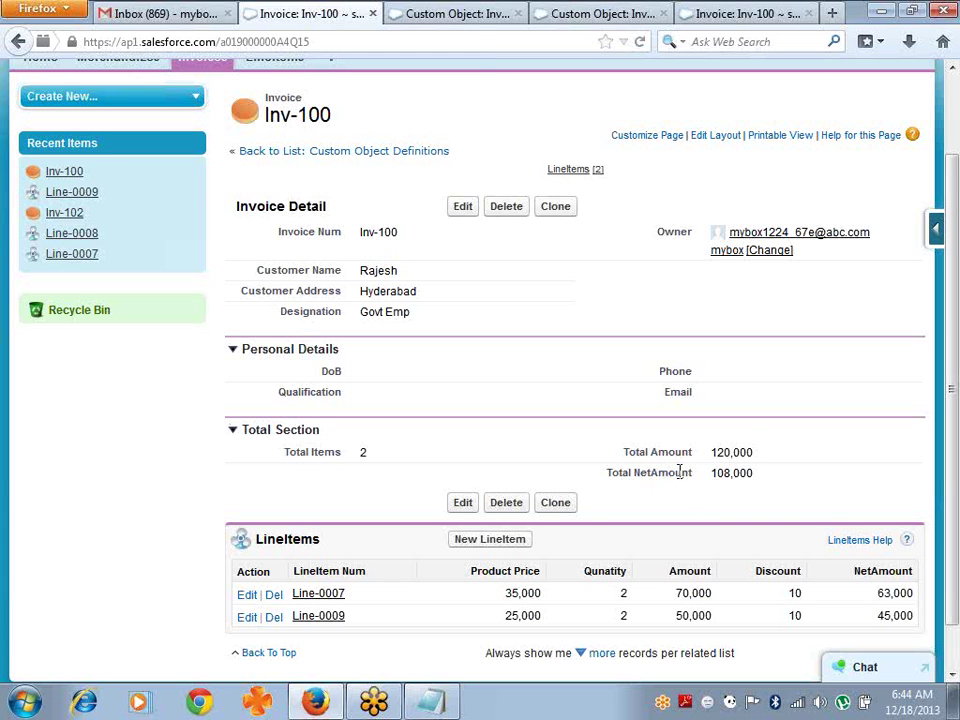
Step: Start a new custom field on the Invoice object with Formula as its data type
{"action": "left_click", "coordinate": [935, 234]}
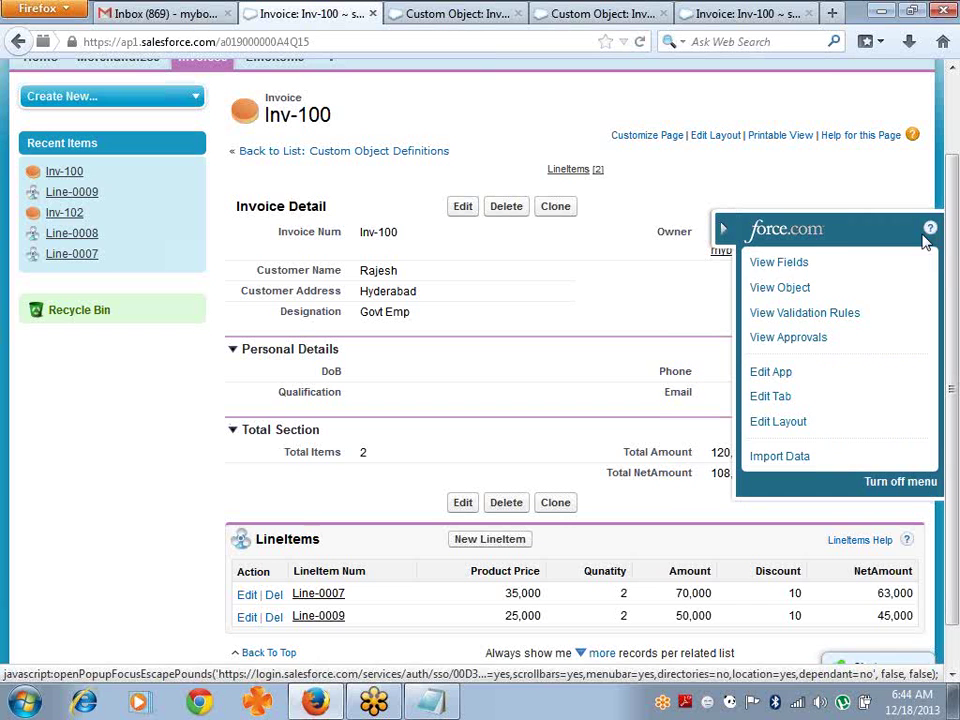
{"action": "left_click", "coordinate": [810, 266]}
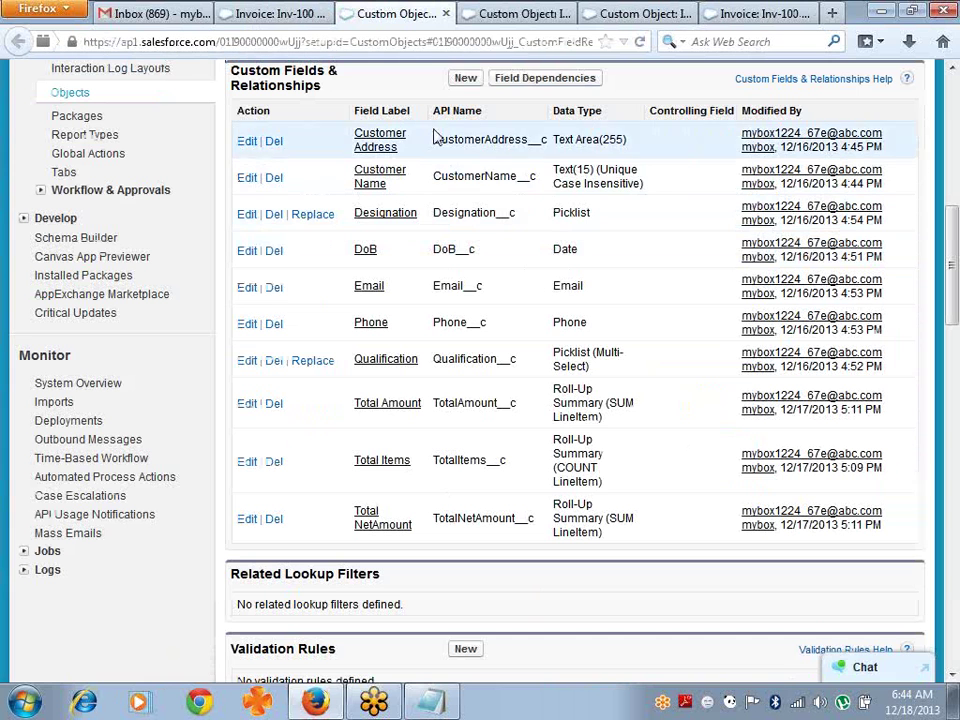
{"action": "left_click", "coordinate": [468, 82]}
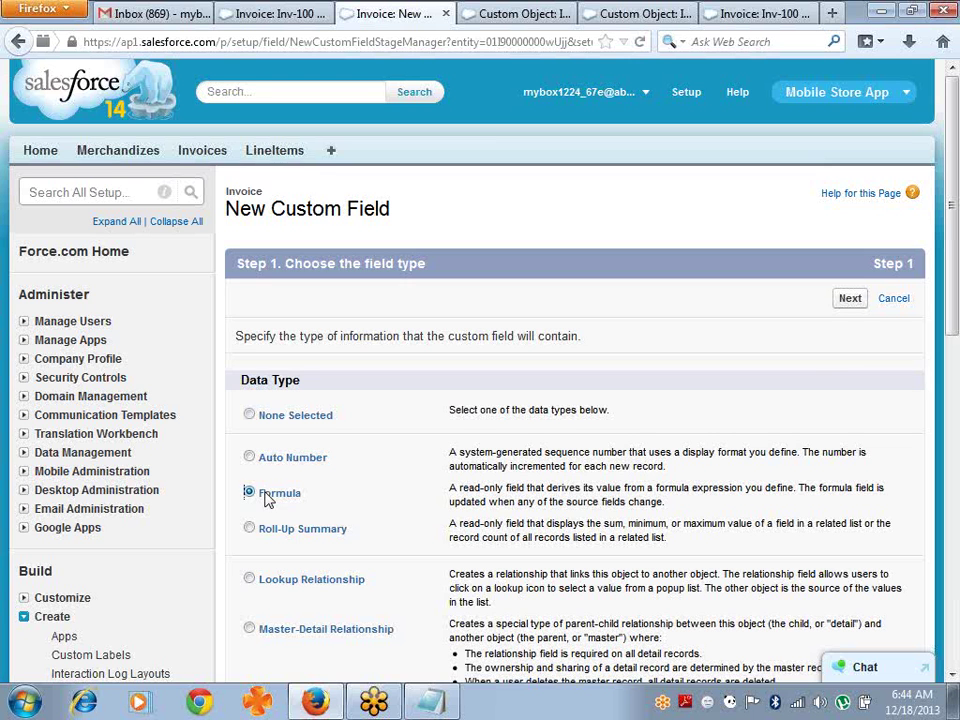
{"action": "left_click", "coordinate": [849, 302]}
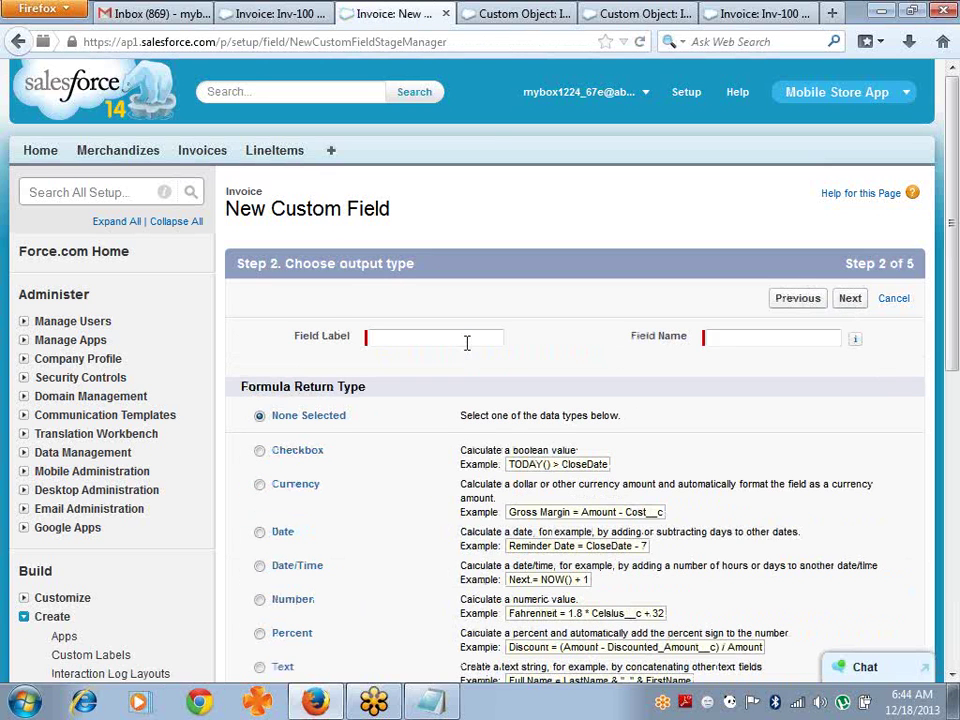
Step: Label the field Total Discount, name it TotalDiscount, and set its return type to Number with 0 decimal places
{"action": "left_click", "coordinate": [466, 343]}
{"action": "type", "text": "TotalDiscount"}
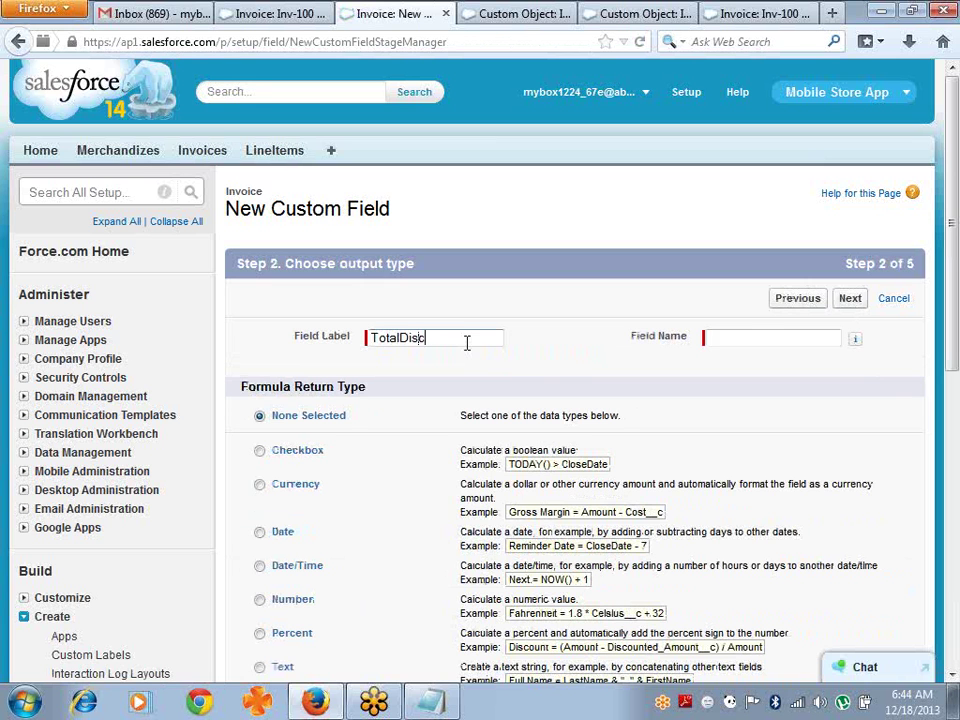
{"action": "key", "text": "Tab"}
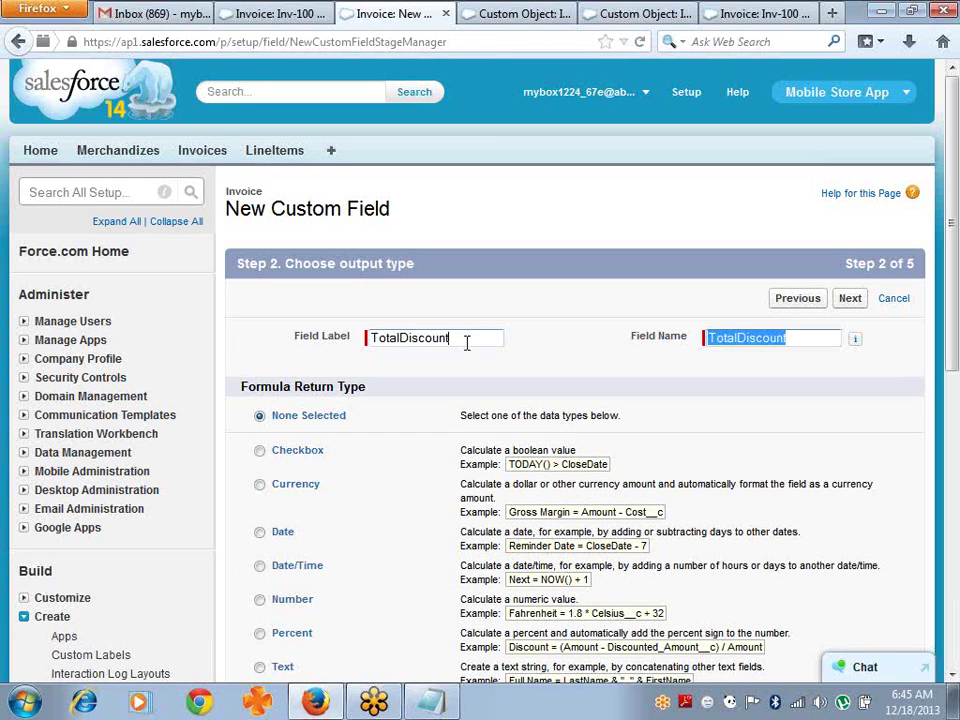
{"action": "left_click", "coordinate": [403, 342]}
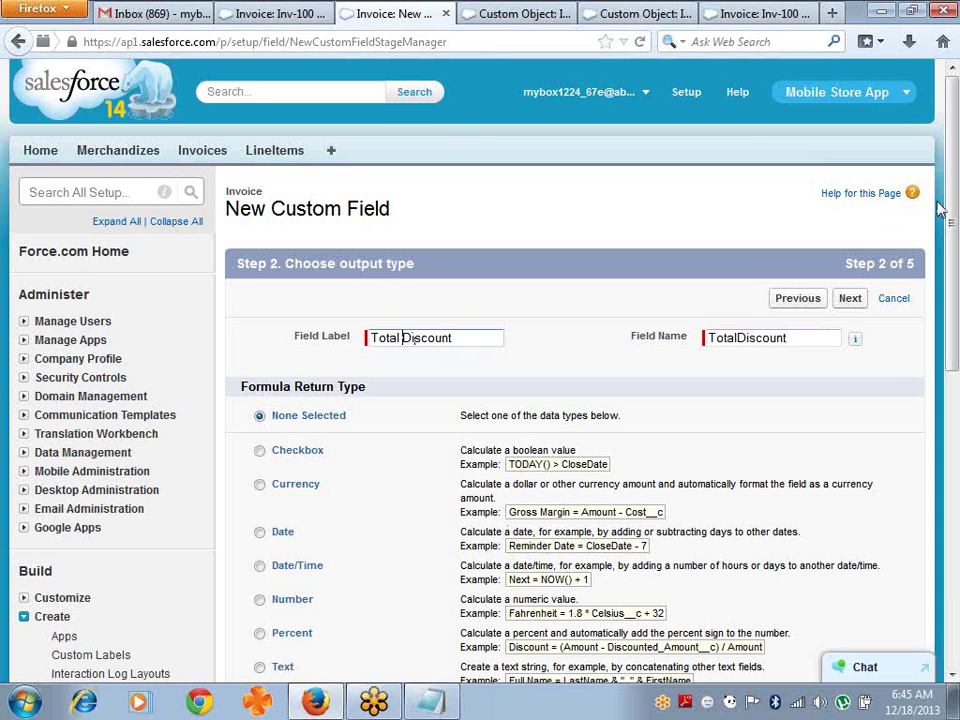
{"action": "scroll", "coordinate": [600, 320], "scroll_direction": "down", "scroll_amount": 3}
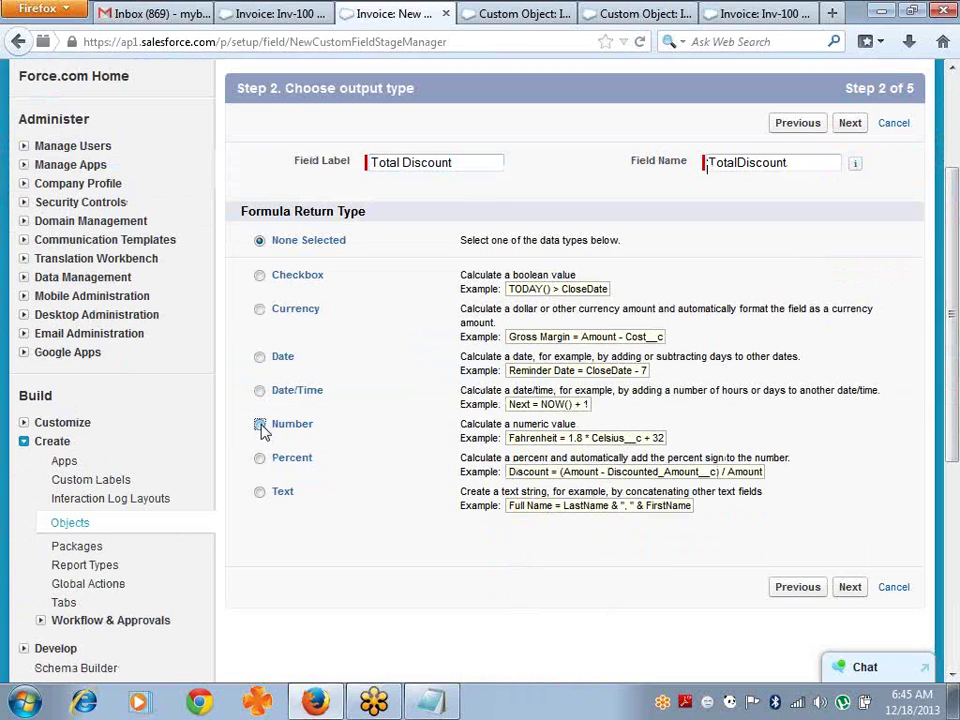
{"action": "left_click", "coordinate": [260, 425]}
{"action": "left_click", "coordinate": [575, 540]}
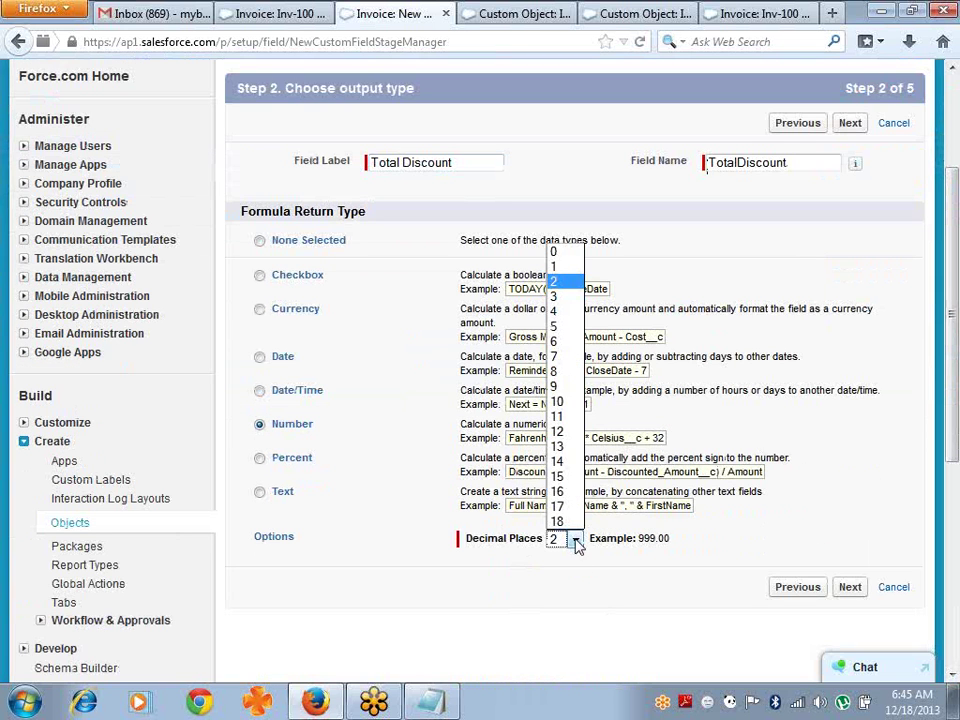
{"action": "left_click", "coordinate": [554, 252]}
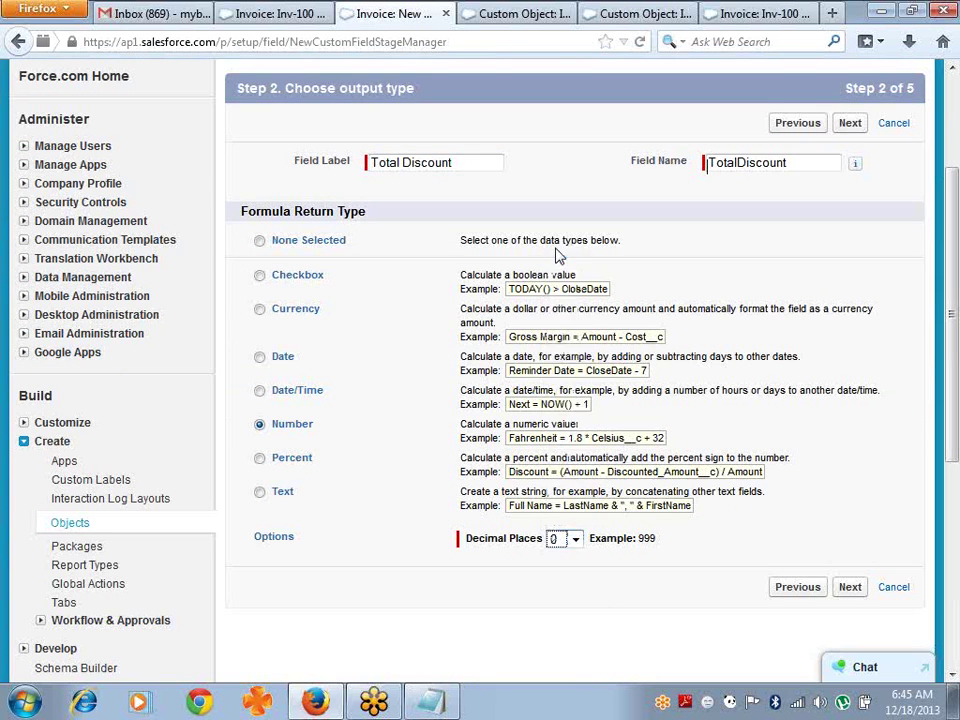
{"action": "left_click", "coordinate": [849, 590]}
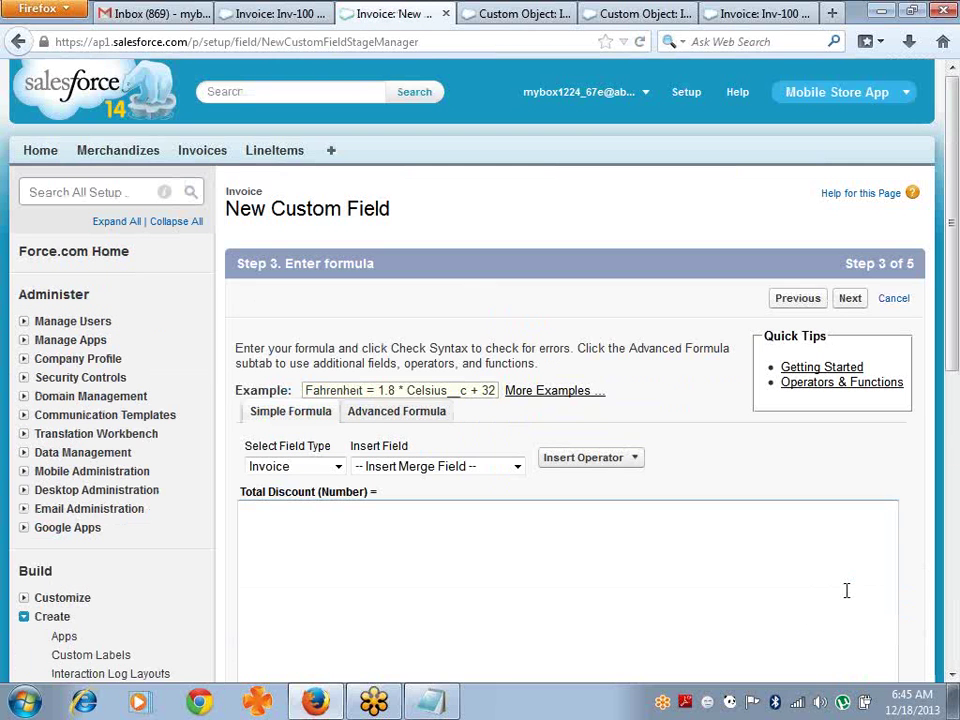
Step: Build the Total Discount formula as TotalAmount__c - TotalNetAmount__c from the Invoice merge fields
{"action": "left_click", "coordinate": [523, 564]}
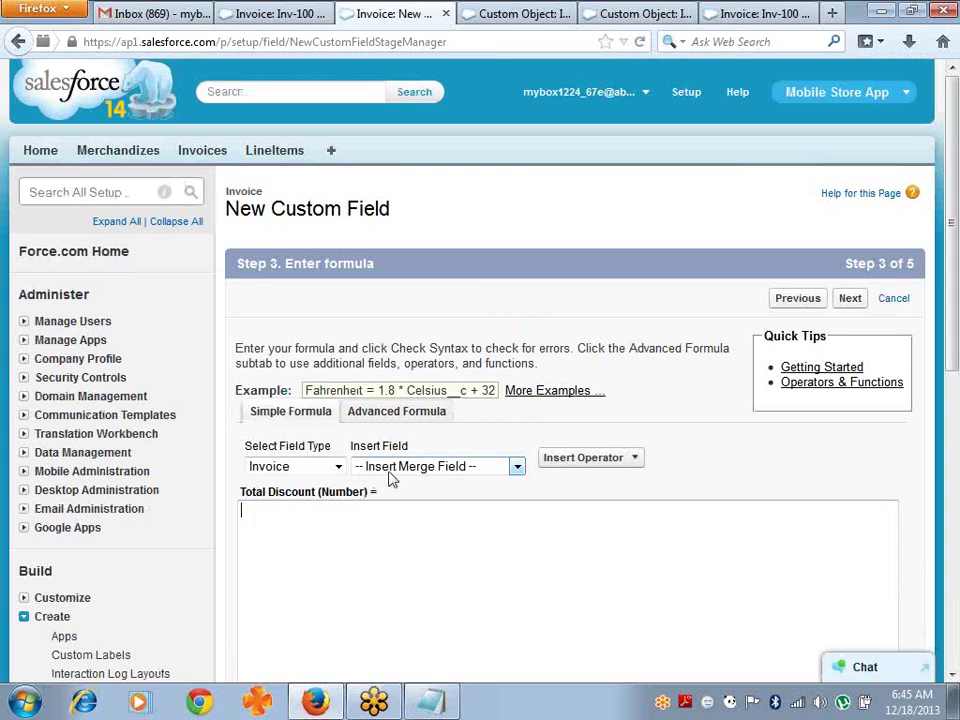
{"action": "left_click", "coordinate": [517, 468]}
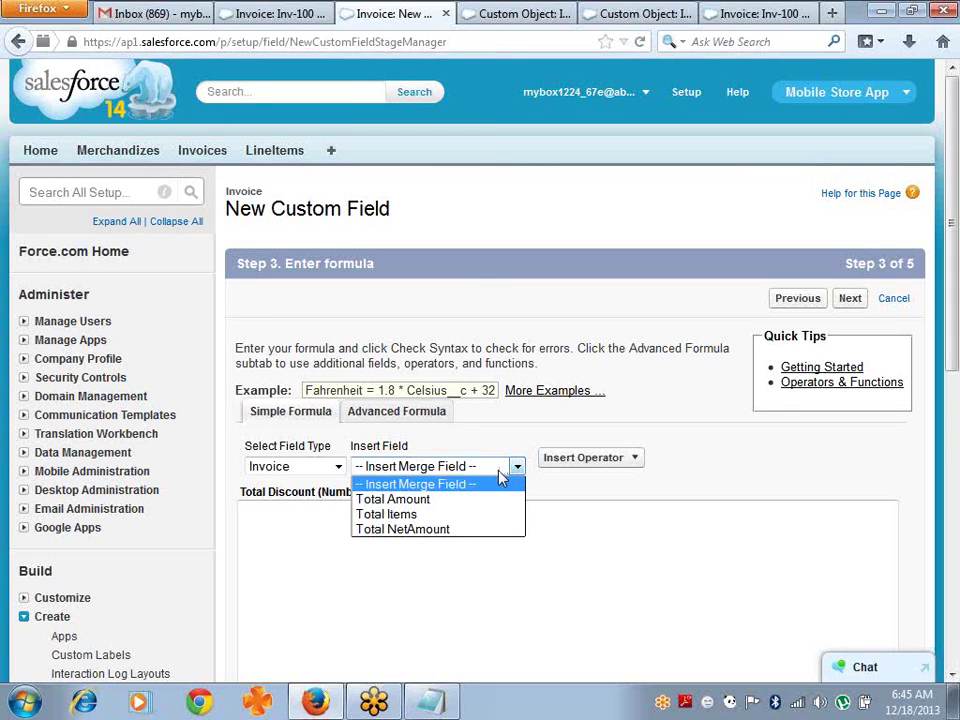
{"action": "left_click", "coordinate": [484, 500]}
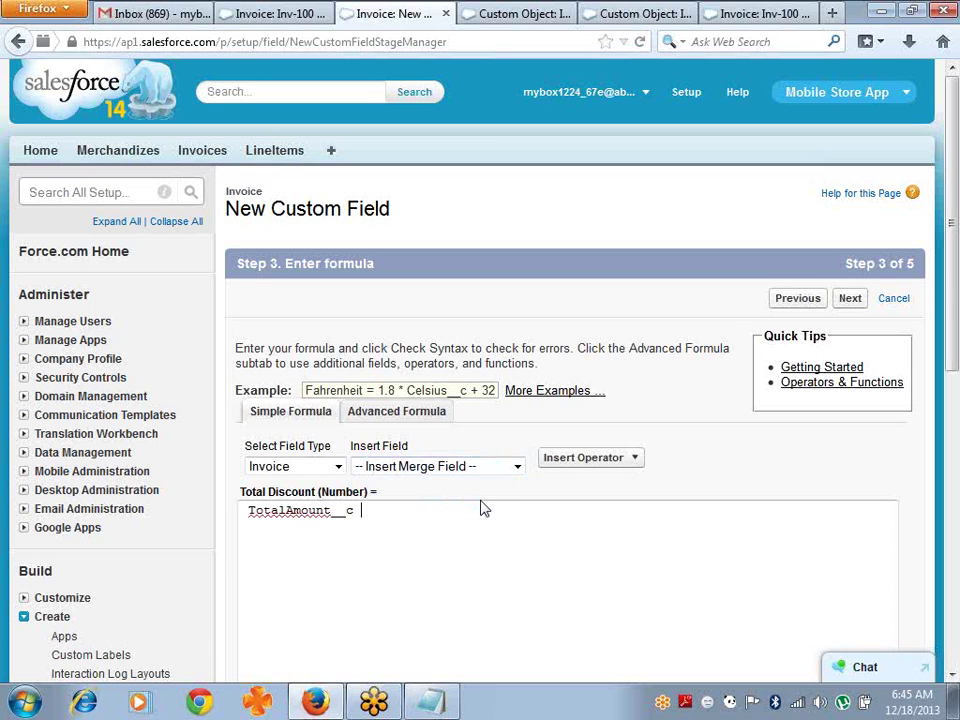
{"action": "left_click", "coordinate": [581, 461]}
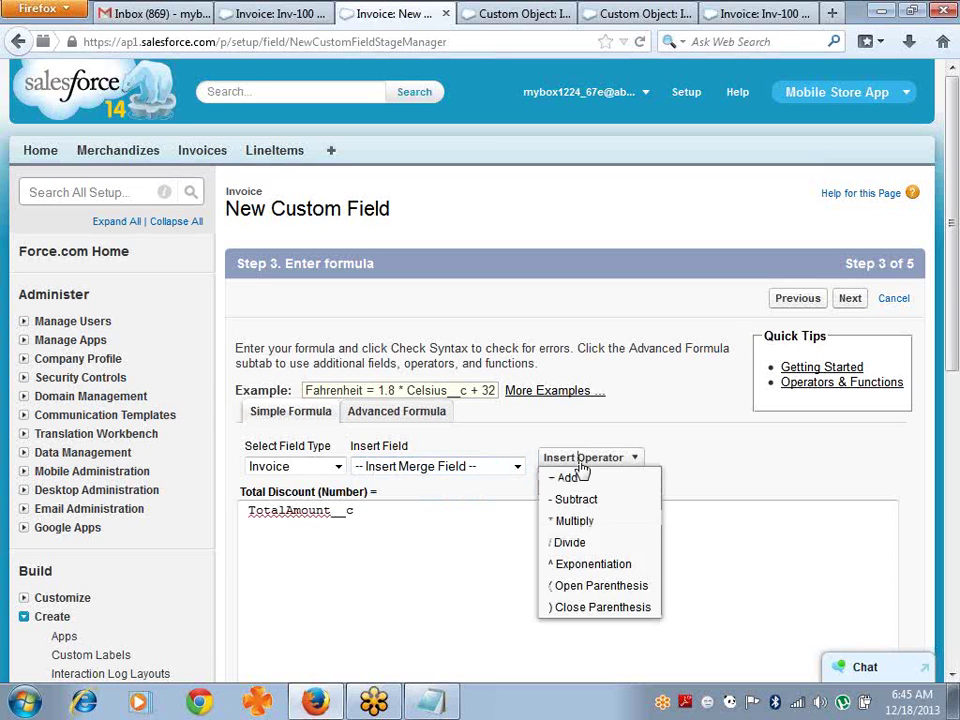
{"action": "left_click", "coordinate": [573, 500]}
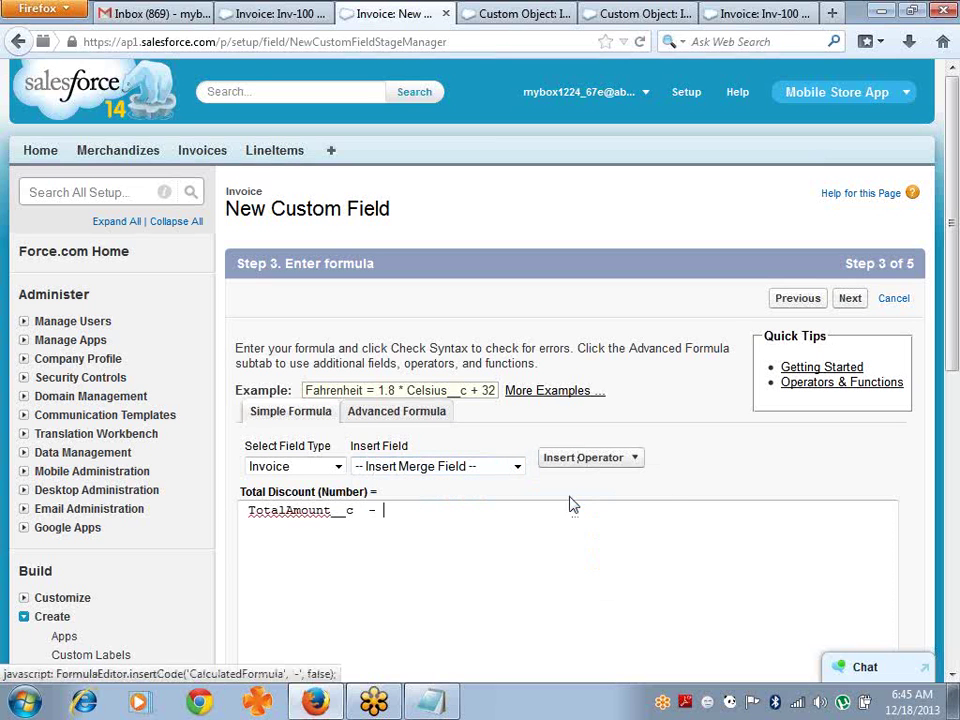
{"action": "left_click", "coordinate": [515, 468]}
{"action": "left_click", "coordinate": [471, 530]}
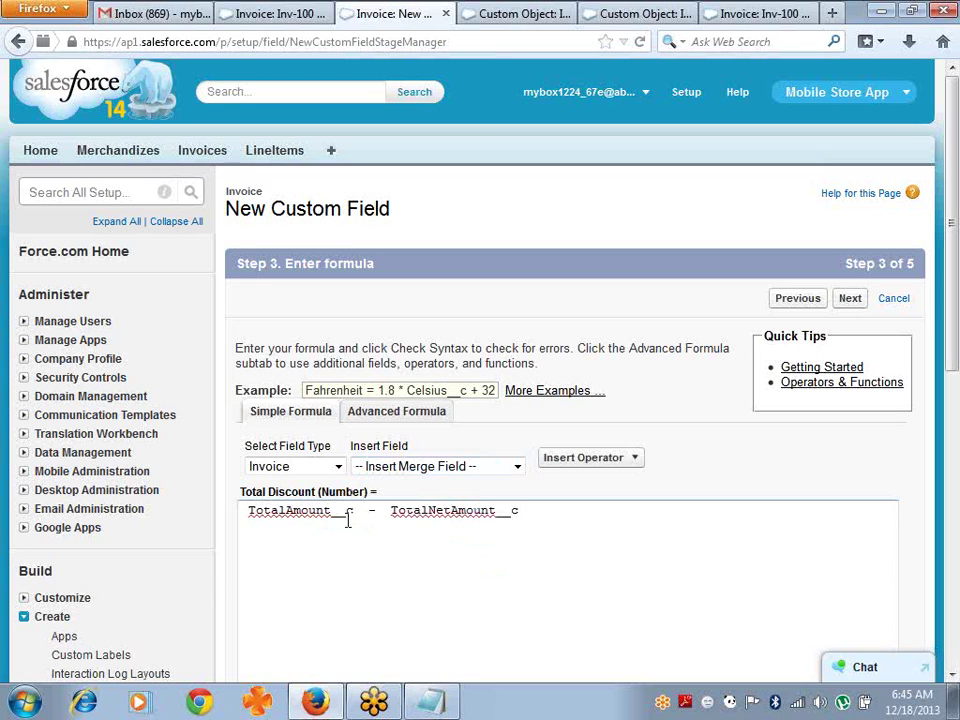
{"action": "left_click", "coordinate": [516, 467]}
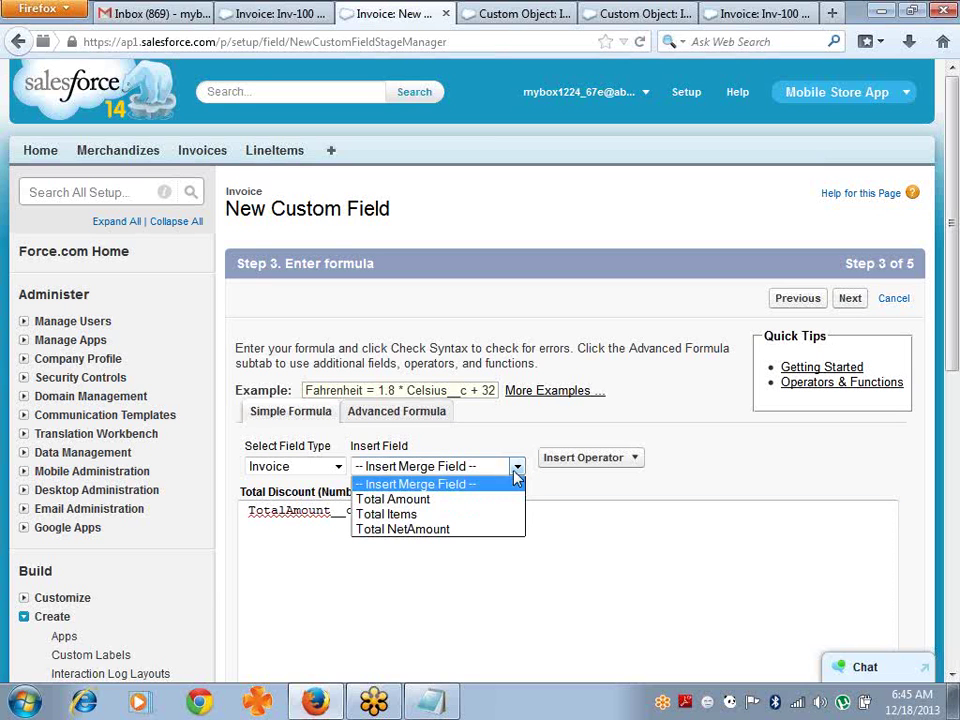
{"action": "left_click", "coordinate": [403, 529]}
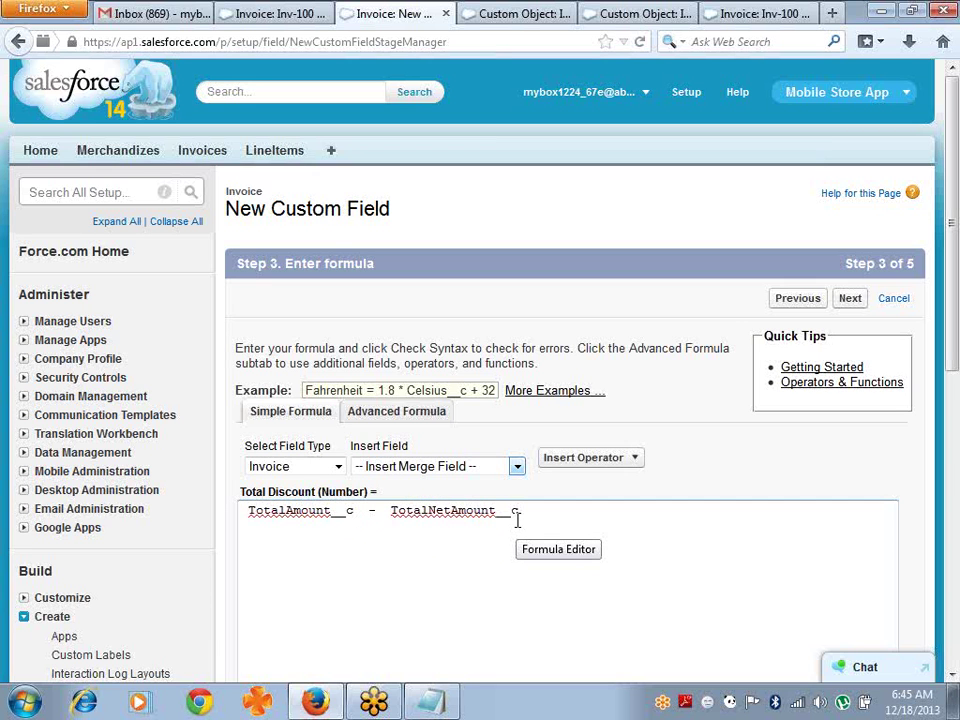
Step: Keep the default field-level security, save Total Discount onto Invoice Layout, and reload the Inv-100 record
{"action": "left_click", "coordinate": [845, 310]}
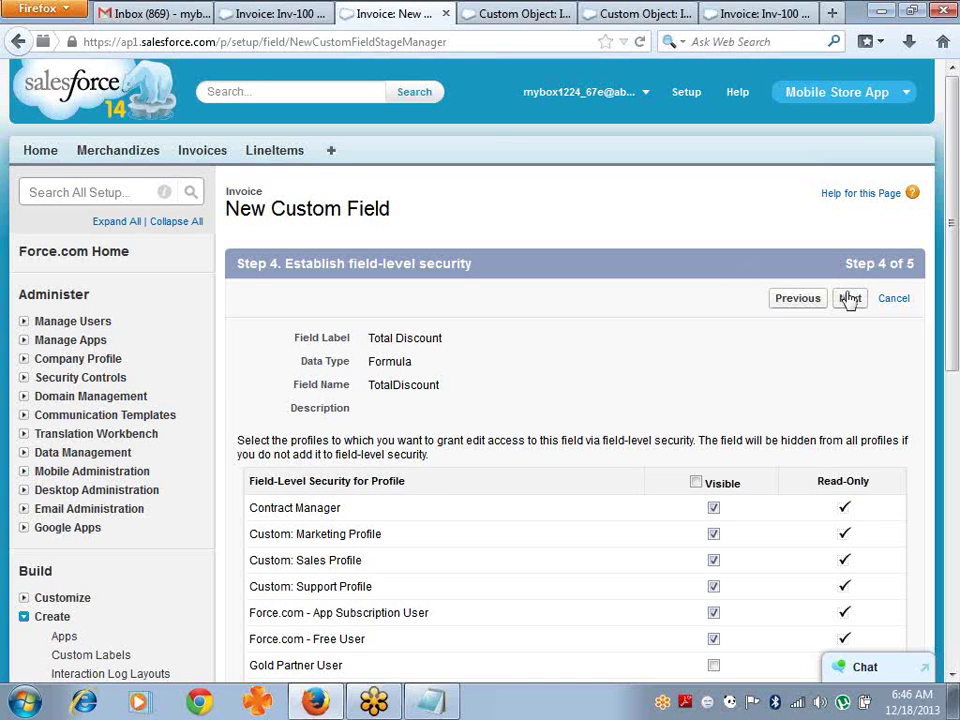
{"action": "left_click", "coordinate": [849, 300]}
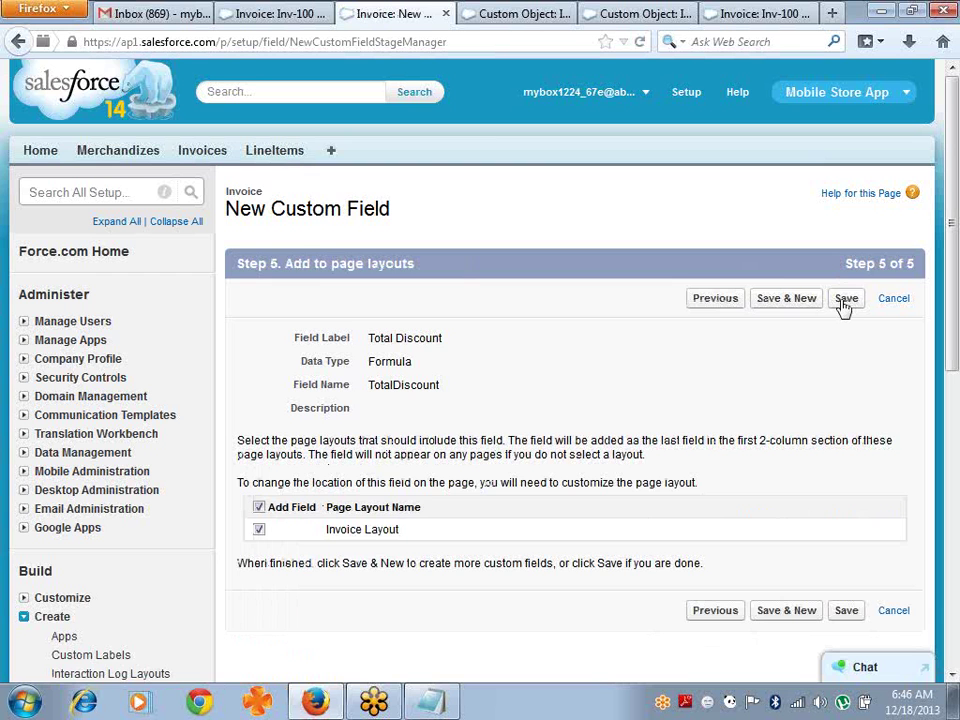
{"action": "left_click", "coordinate": [845, 302]}
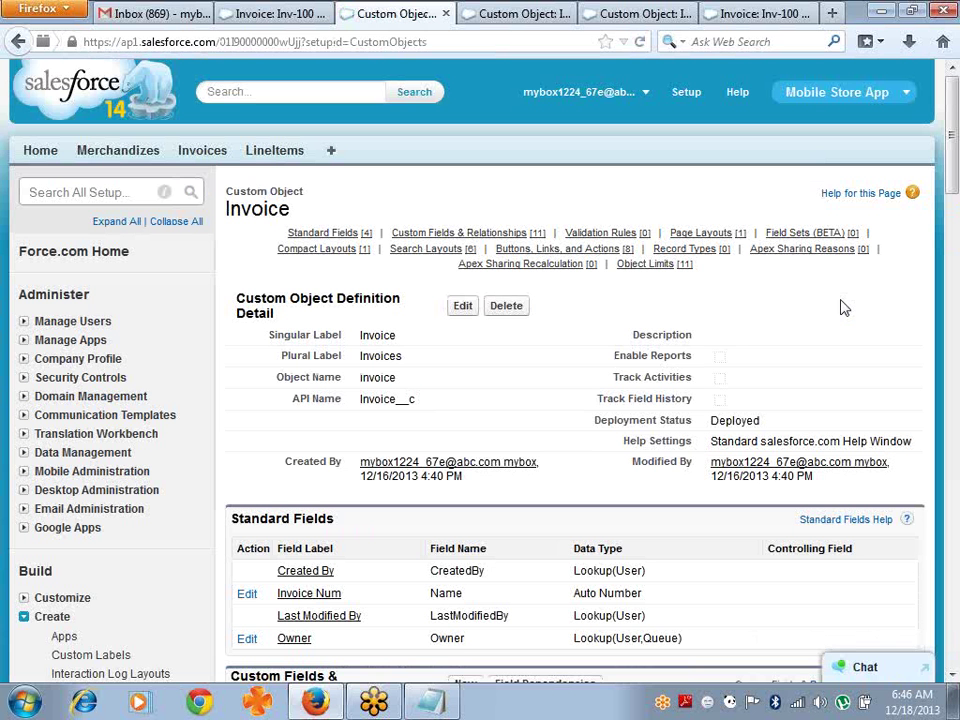
{"action": "left_click", "coordinate": [446, 14]}
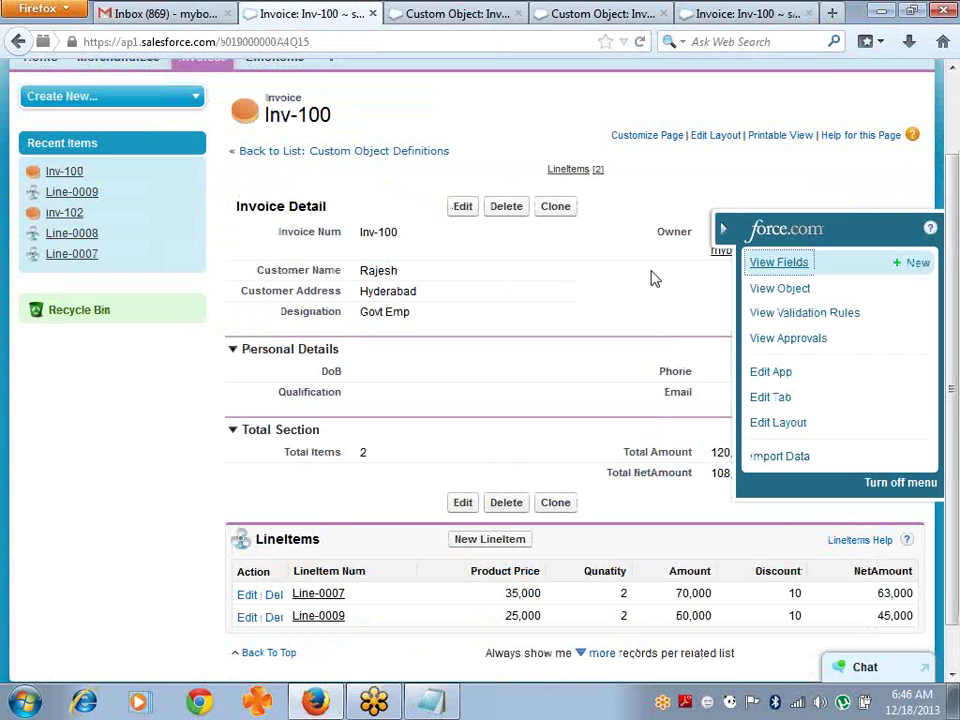
{"action": "key", "text": "F5"}
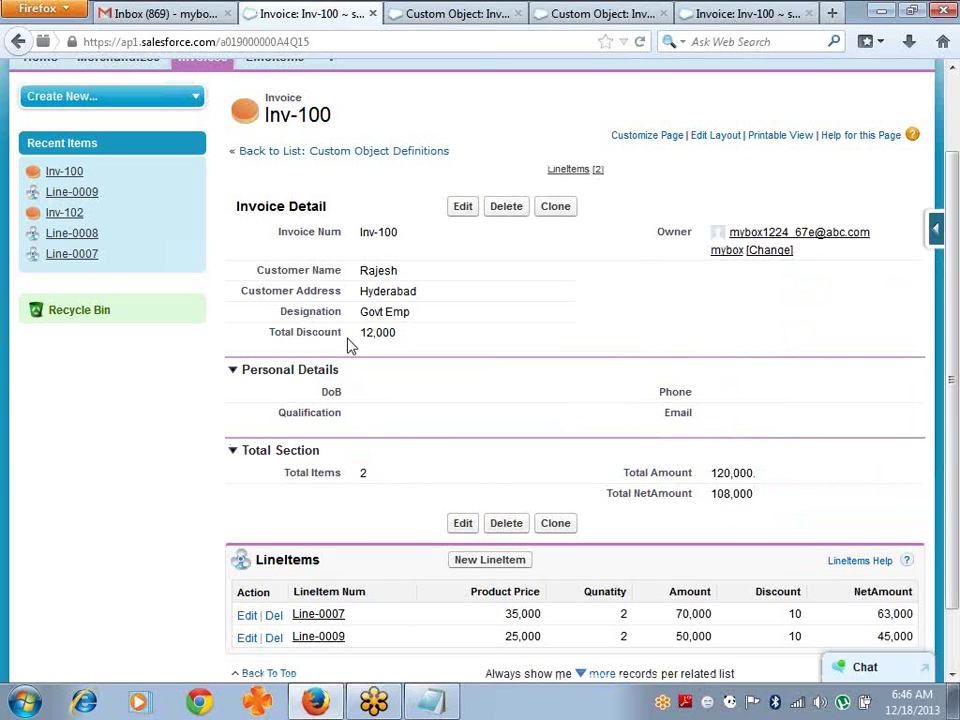
Step: Move Total Discount beneath Total Items in the invoice layout's Total Section, save the layout, and check it on Inv-100
{"action": "left_click", "coordinate": [936, 225]}
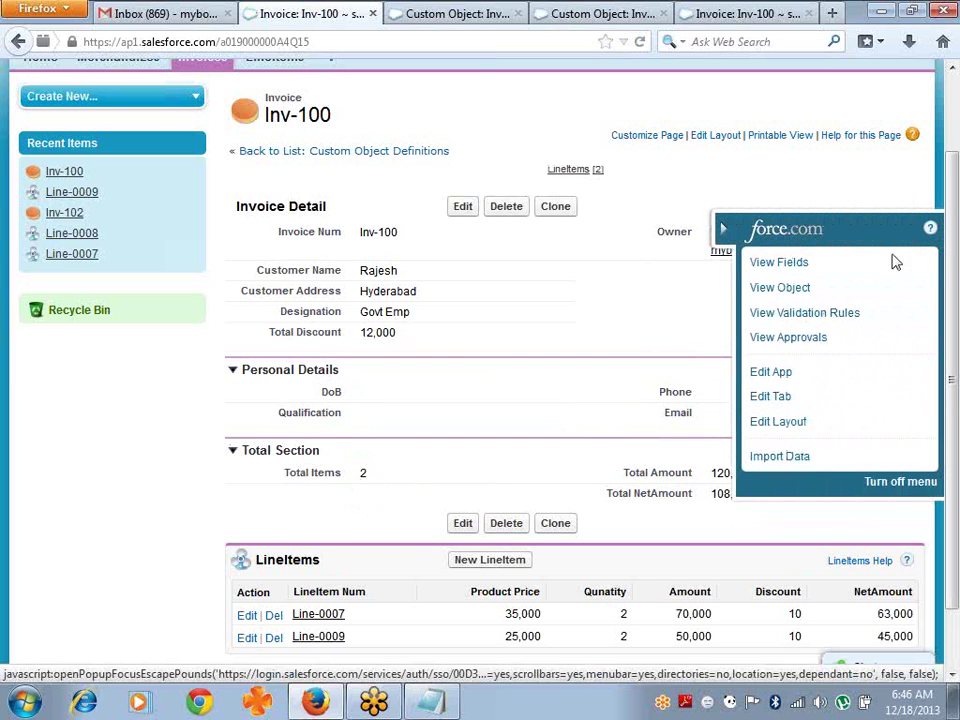
{"action": "left_click", "coordinate": [803, 439]}
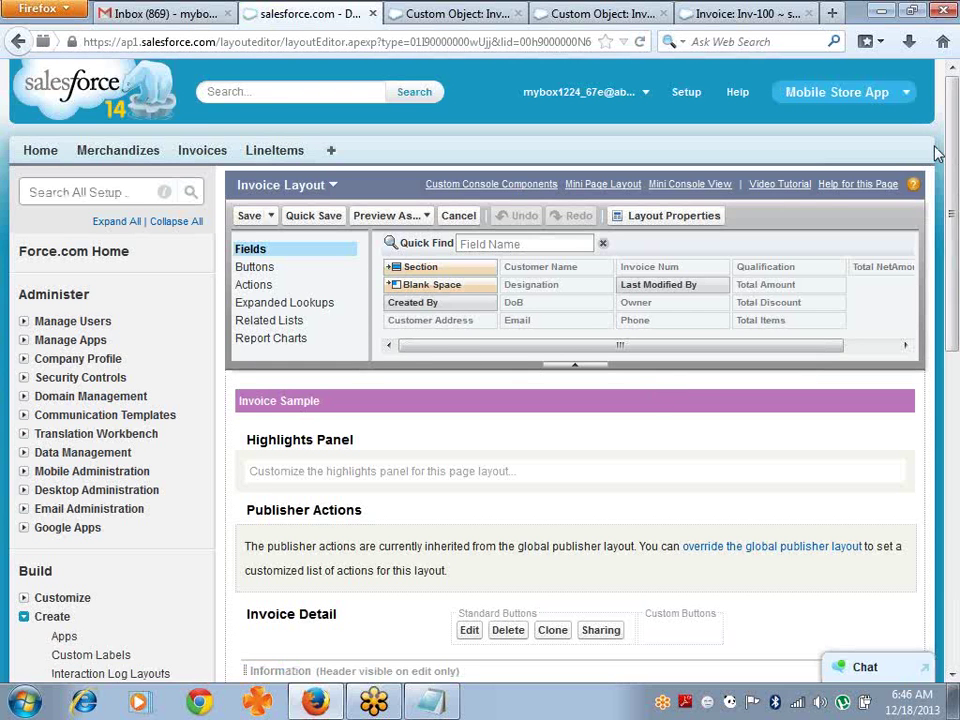
{"action": "left_click_drag", "start_coordinate": [955, 164], "coordinate": [957, 358]}
{"action": "left_click_drag", "start_coordinate": [358, 380], "coordinate": [336, 506]}
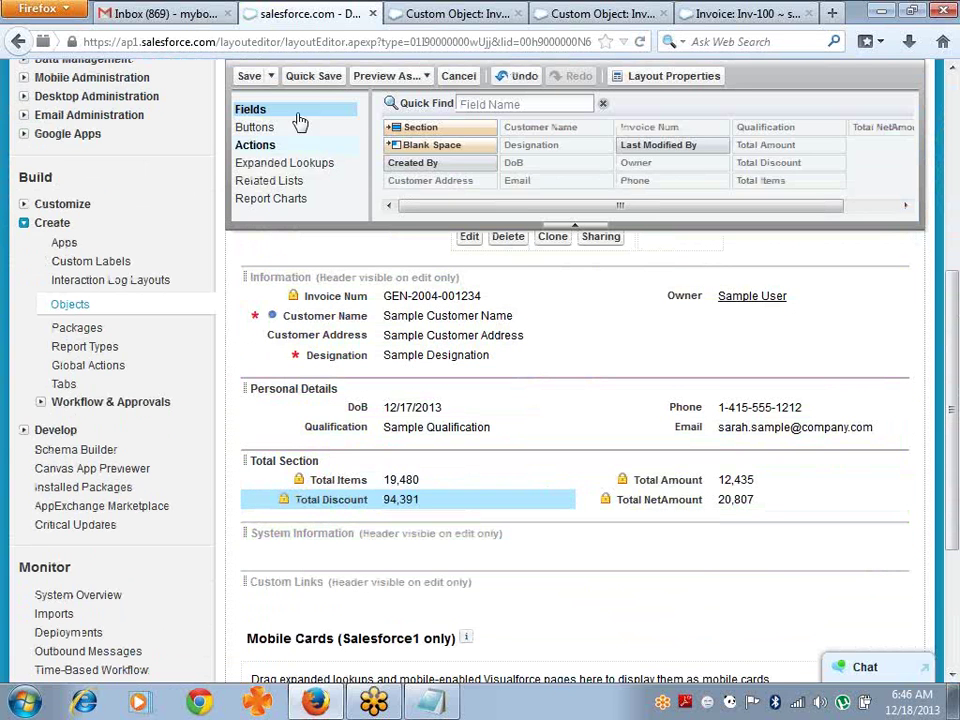
{"action": "left_click", "coordinate": [249, 76]}
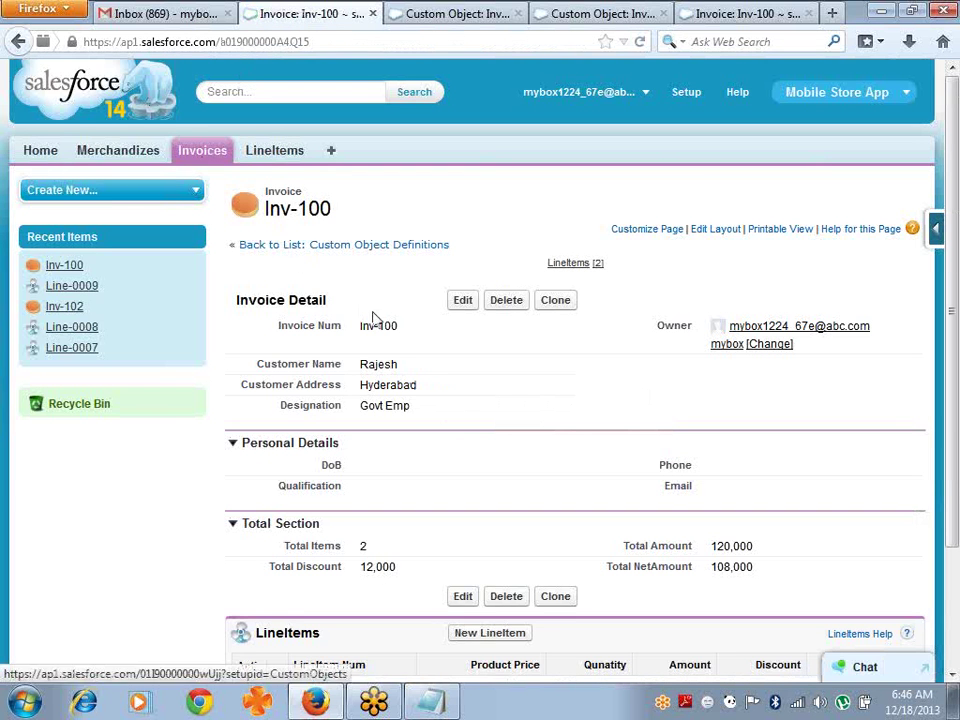
{"action": "scroll", "coordinate": [467, 551], "scroll_direction": "down", "scroll_amount": 3}
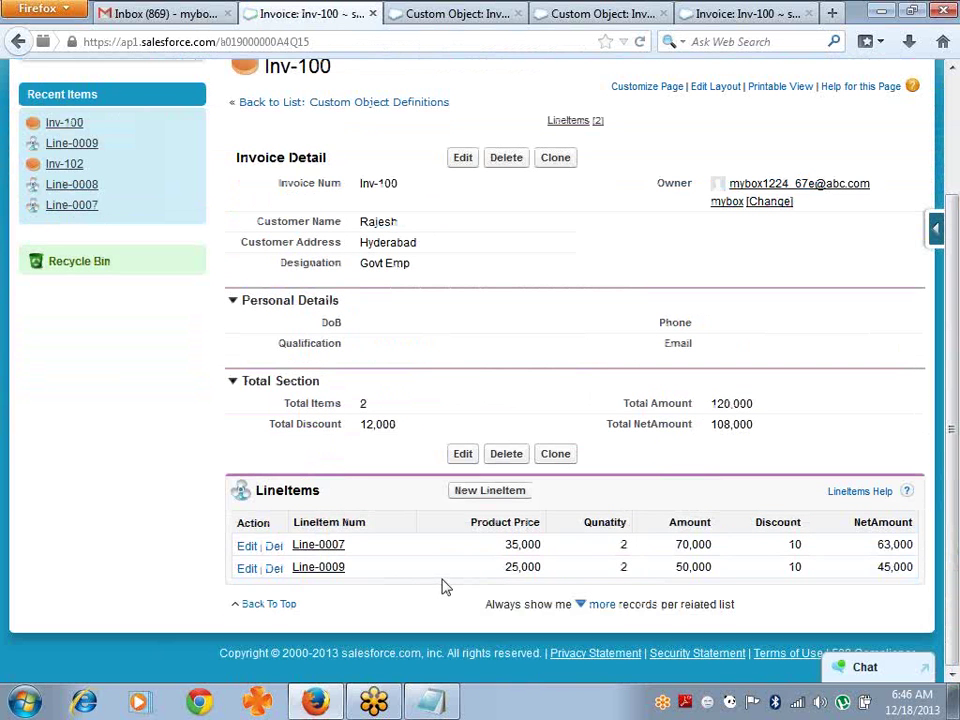
{"action": "left_click_drag", "start_coordinate": [956, 229], "coordinate": [948, 109]}
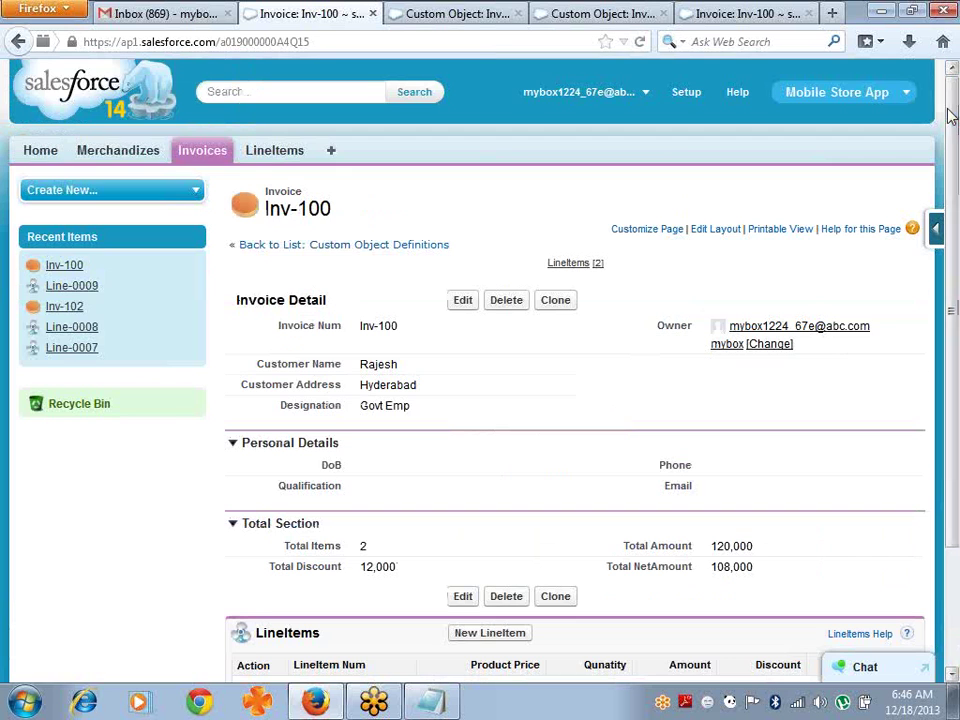
Step: Edit the LineItems tab columns and add Customer Inv and Merchandize to the selected fields
{"action": "left_click", "coordinate": [276, 158]}
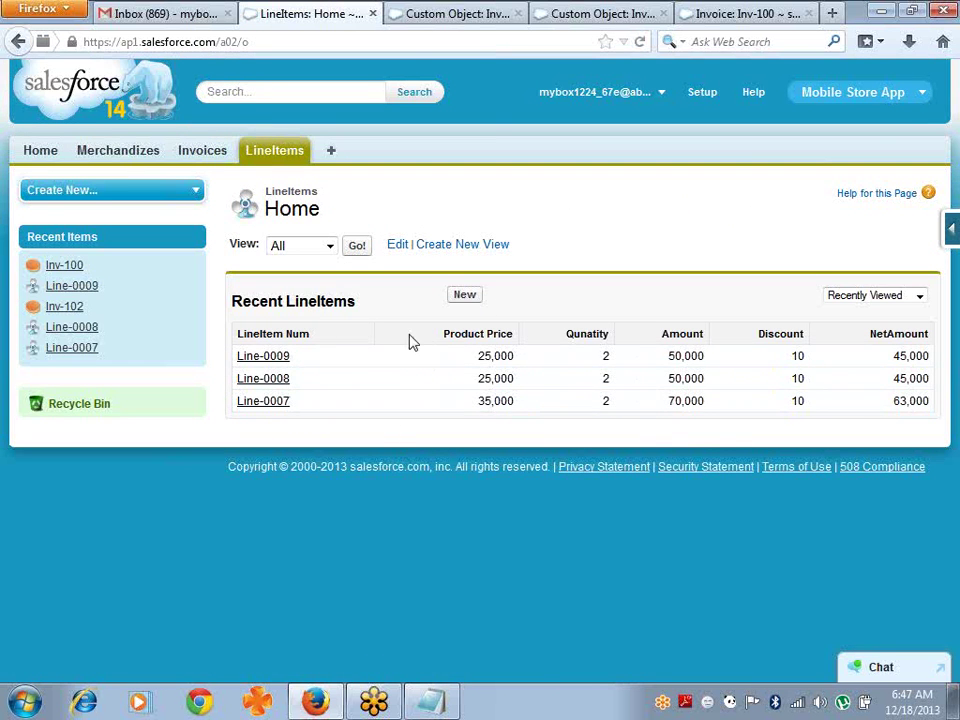
{"action": "left_click", "coordinate": [952, 236]}
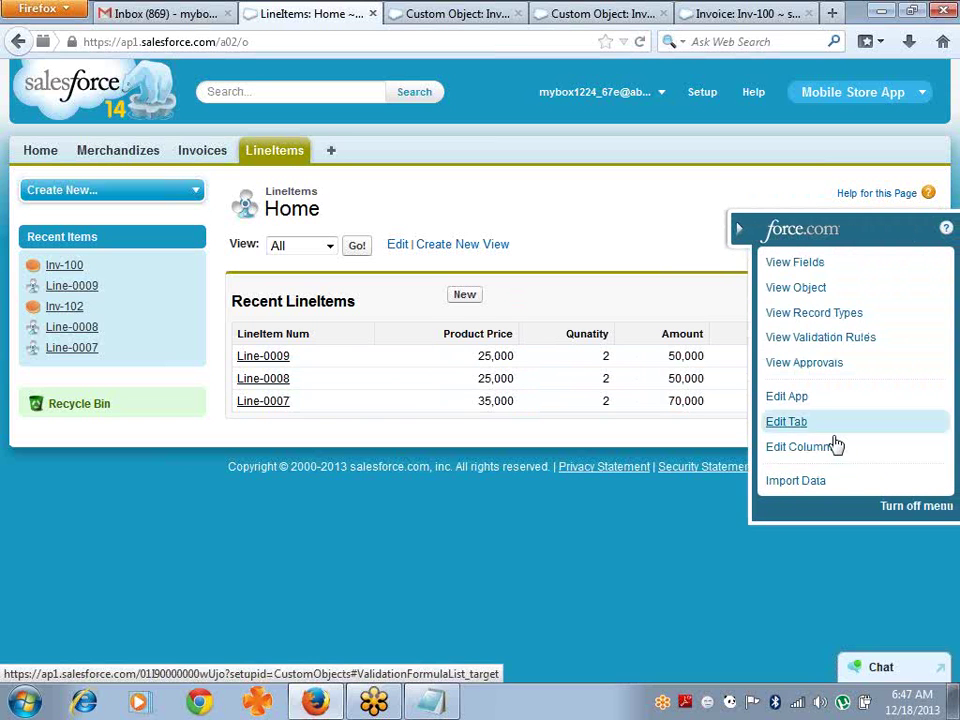
{"action": "left_click", "coordinate": [822, 446]}
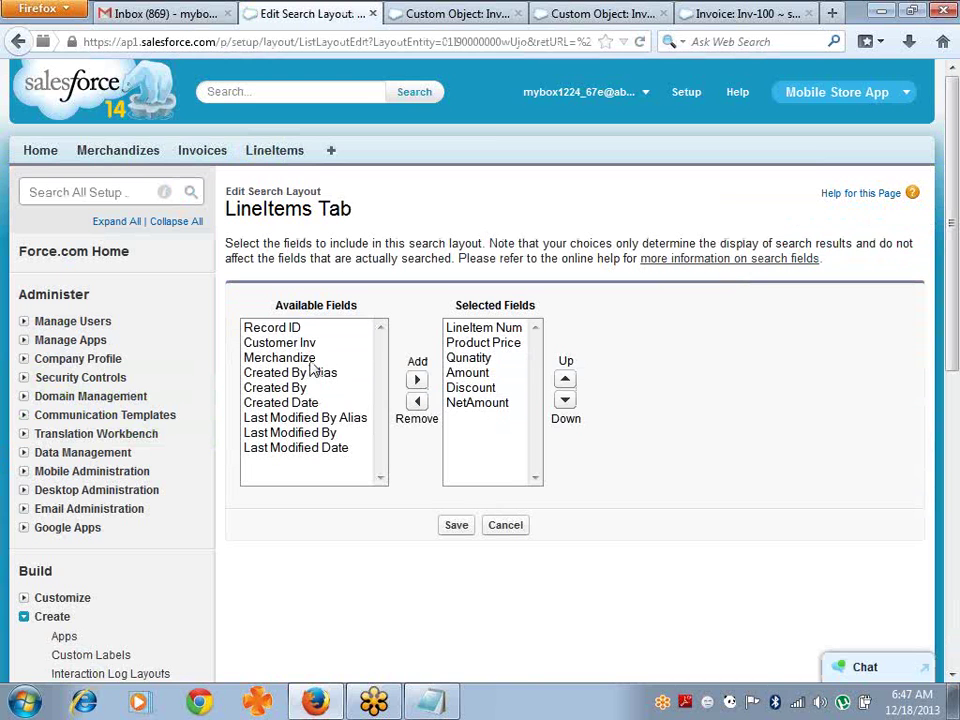
{"action": "left_click", "coordinate": [314, 345]}
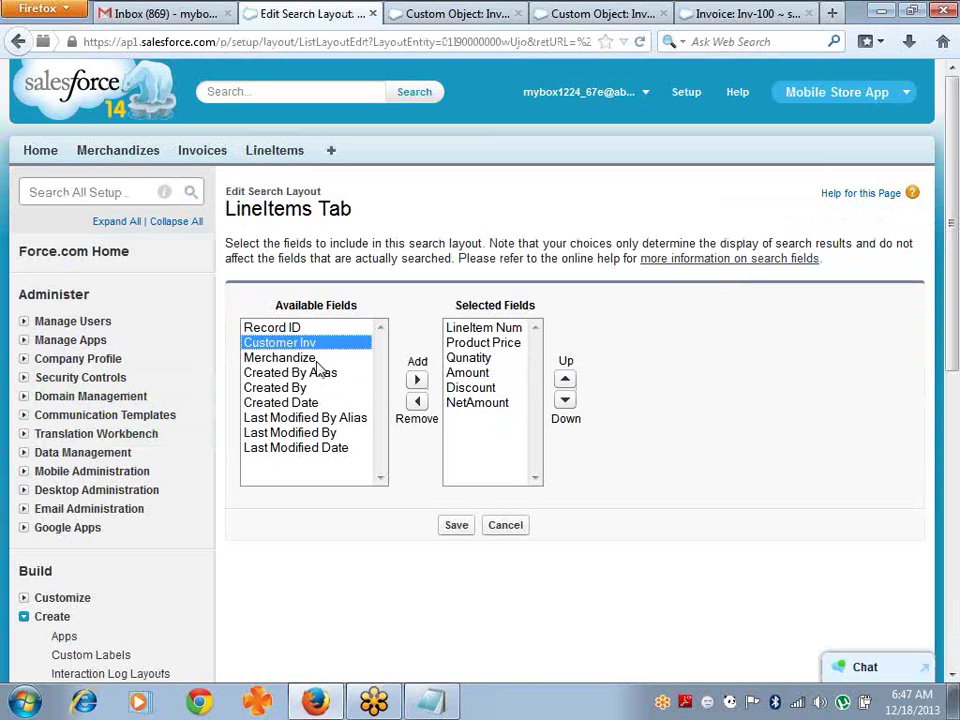
{"action": "left_click", "coordinate": [300, 358], "text": "shift"}
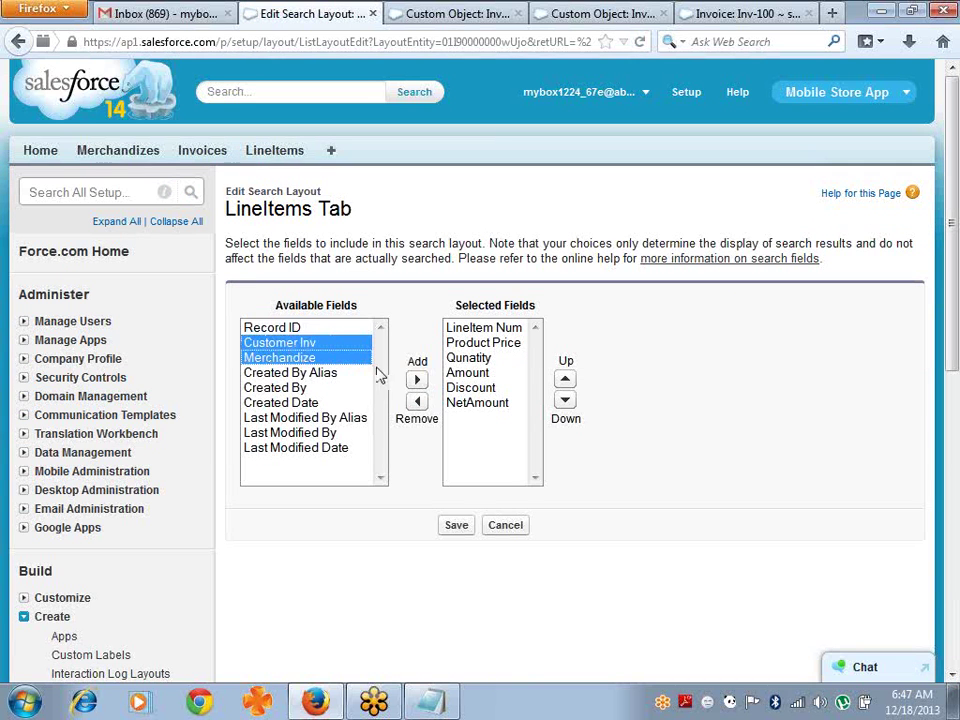
{"action": "left_click", "coordinate": [417, 380]}
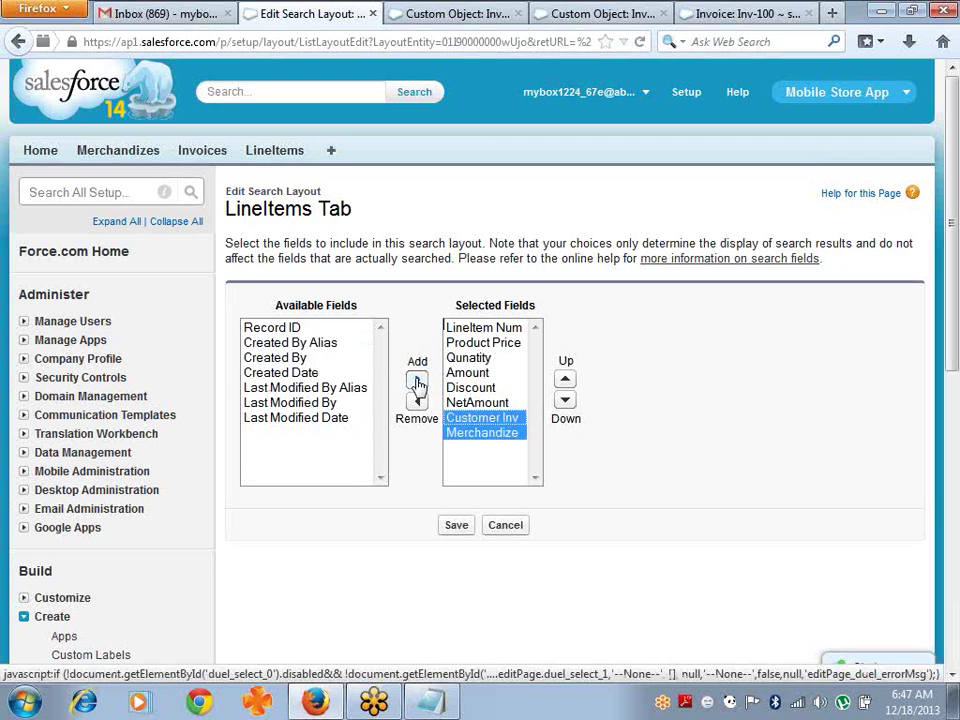
Step: Move Customer Inv and Merchandize directly beneath LineItem Num in the column order and save the tab layout
{"action": "left_click", "coordinate": [565, 379]}
{"action": "left_click", "coordinate": [565, 379]}
{"action": "left_click", "coordinate": [565, 379]}
{"action": "left_click", "coordinate": [565, 379]}
{"action": "left_click", "coordinate": [565, 379]}
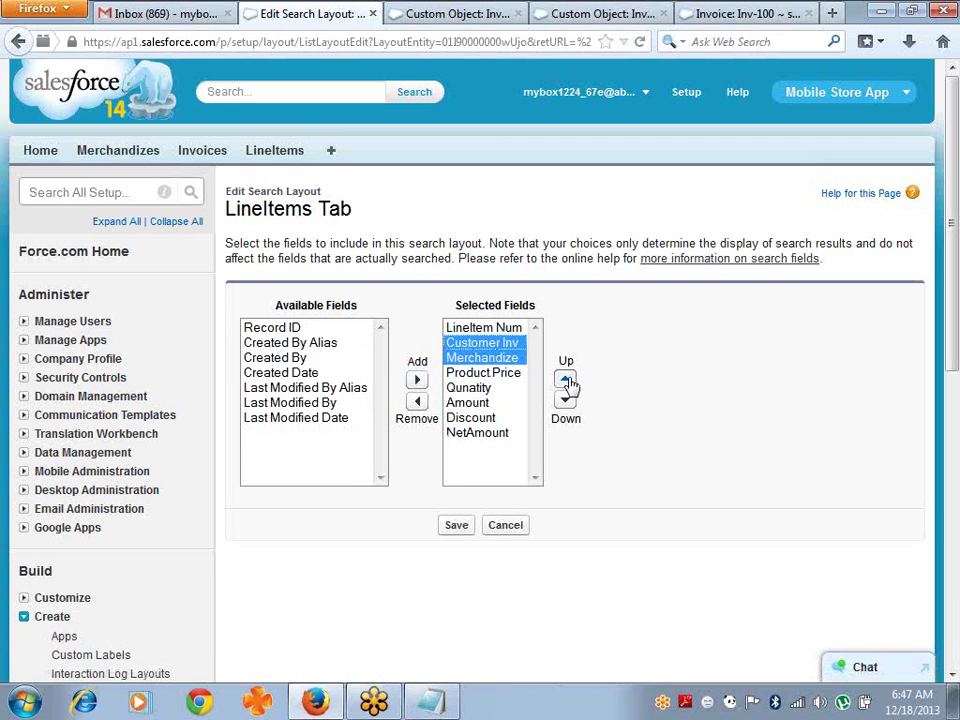
{"action": "left_click", "coordinate": [455, 527]}
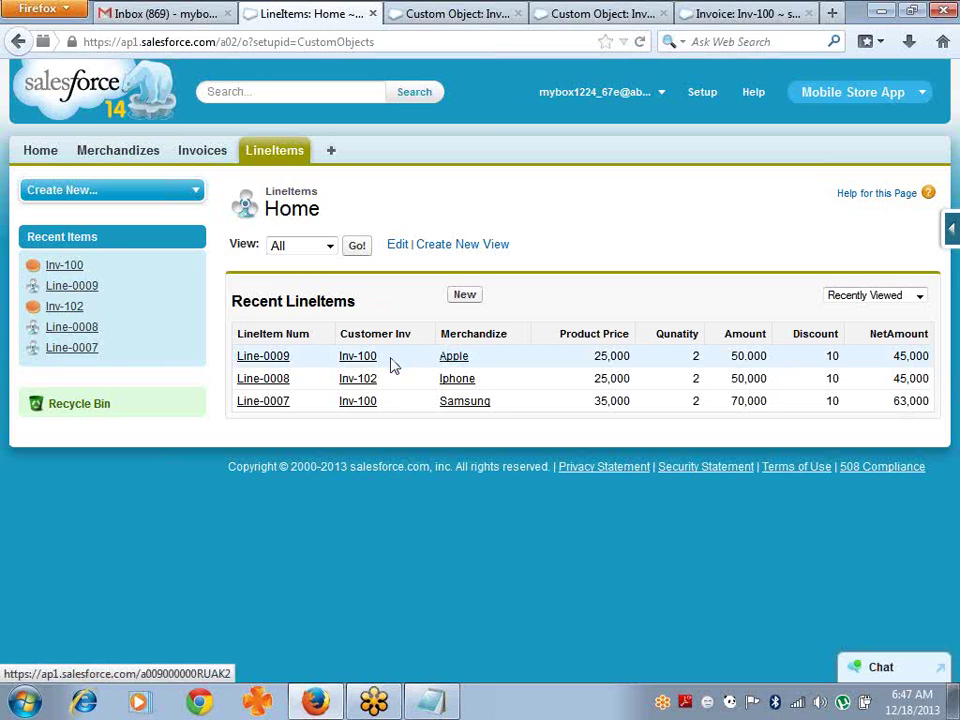
Step: Delete the Samsung line item Line-0007 from invoice Inv-100 and check the recalculated Total Section
{"action": "left_click", "coordinate": [358, 356]}
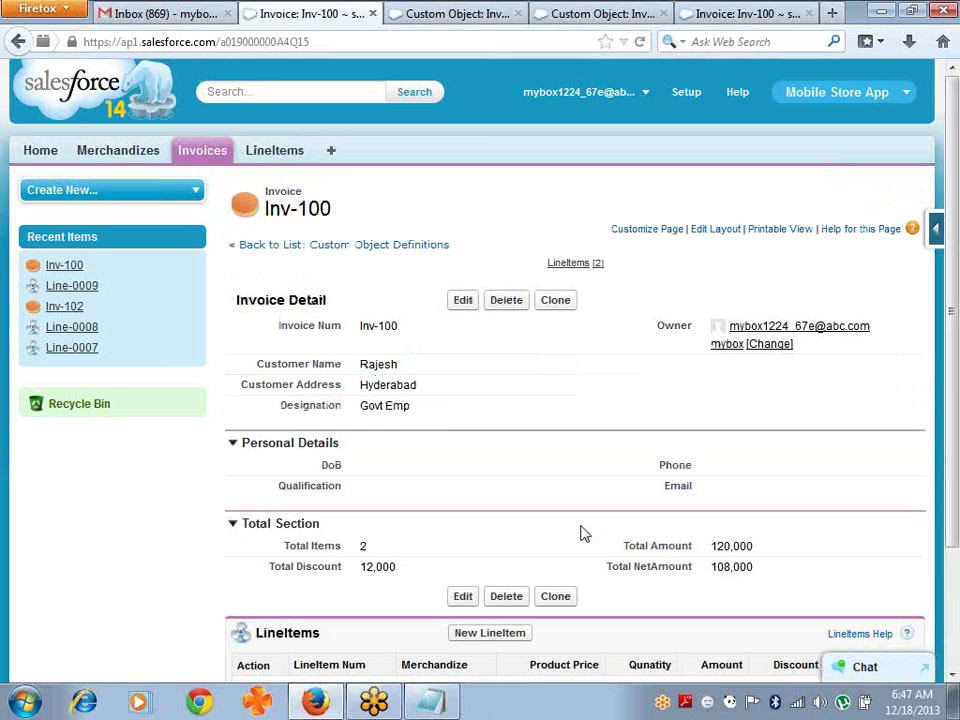
{"action": "left_click_drag", "start_coordinate": [945, 172], "coordinate": [957, 287]}
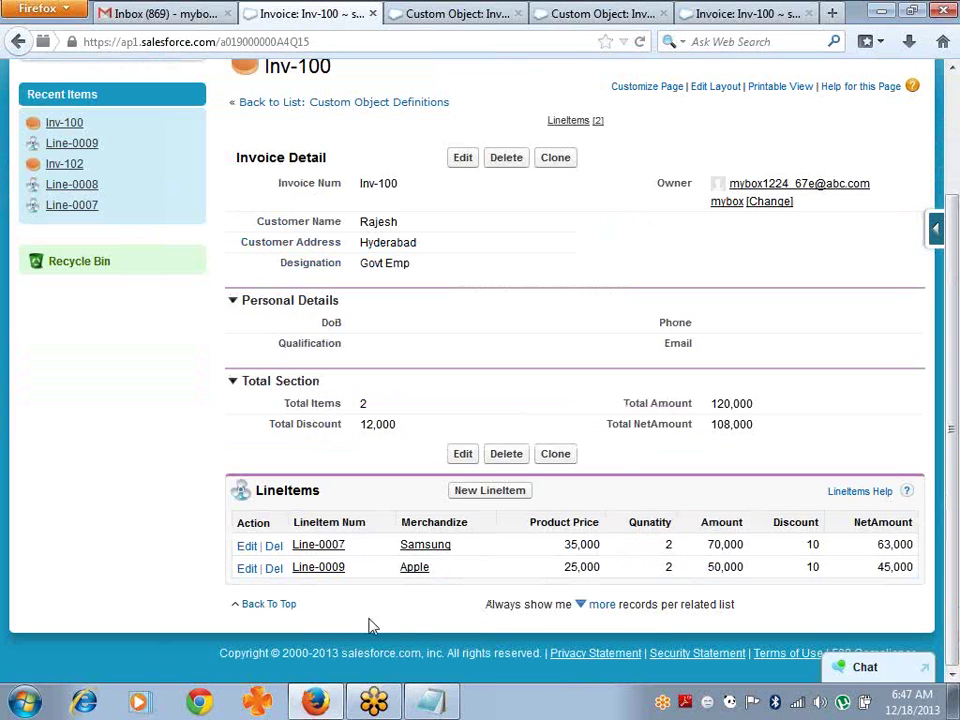
{"action": "left_click", "coordinate": [274, 546]}
{"action": "left_click", "coordinate": [460, 334]}
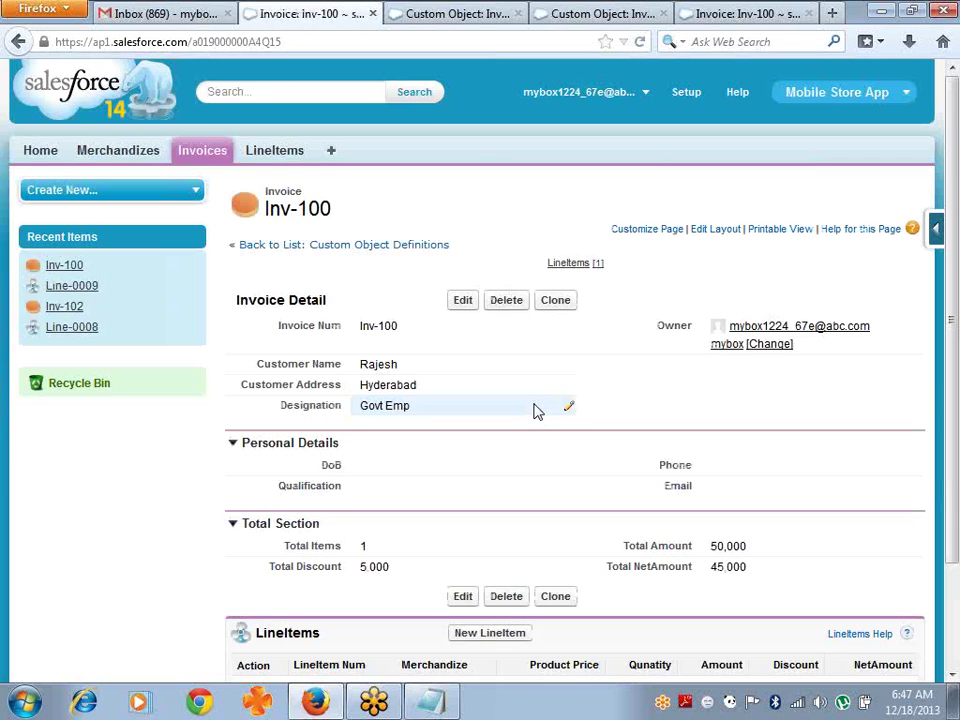
{"action": "scroll", "coordinate": [553, 484], "scroll_direction": "down", "scroll_amount": 3}
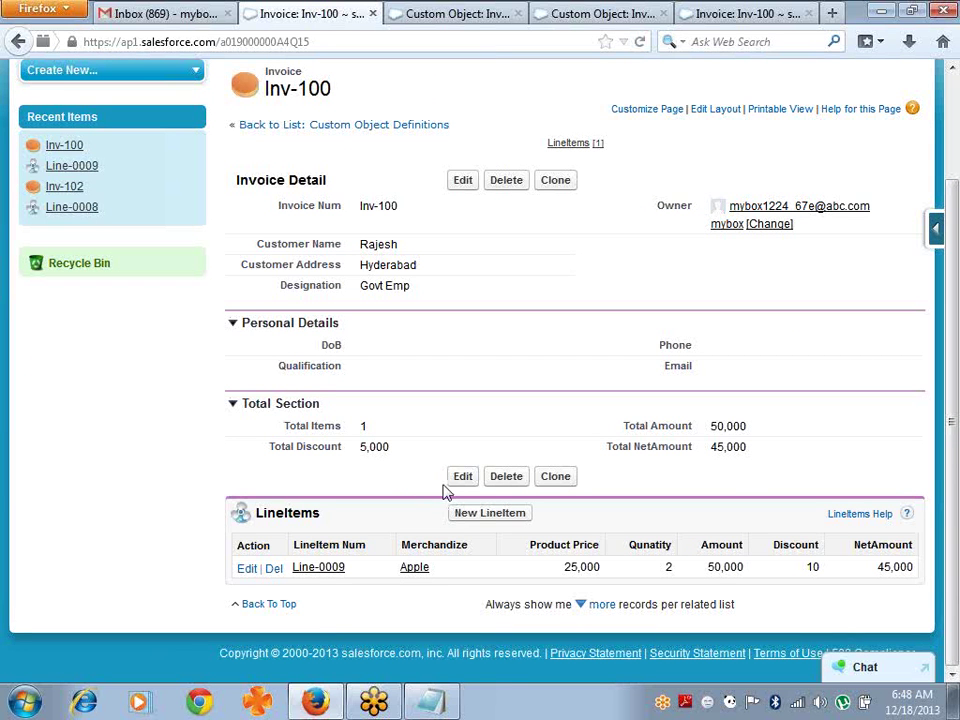
Step: Start a new line item from Inv-100 and look up Micromax as its merchandize
{"action": "left_click", "coordinate": [490, 518]}
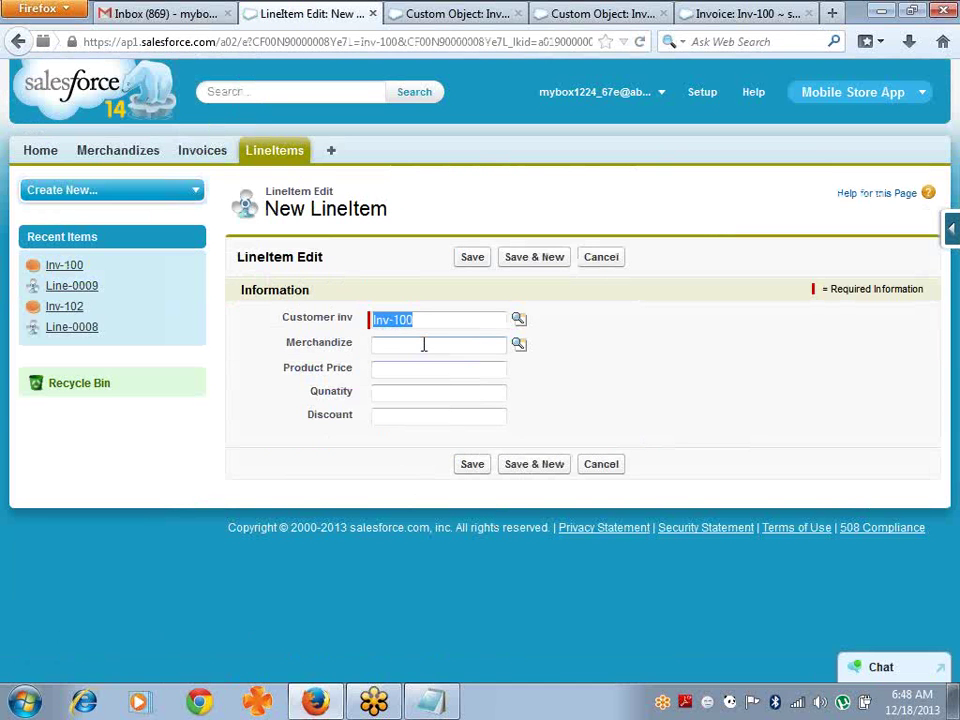
{"action": "left_click", "coordinate": [424, 344]}
{"action": "left_click", "coordinate": [518, 344]}
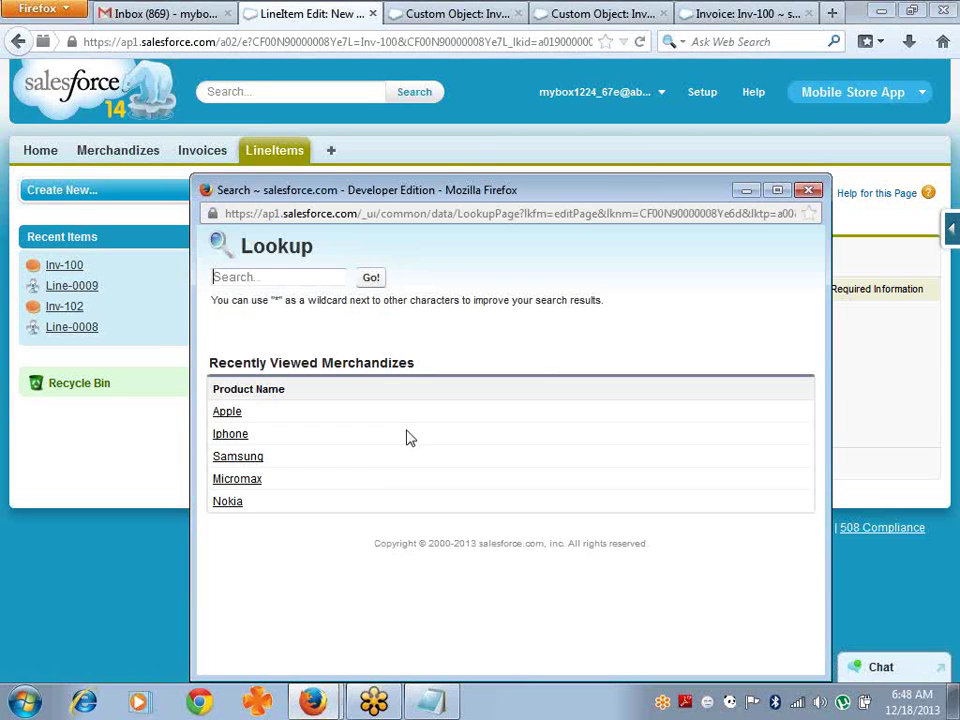
{"action": "left_click", "coordinate": [236, 479]}
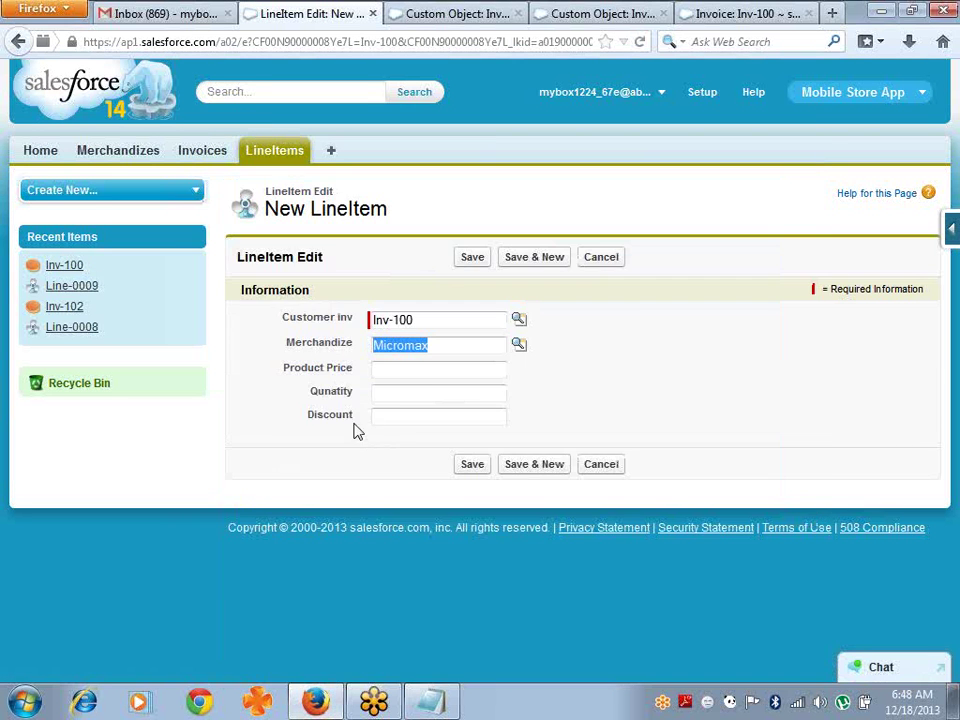
Step: Enter product price 15k, quantity 2 and discount 10, save the line item, and check the totals on Inv-100
{"action": "left_click", "coordinate": [426, 390]}
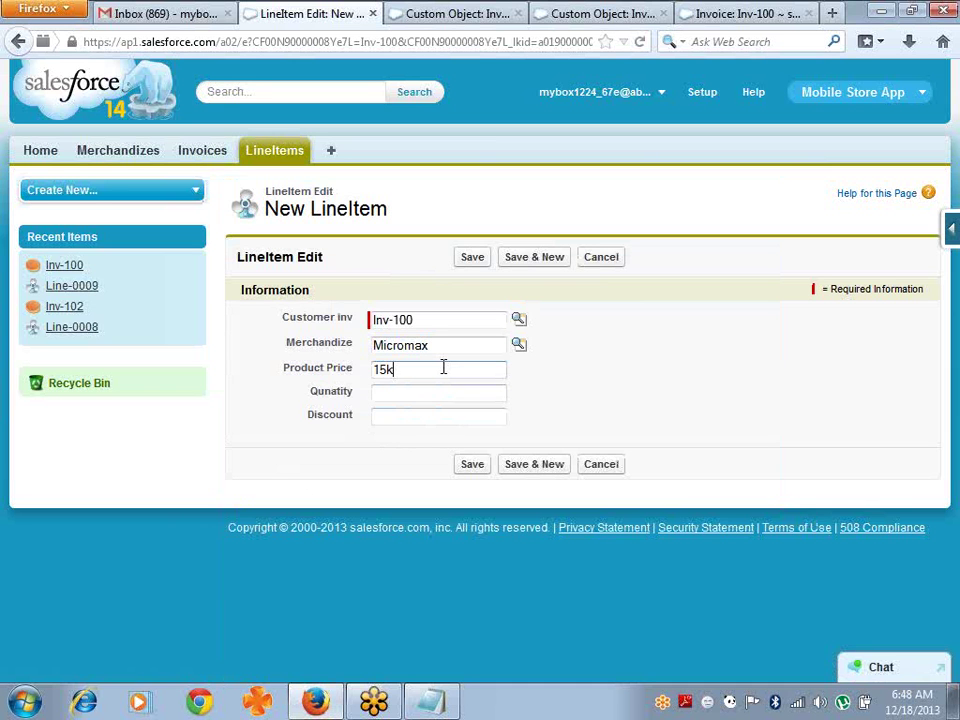
{"action": "key", "text": "Tab"}
{"action": "type", "text": "2"}
{"action": "key", "text": "Tab"}
{"action": "key", "text": "Return"}
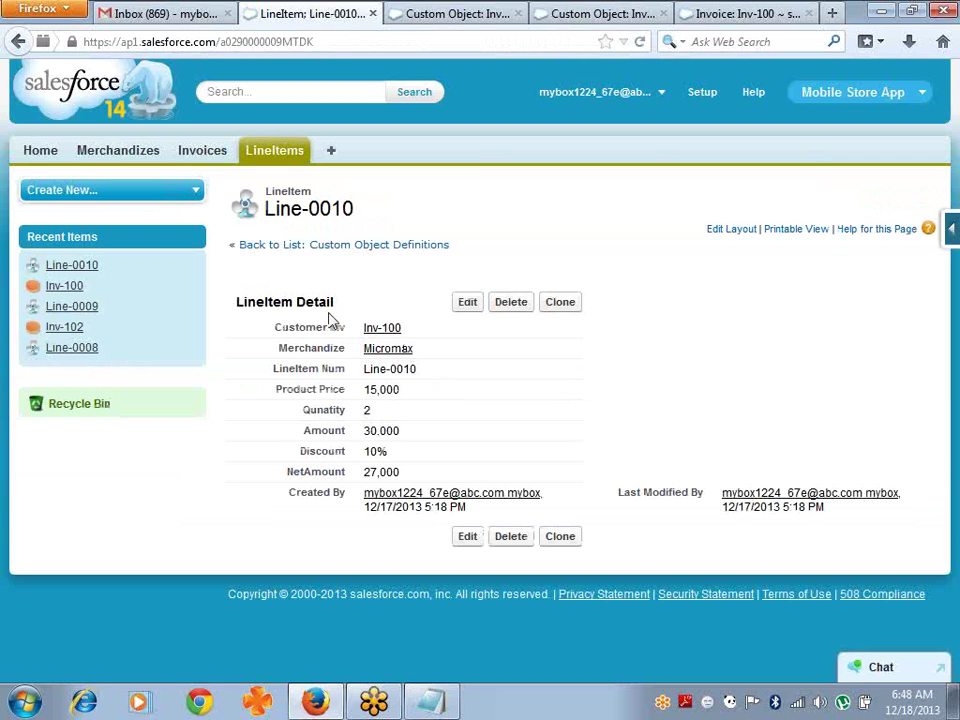
{"action": "left_click", "coordinate": [369, 330]}
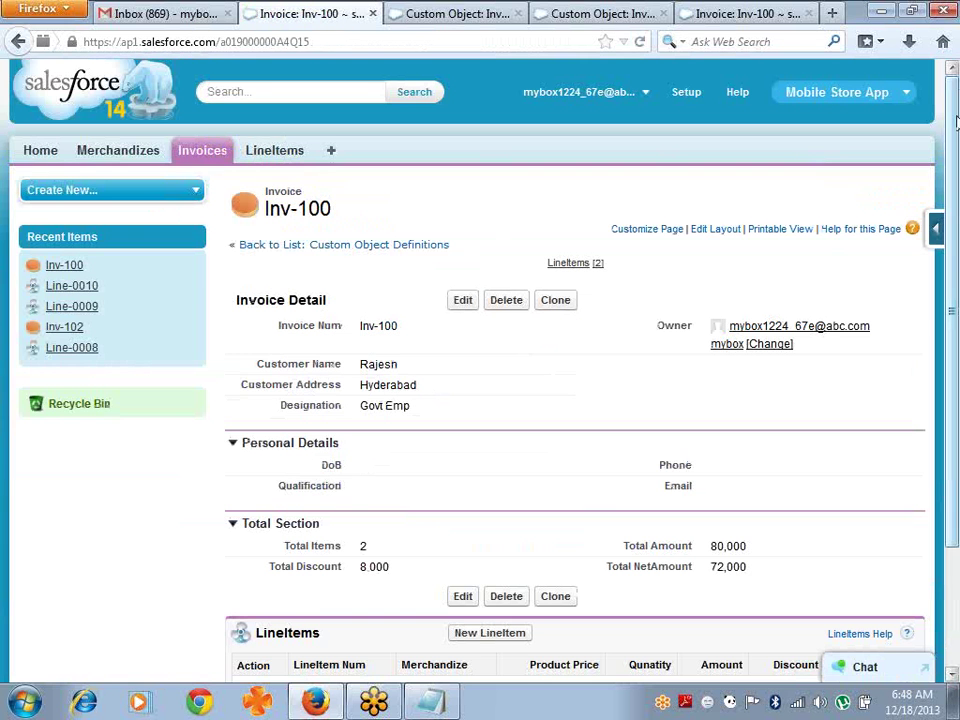
{"action": "left_click_drag", "start_coordinate": [955, 133], "coordinate": [948, 202]}
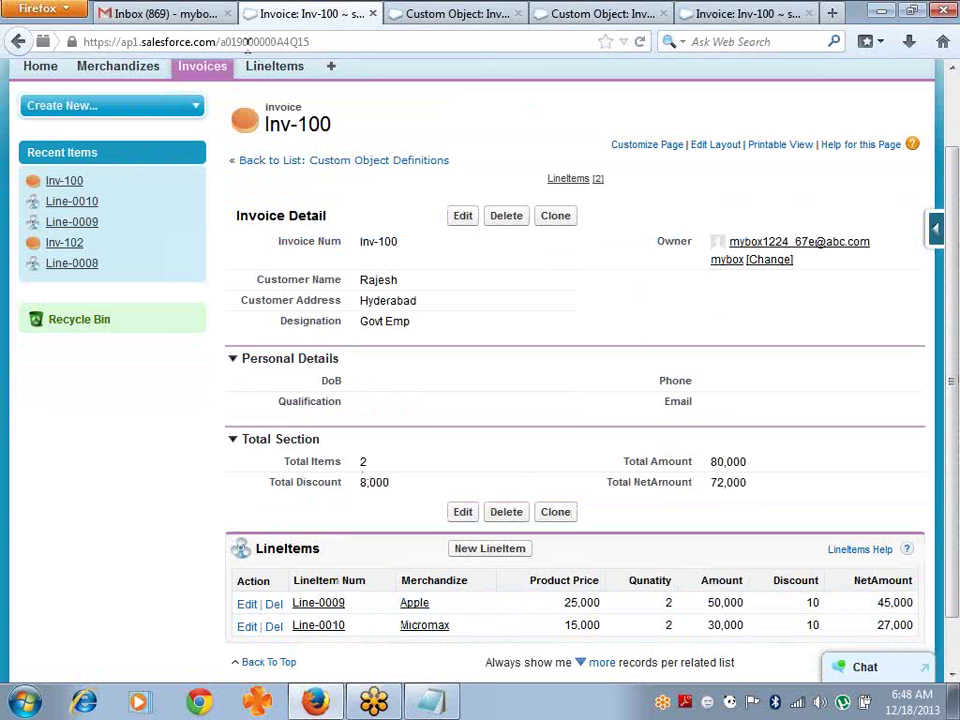
Step: Compare the Micromax merchandize record's inventory and related line items with the Merchandizes list
{"action": "left_click", "coordinate": [278, 67]}
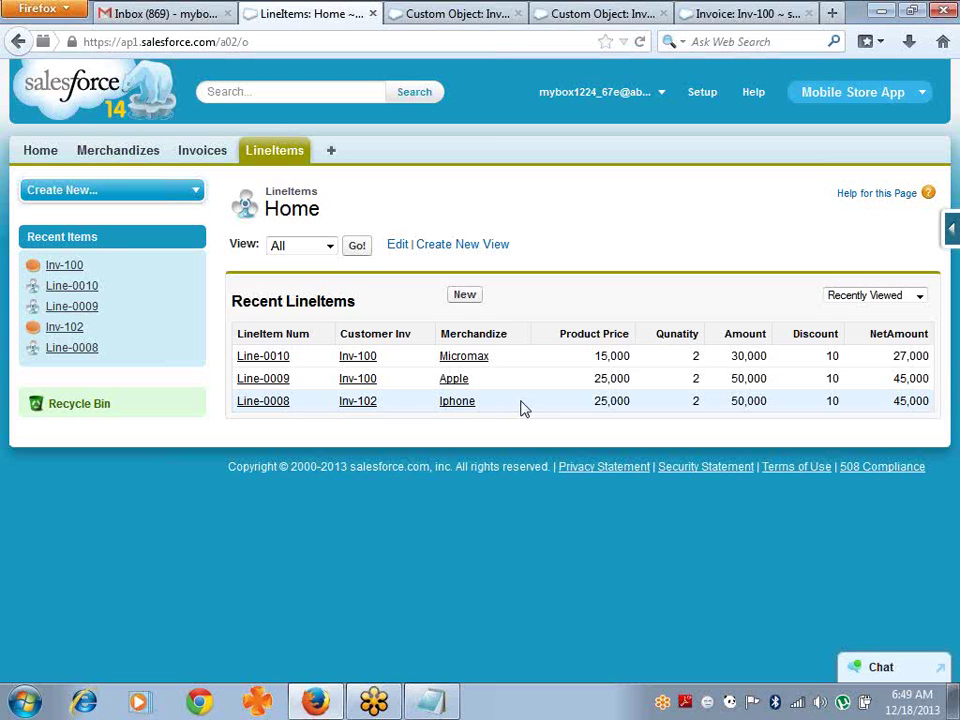
{"action": "left_click", "coordinate": [474, 362]}
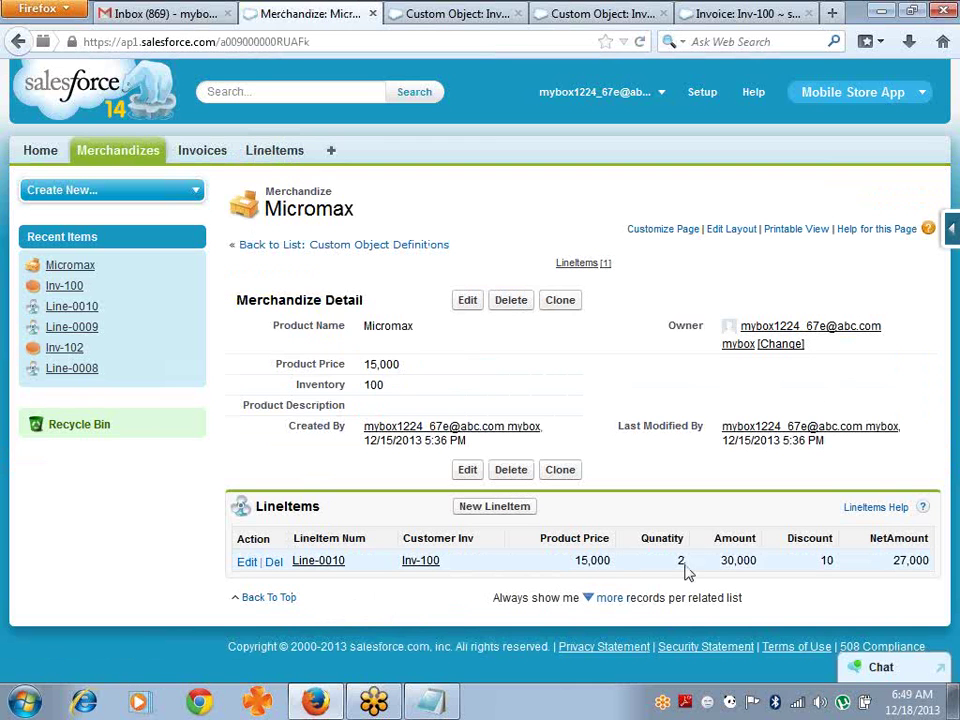
{"action": "left_click", "coordinate": [115, 152]}
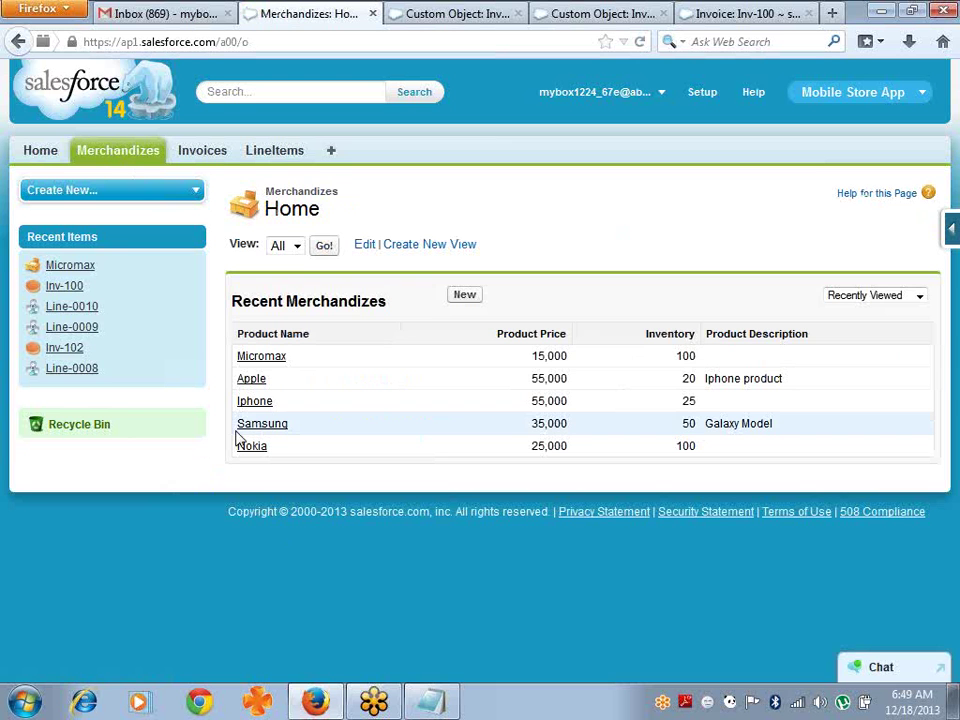
{"action": "left_click", "coordinate": [259, 362]}
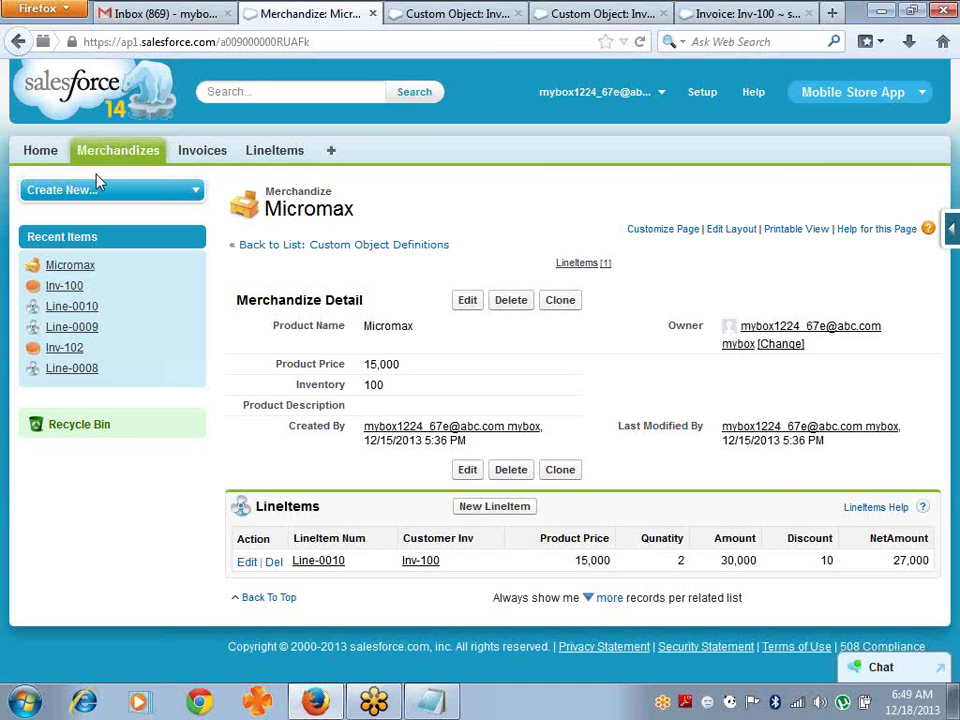
Step: Open a blank new LineItem form in another browser tab to examine its Customer Inv and Merchandize lookups
{"action": "left_click", "coordinate": [567, 15]}
{"action": "left_click", "coordinate": [281, 157]}
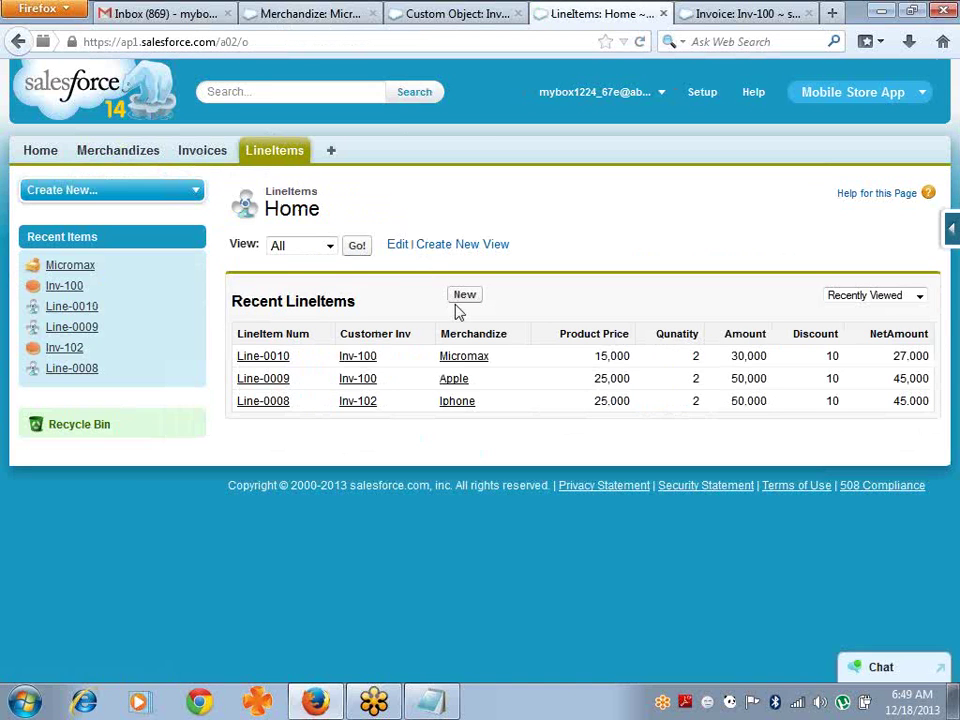
{"action": "left_click", "coordinate": [464, 298]}
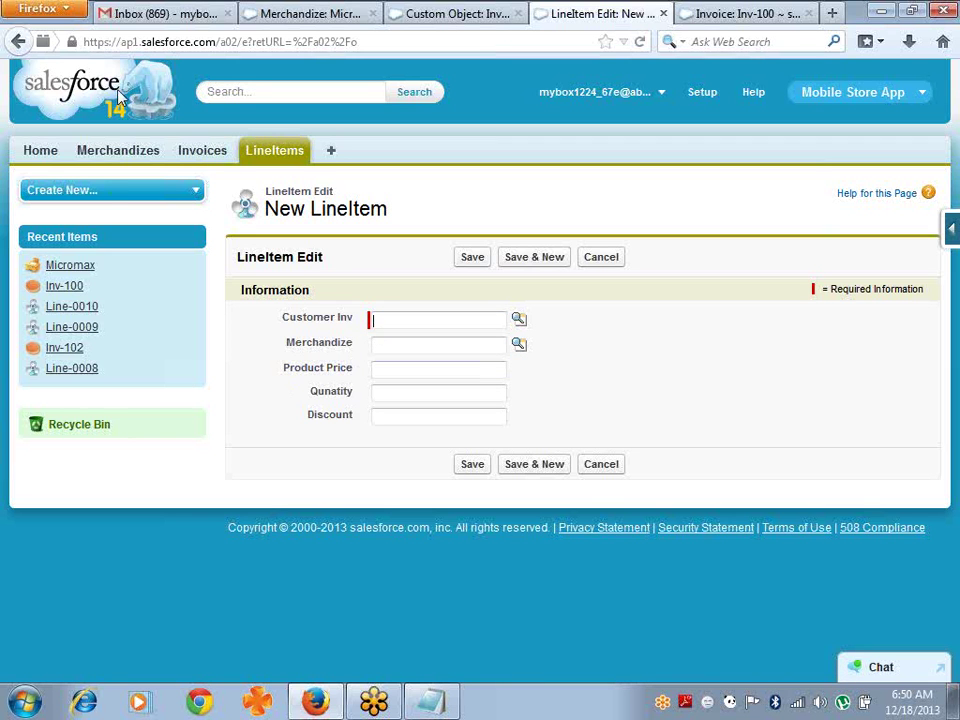
Step: Return to the Merchandizes list and examine the Apple record's inventory and related line items
{"action": "left_click", "coordinate": [297, 14]}
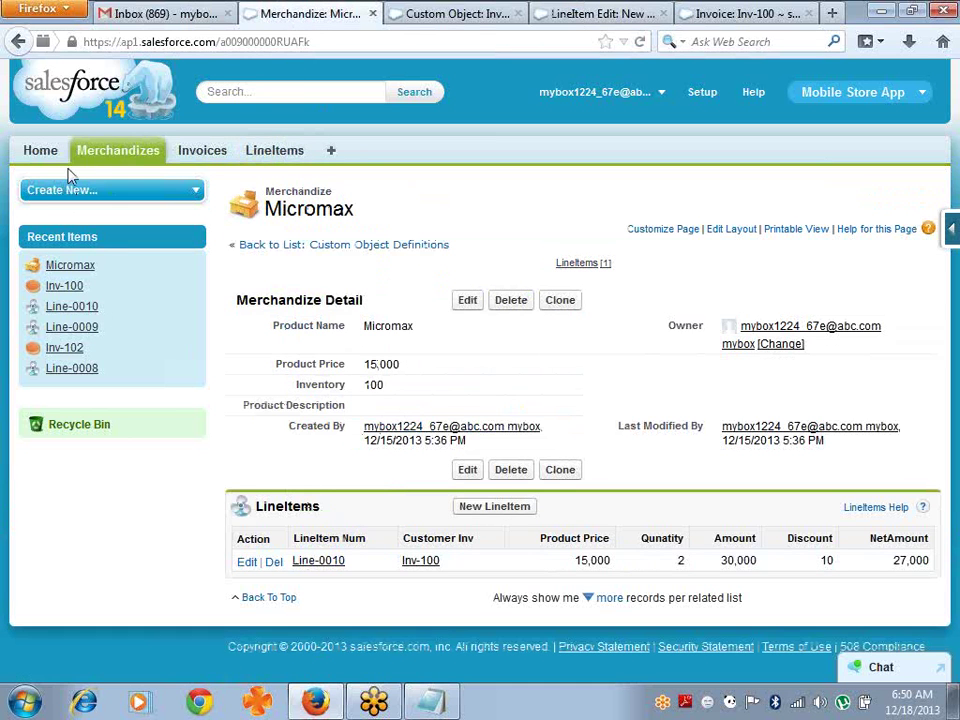
{"action": "left_click", "coordinate": [99, 156]}
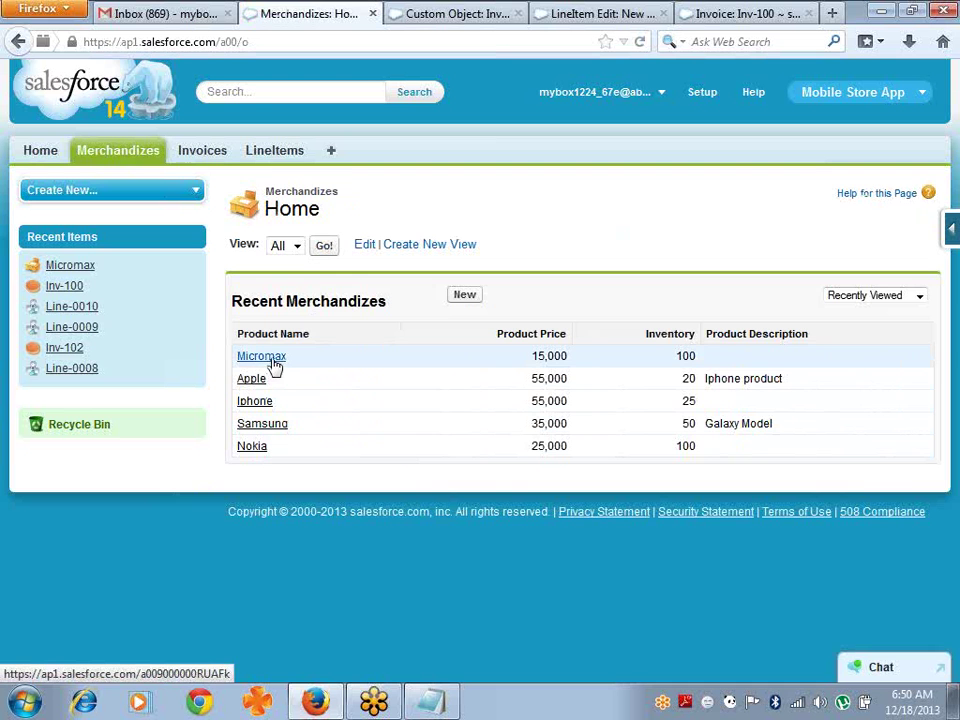
{"action": "left_click", "coordinate": [255, 386]}
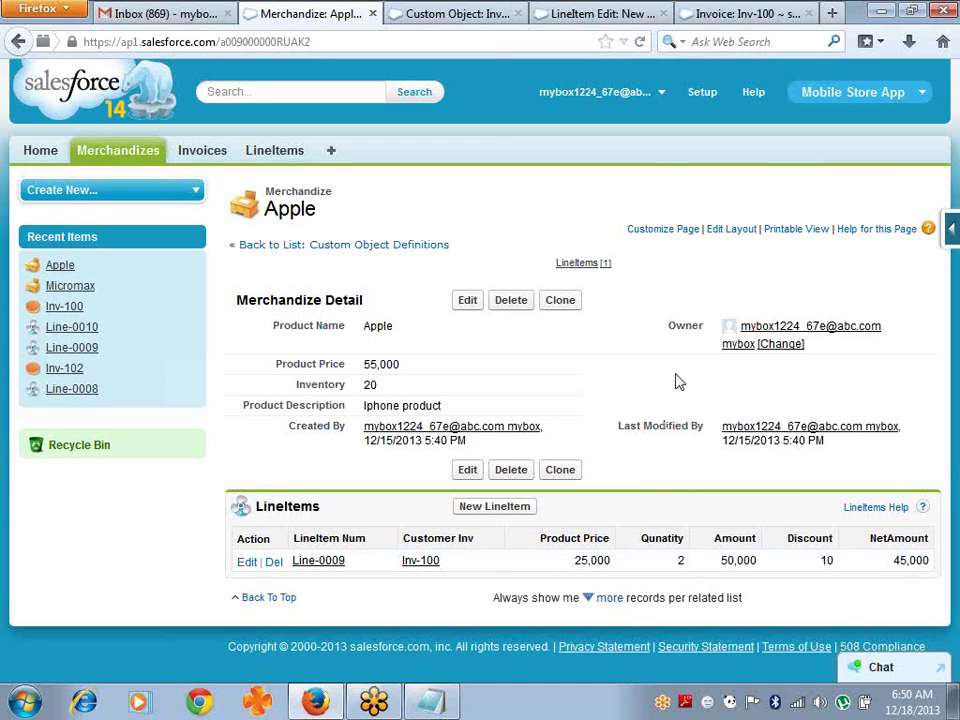
Step: Open the new custom field wizard for the Merchandize object and check whether Roll-Up Summary is available
{"action": "left_click", "coordinate": [952, 229]}
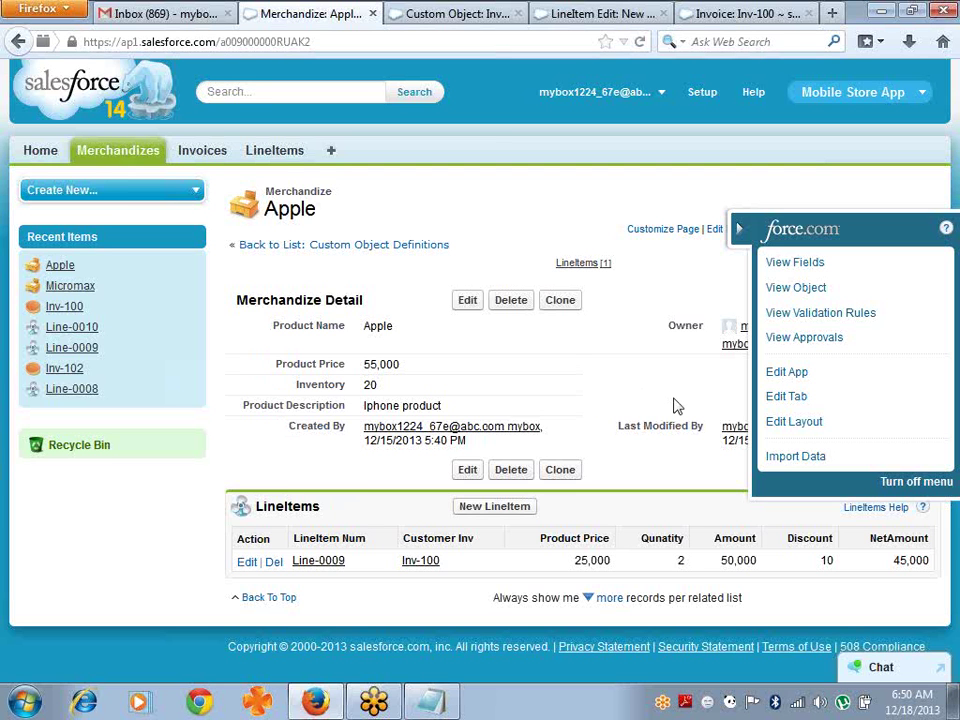
{"action": "left_click", "coordinate": [795, 263]}
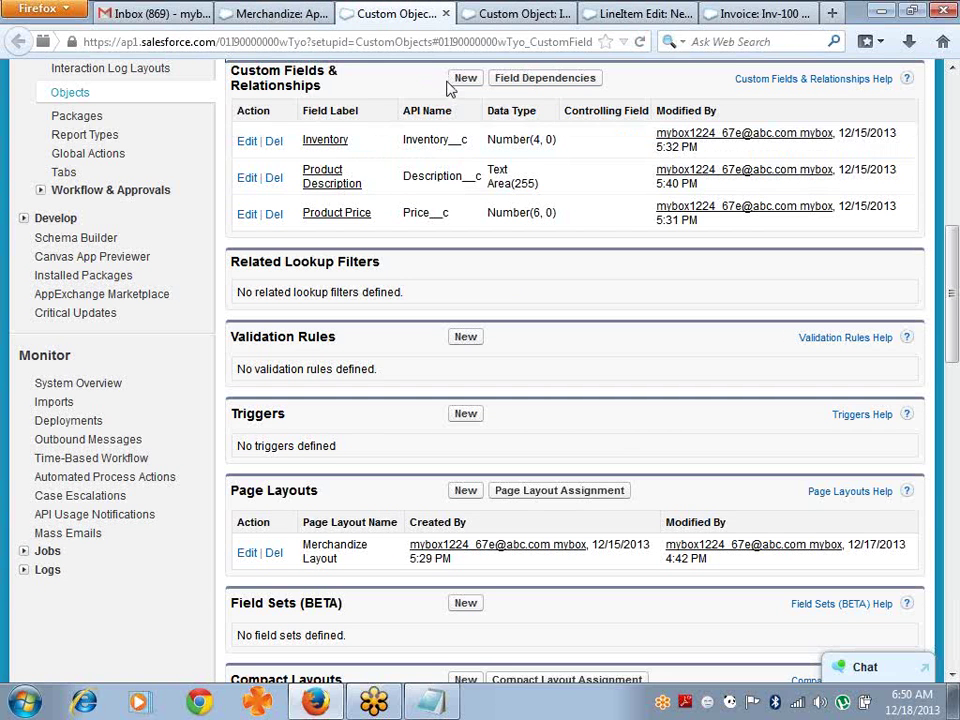
{"action": "left_click", "coordinate": [462, 80]}
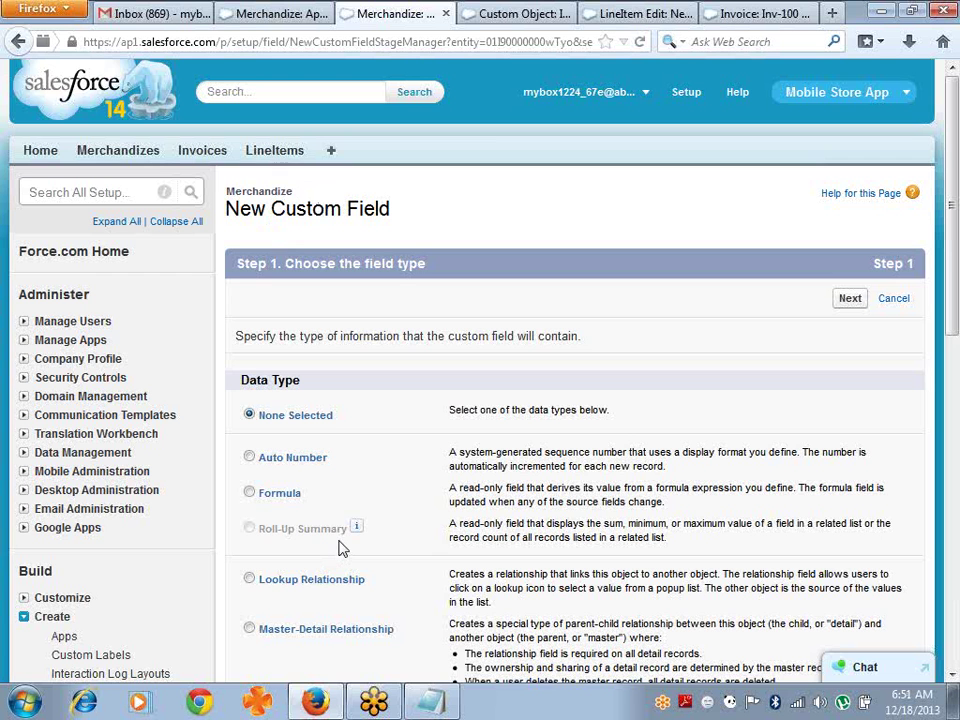
Step: Start a new line item from the Samsung merchandize record and set its Customer Inv to Inv-100
{"action": "left_click", "coordinate": [132, 155]}
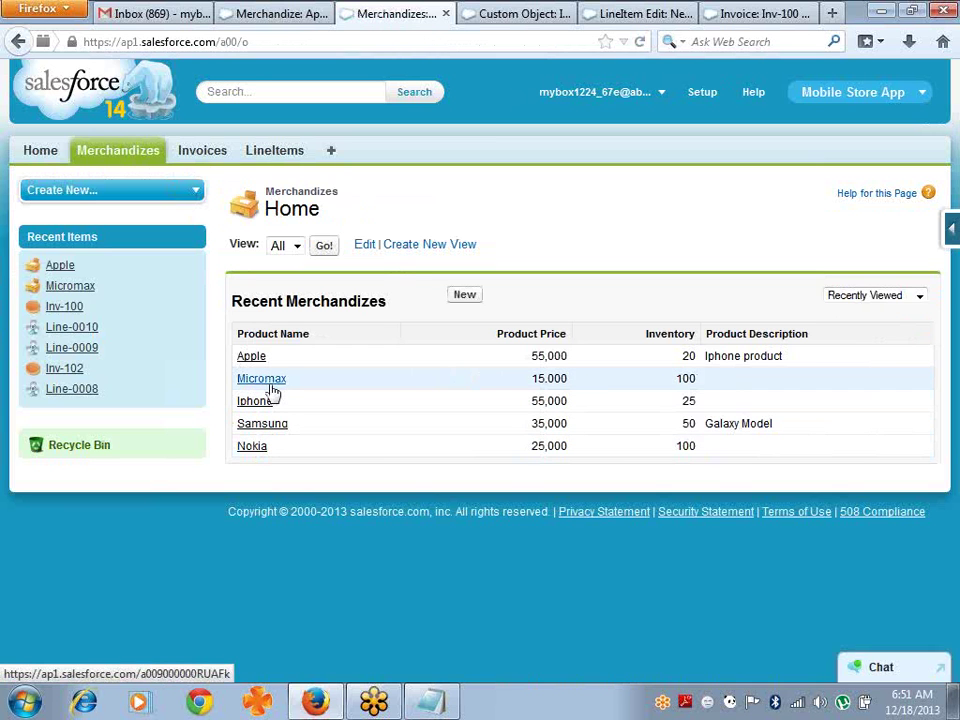
{"action": "left_click", "coordinate": [259, 430]}
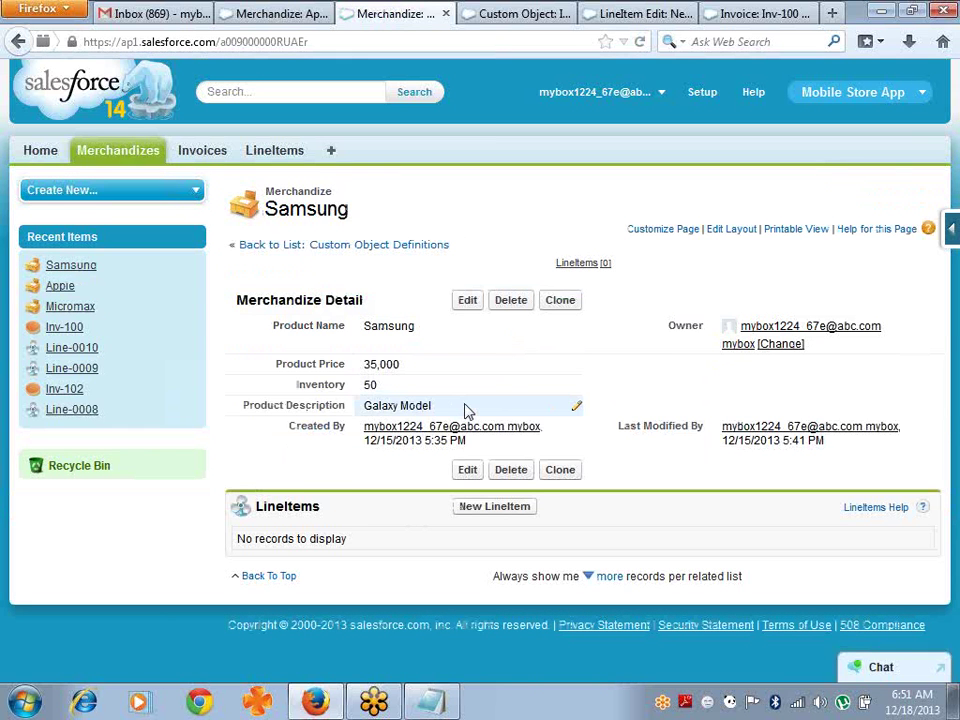
{"action": "left_click", "coordinate": [495, 514]}
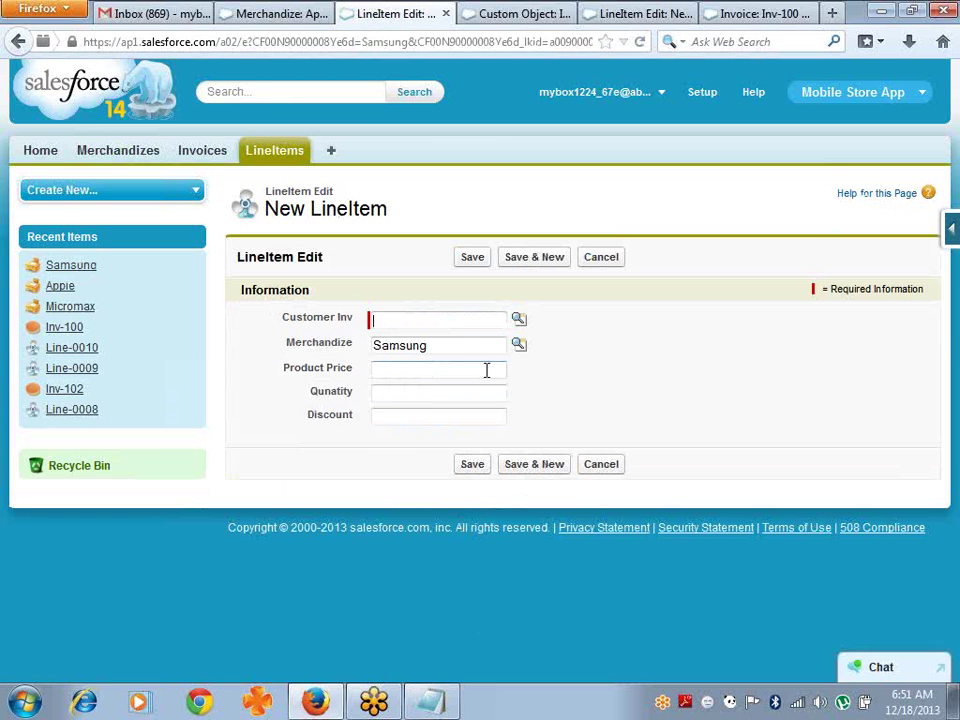
{"action": "left_click", "coordinate": [519, 320]}
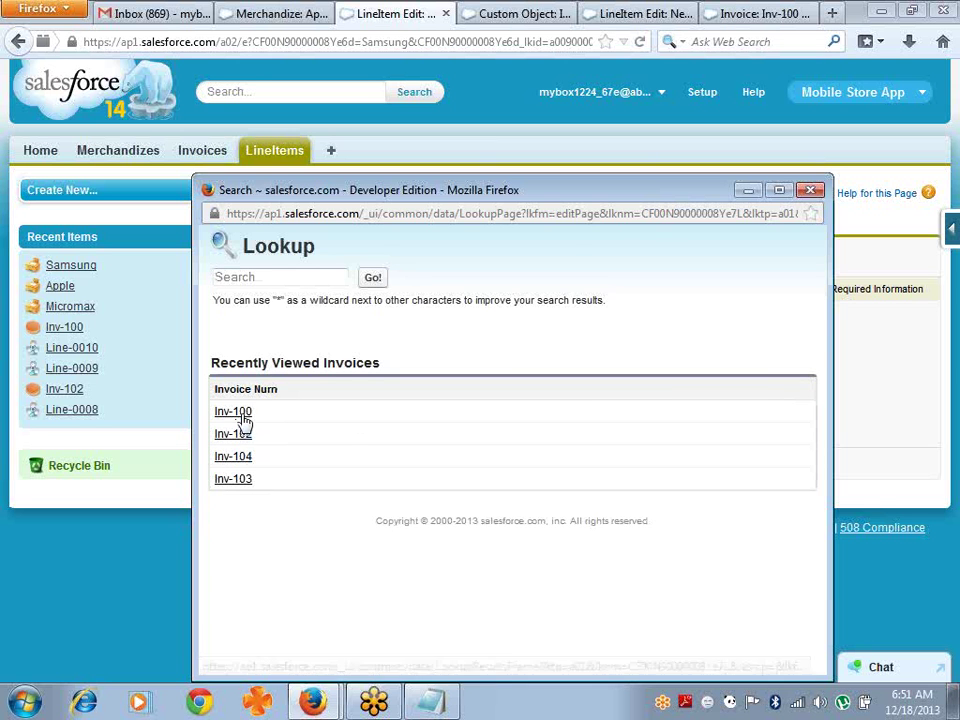
{"action": "left_click", "coordinate": [241, 415]}
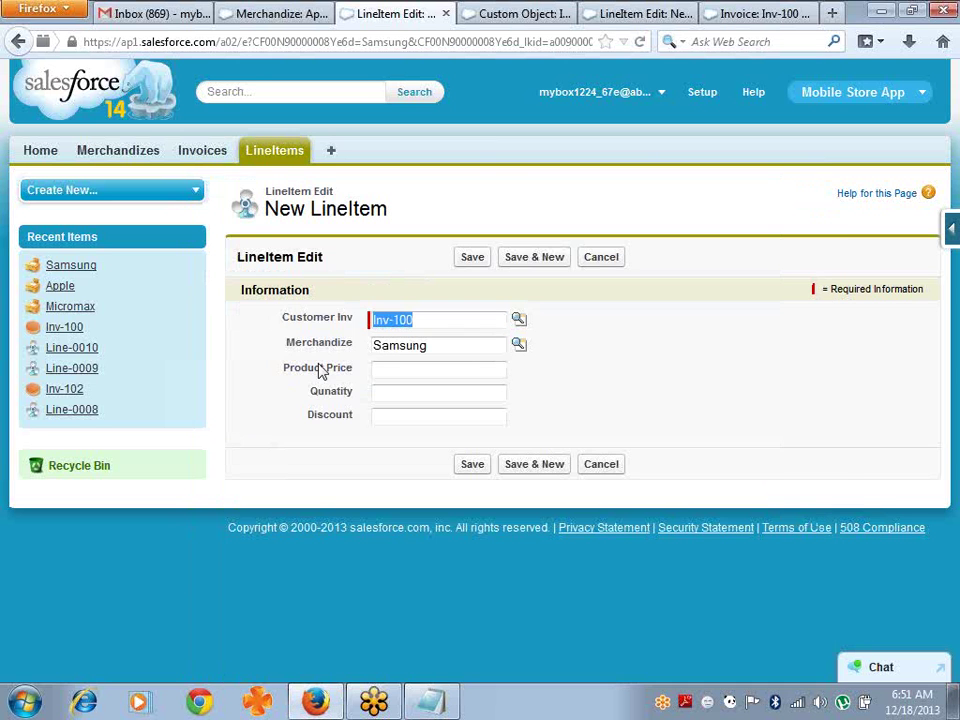
Step: Save the line item with Product Price 25000, Qunatity 2 and Discount 5, and open its linked Samsung merchandize record
{"action": "left_click", "coordinate": [441, 367]}
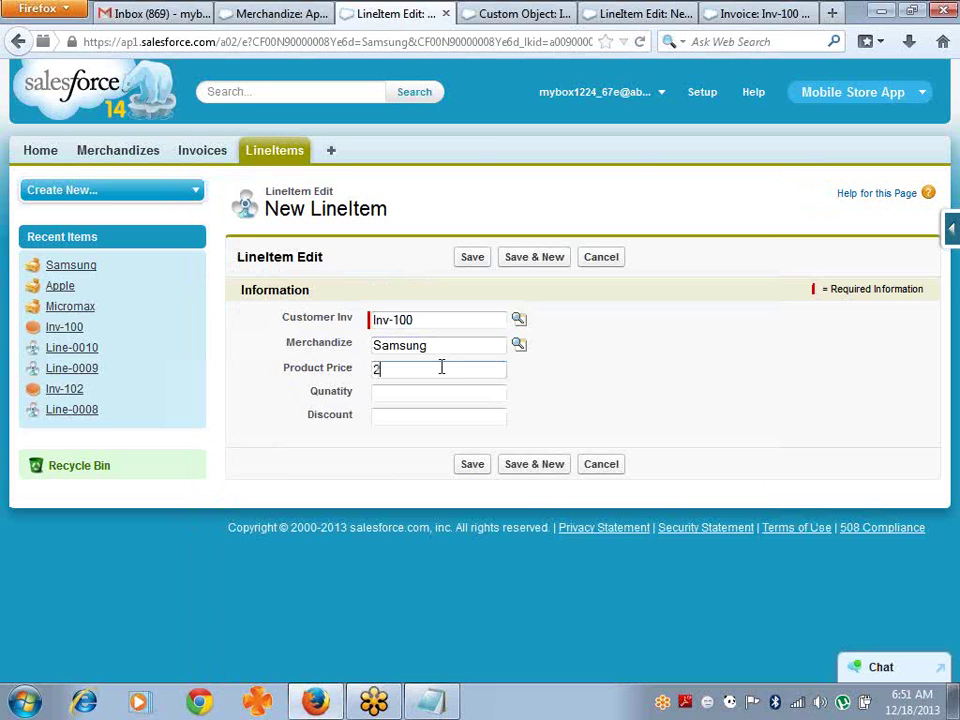
{"action": "key", "text": "Tab"}
{"action": "key", "text": "Tab"}
{"action": "type", "text": "5"}
{"action": "key", "text": "Return"}
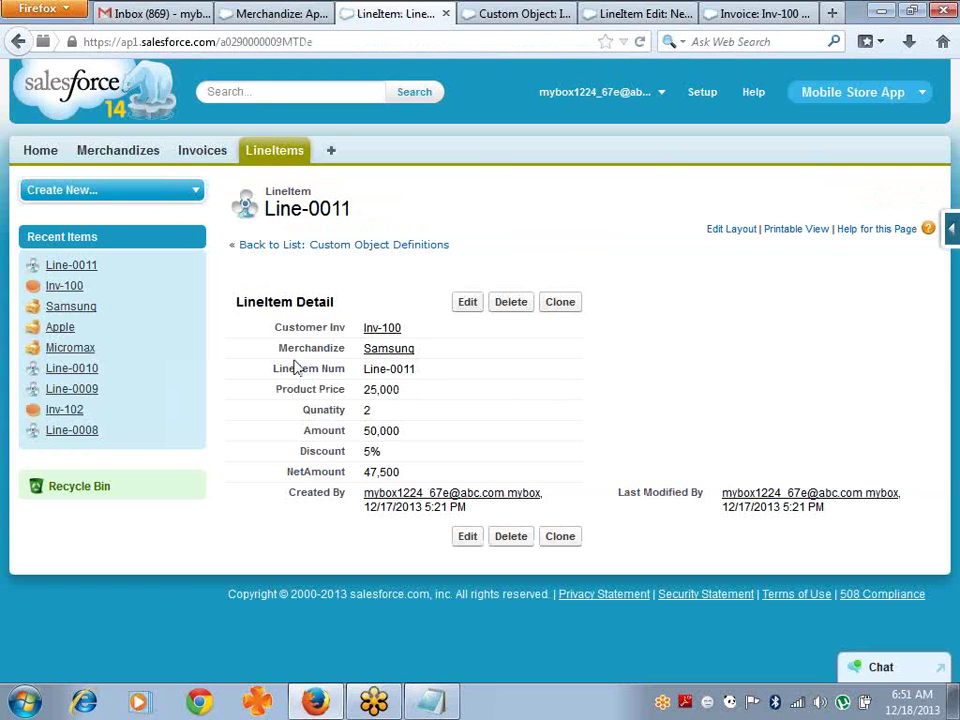
{"action": "left_click", "coordinate": [396, 352]}
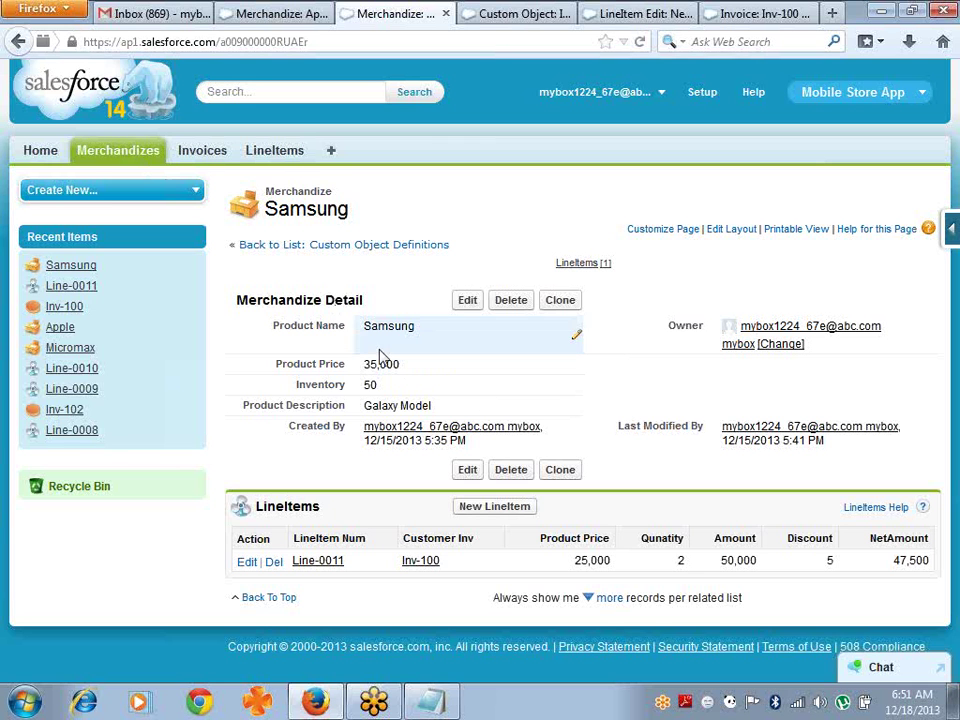
Step: Change the LineItem object's Merchandize field to a Master-Detail Relationship, keeping its label and name, and save it
{"action": "left_click", "coordinate": [298, 157]}
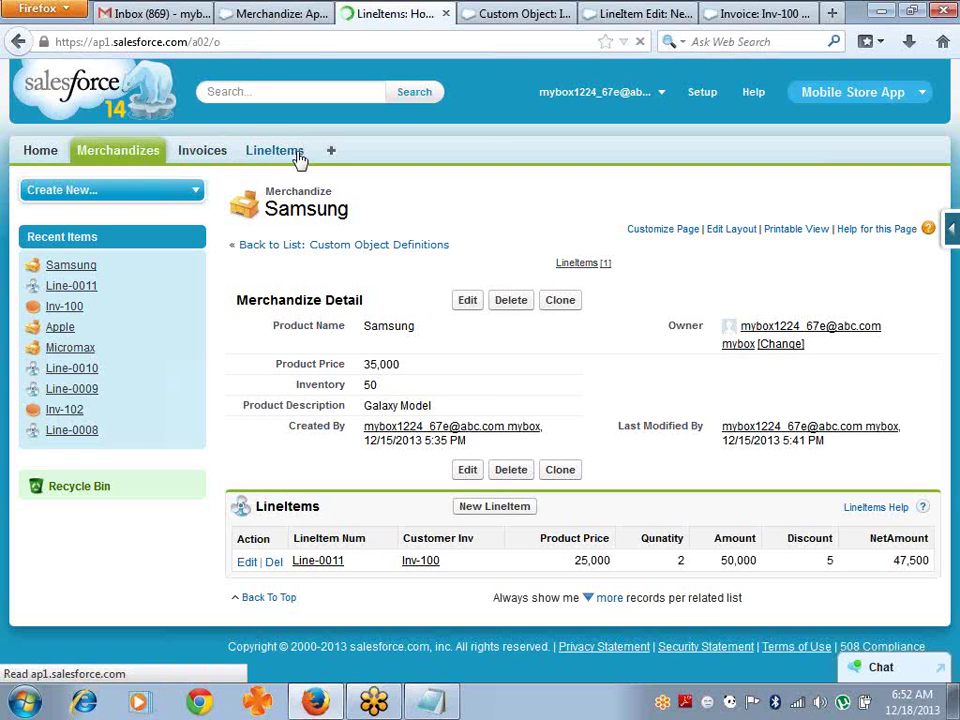
{"action": "left_click", "coordinate": [948, 240]}
{"action": "left_click", "coordinate": [800, 268]}
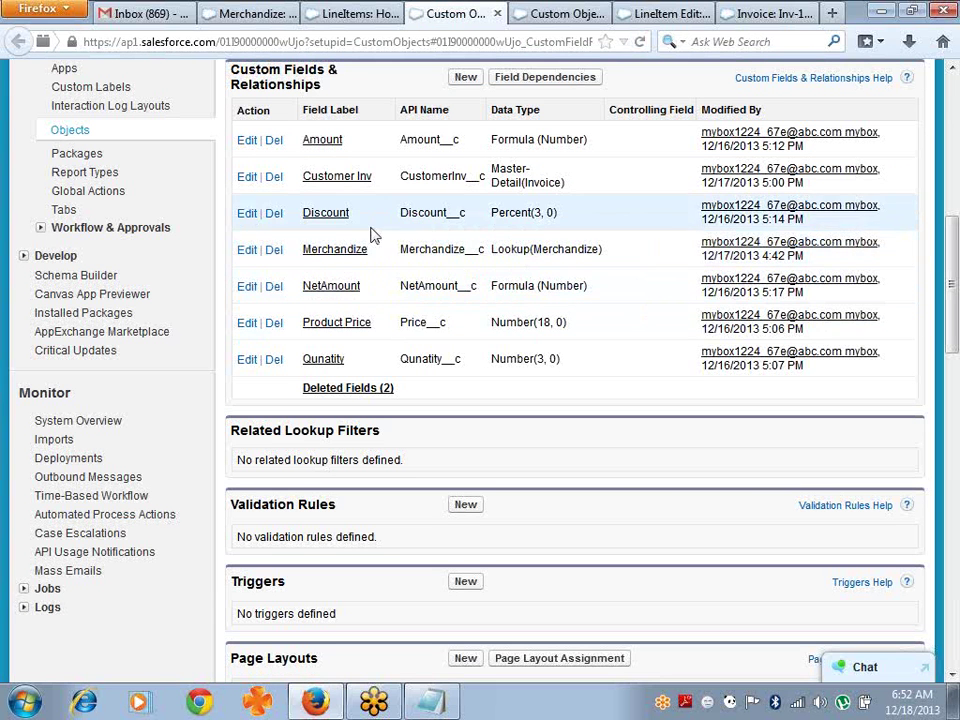
{"action": "left_click", "coordinate": [248, 251]}
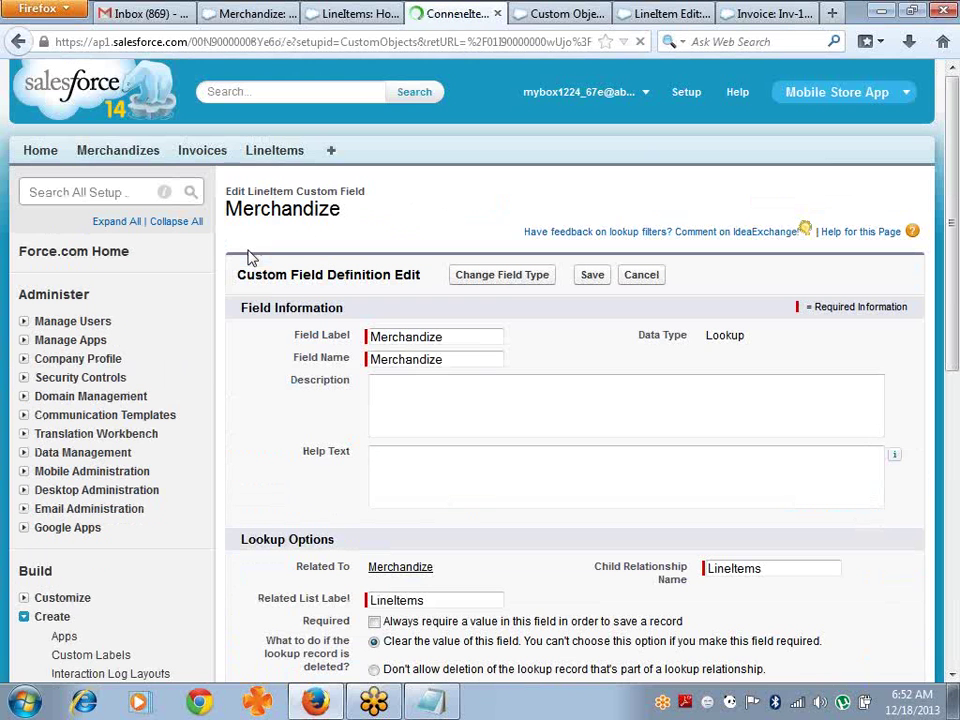
{"action": "left_click", "coordinate": [525, 285]}
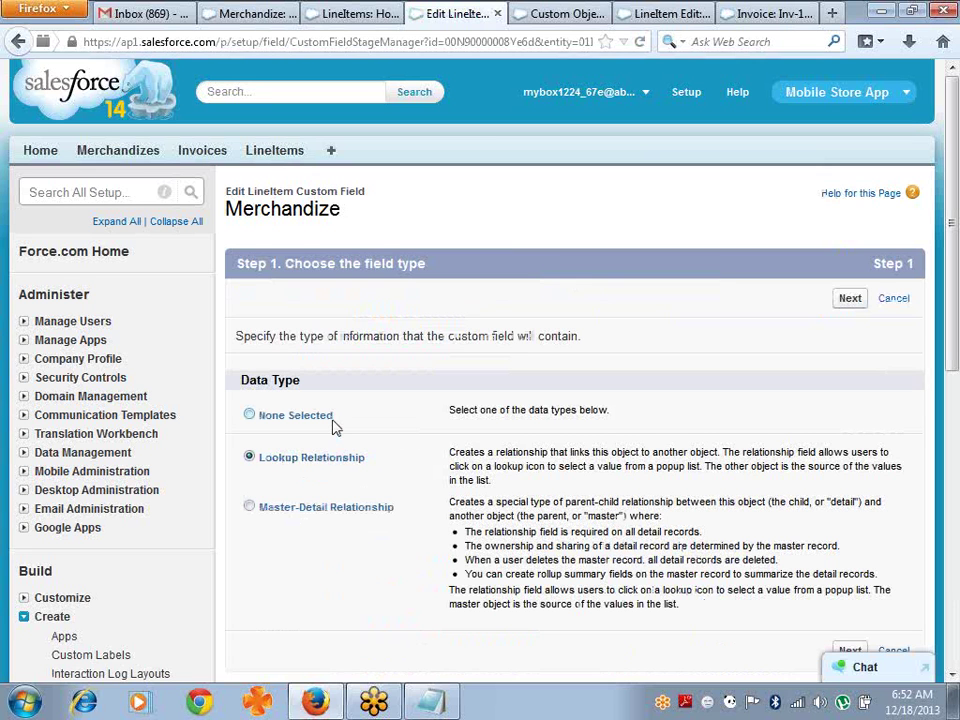
{"action": "double_click", "coordinate": [363, 510]}
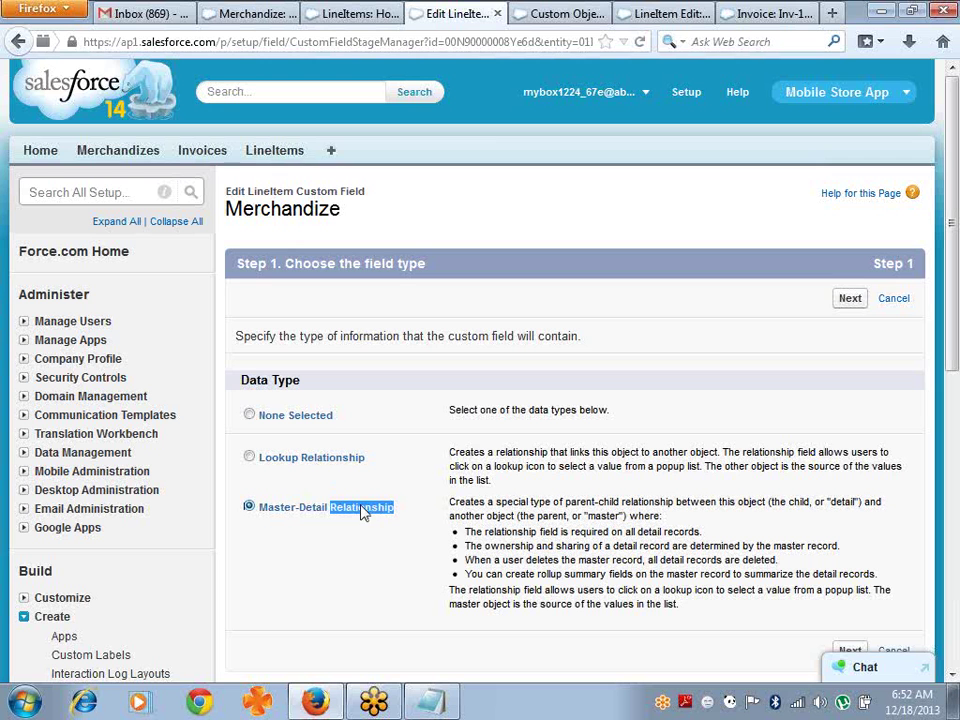
{"action": "left_click", "coordinate": [849, 300]}
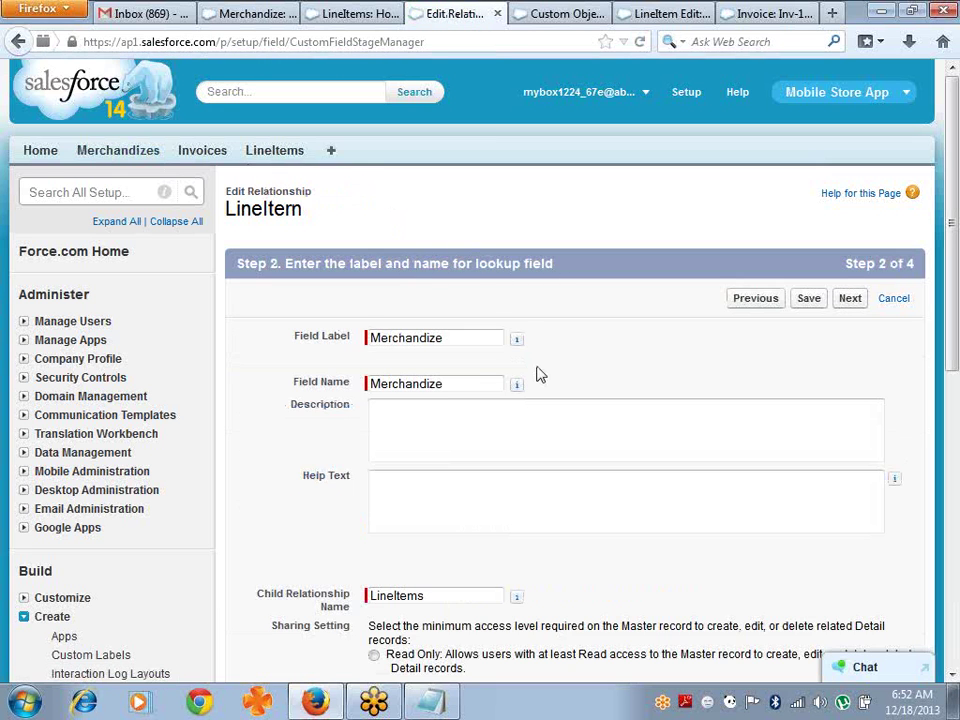
{"action": "left_click", "coordinate": [809, 298]}
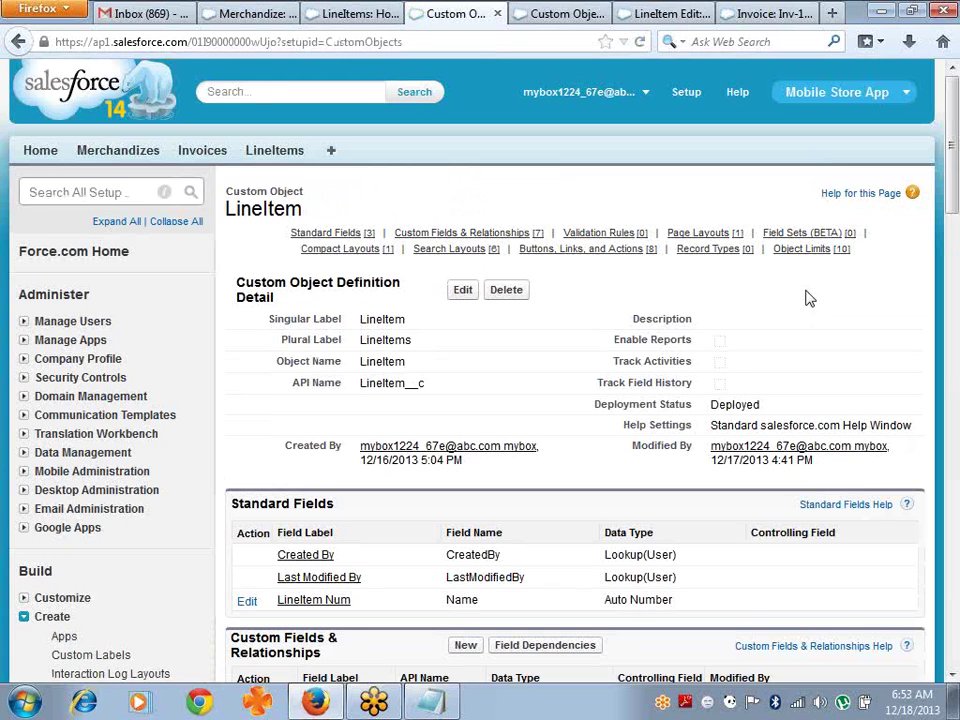
Step: Starting from the Samsung record, begin a new custom field of type Roll-Up Summary on the Merchandize object
{"action": "left_click", "coordinate": [118, 152]}
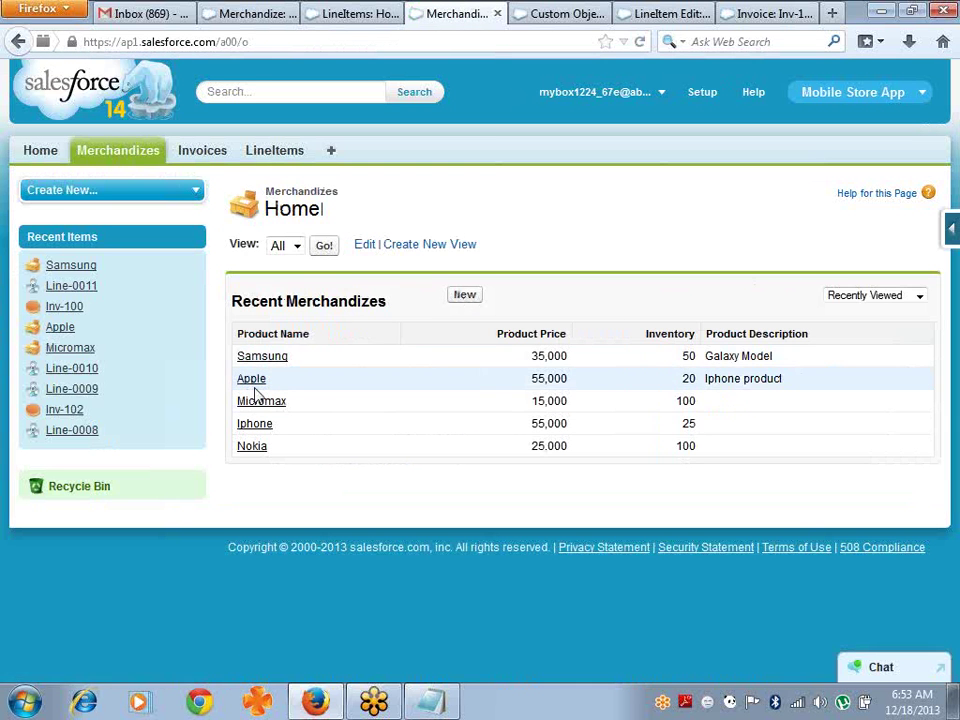
{"action": "left_click", "coordinate": [262, 357]}
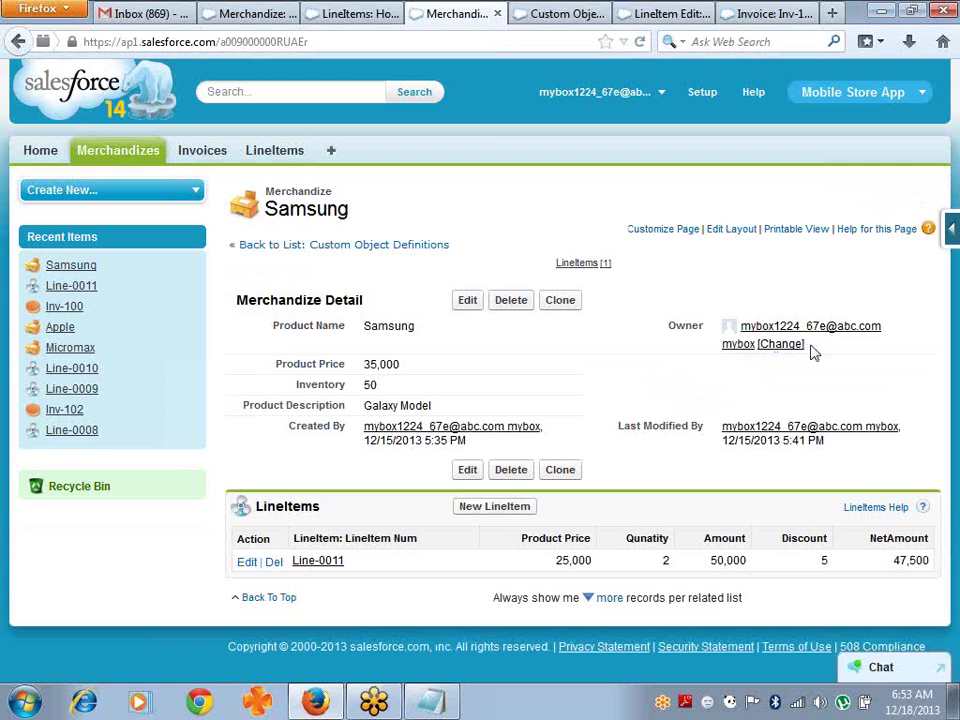
{"action": "left_click", "coordinate": [951, 228]}
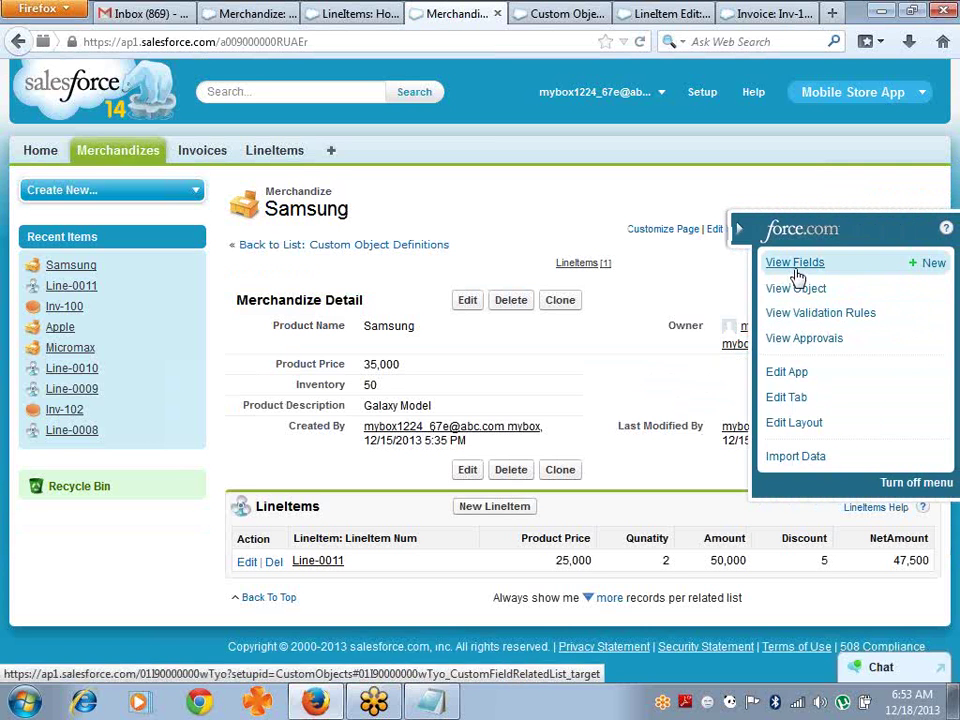
{"action": "left_click", "coordinate": [799, 277]}
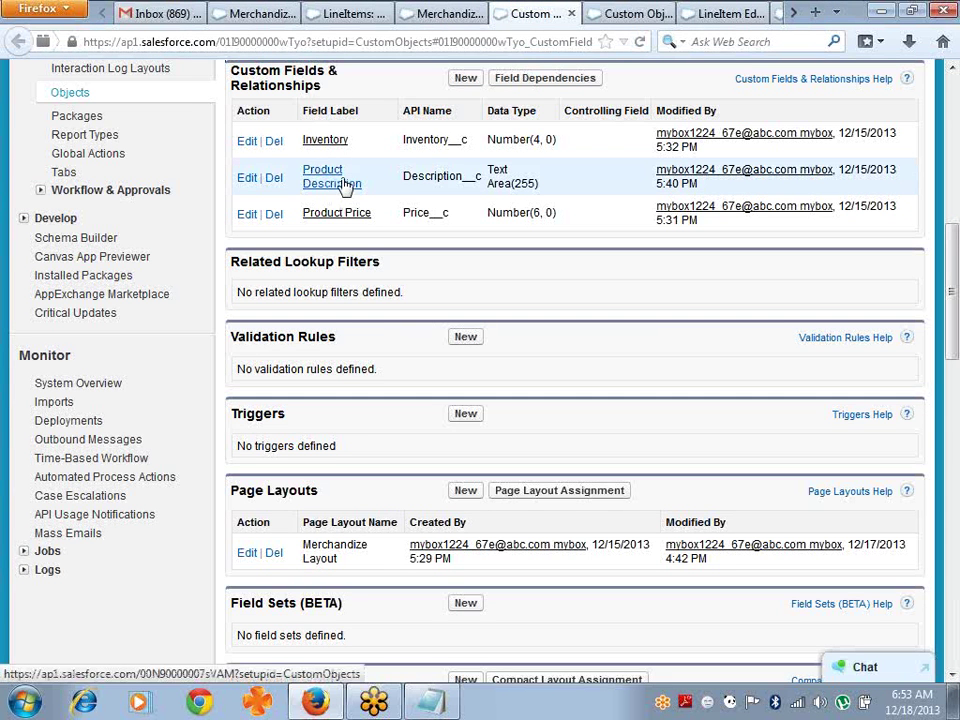
{"action": "left_click", "coordinate": [465, 79]}
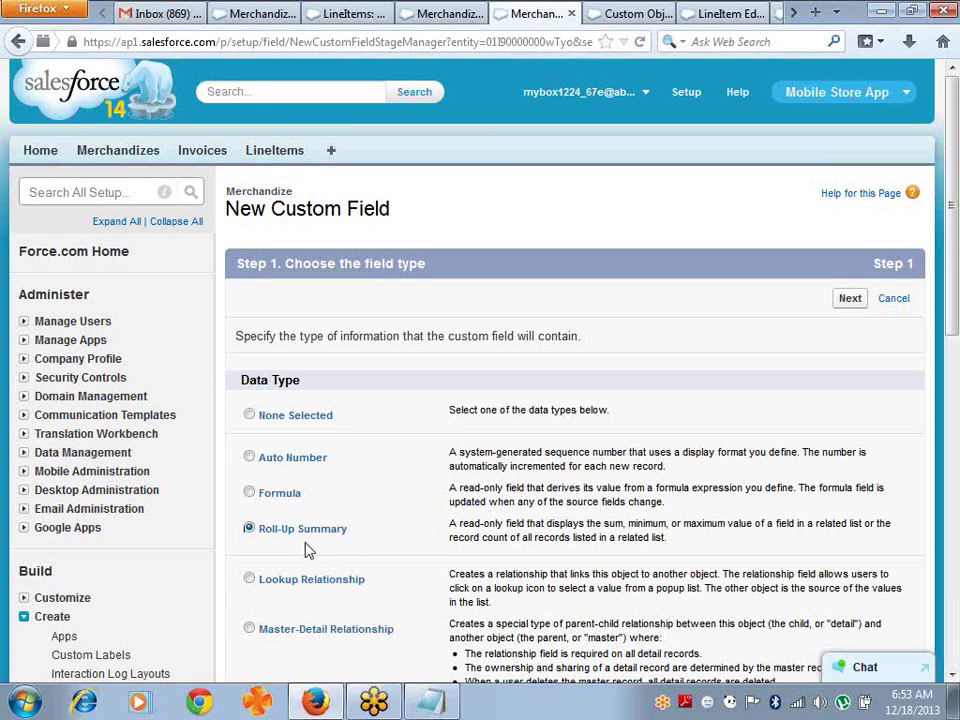
{"action": "left_click", "coordinate": [857, 306]}
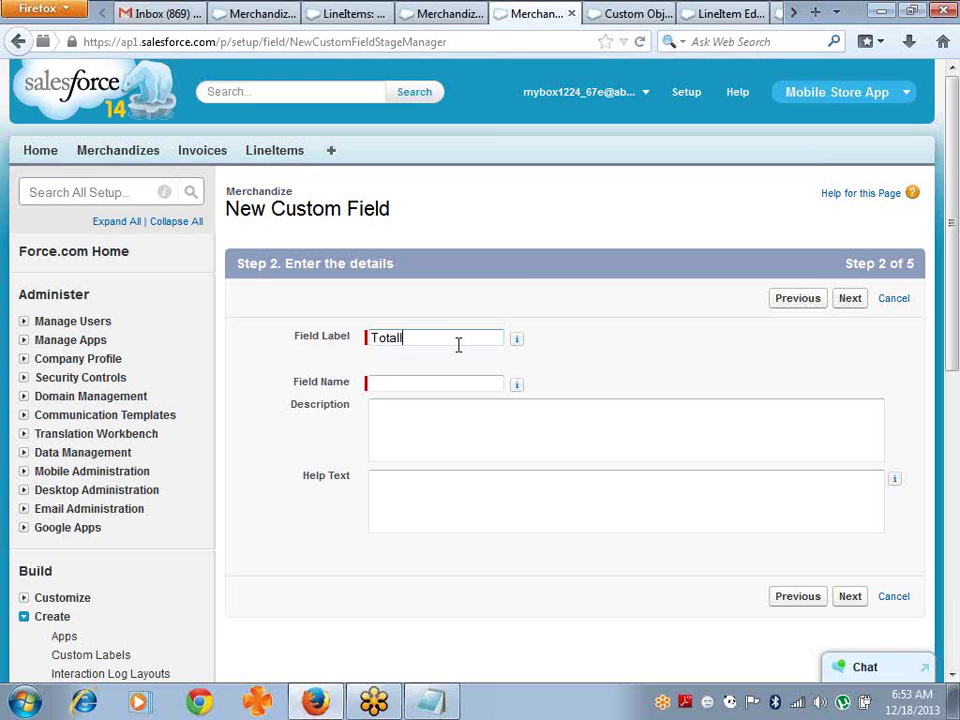
Step: Label the roll-up field Total Items with the field name TotalItems and continue to the summary calculation
{"action": "left_click", "coordinate": [458, 345]}
{"action": "type", "text": "TotalItems"}
{"action": "key", "text": "Tab"}
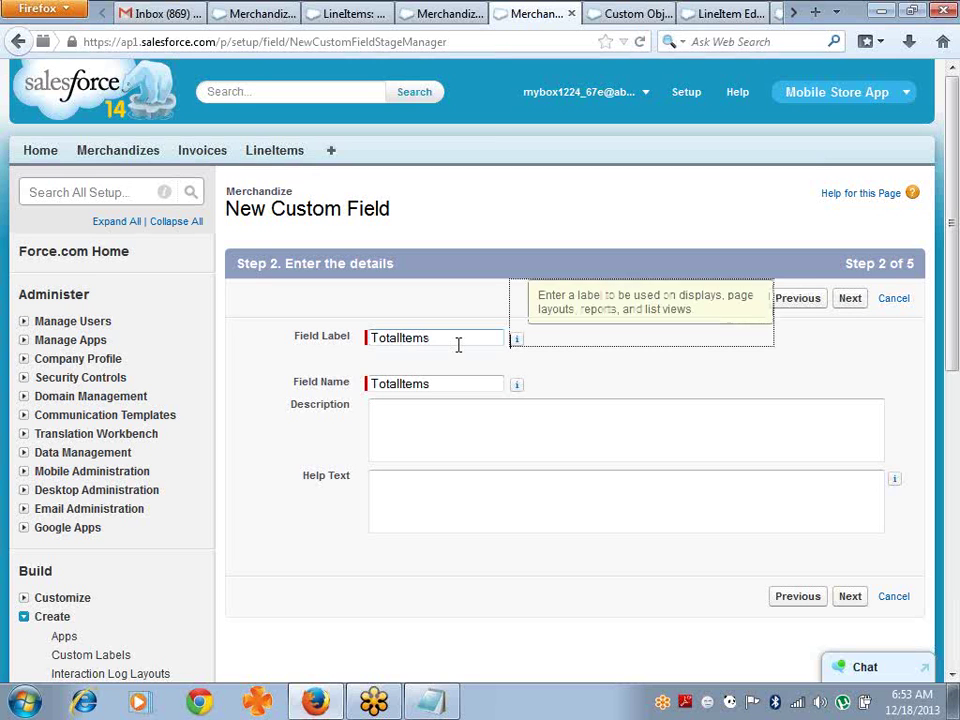
{"action": "left_click", "coordinate": [399, 341]}
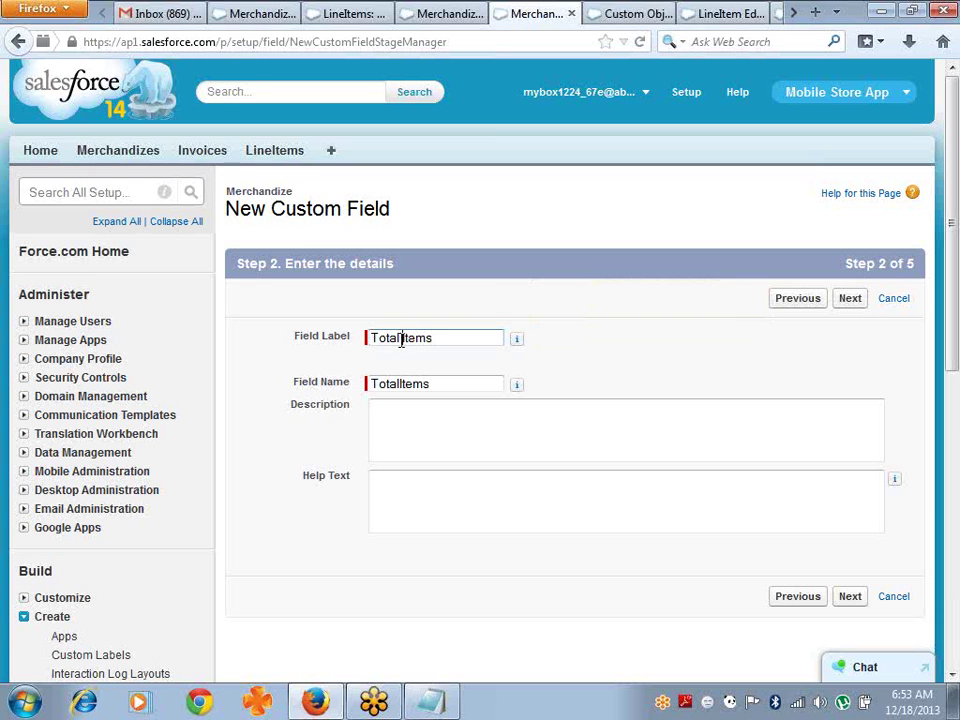
{"action": "left_click", "coordinate": [850, 300]}
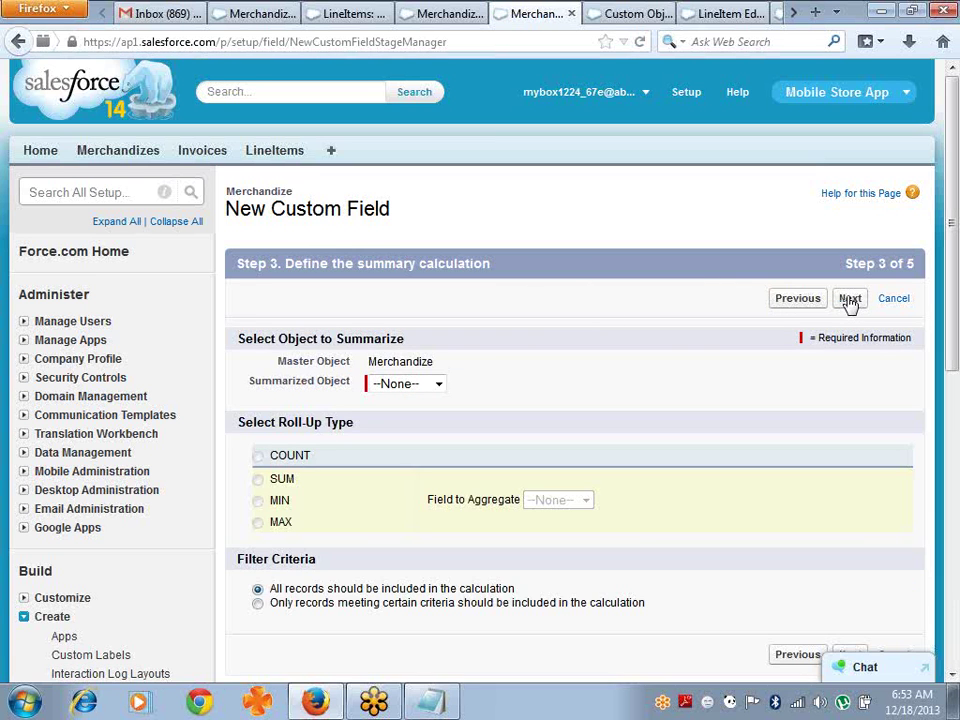
Step: Define the roll-up as a COUNT of all LineItems records and save it with the default field security and page layout
{"action": "left_click", "coordinate": [437, 385]}
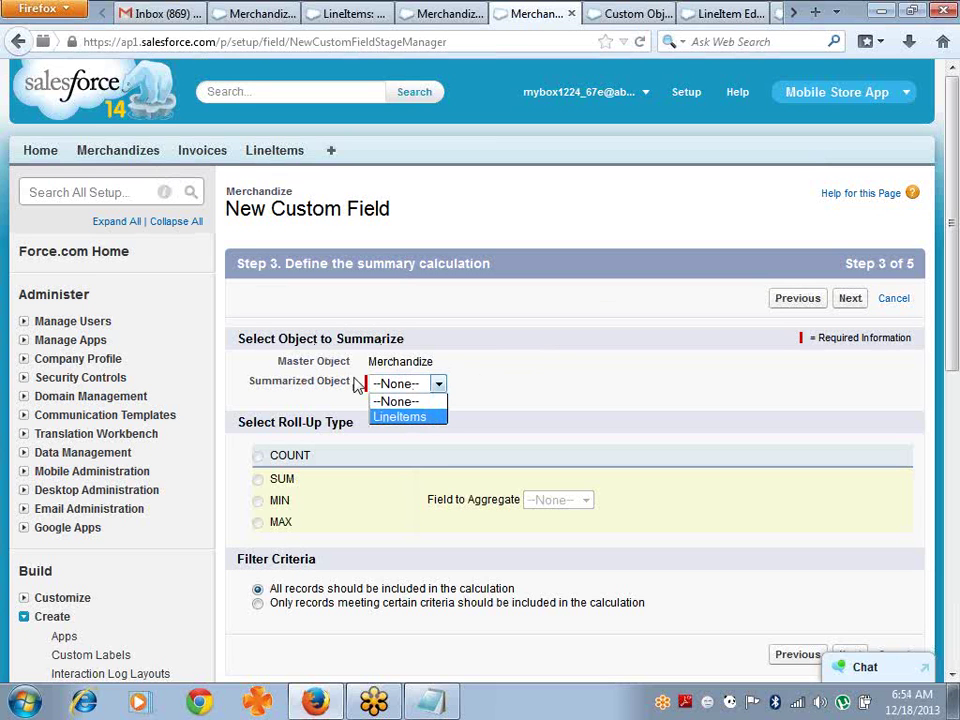
{"action": "left_click", "coordinate": [388, 417]}
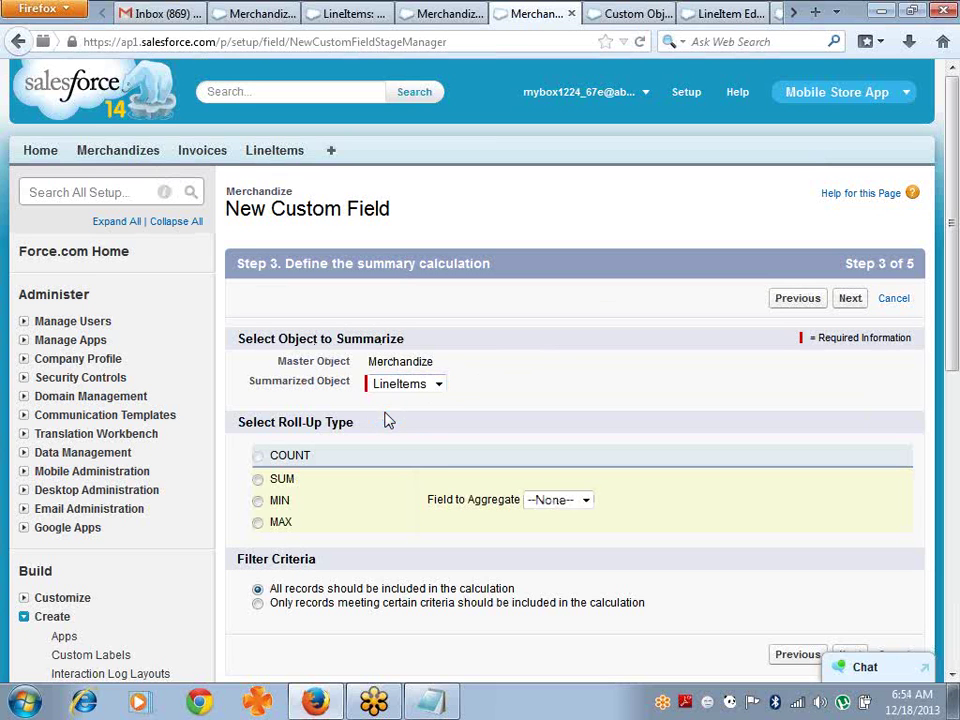
{"action": "left_click", "coordinate": [258, 456]}
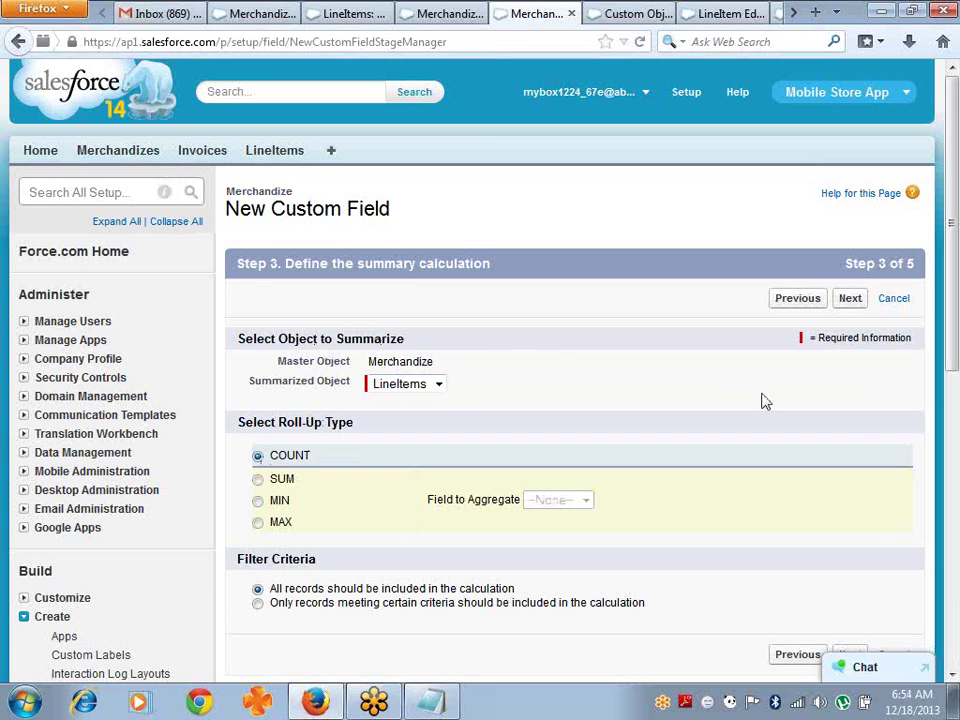
{"action": "left_click", "coordinate": [850, 298]}
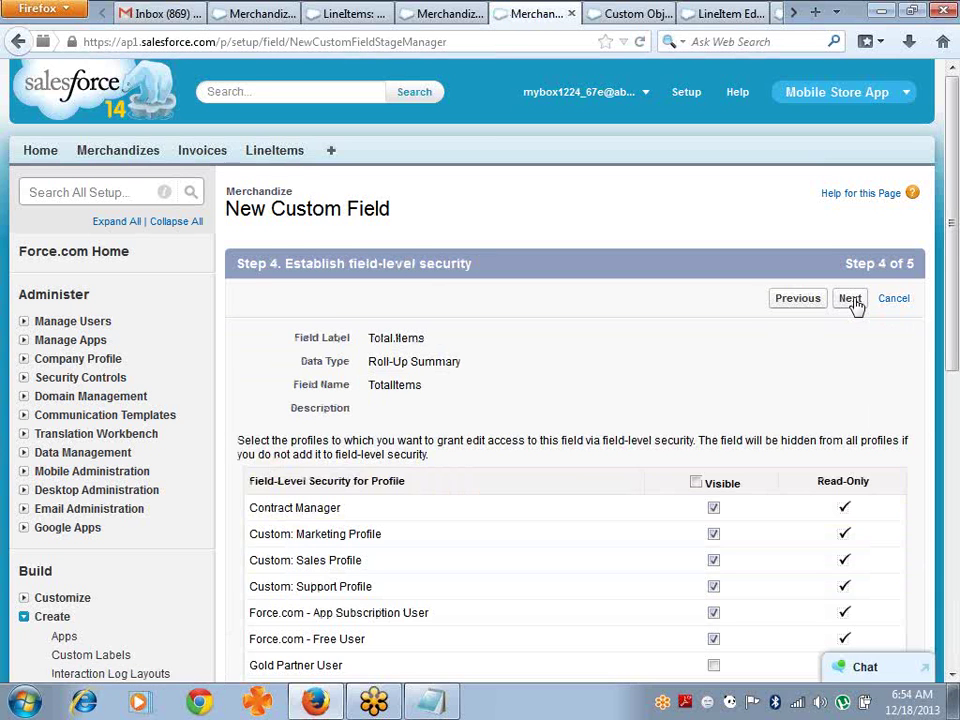
{"action": "left_click", "coordinate": [850, 298]}
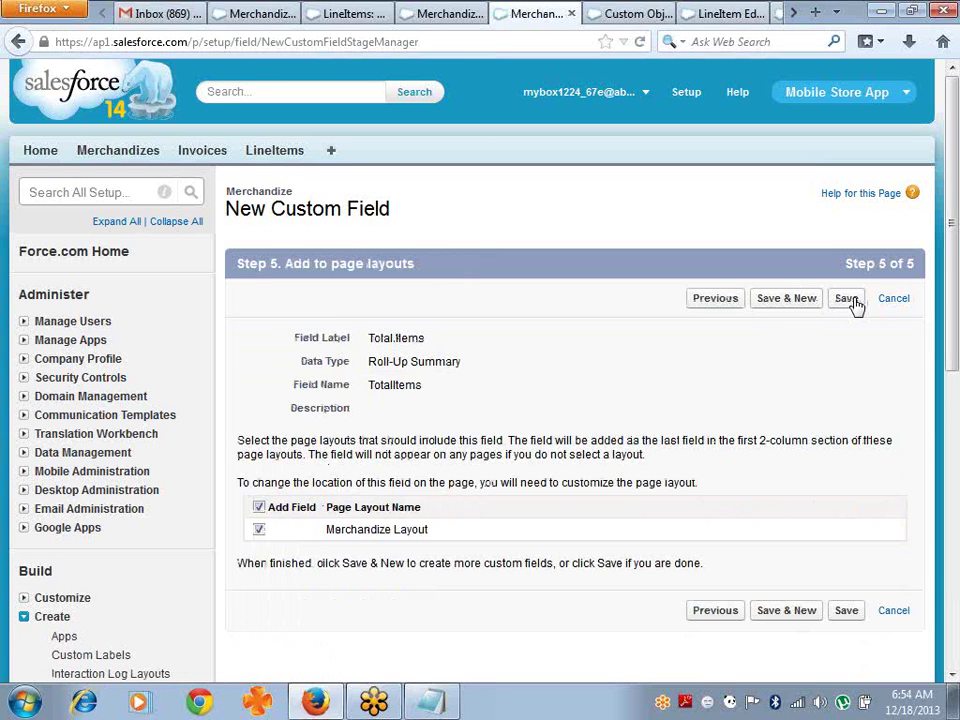
{"action": "left_click", "coordinate": [853, 303]}
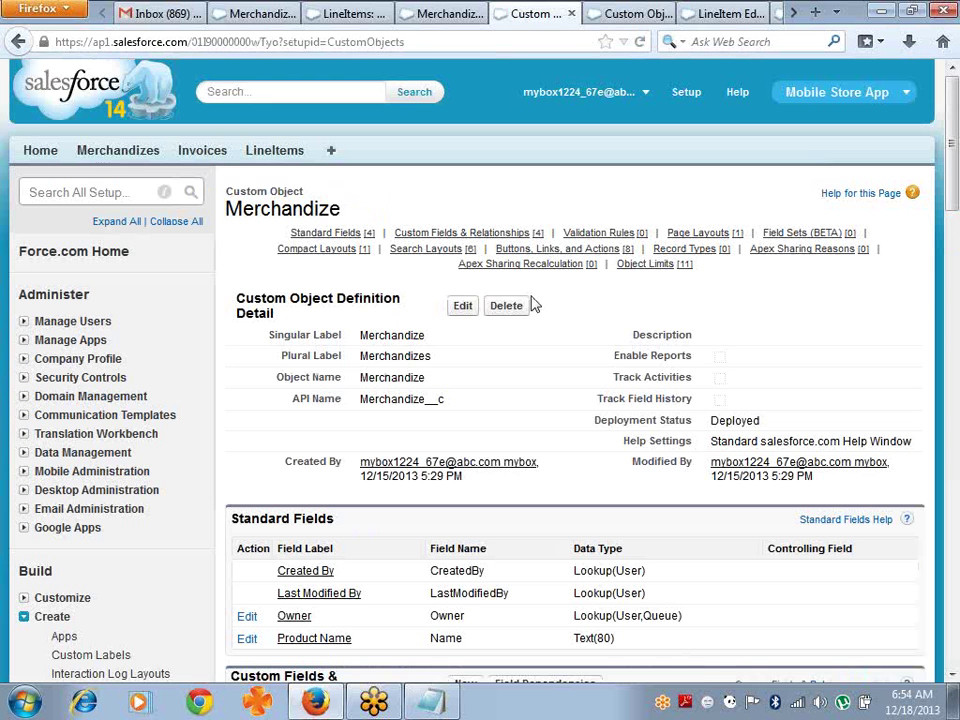
Step: Reopen the Samsung merchandize record to examine its Total Items field and related line items
{"action": "left_click", "coordinate": [137, 162]}
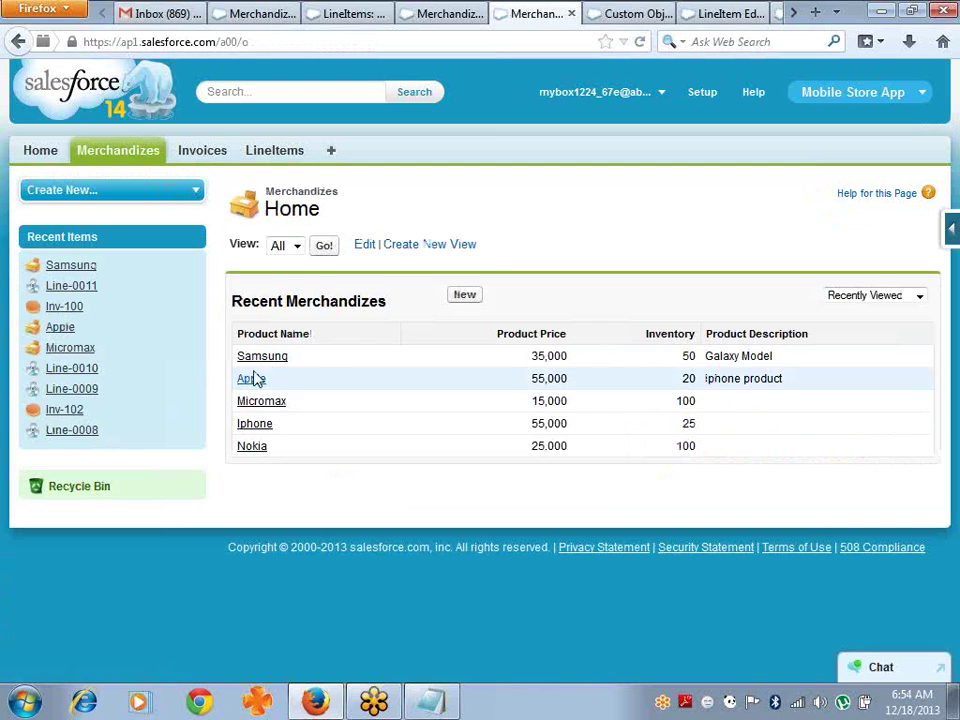
{"action": "left_click", "coordinate": [272, 360]}
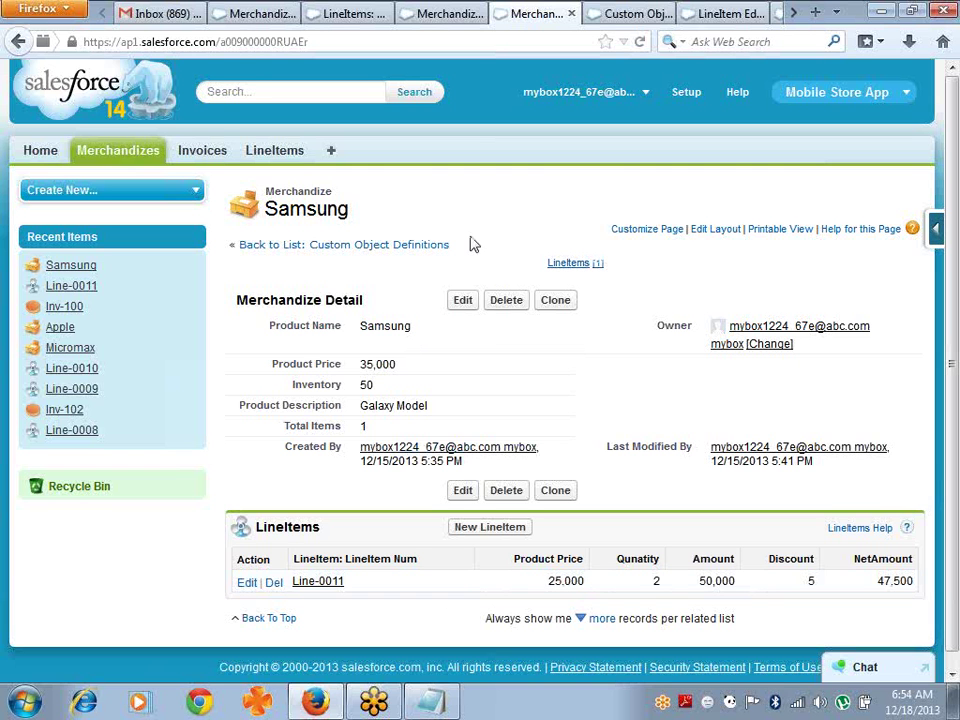
Step: Check which fields are required on a blank new LineItem form, and return to the Invoices list
{"action": "left_click", "coordinate": [304, 153]}
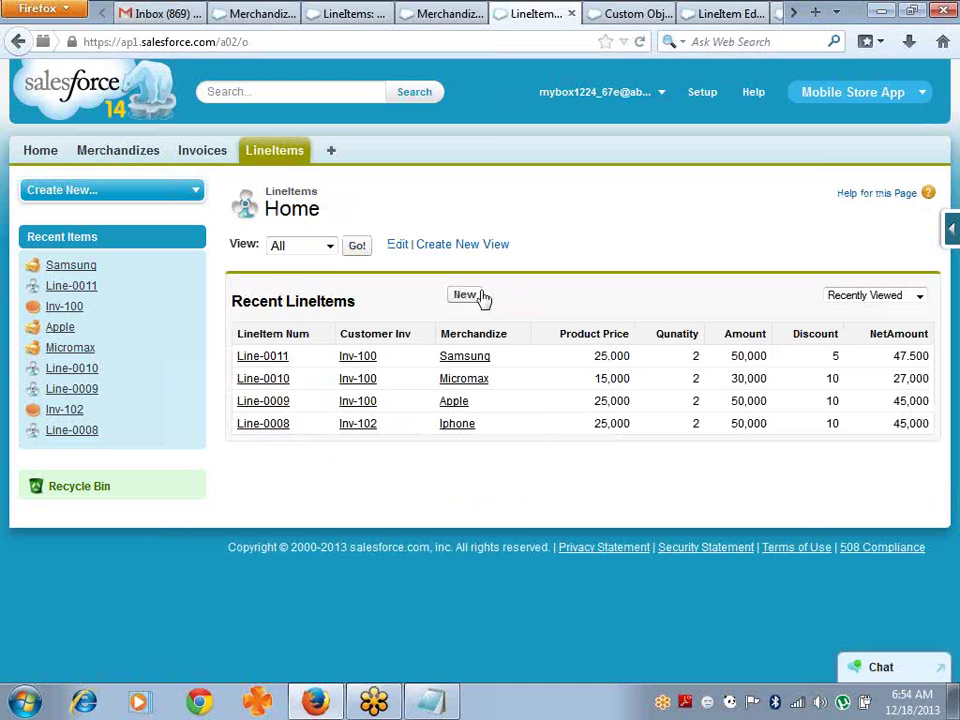
{"action": "left_click", "coordinate": [481, 297]}
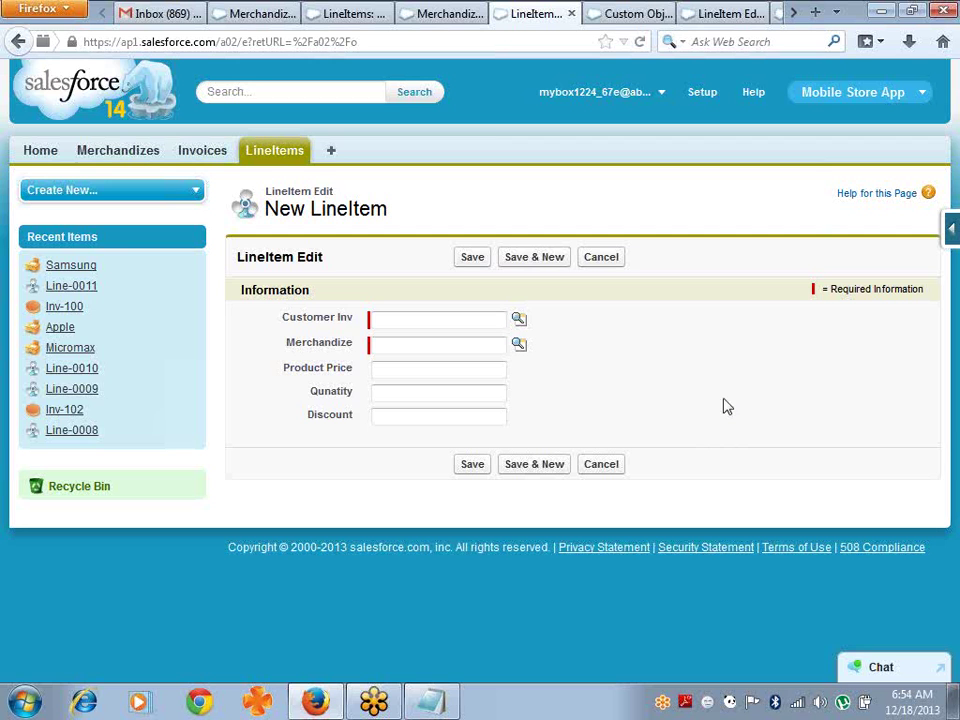
{"action": "left_click", "coordinate": [203, 155]}
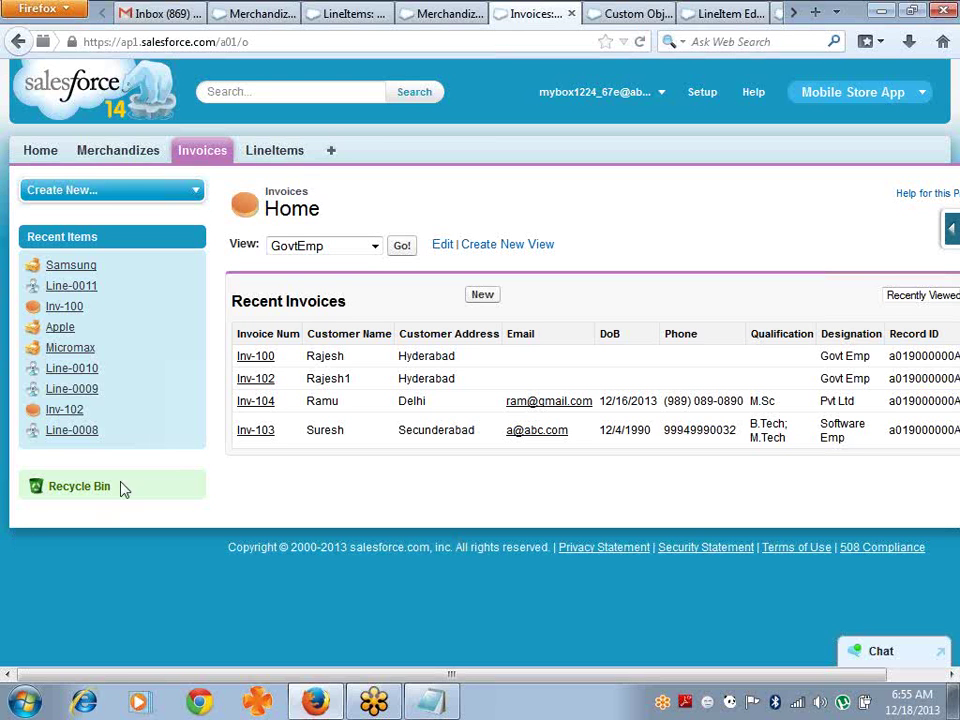
Step: Review the totals on invoice Inv-100, and open the custom objects list in Setup to check each object's master objects
{"action": "left_click", "coordinate": [255, 360]}
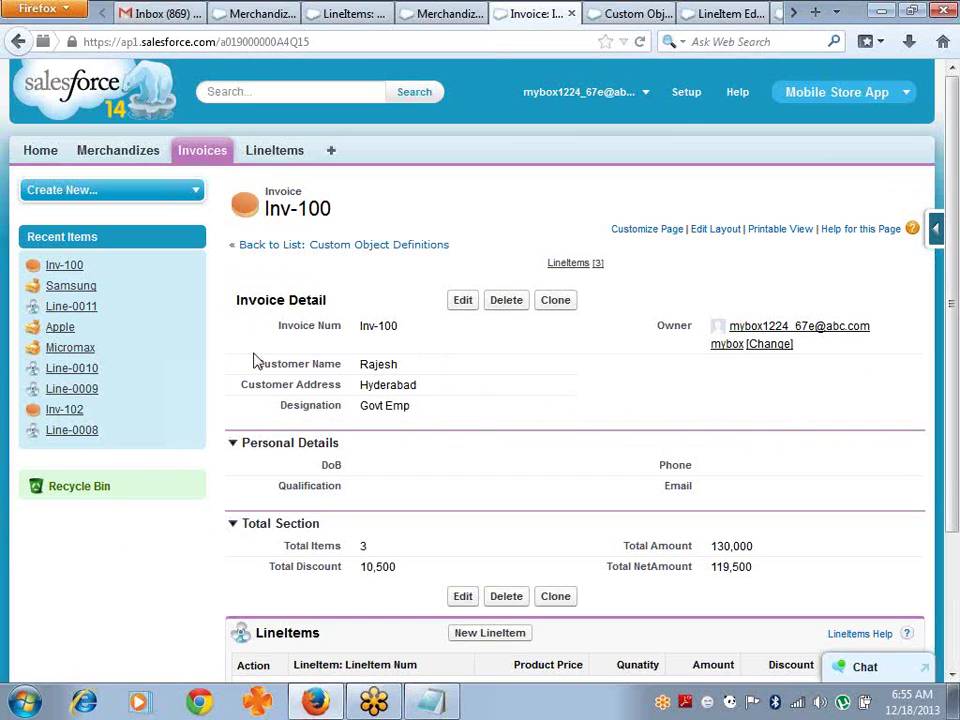
{"action": "left_click", "coordinate": [694, 95]}
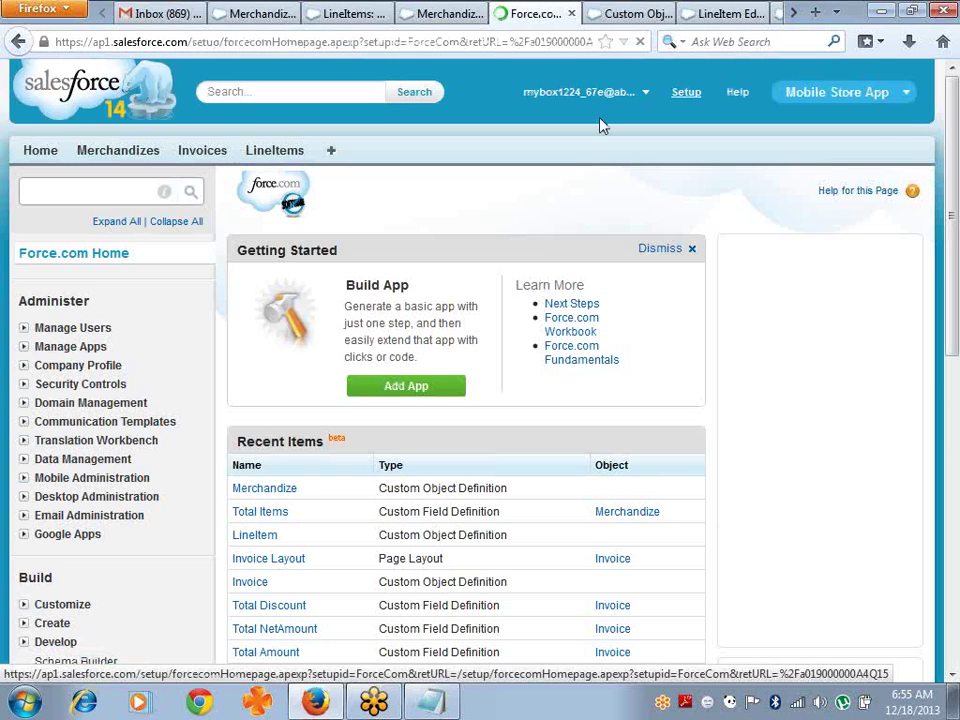
{"action": "left_click_drag", "start_coordinate": [956, 150], "coordinate": [957, 244]}
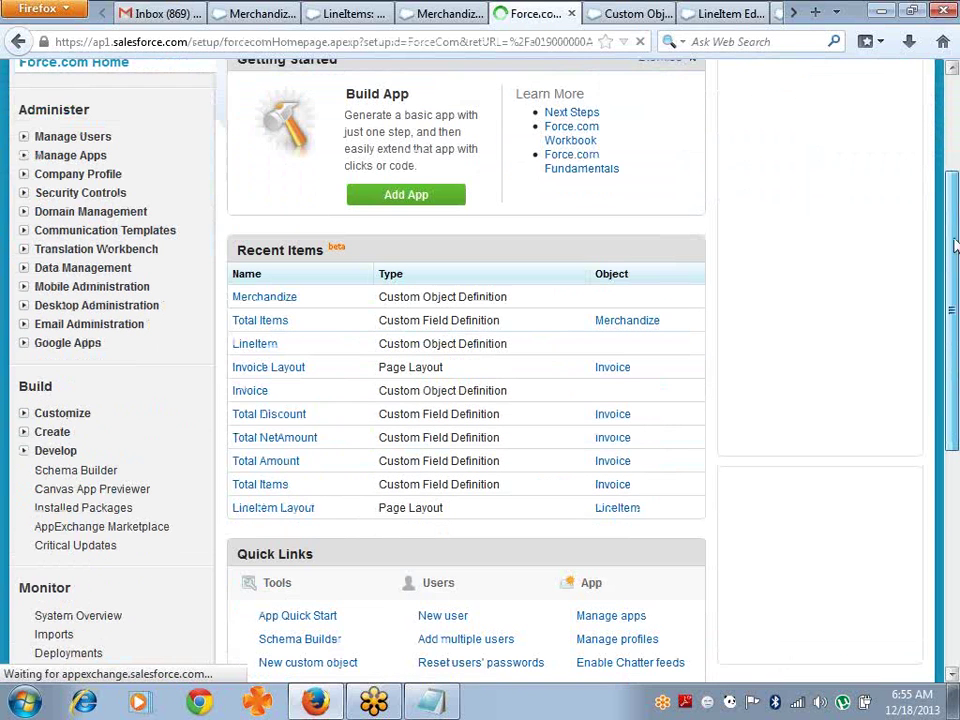
{"action": "left_click", "coordinate": [23, 433]}
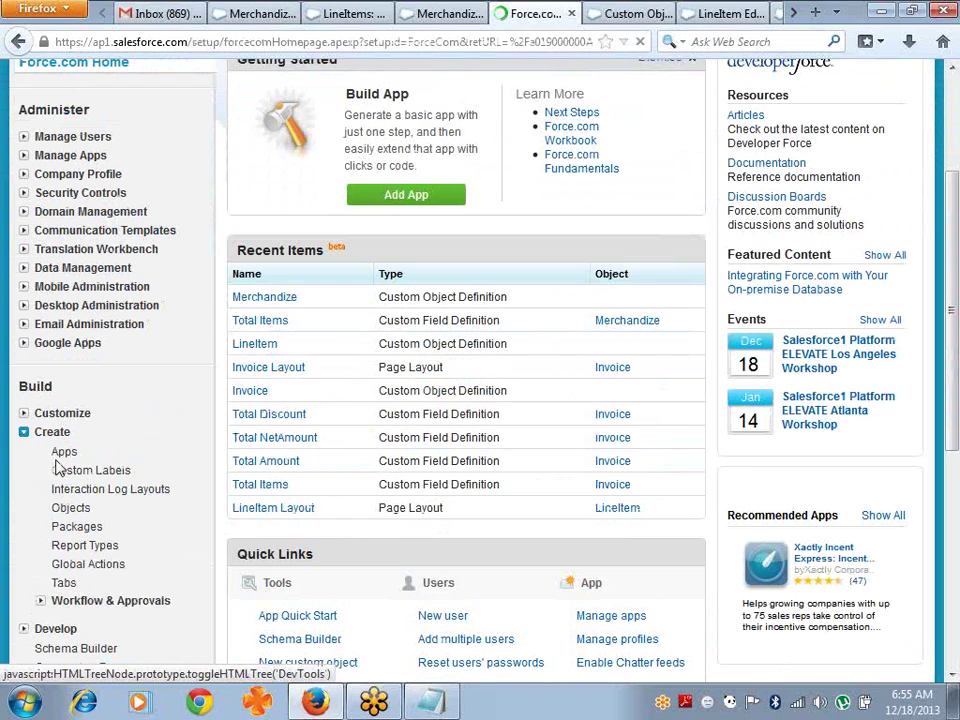
{"action": "left_click", "coordinate": [71, 511]}
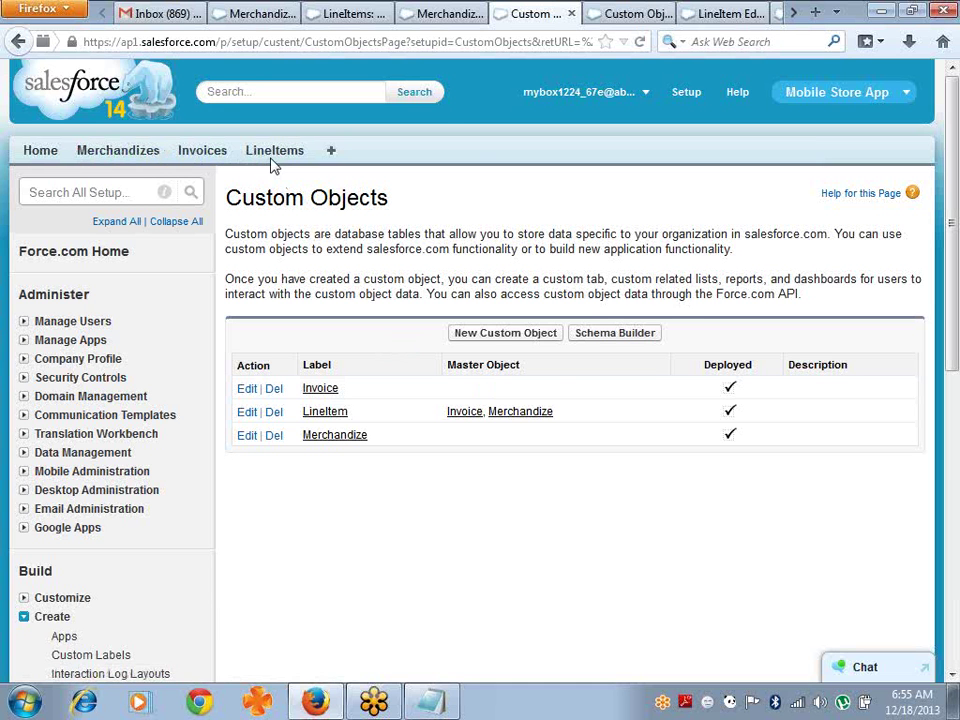
Step: Close the extra Salesforce browser tabs, keeping only the Apple merchandize record's tab beside the inbox
{"action": "left_click", "coordinate": [628, 15]}
{"action": "left_click", "coordinate": [665, 14]}
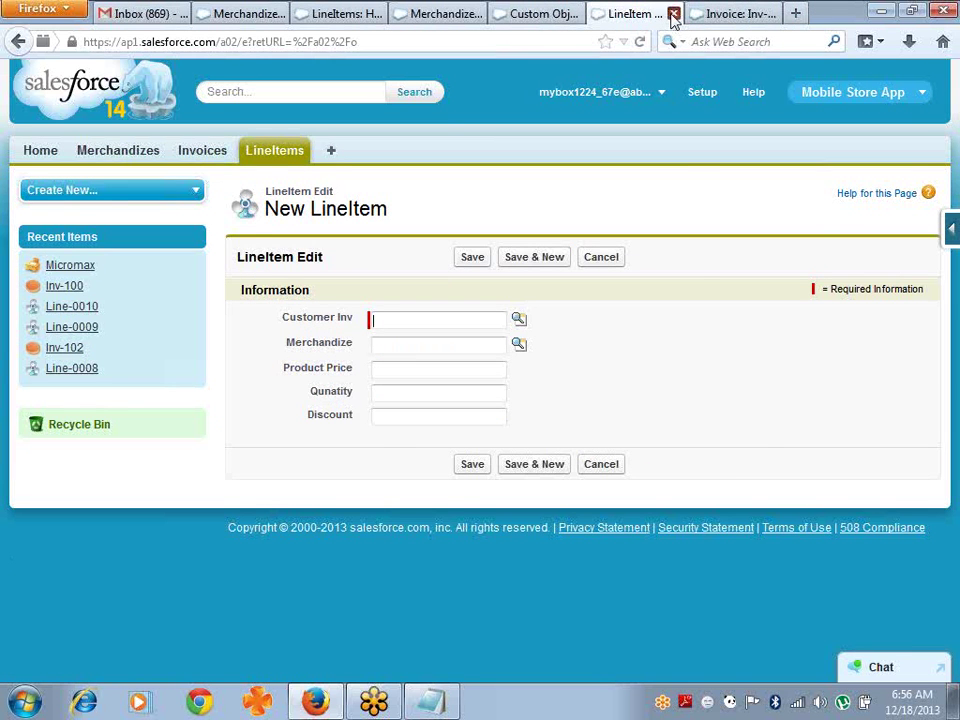
{"action": "left_click", "coordinate": [673, 14]}
{"action": "left_click", "coordinate": [673, 14]}
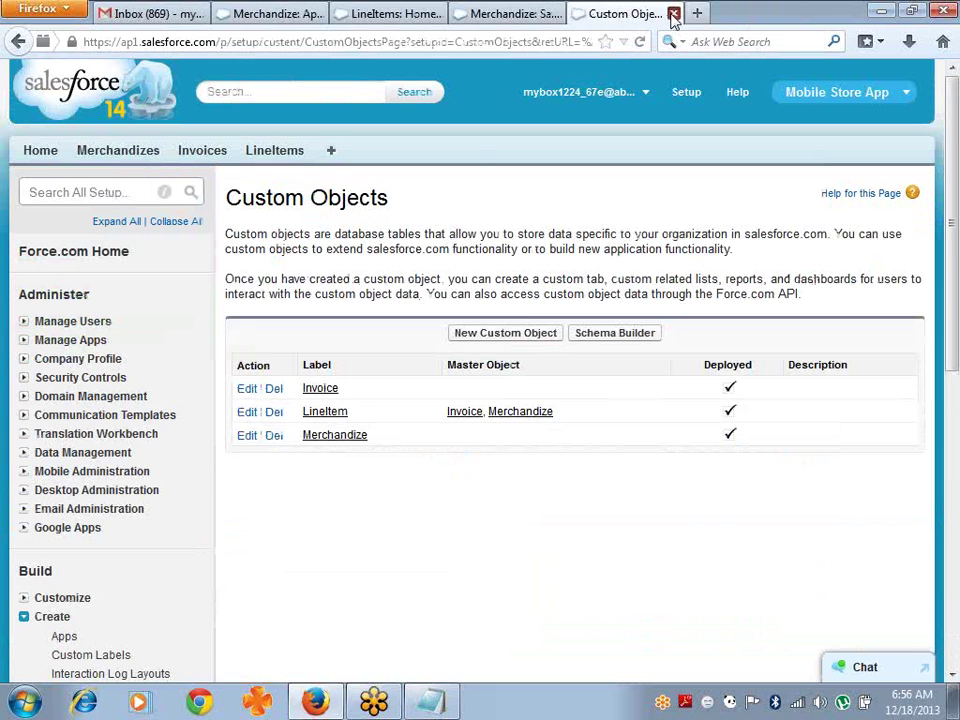
{"action": "left_click", "coordinate": [673, 14]}
{"action": "left_click", "coordinate": [673, 14]}
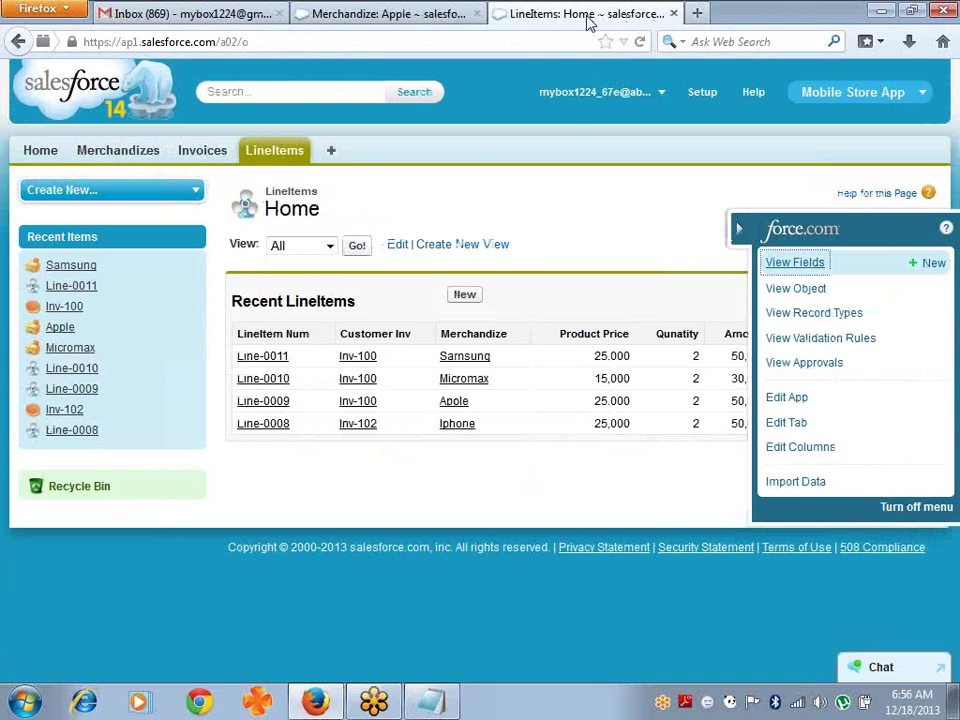
{"action": "left_click", "coordinate": [673, 14]}
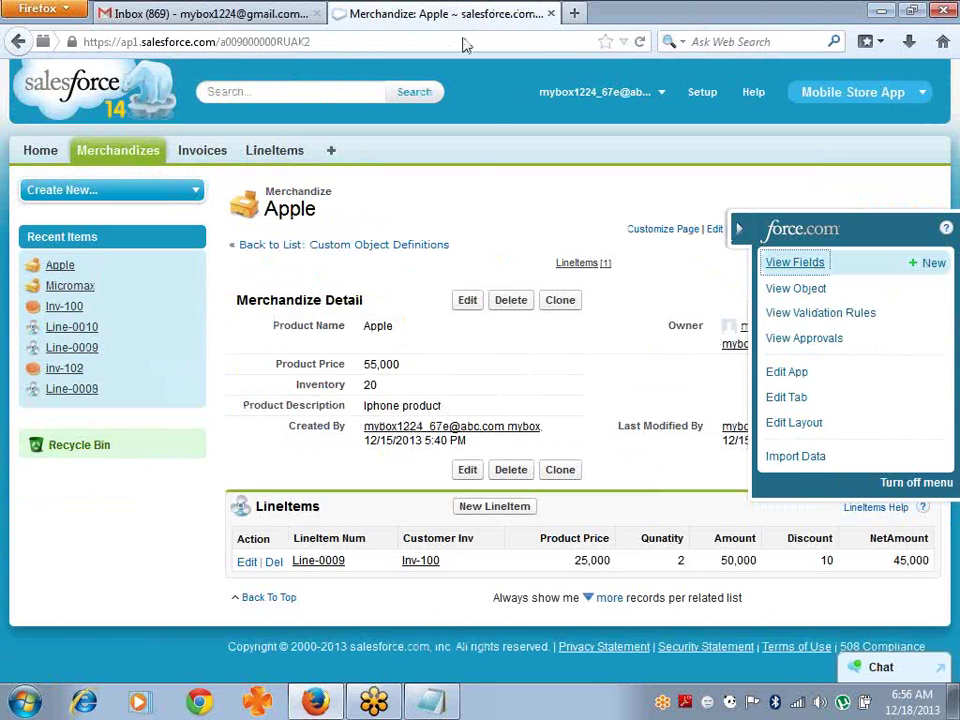
Step: Start a new LineItem and examine which columns the Merchandize lookup dialog offers
{"action": "left_click", "coordinate": [262, 152]}
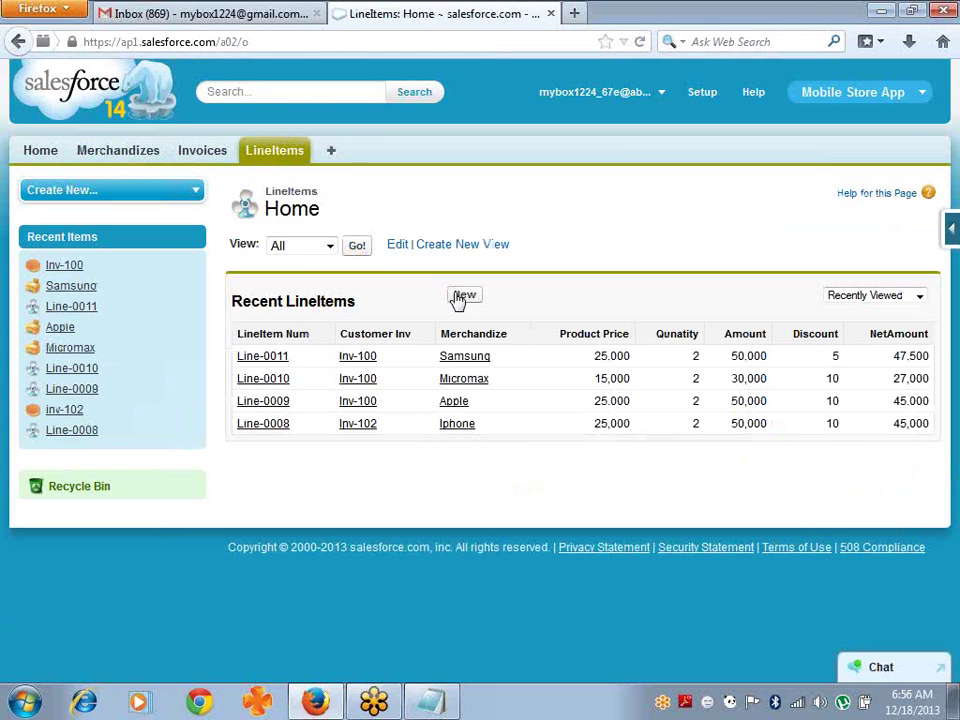
{"action": "left_click", "coordinate": [462, 298]}
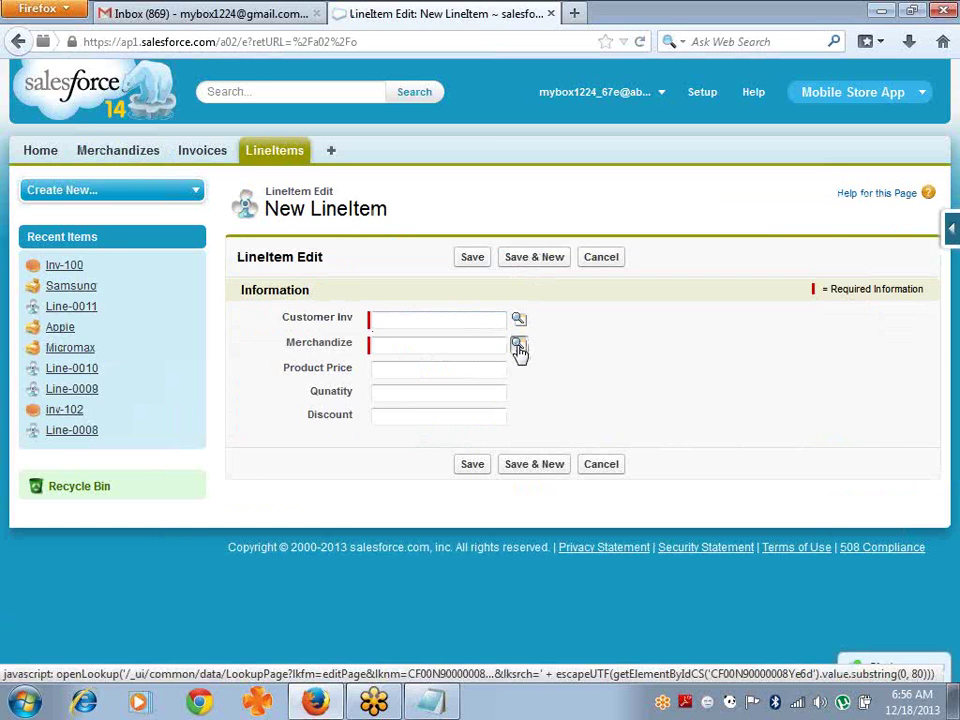
{"action": "left_click", "coordinate": [519, 346]}
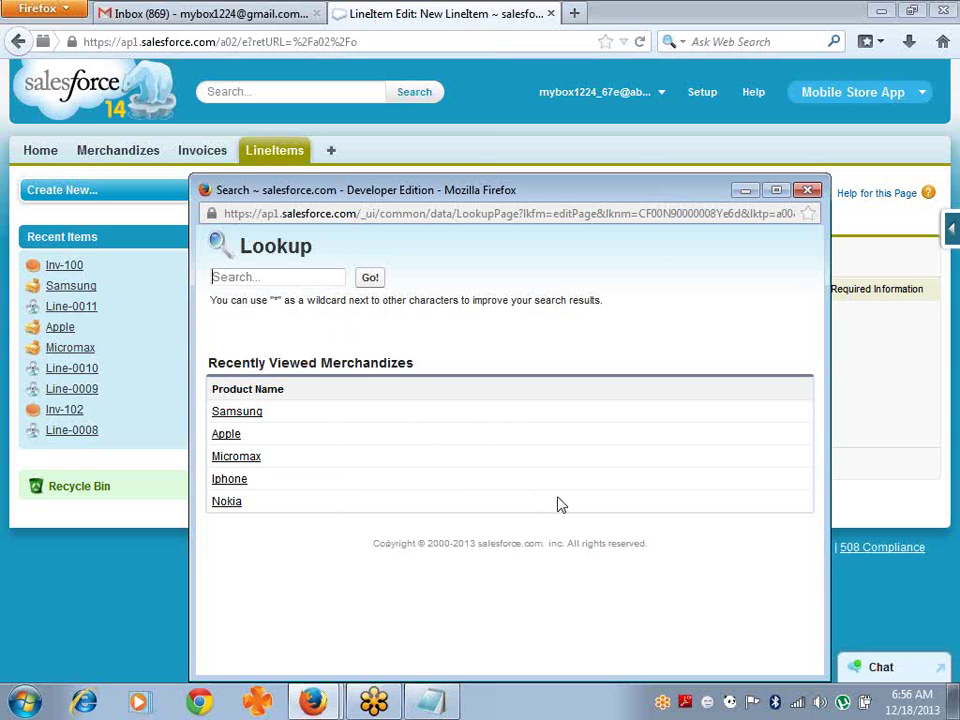
{"action": "left_click", "coordinate": [807, 191]}
Step: Open the Merchandize object's definition and start editing its Lookup Dialogs search layout
{"action": "left_click", "coordinate": [120, 158]}
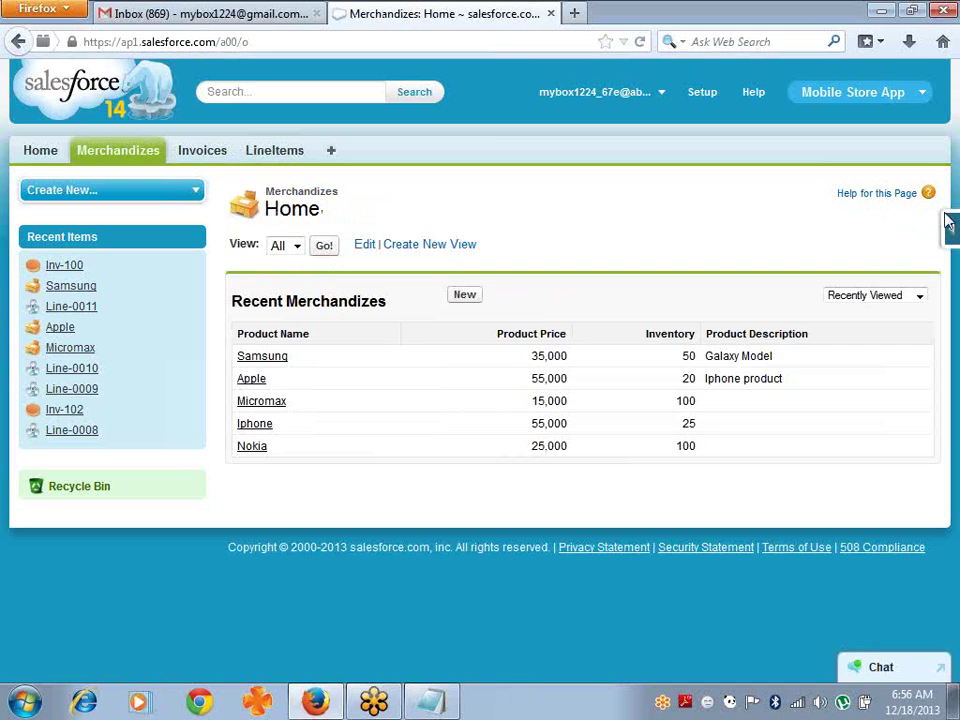
{"action": "mouse_move", "coordinate": [950, 228]}
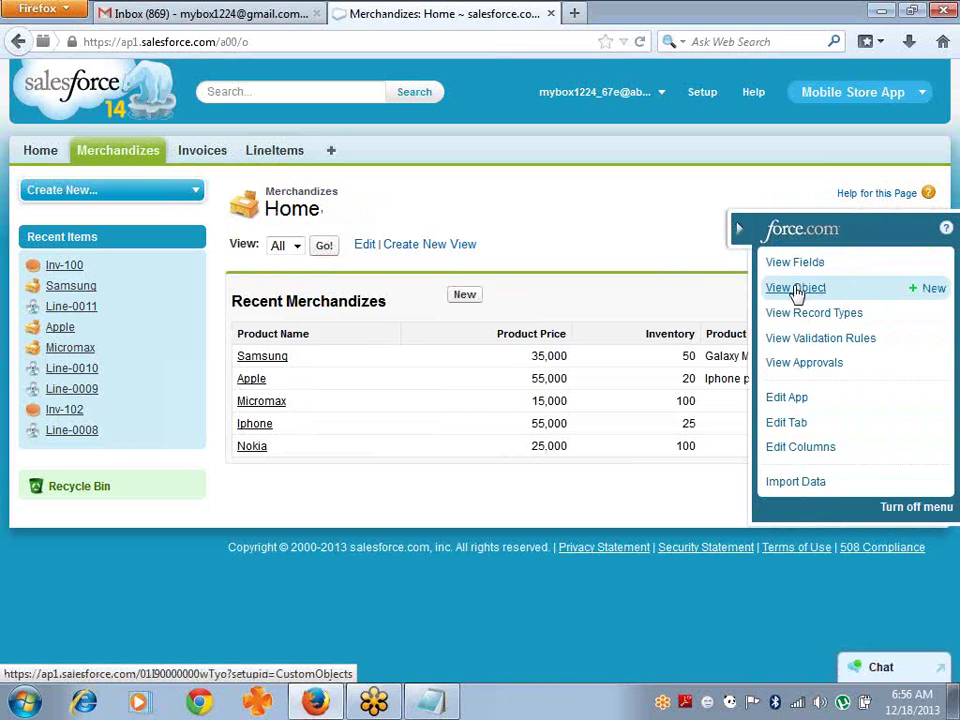
{"action": "left_click", "coordinate": [795, 289]}
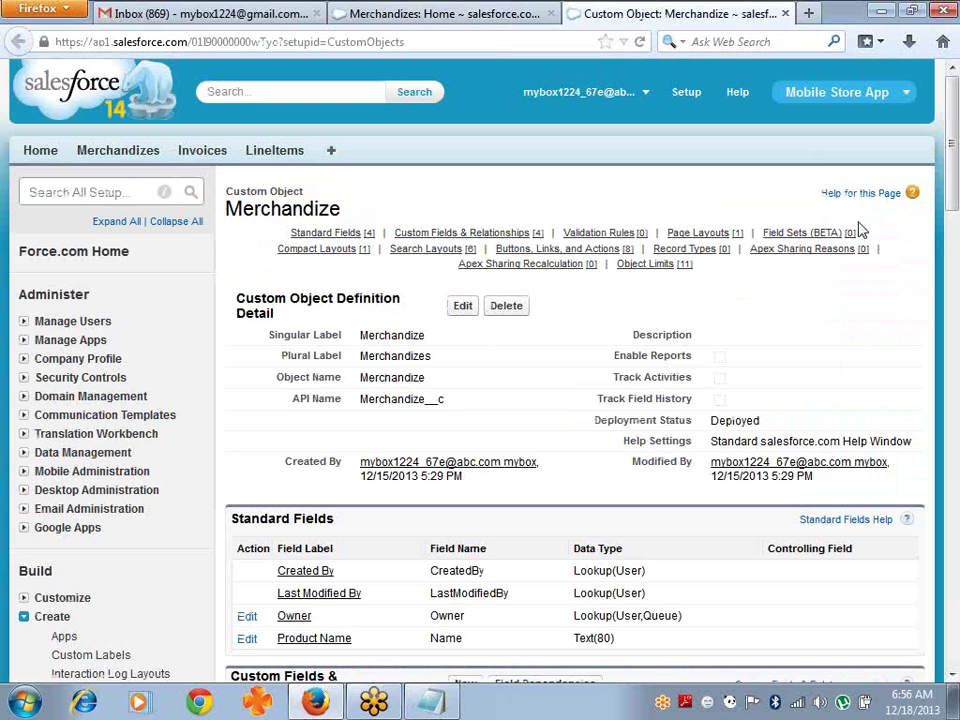
{"action": "left_click_drag", "start_coordinate": [953, 140], "coordinate": [955, 422]}
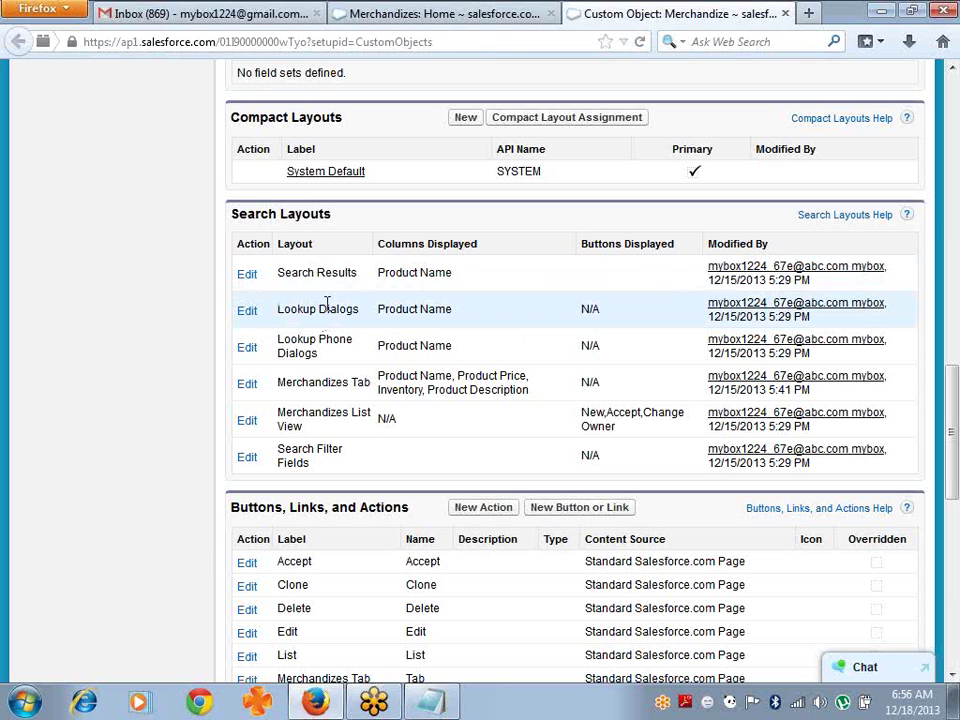
{"action": "left_click", "coordinate": [247, 312]}
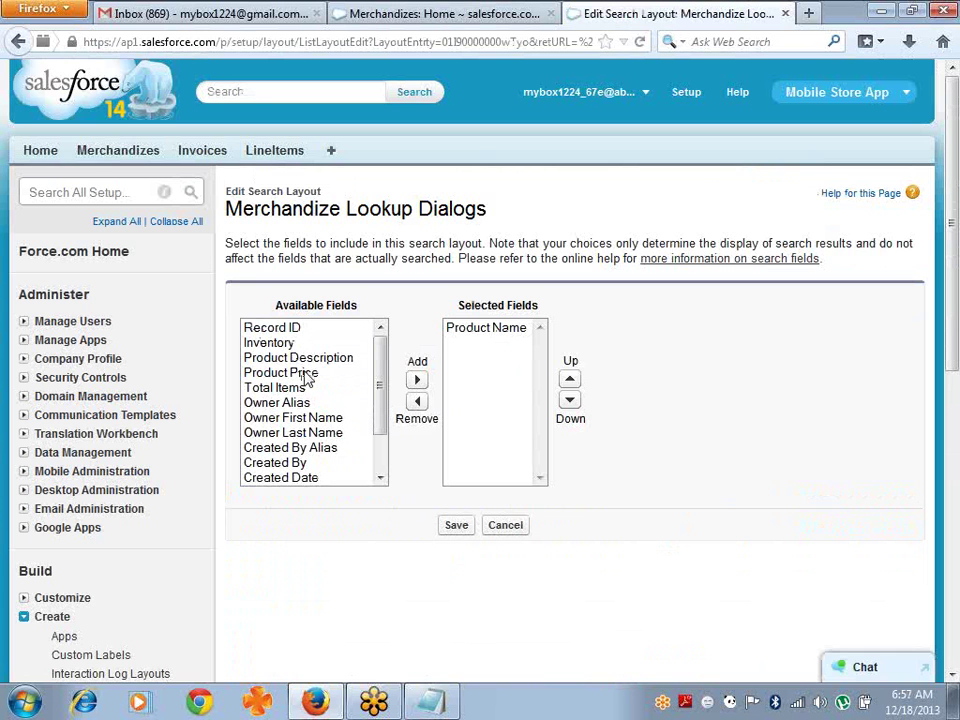
Step: Add Product Price, Inventory, Product Description and Total Items to the Merchandize lookup dialog's selected fields and save the layout
{"action": "left_click", "coordinate": [320, 344]}
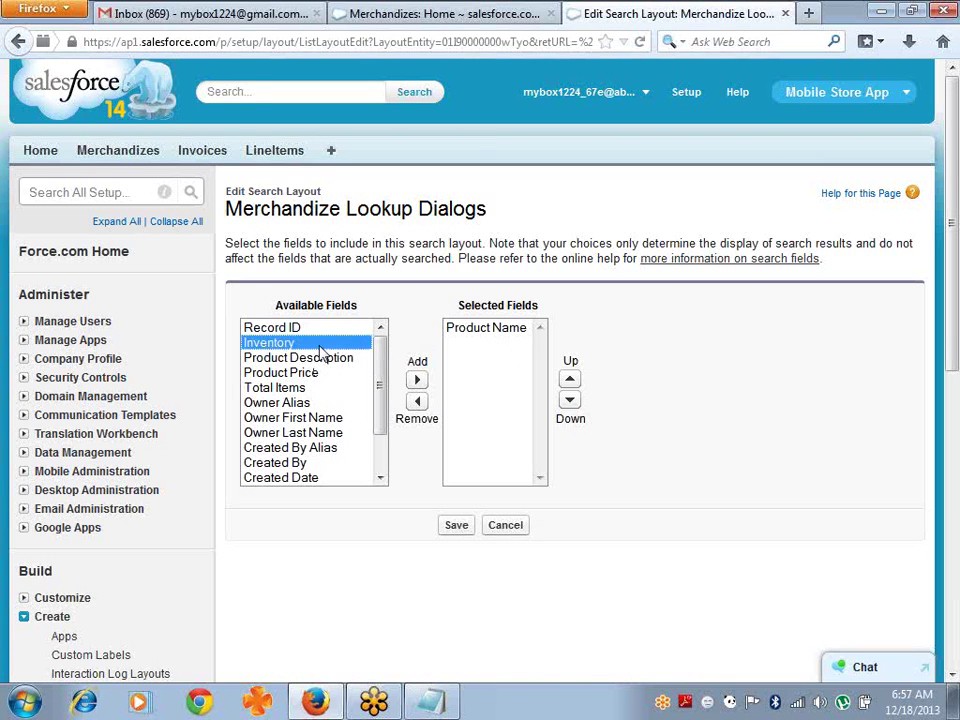
{"action": "left_click", "coordinate": [312, 379]}
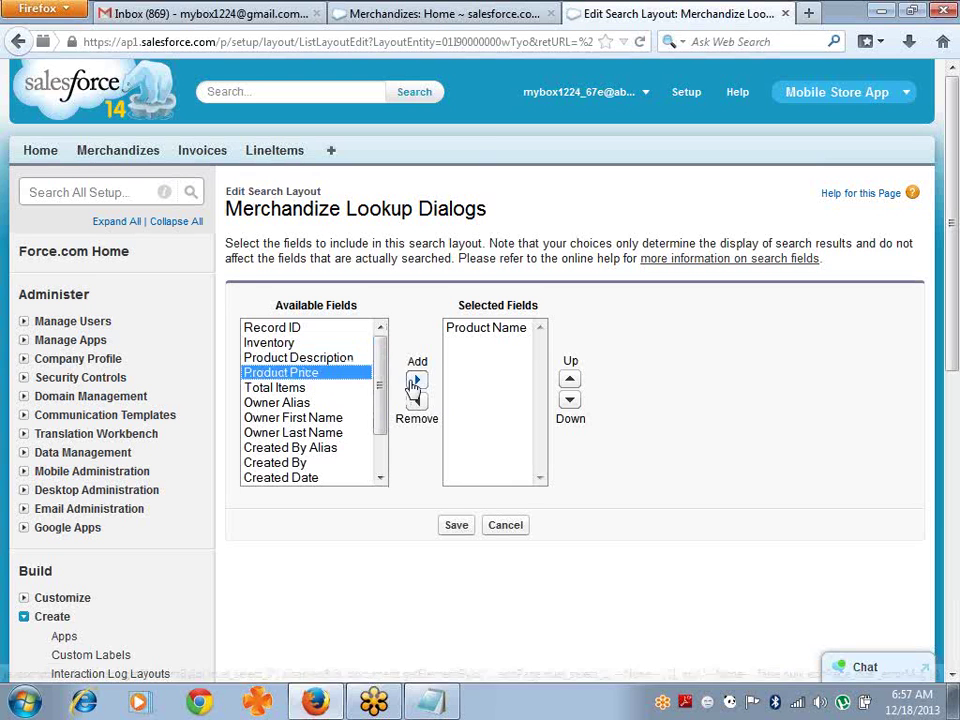
{"action": "left_click", "coordinate": [417, 380]}
{"action": "left_click", "coordinate": [318, 344]}
{"action": "left_click", "coordinate": [318, 357], "text": "shift"}
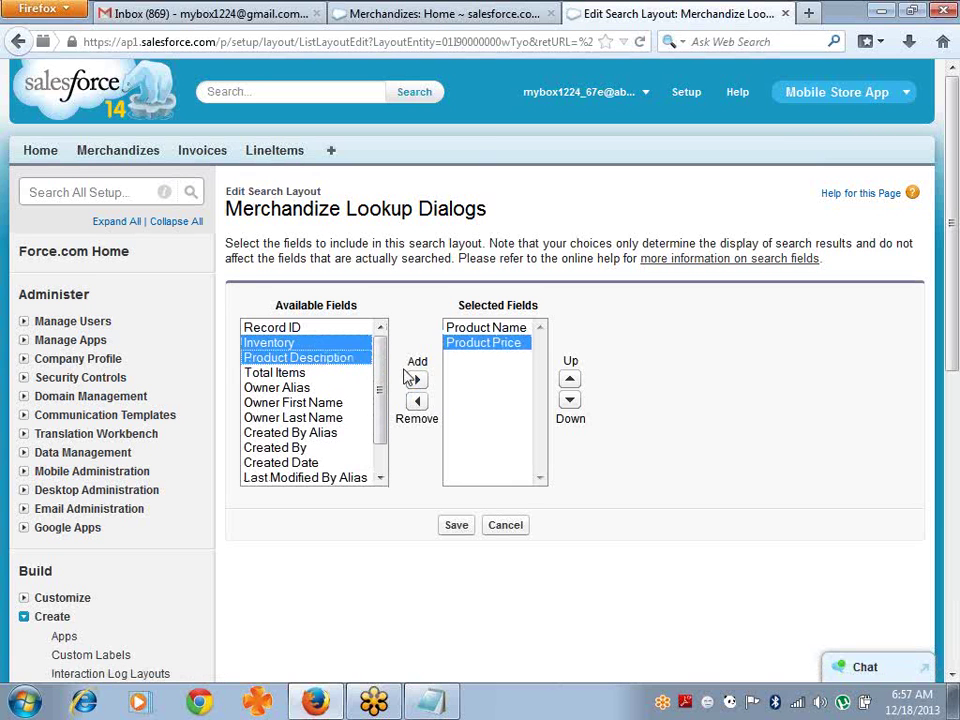
{"action": "left_click", "coordinate": [417, 380]}
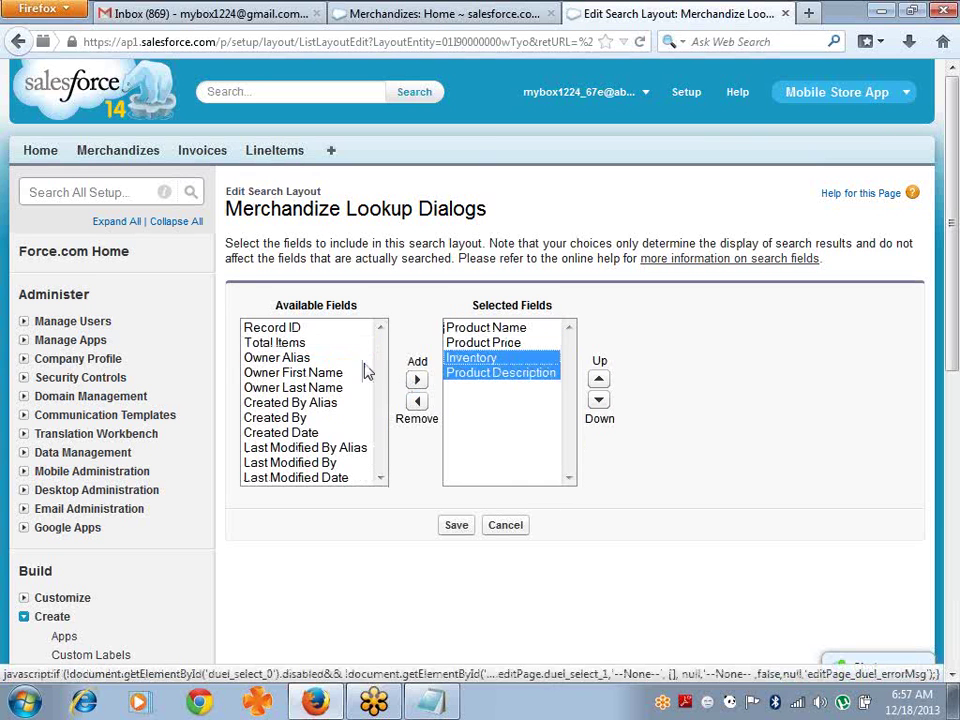
{"action": "left_click", "coordinate": [303, 345]}
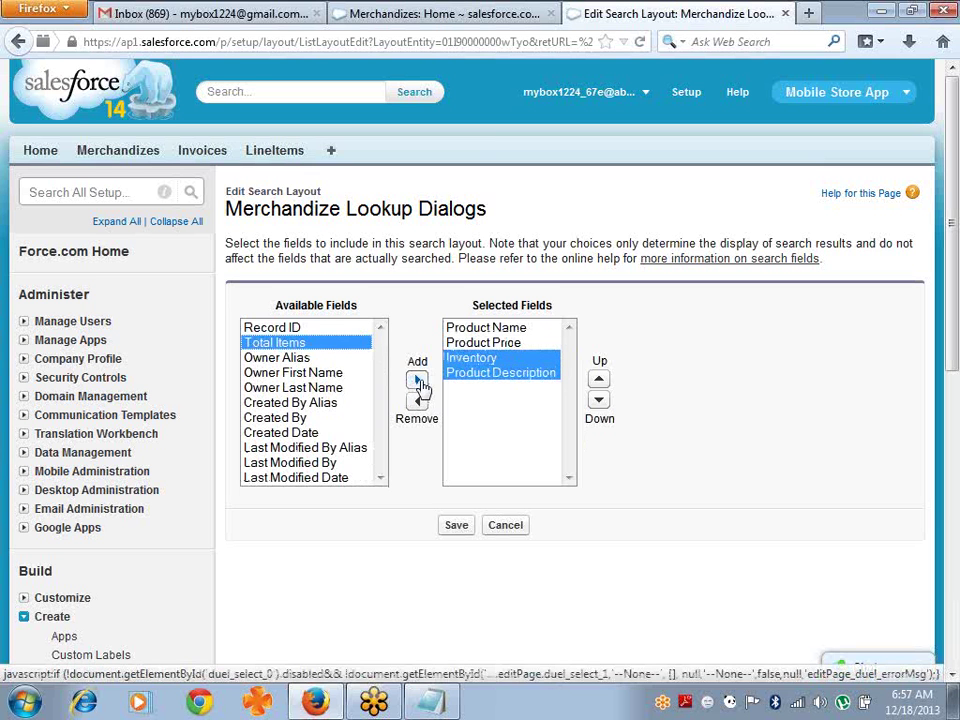
{"action": "left_click", "coordinate": [417, 380]}
{"action": "left_click", "coordinate": [462, 527]}
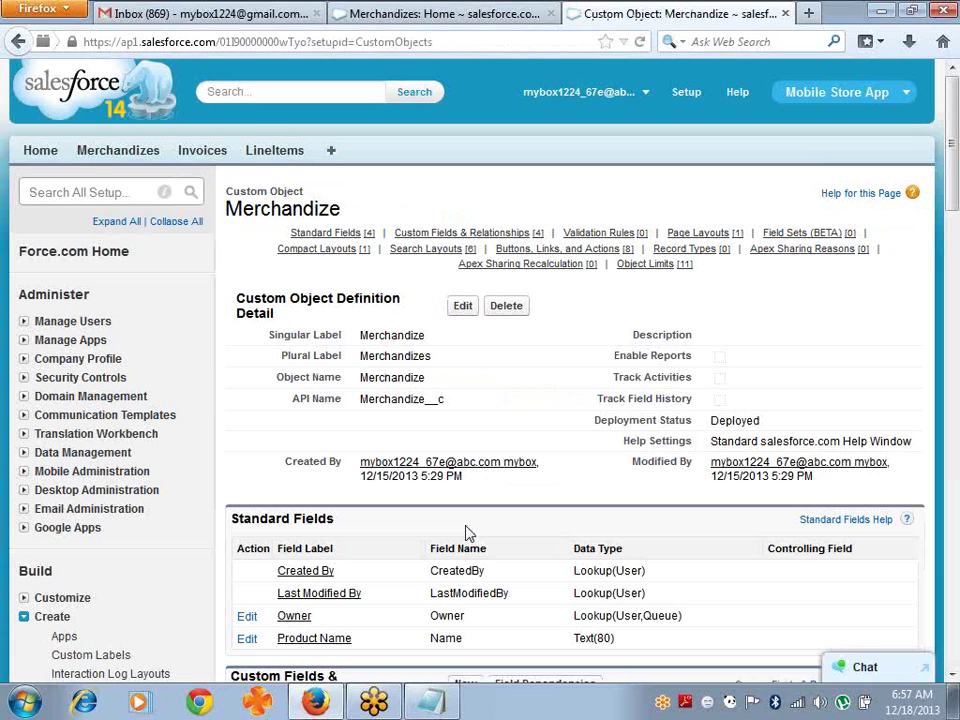
Step: On a new LineItem form, examine the columns in the Merchandize lookup dialog and in the Customer Inv lookup dialog
{"action": "left_click", "coordinate": [140, 154]}
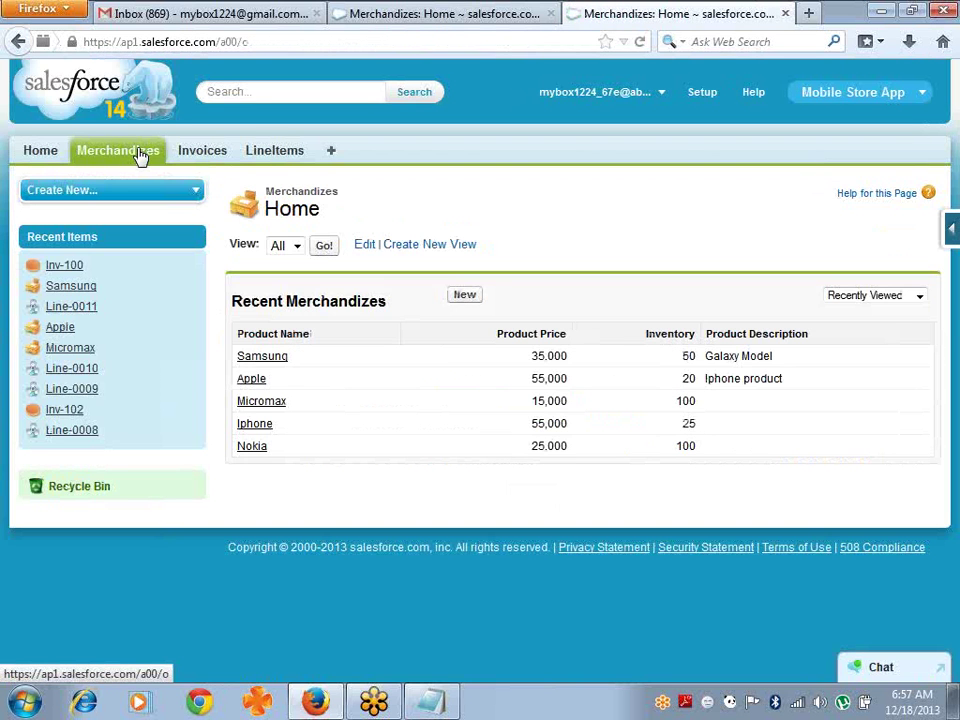
{"action": "left_click", "coordinate": [281, 155]}
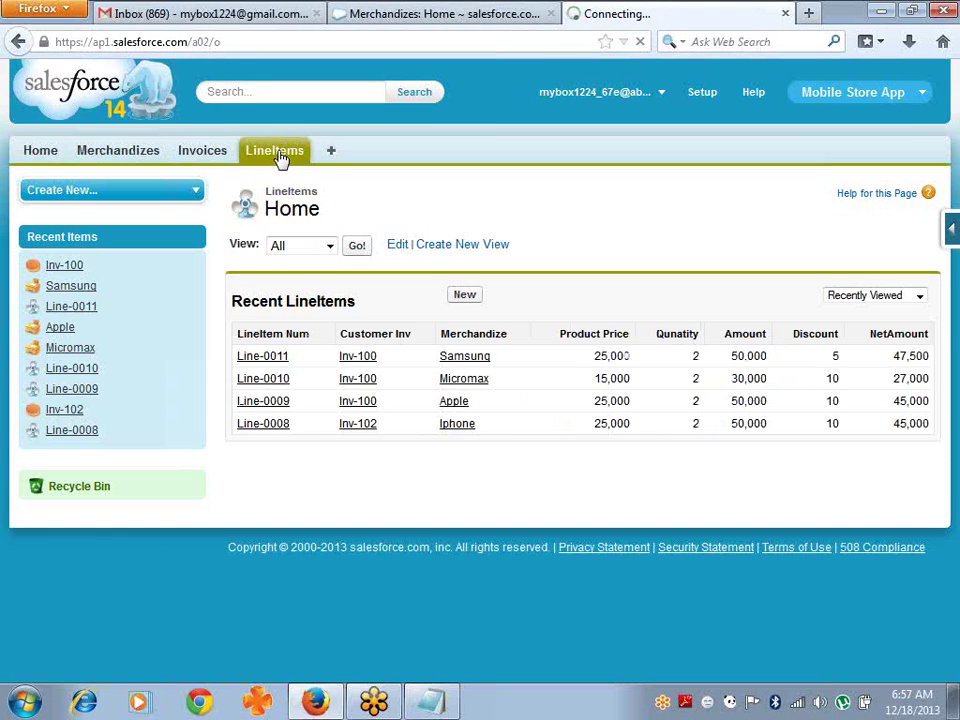
{"action": "left_click", "coordinate": [464, 297]}
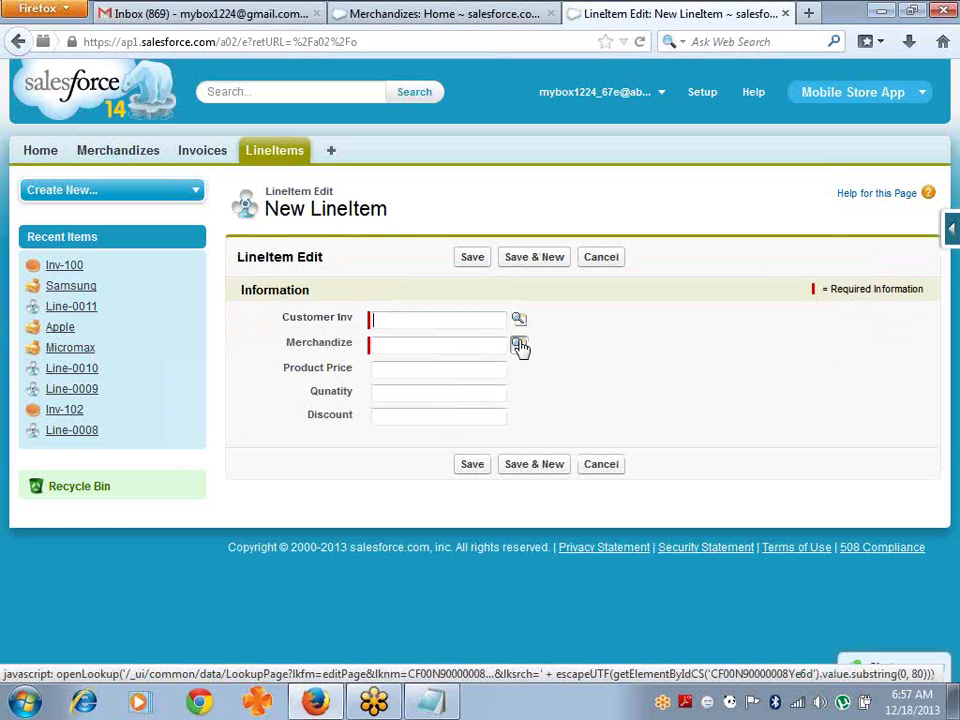
{"action": "left_click", "coordinate": [519, 345]}
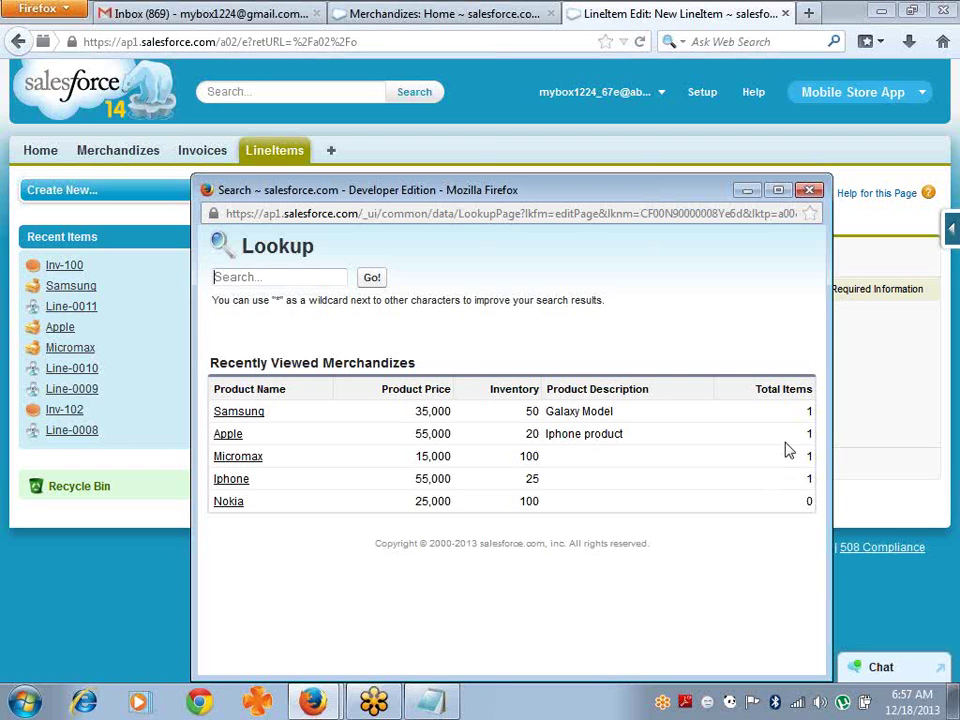
{"action": "left_click", "coordinate": [810, 190]}
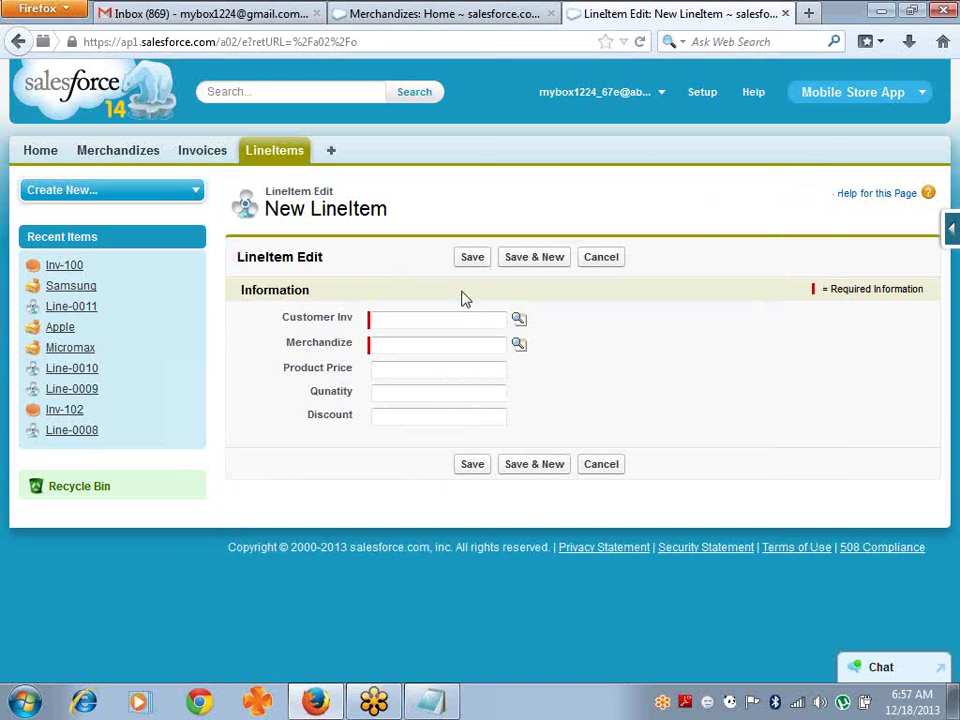
{"action": "left_click", "coordinate": [519, 320]}
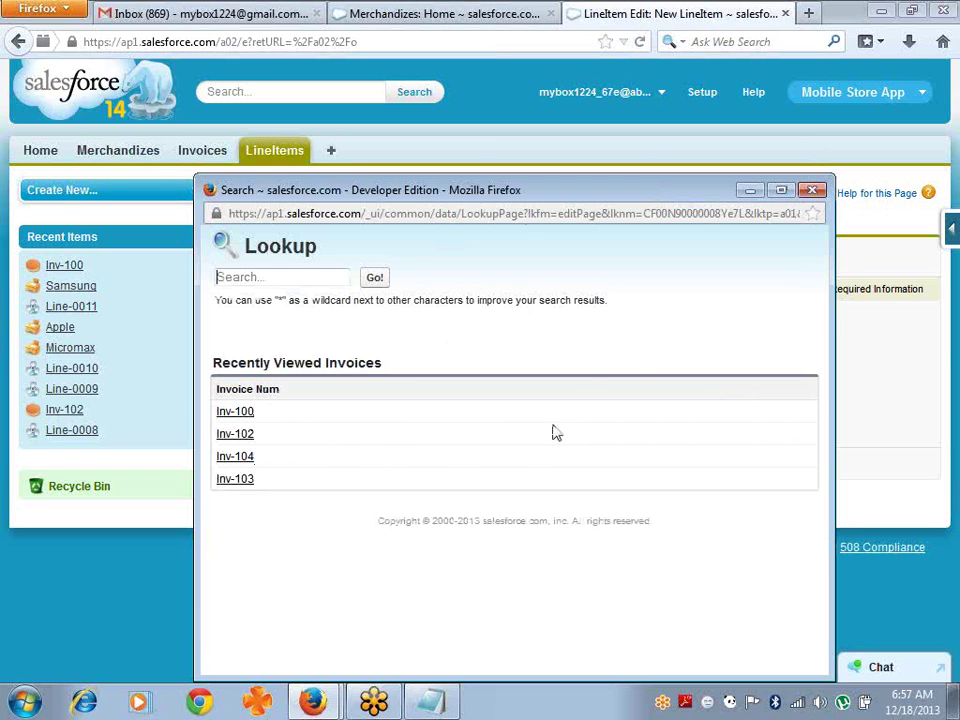
{"action": "left_click", "coordinate": [812, 191]}
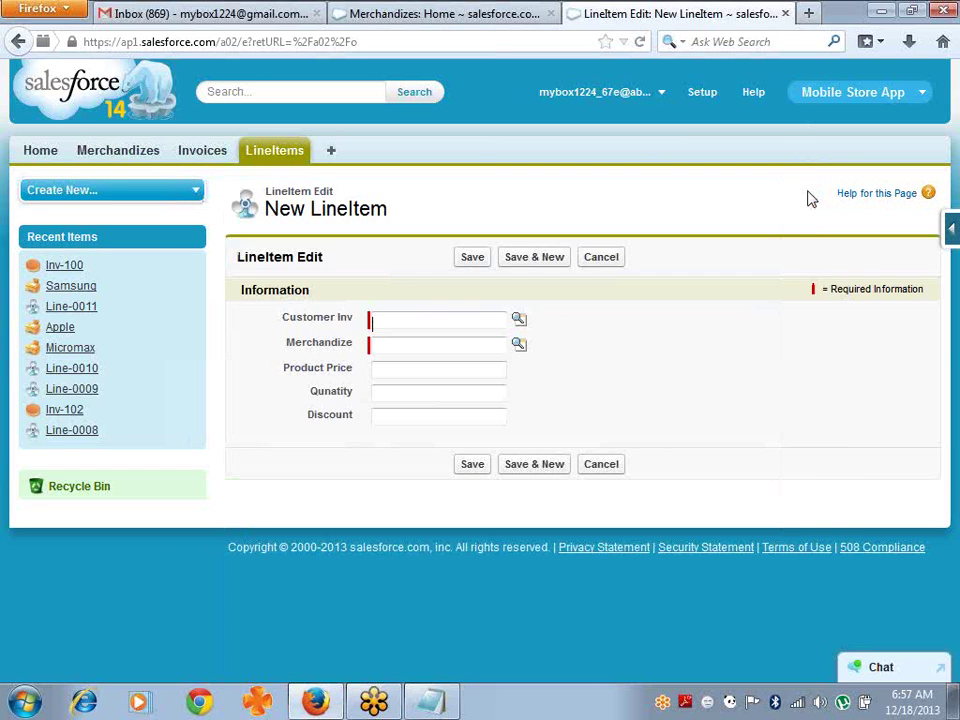
Step: Open the Invoice object's definition and start editing its Lookup Dialogs search layout
{"action": "left_click", "coordinate": [207, 160]}
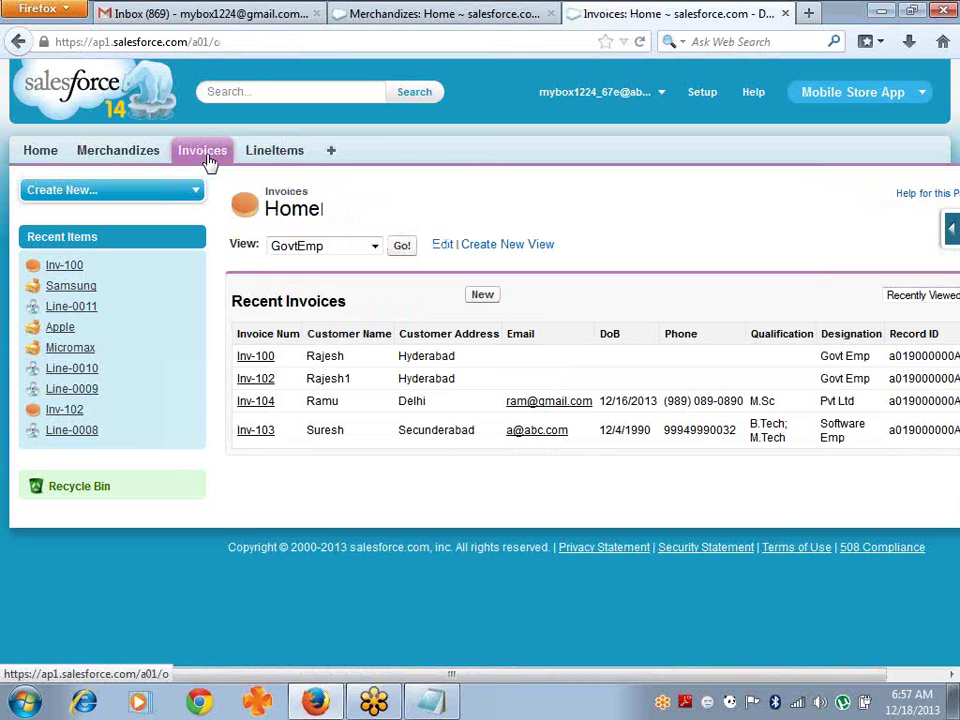
{"action": "left_click", "coordinate": [951, 231]}
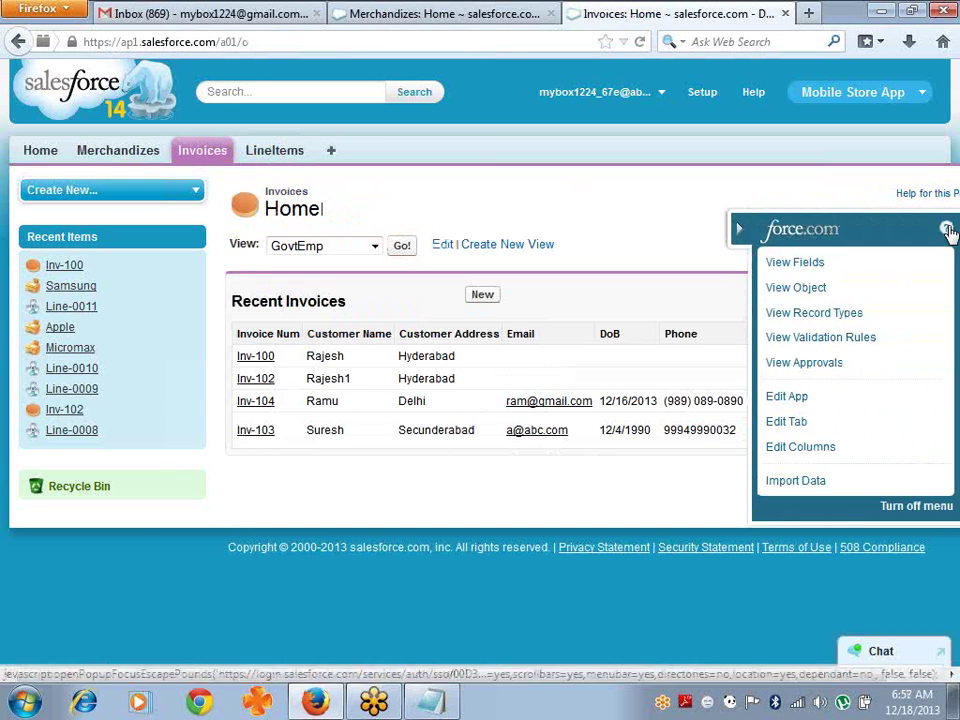
{"action": "left_click", "coordinate": [813, 289]}
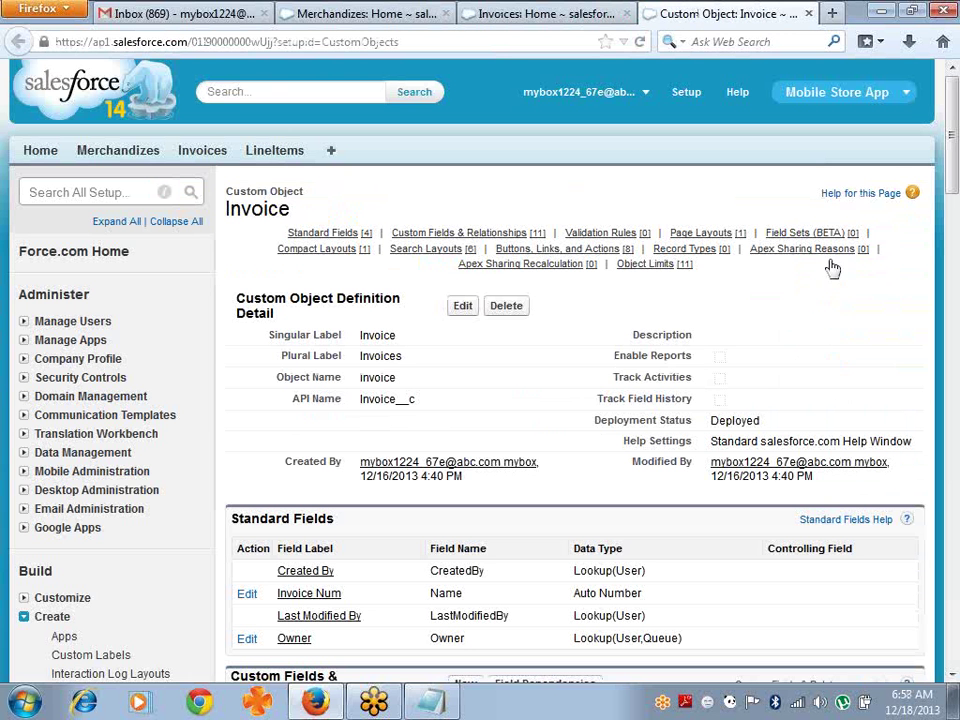
{"action": "left_click_drag", "start_coordinate": [952, 133], "coordinate": [955, 384]}
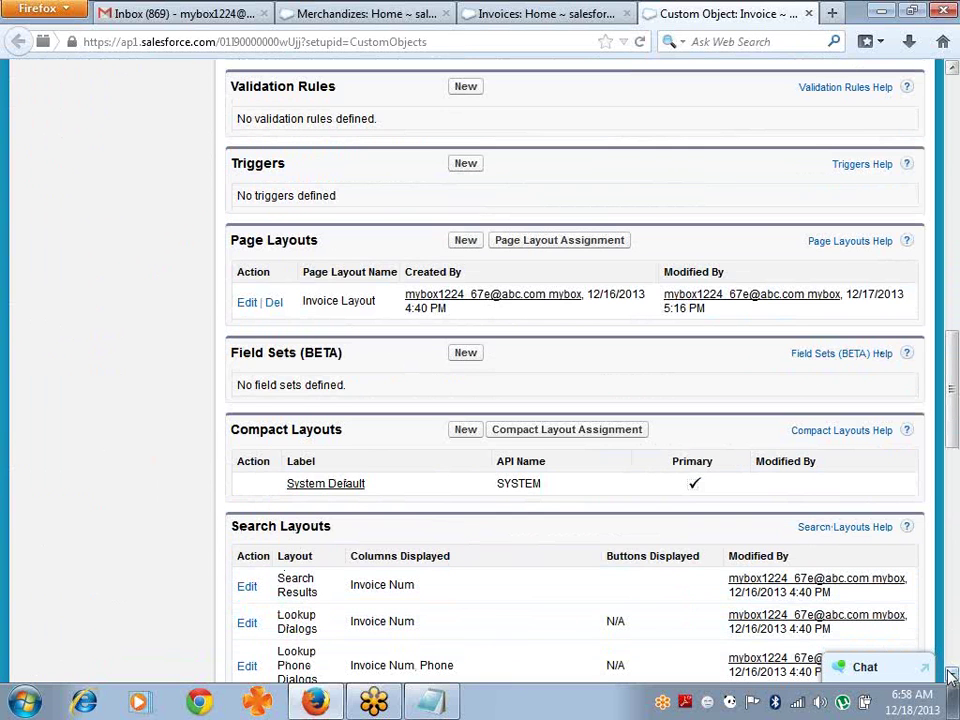
{"action": "scroll", "coordinate": [951, 677], "scroll_direction": "down", "scroll_amount": 3}
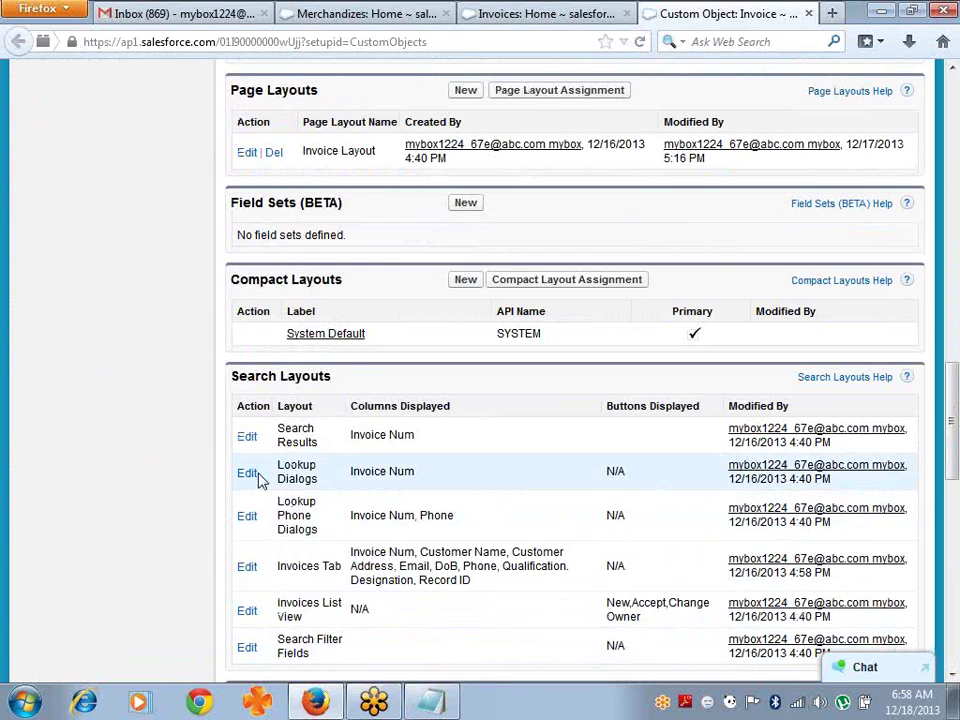
{"action": "left_click", "coordinate": [252, 476]}
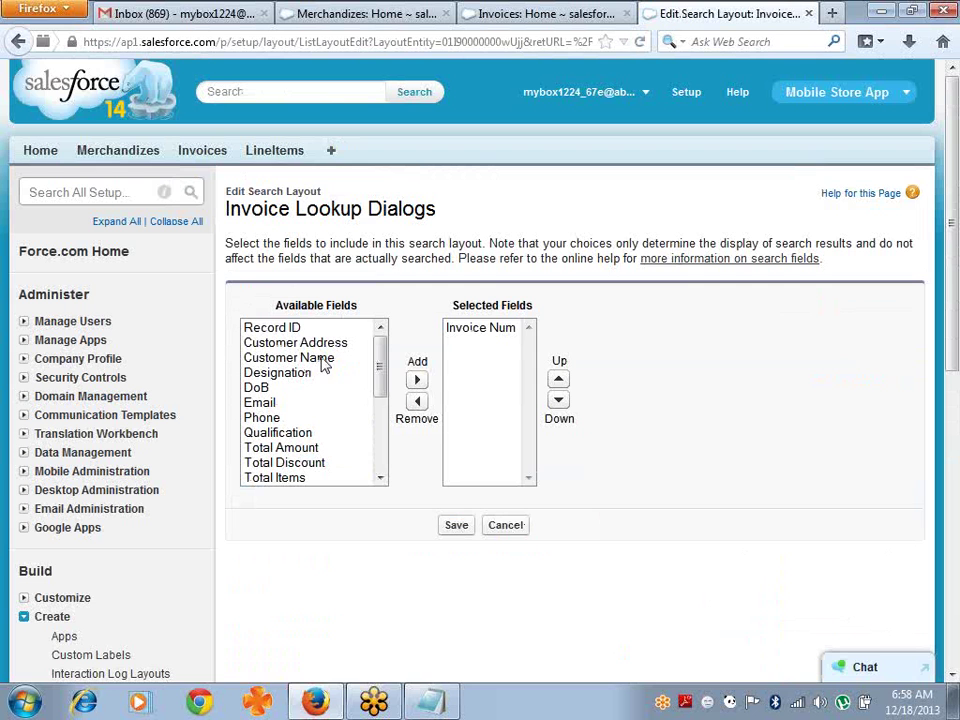
Step: Add Customer Name, Designation, Total Amount, Total Discount, Total Items and Total NetAmount to the Invoice lookup dialog's selected fields
{"action": "left_click", "coordinate": [322, 360]}
{"action": "left_click", "coordinate": [417, 381]}
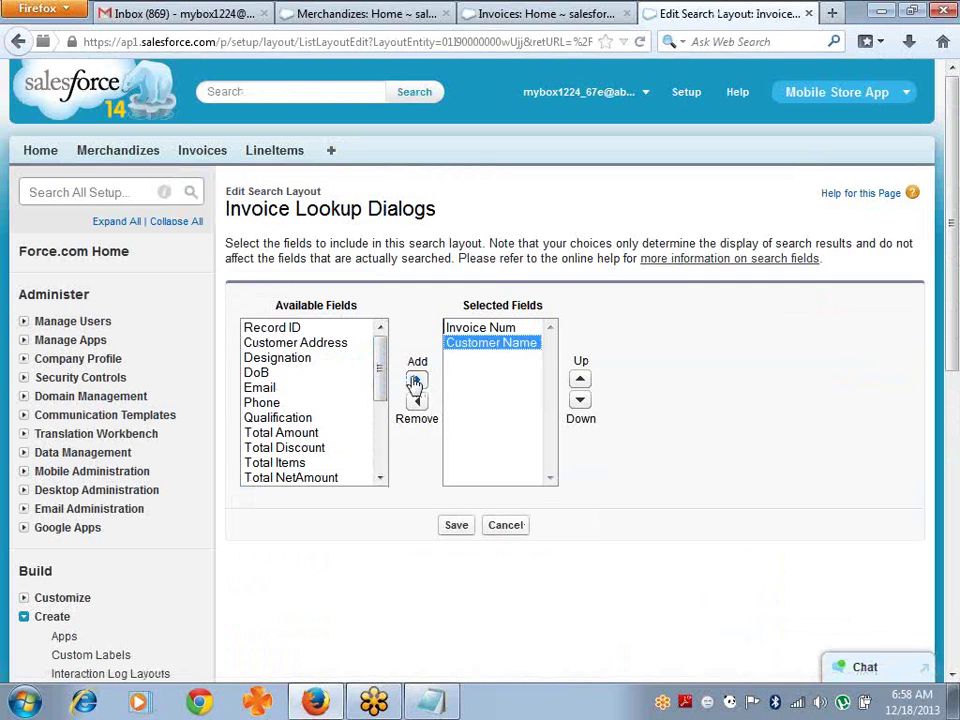
{"action": "left_click", "coordinate": [328, 360]}
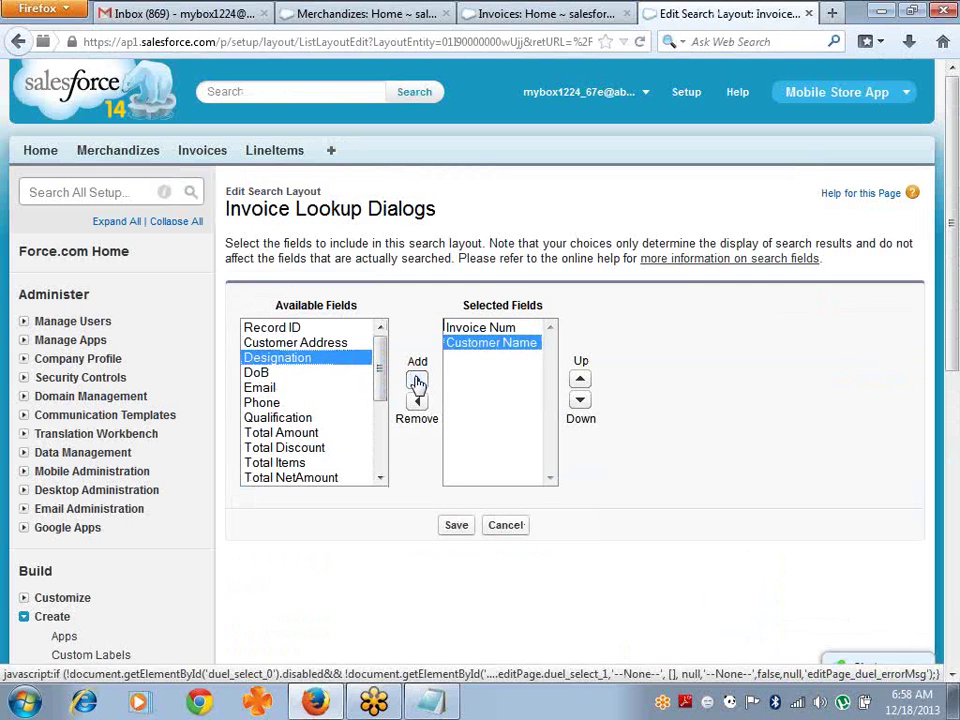
{"action": "left_click", "coordinate": [417, 381]}
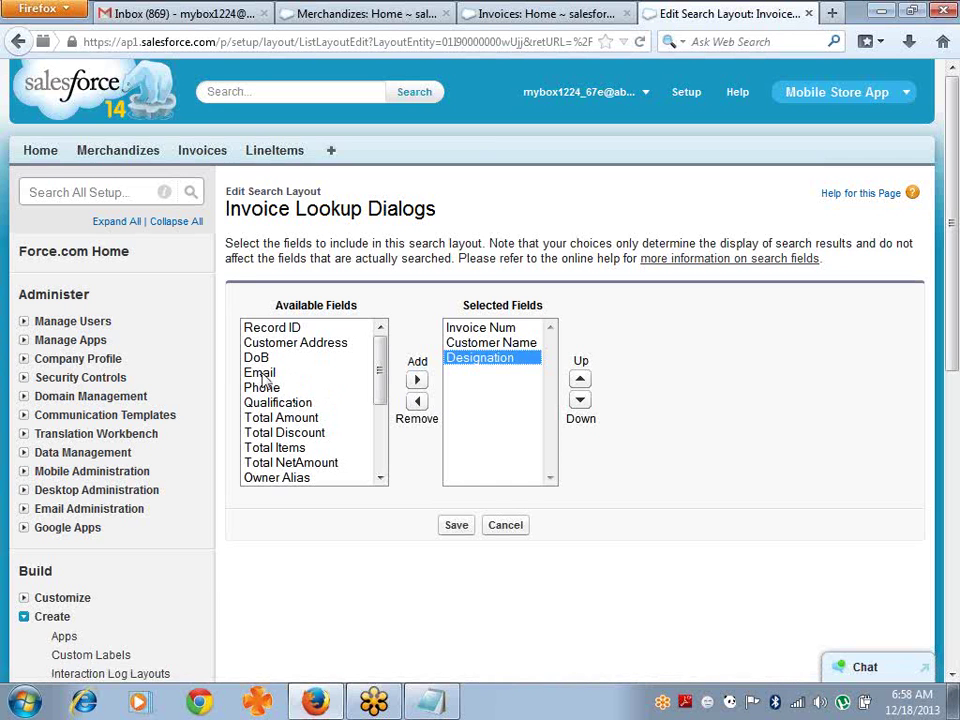
{"action": "left_click", "coordinate": [318, 408]}
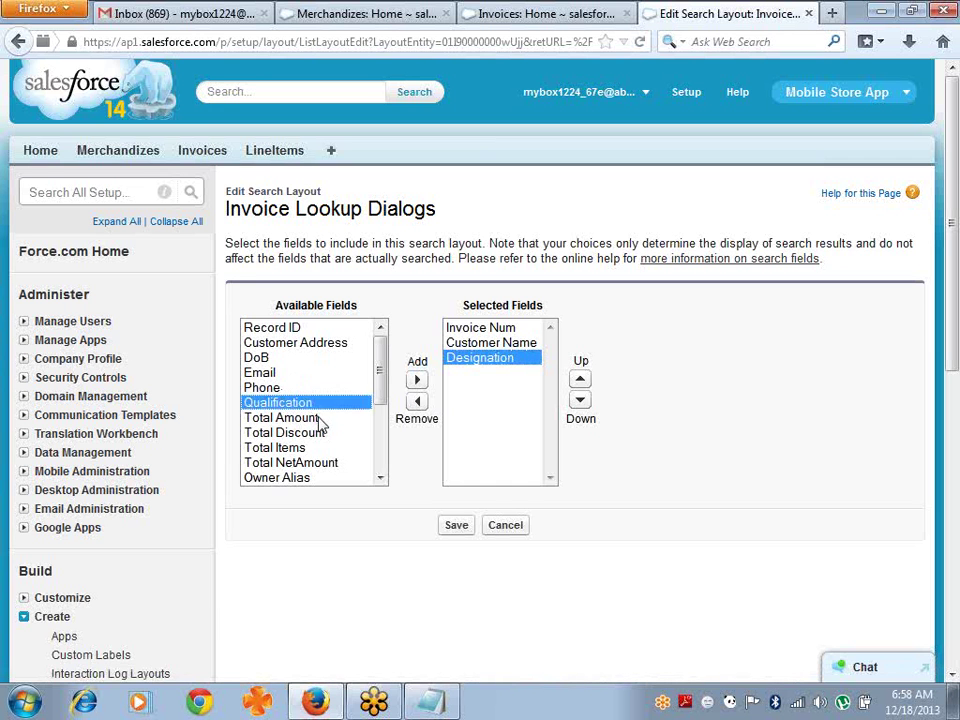
{"action": "left_click", "coordinate": [320, 418]}
{"action": "left_click", "coordinate": [417, 380]}
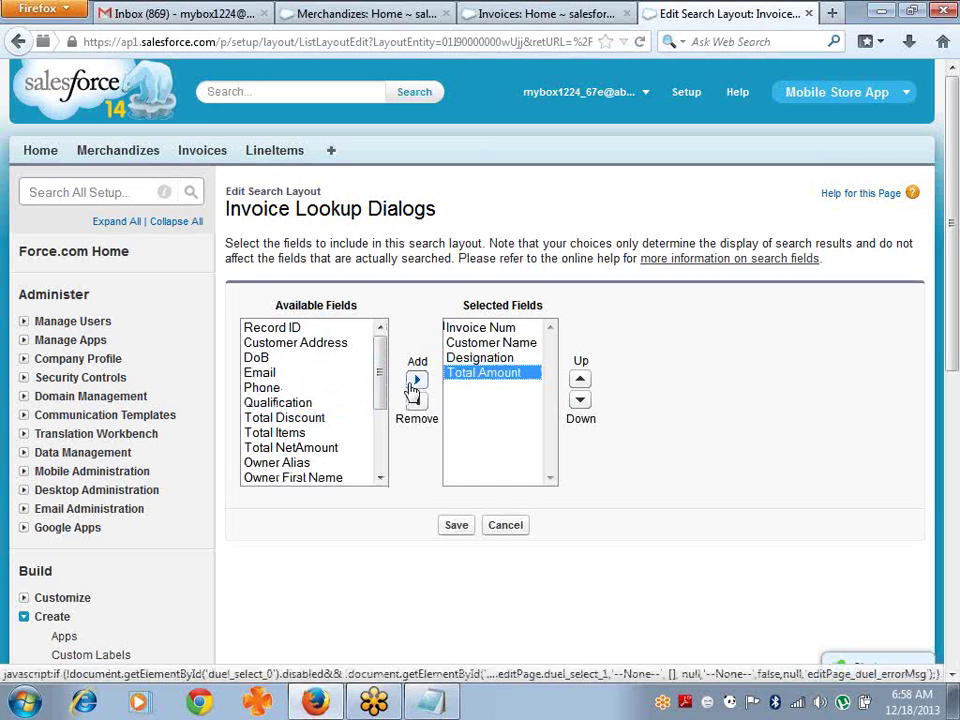
{"action": "left_click", "coordinate": [322, 418]}
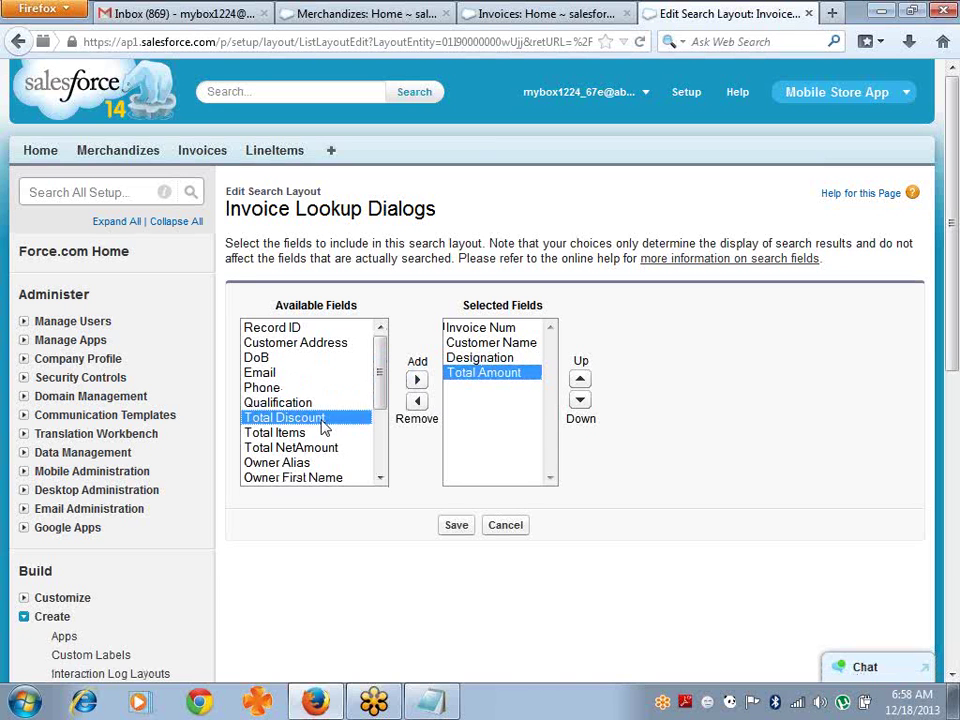
{"action": "key", "text": "shift+Down"}
{"action": "key", "text": "shift+Down"}
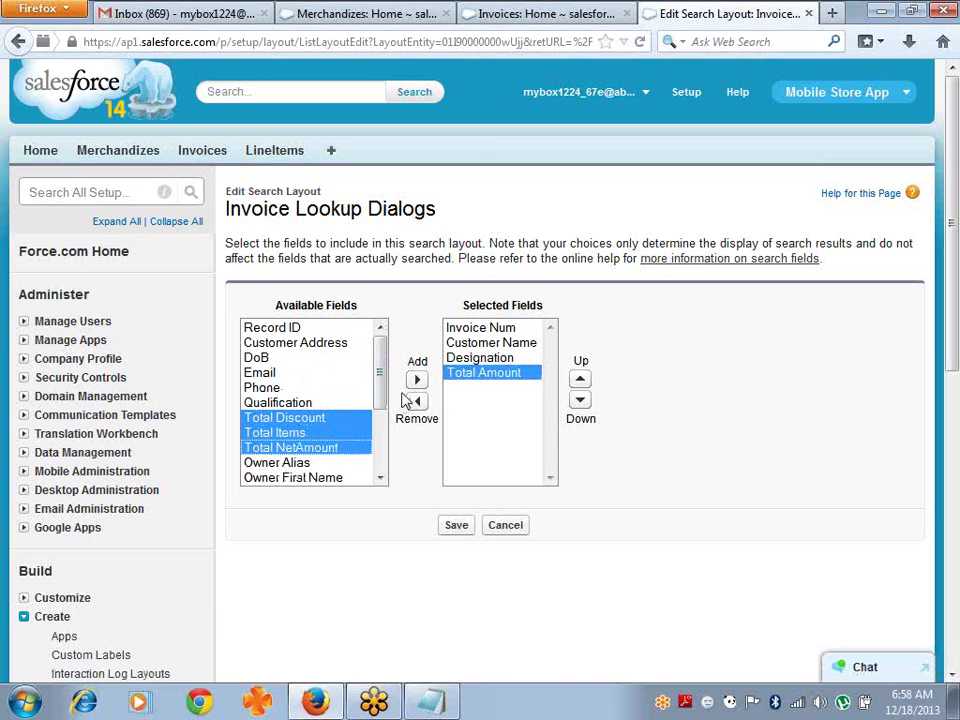
{"action": "left_click", "coordinate": [418, 385]}
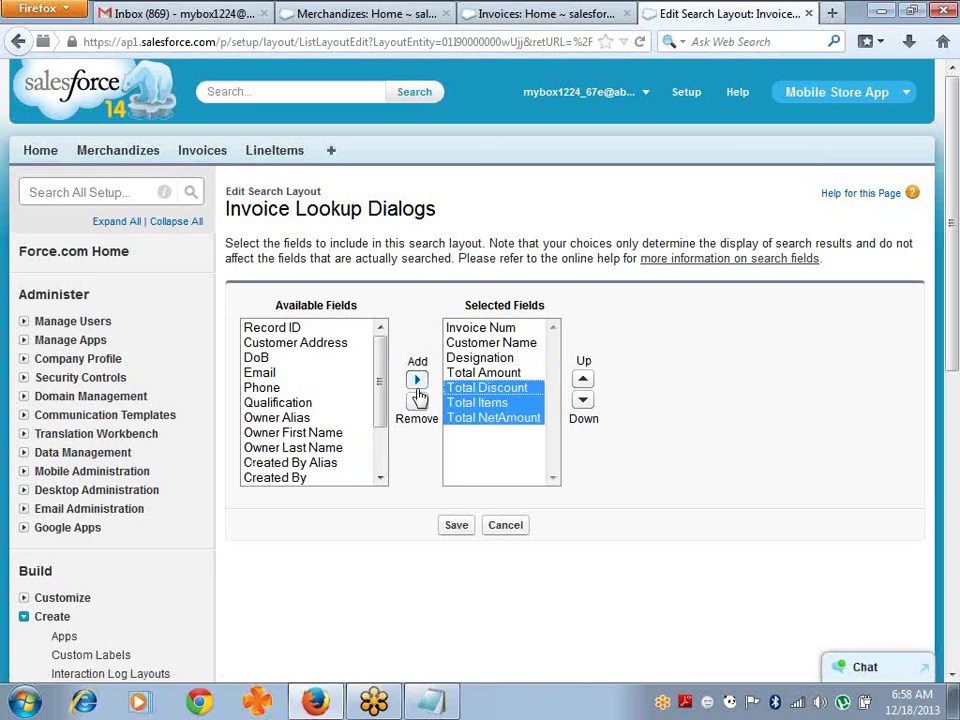
Step: Try Customer Address as a selected field placed above Total Amount, and remove it from the selection
{"action": "left_click", "coordinate": [341, 345]}
{"action": "left_click", "coordinate": [417, 380]}
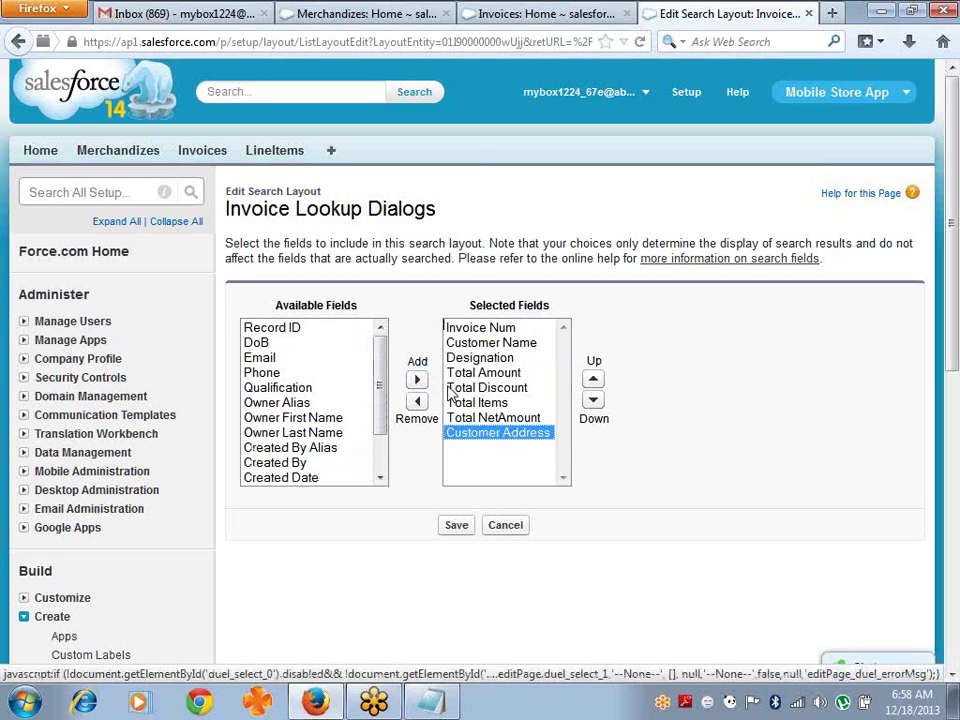
{"action": "left_click", "coordinate": [593, 379]}
{"action": "left_click", "coordinate": [593, 379]}
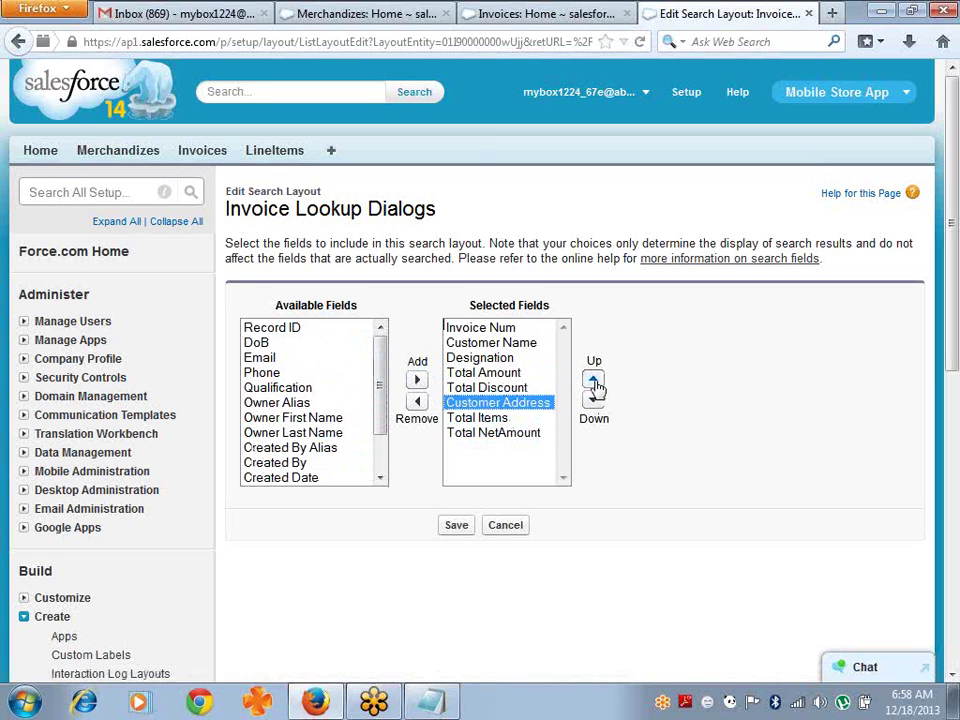
{"action": "left_click", "coordinate": [594, 381]}
{"action": "left_click", "coordinate": [594, 381]}
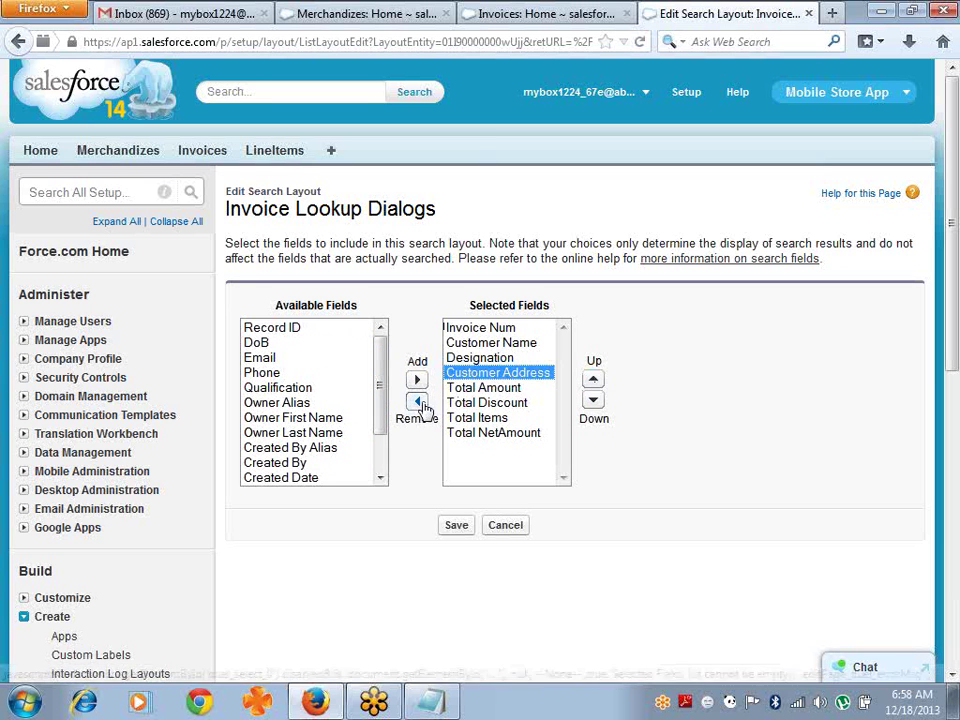
{"action": "left_click", "coordinate": [420, 402]}
Step: Save the Invoice lookup dialog layout and start a new LineItem record
{"action": "left_click", "coordinate": [456, 527]}
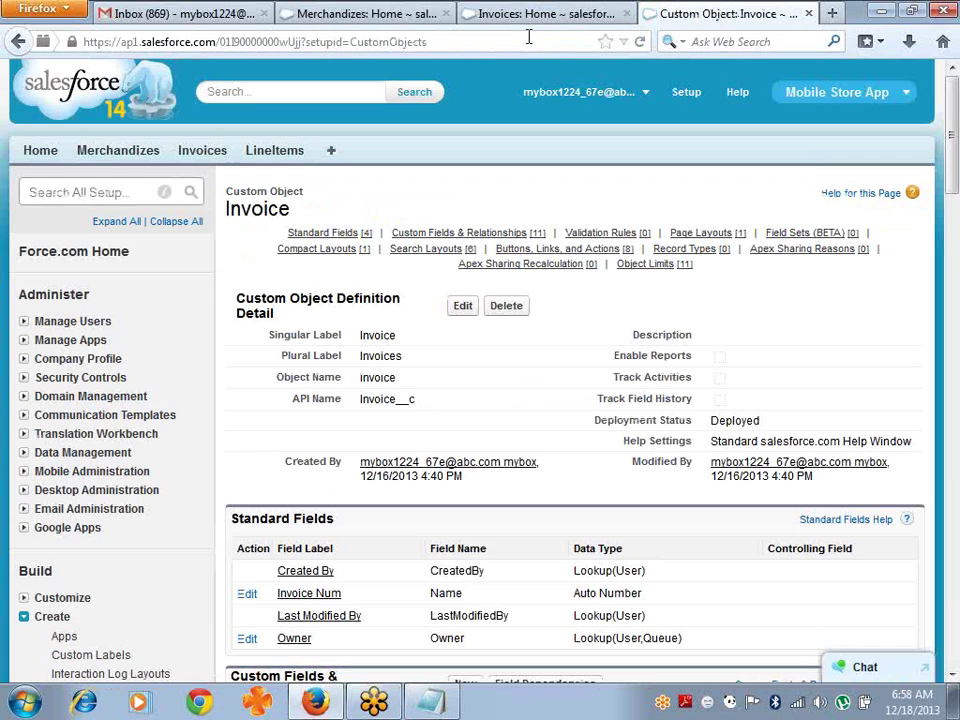
{"action": "left_click", "coordinate": [537, 14]}
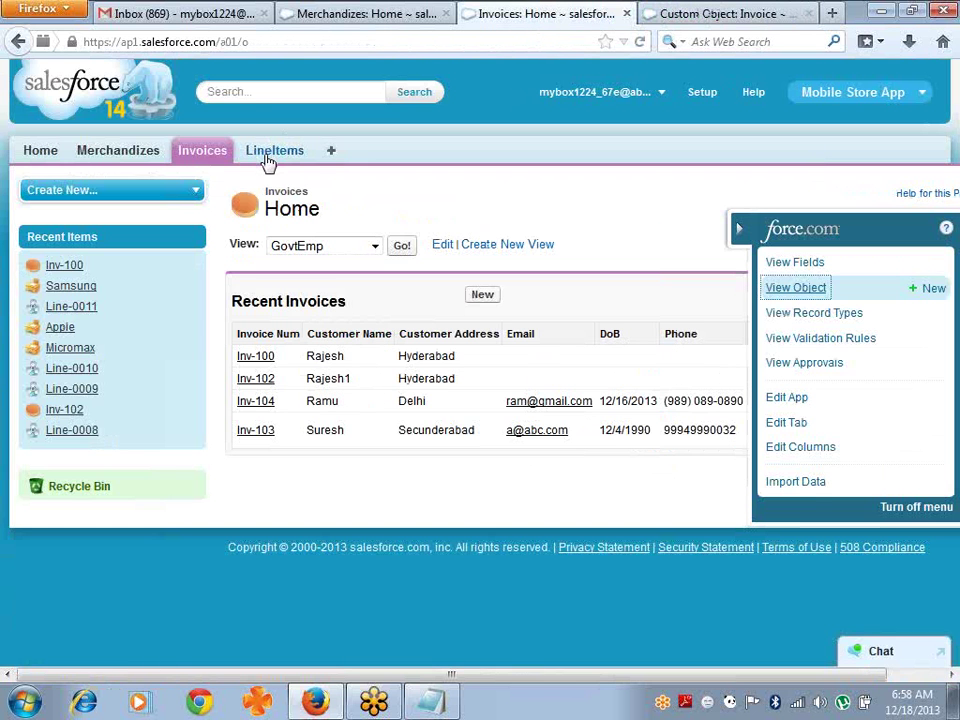
{"action": "left_click", "coordinate": [268, 160]}
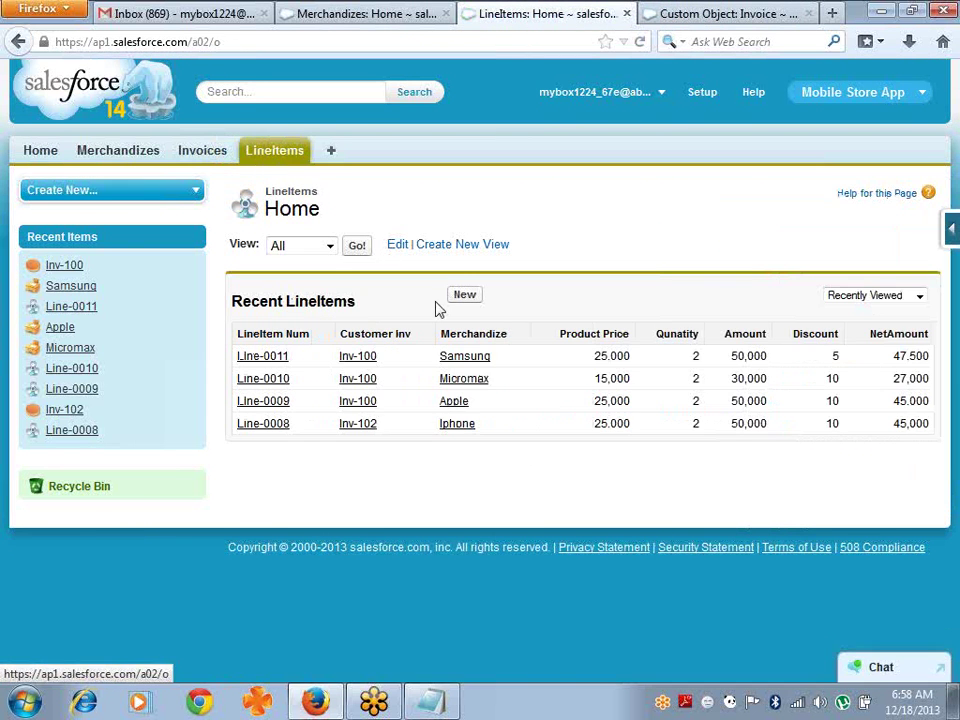
{"action": "left_click", "coordinate": [464, 295]}
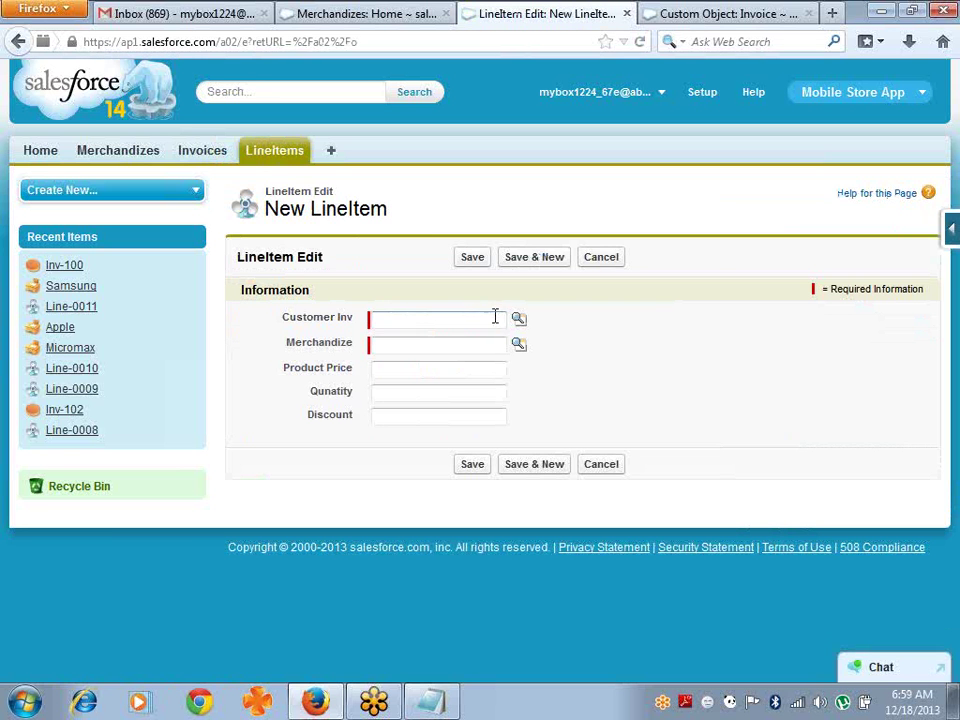
Step: Examine the invoice columns in the Customer Inv lookup dialog, leaving the Customer Inv field empty
{"action": "left_click", "coordinate": [519, 320]}
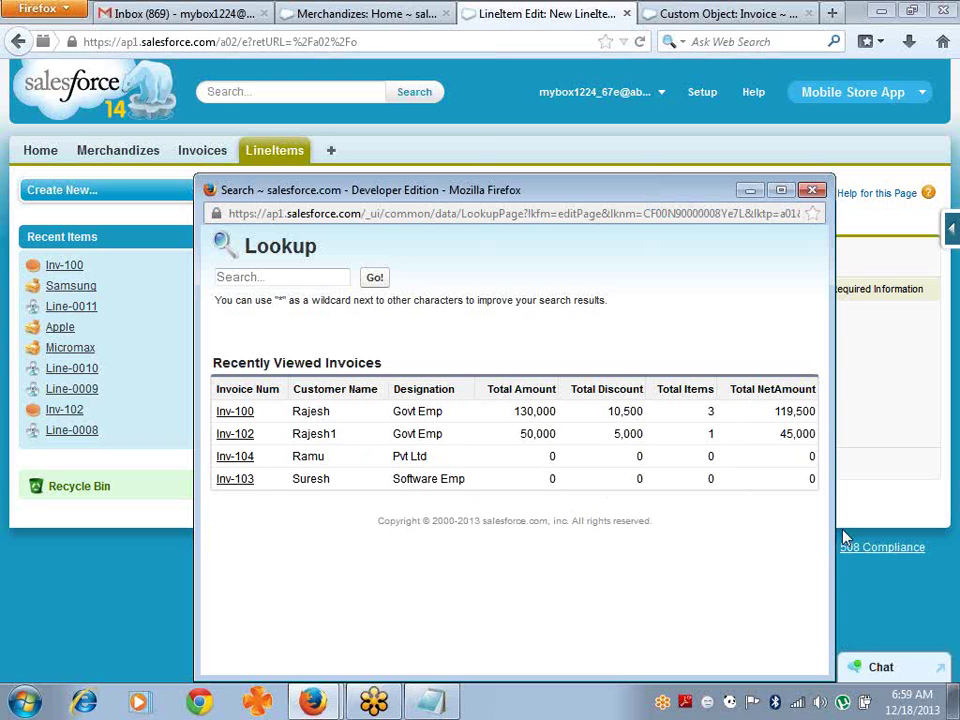
{"action": "left_click", "coordinate": [235, 412]}
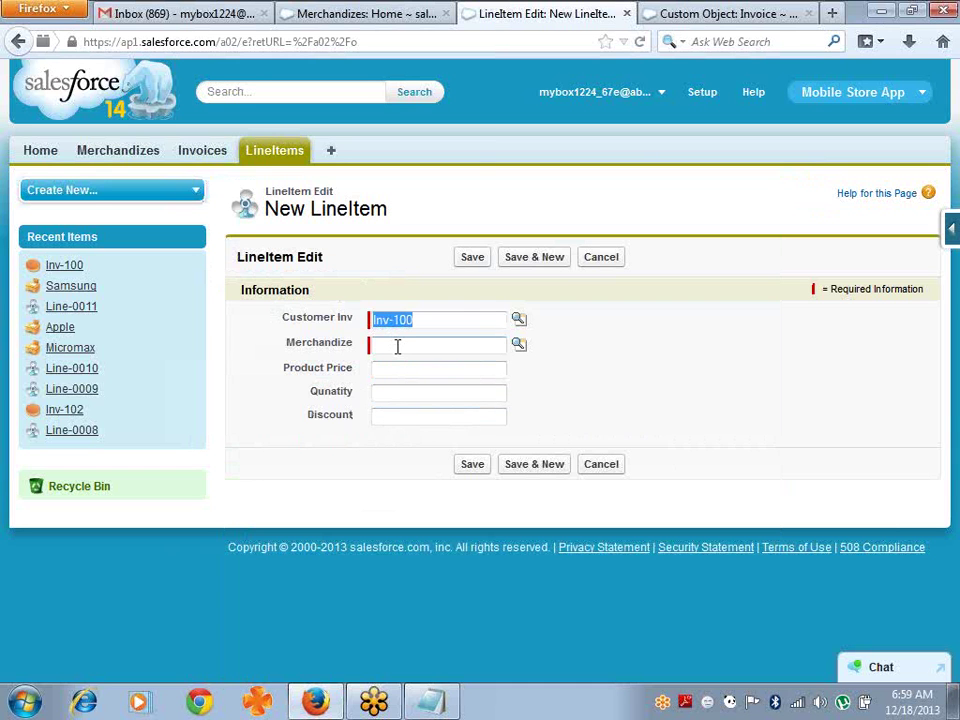
{"action": "key", "text": "BackSpace"}
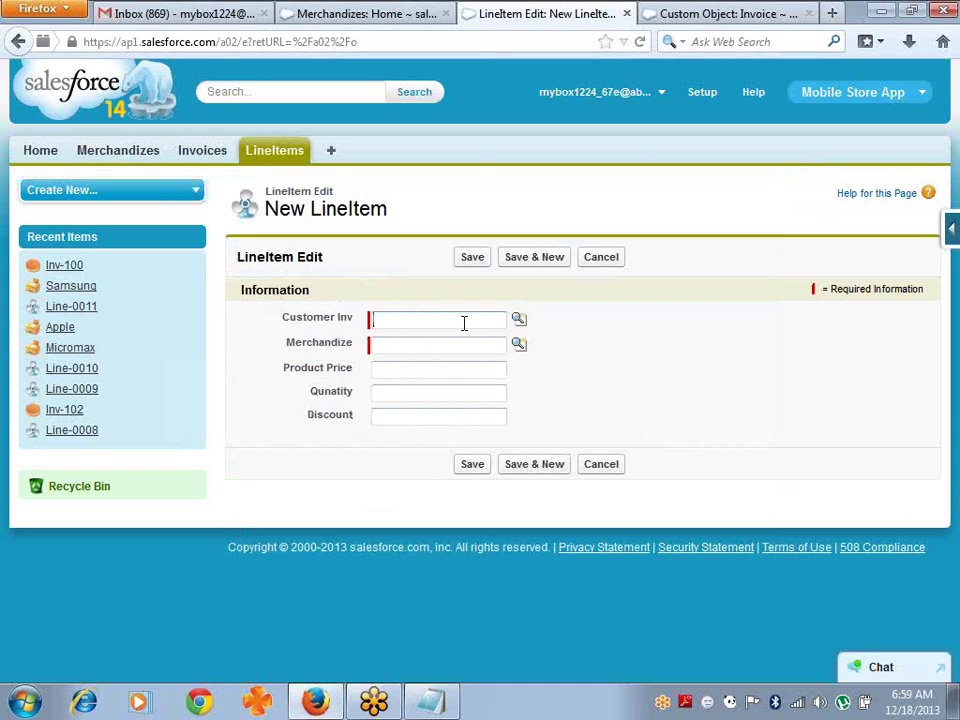
{"action": "left_click", "coordinate": [519, 320]}
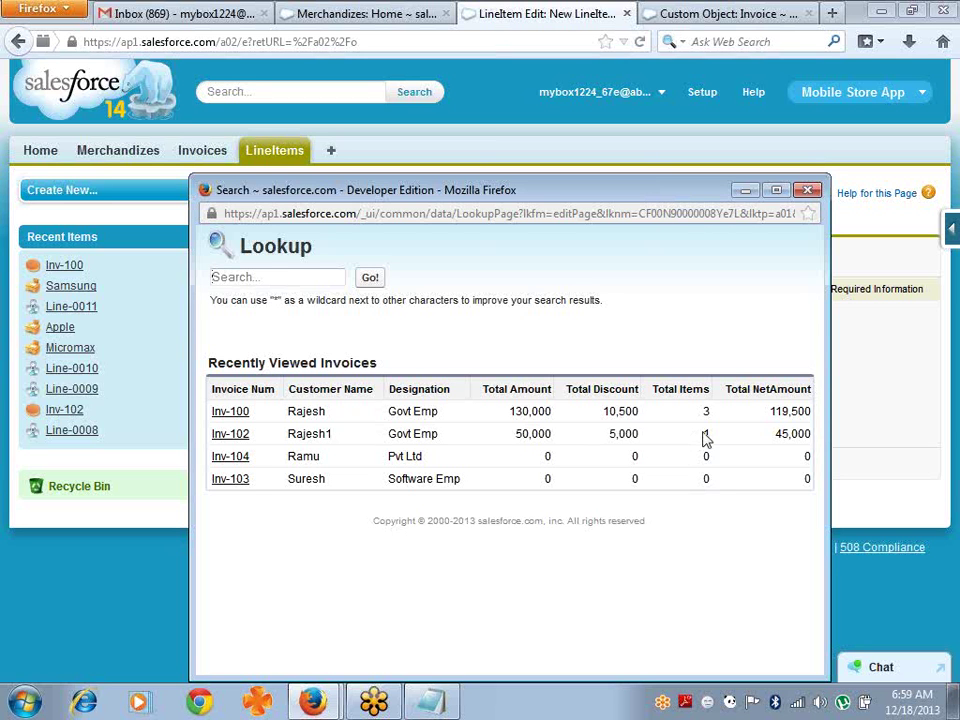
{"action": "left_click", "coordinate": [808, 192]}
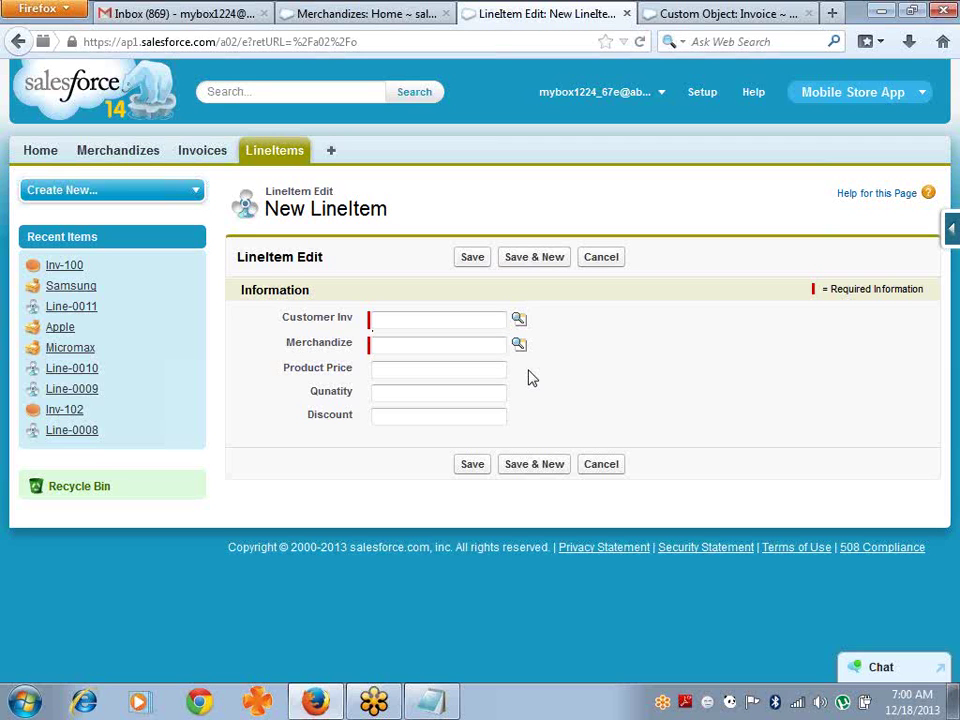
Step: On the new LineItem, choose Nokia as the Merchandize and enter a product price of 9500 and a quantity of 500
{"action": "left_click", "coordinate": [417, 365]}
{"action": "left_click", "coordinate": [396, 345]}
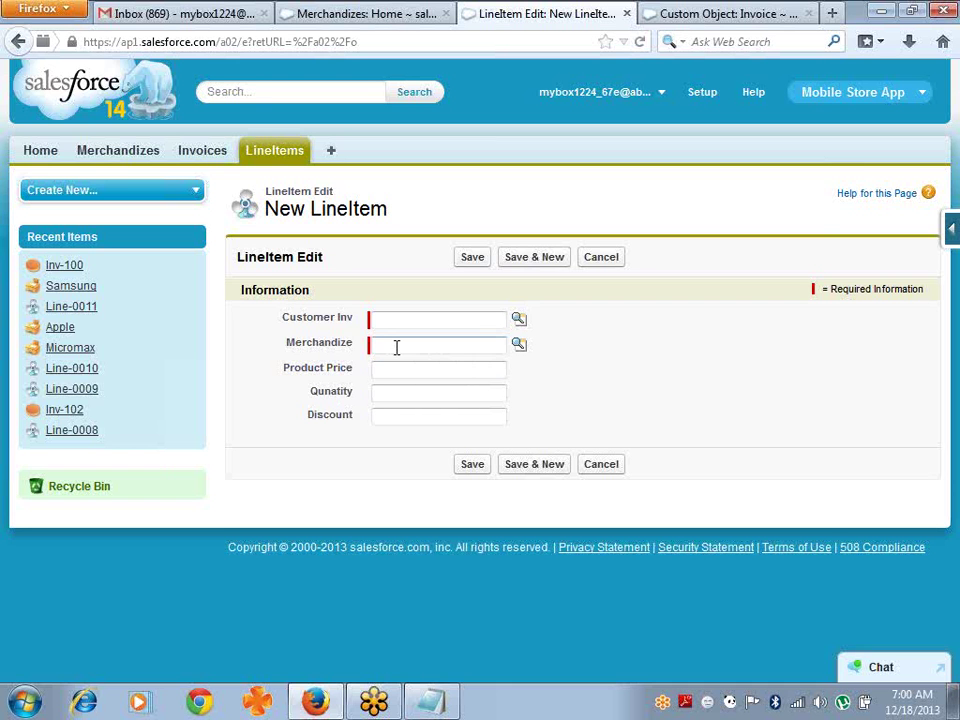
{"action": "left_click", "coordinate": [519, 346]}
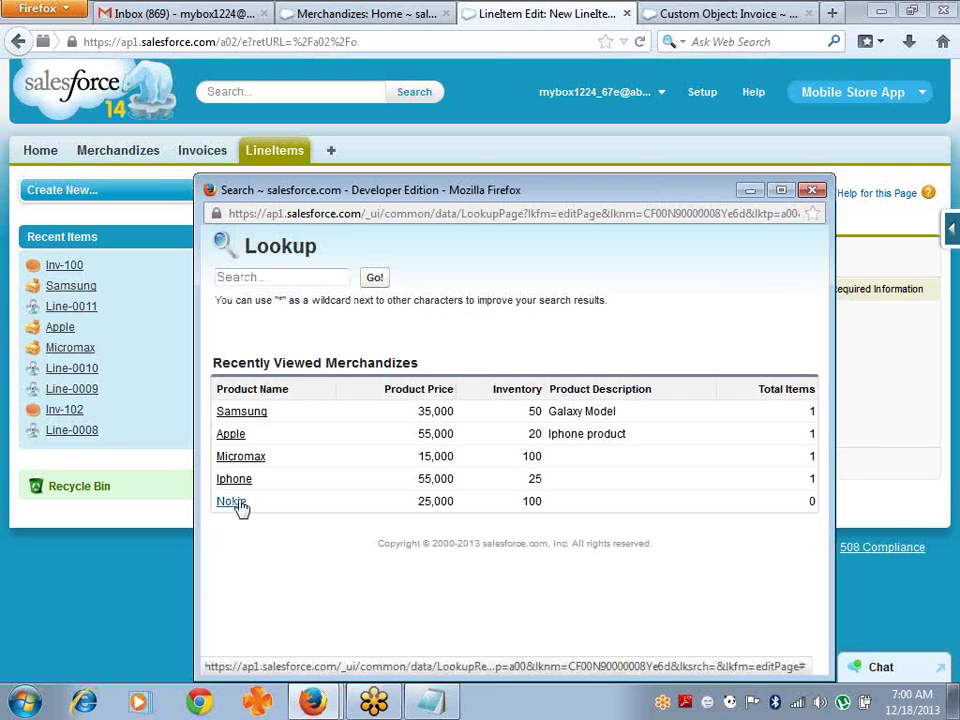
{"action": "left_click", "coordinate": [232, 502]}
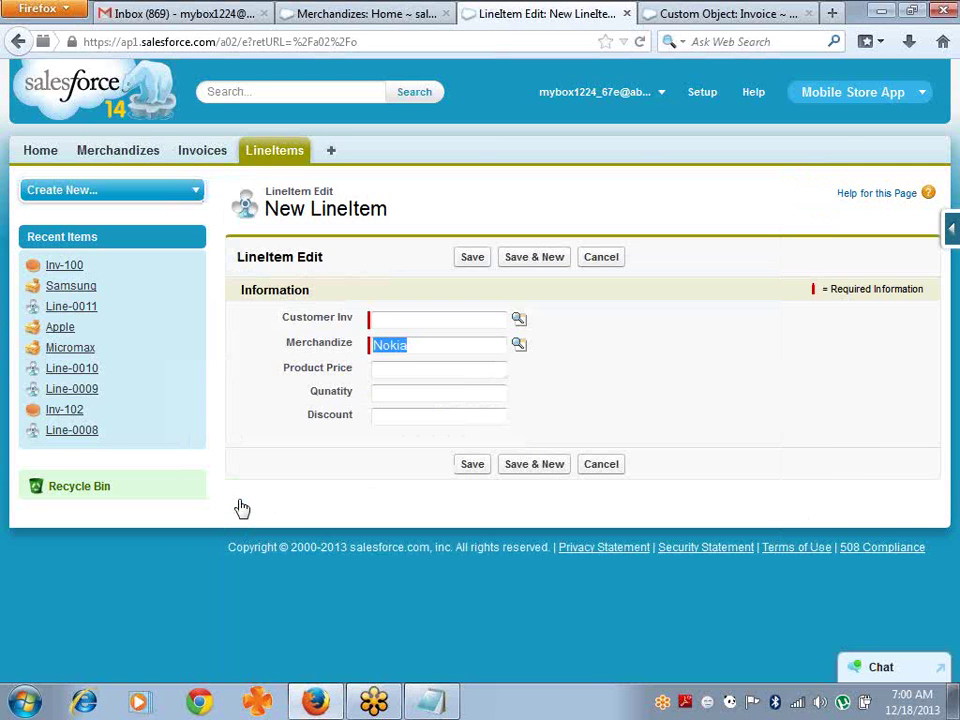
{"action": "left_click", "coordinate": [400, 369]}
{"action": "type", "text": "95"}
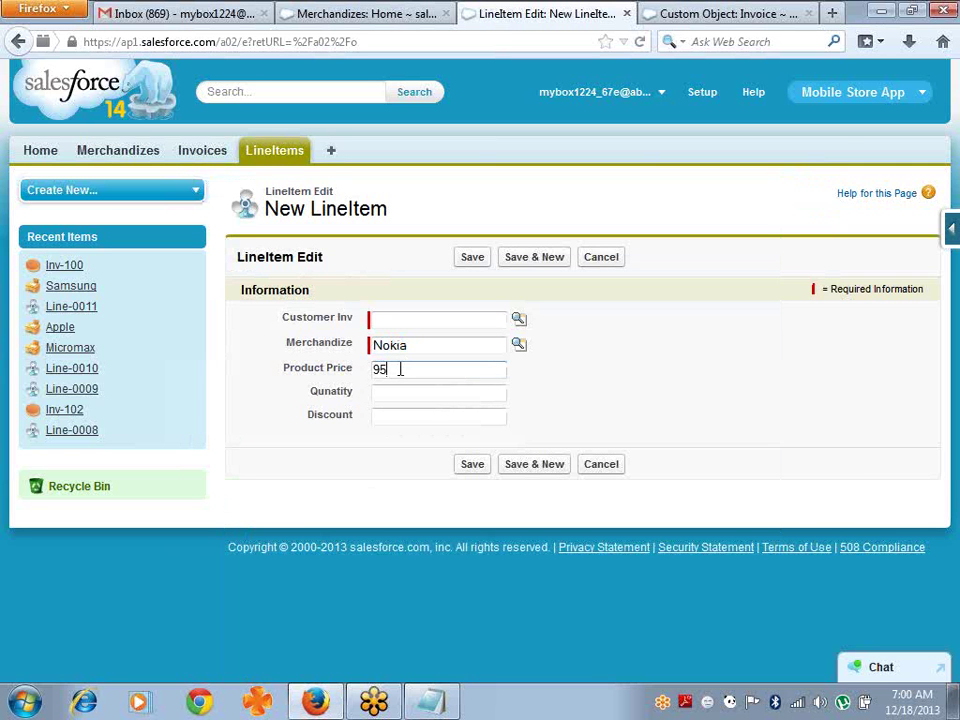
{"action": "type", "text": "00"}
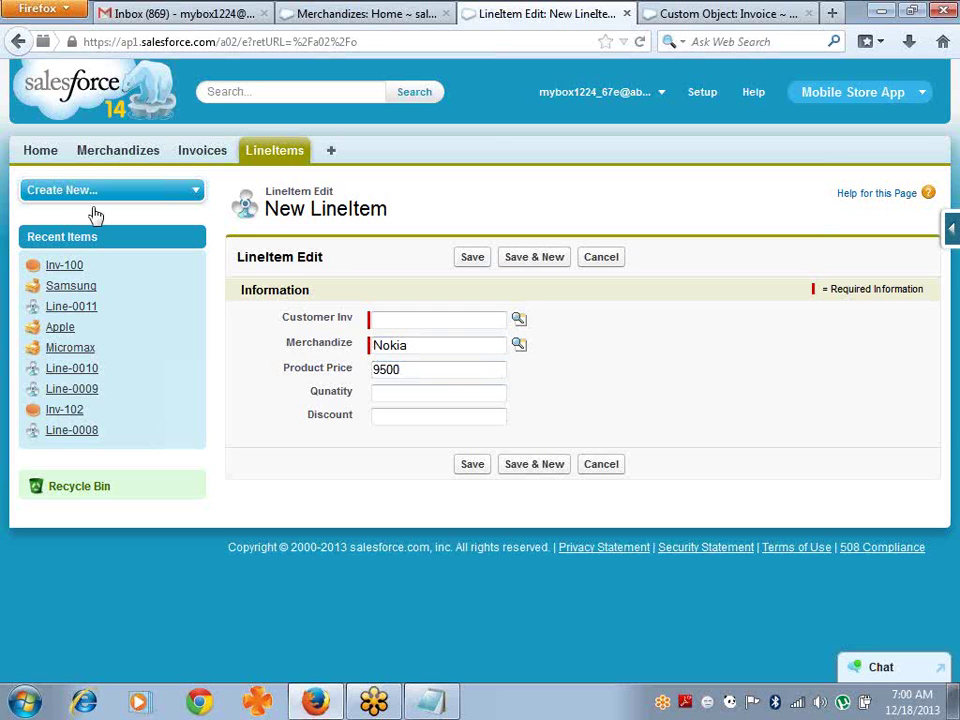
{"action": "left_click", "coordinate": [400, 392]}
{"action": "type", "text": "500"}
Step: Set the LineItem's Customer Inv to Inv-104, and save the record to check its NetAmount
{"action": "left_click", "coordinate": [521, 328]}
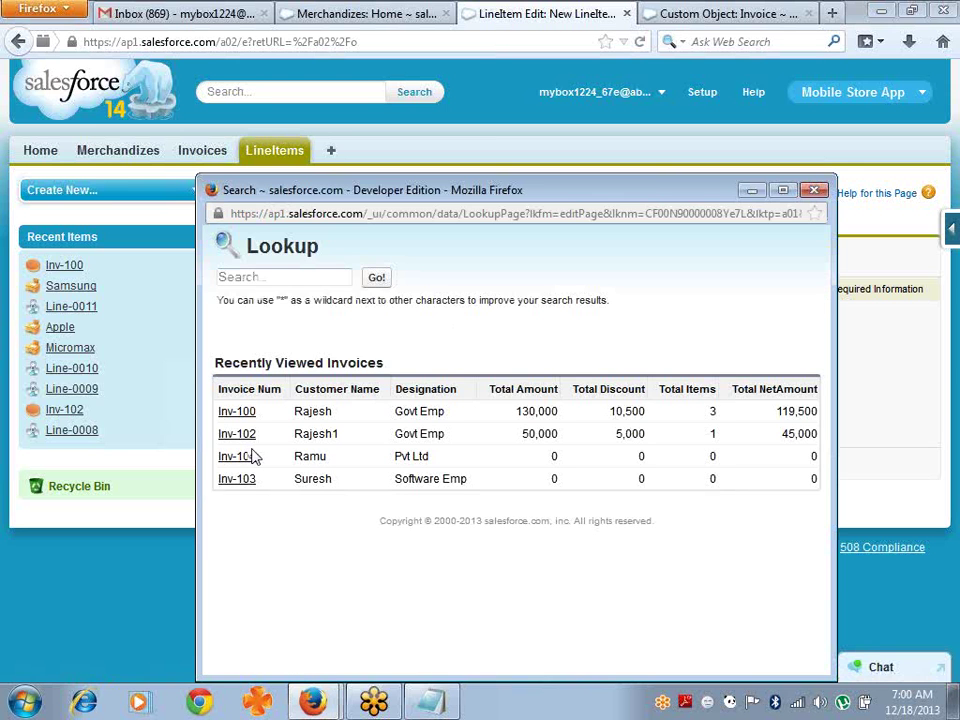
{"action": "left_click", "coordinate": [240, 456]}
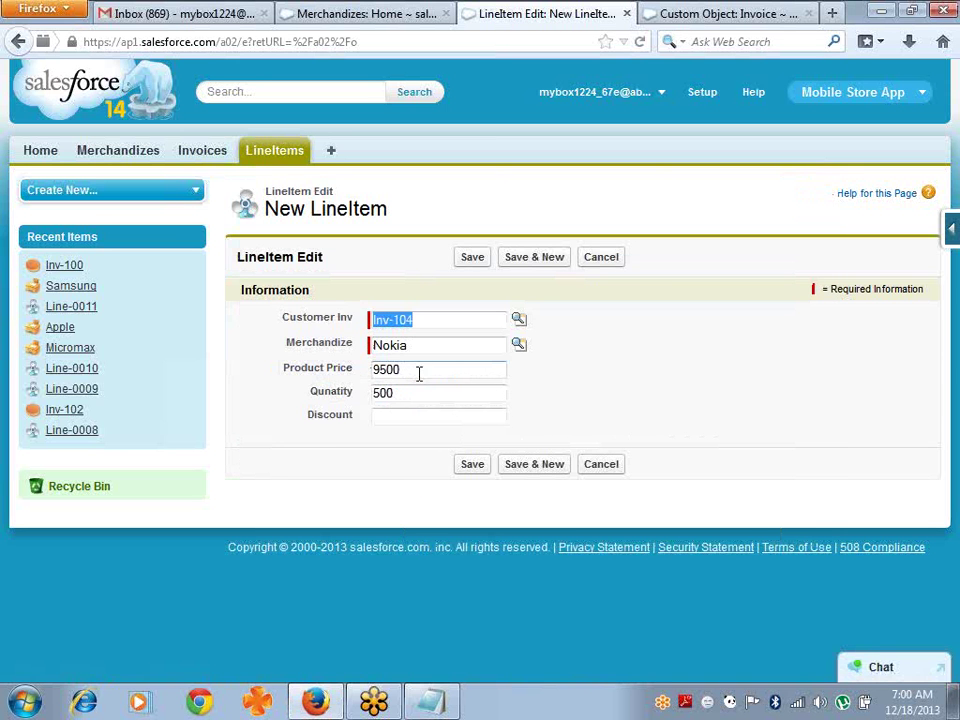
{"action": "left_click", "coordinate": [466, 466]}
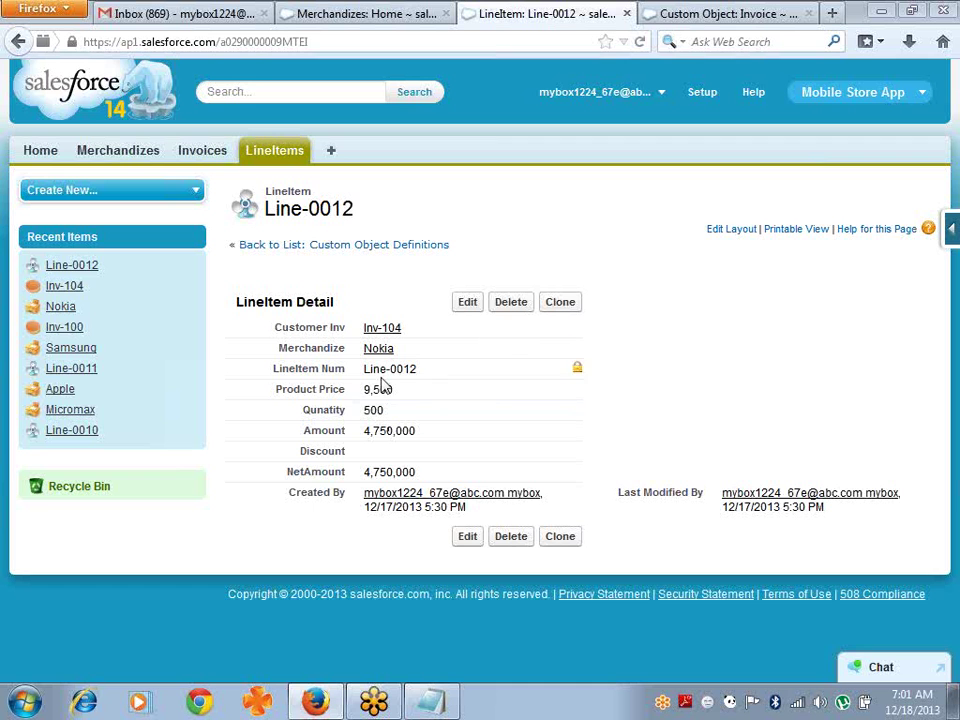
{"action": "double_click", "coordinate": [413, 470]}
{"action": "triple_click", "coordinate": [415, 470]}
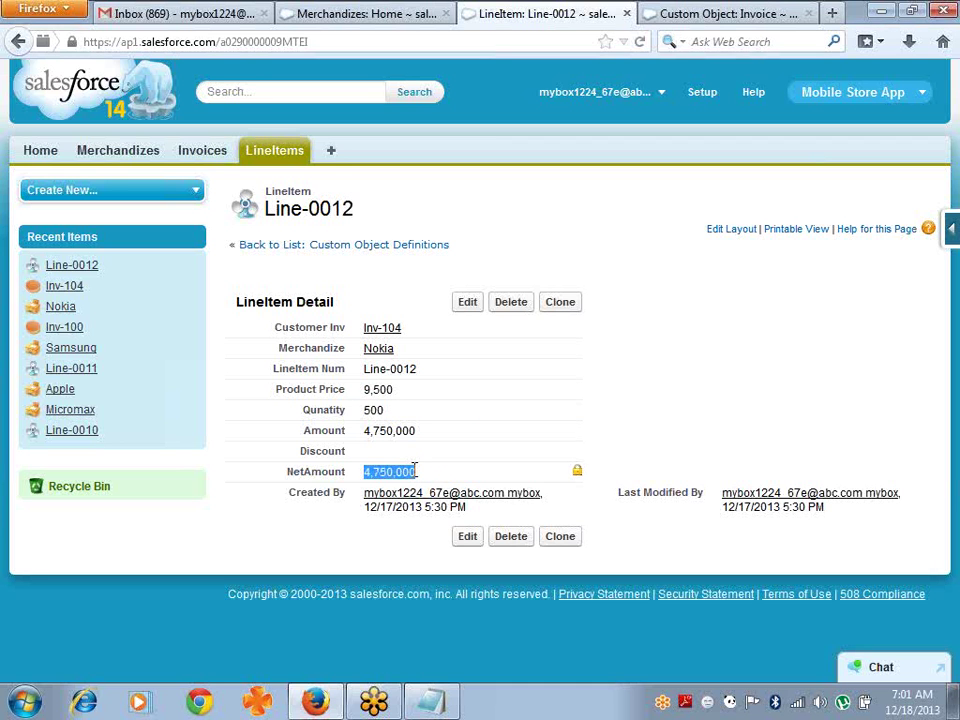
Step: Try a quantity of 300 on the saved LineItem with inline editing, and revert the unsaved change
{"action": "double_click", "coordinate": [415, 470]}
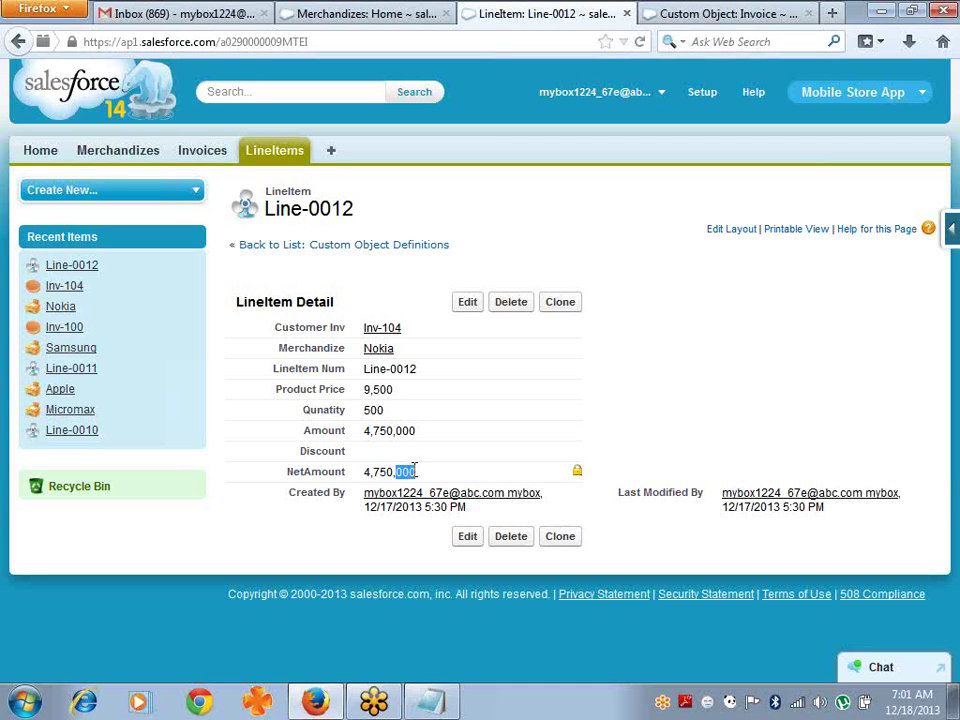
{"action": "double_click", "coordinate": [403, 410]}
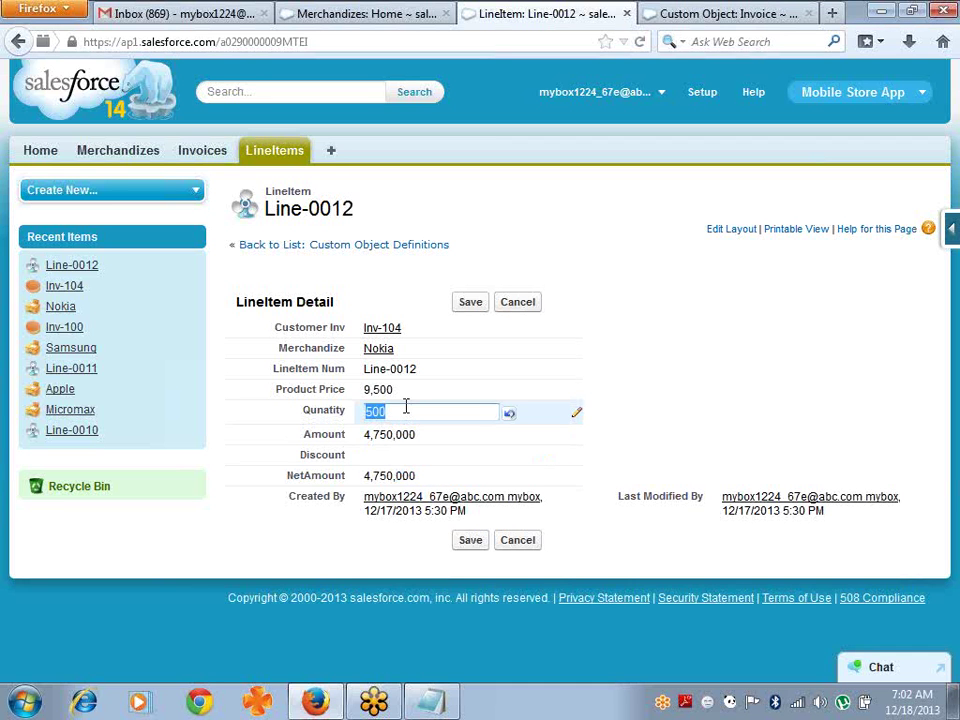
{"action": "type", "text": "300"}
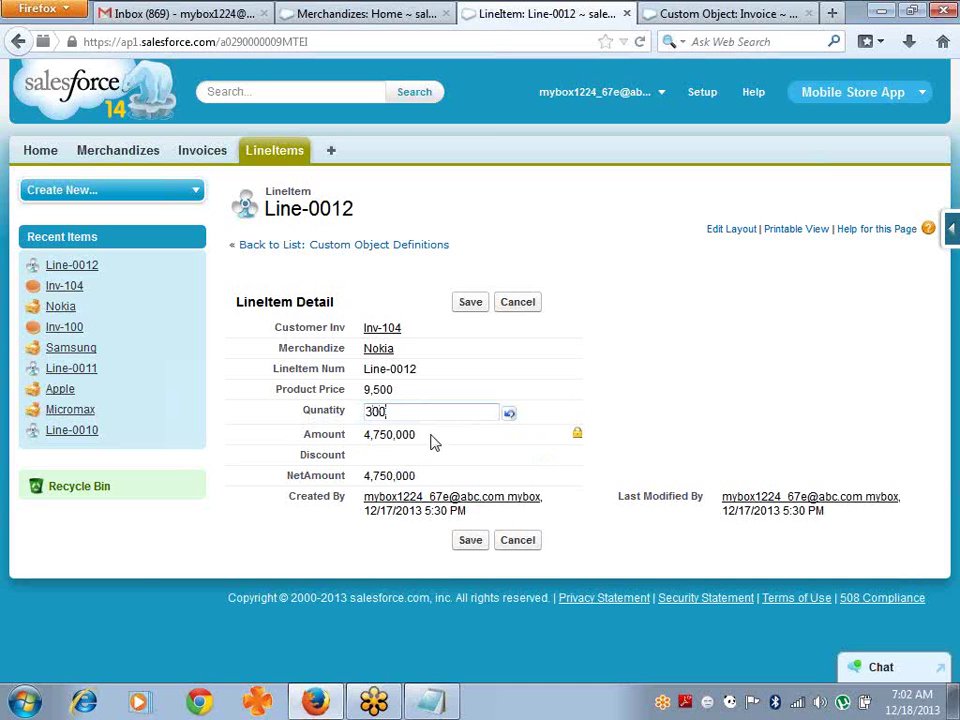
{"action": "left_click", "coordinate": [435, 443]}
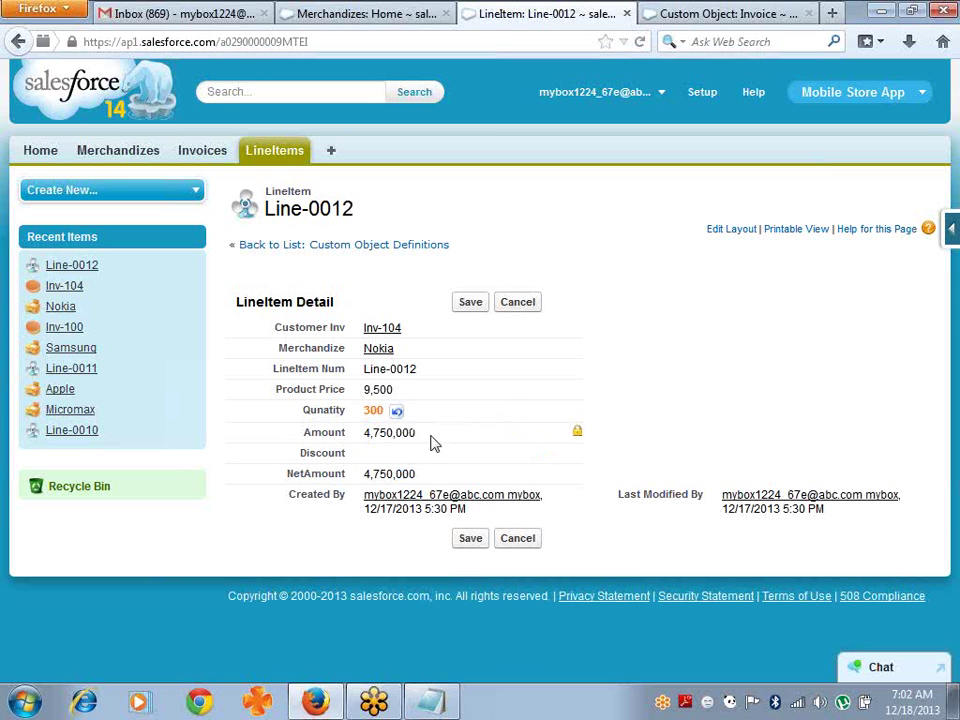
{"action": "left_click", "coordinate": [395, 413]}
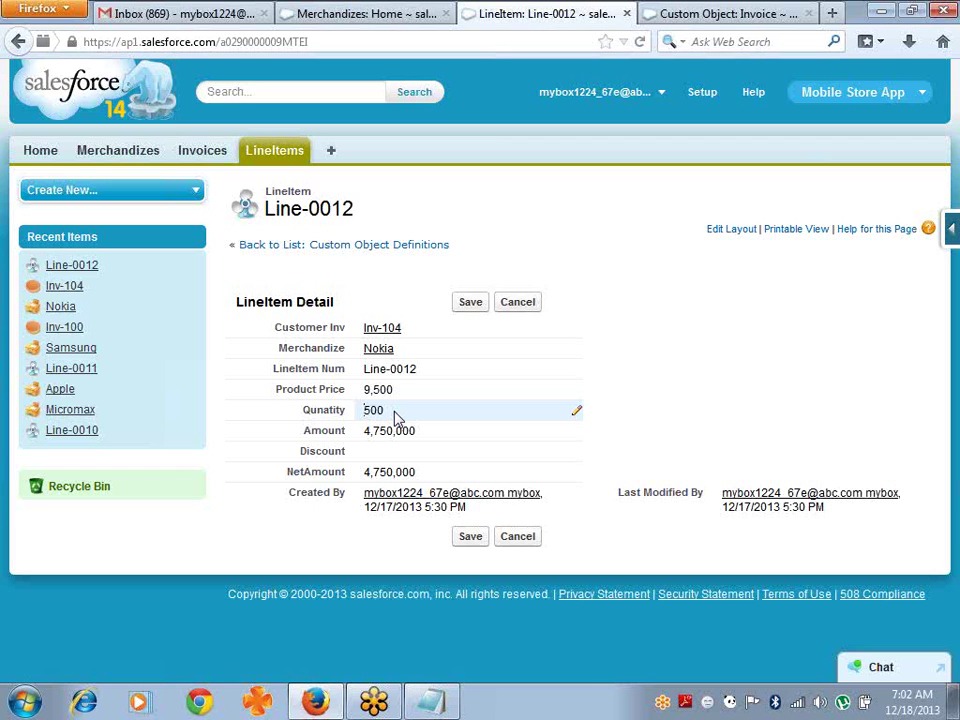
Step: Check the NetAmount on the LineItem and save the record with its original quantity
{"action": "double_click", "coordinate": [389, 474]}
{"action": "left_click", "coordinate": [439, 482]}
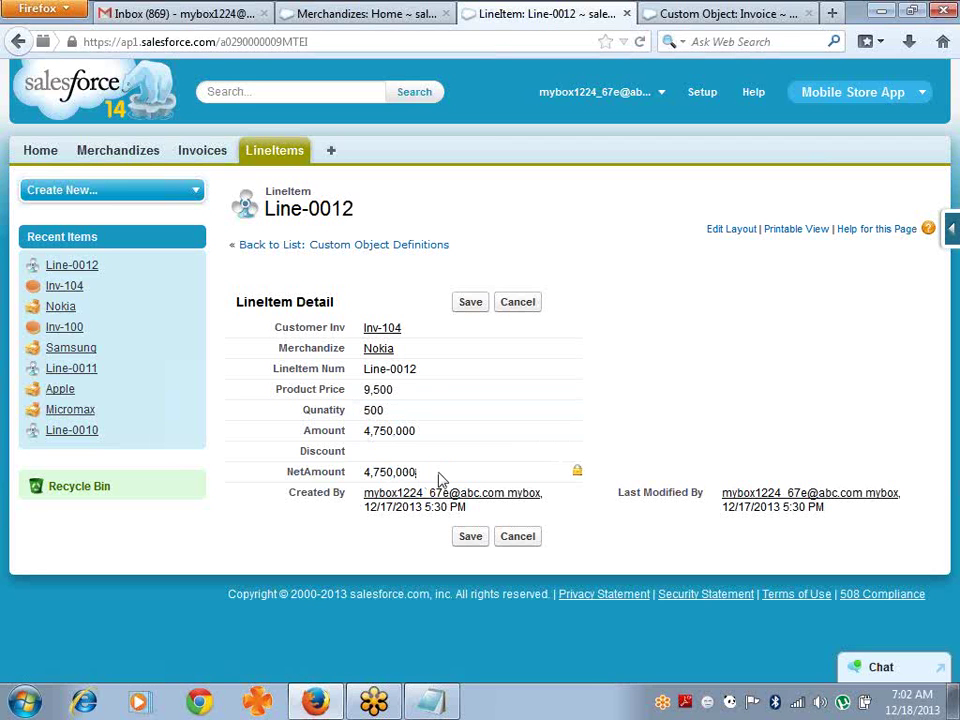
{"action": "left_click", "coordinate": [468, 307]}
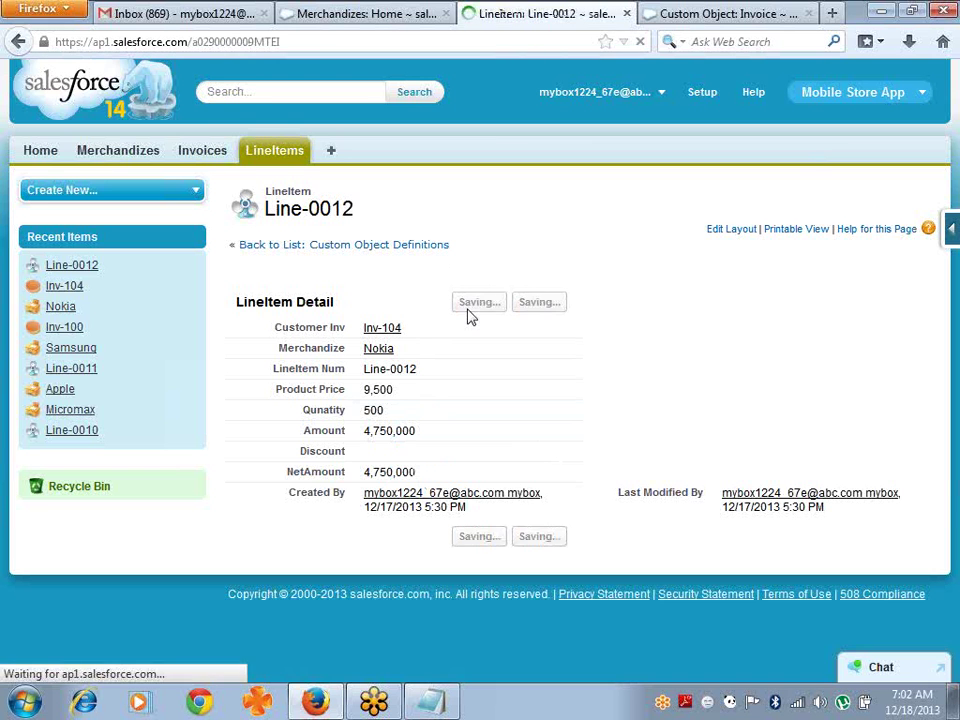